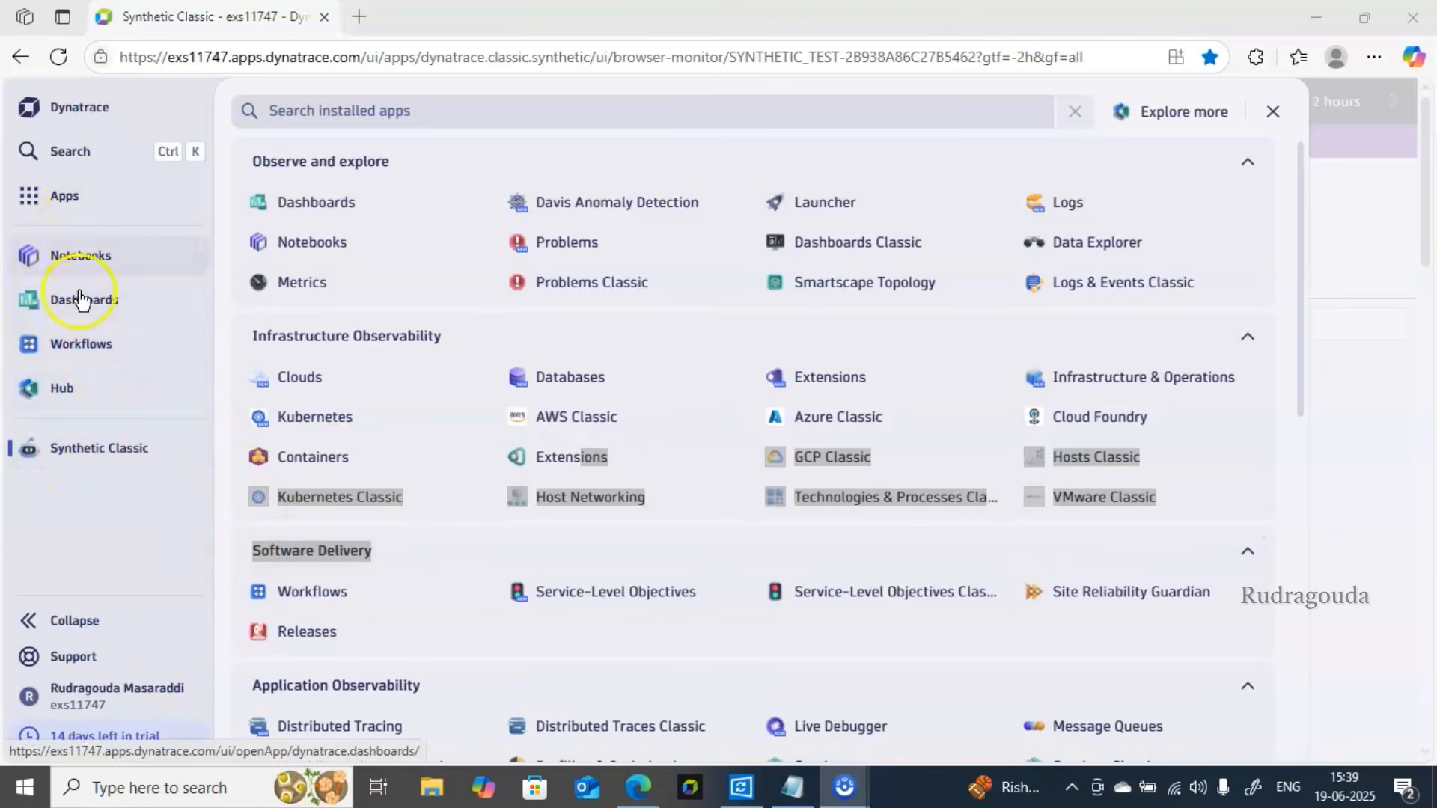
- Search the installed apps for "sy" and open Synthetic Classic
right_click(87, 458)
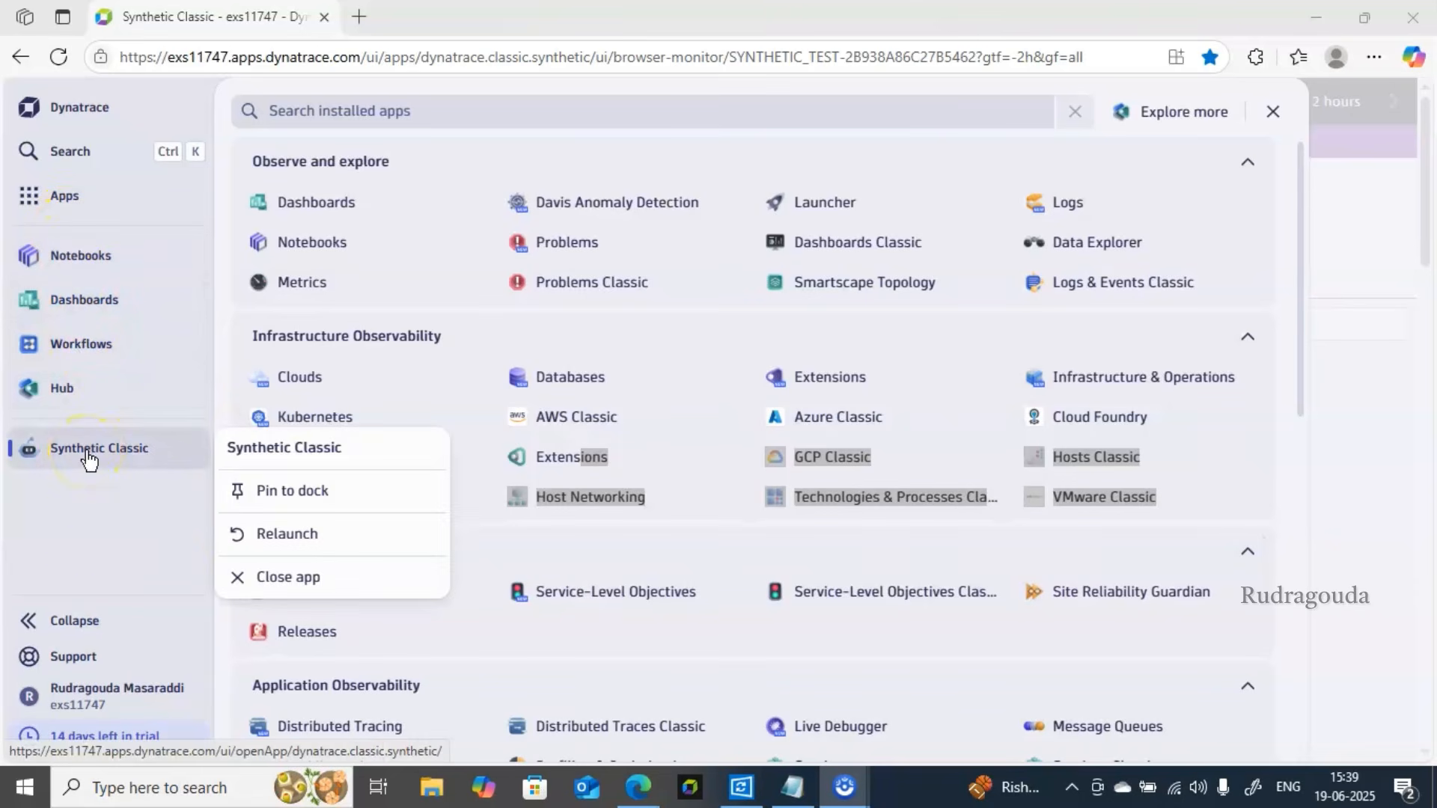
left_click(101, 505)
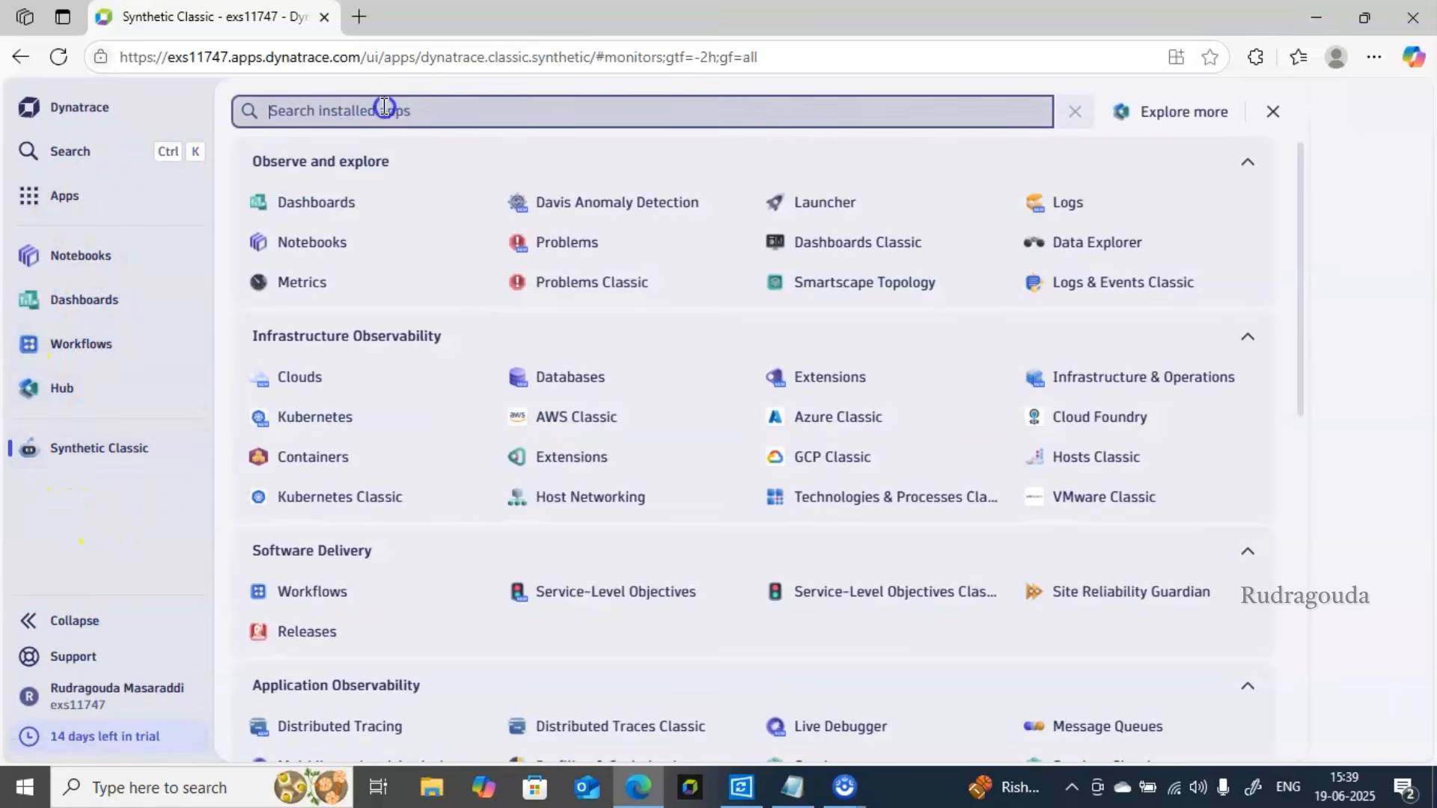
type("sy")
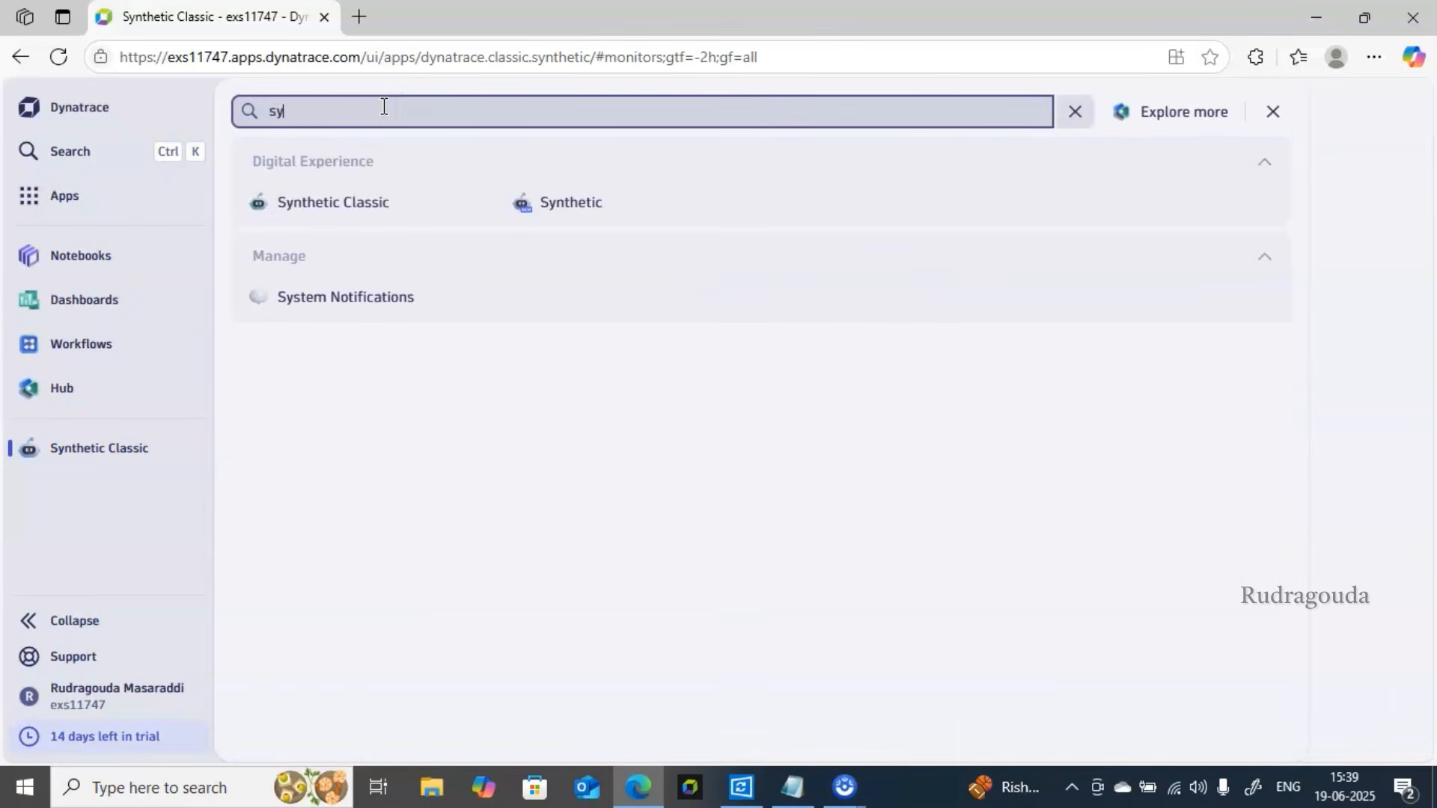
left_click(313, 199)
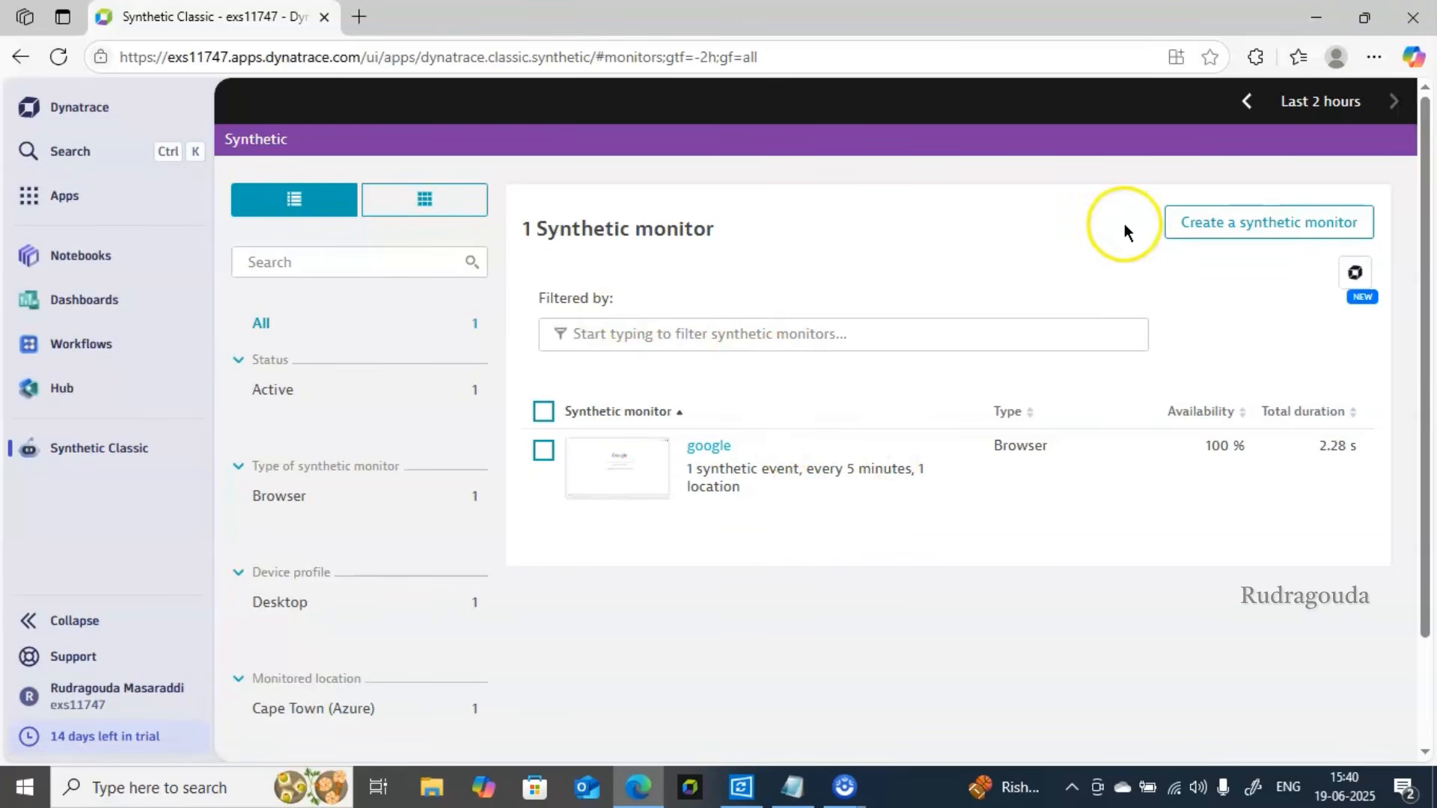
- Start creating a new synthetic monitor of the browser monitor type
left_click(1247, 235)
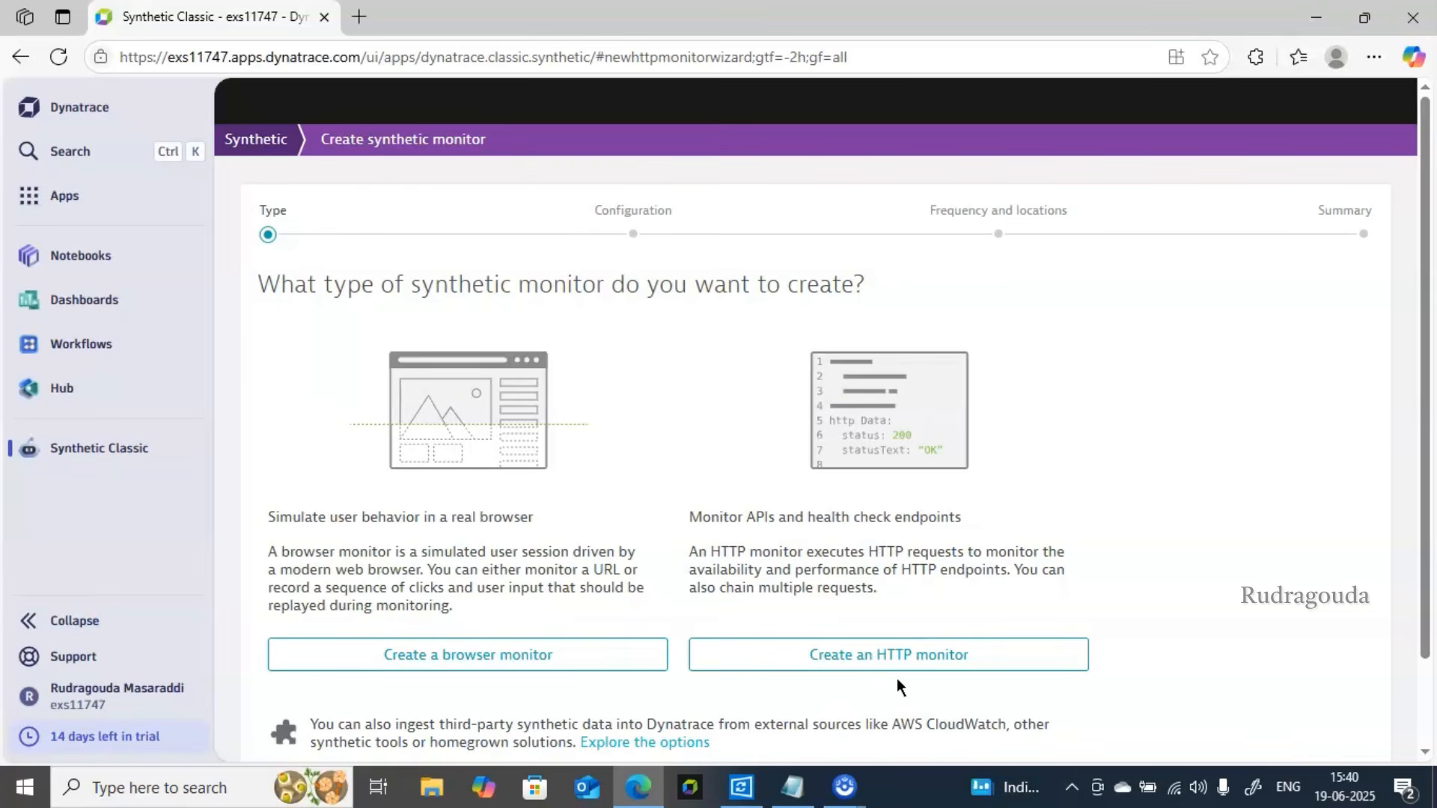
left_click(851, 658)
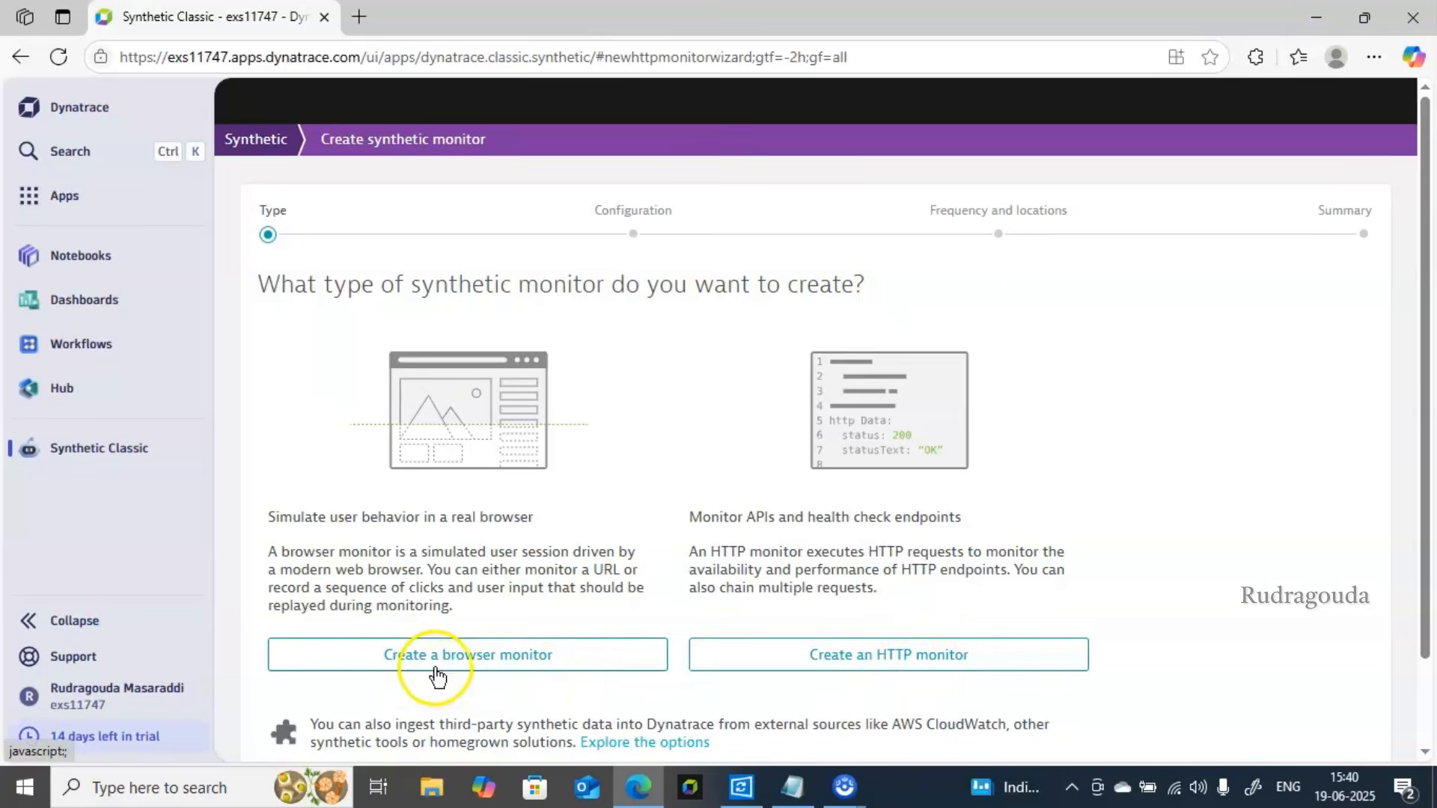
left_click(509, 660)
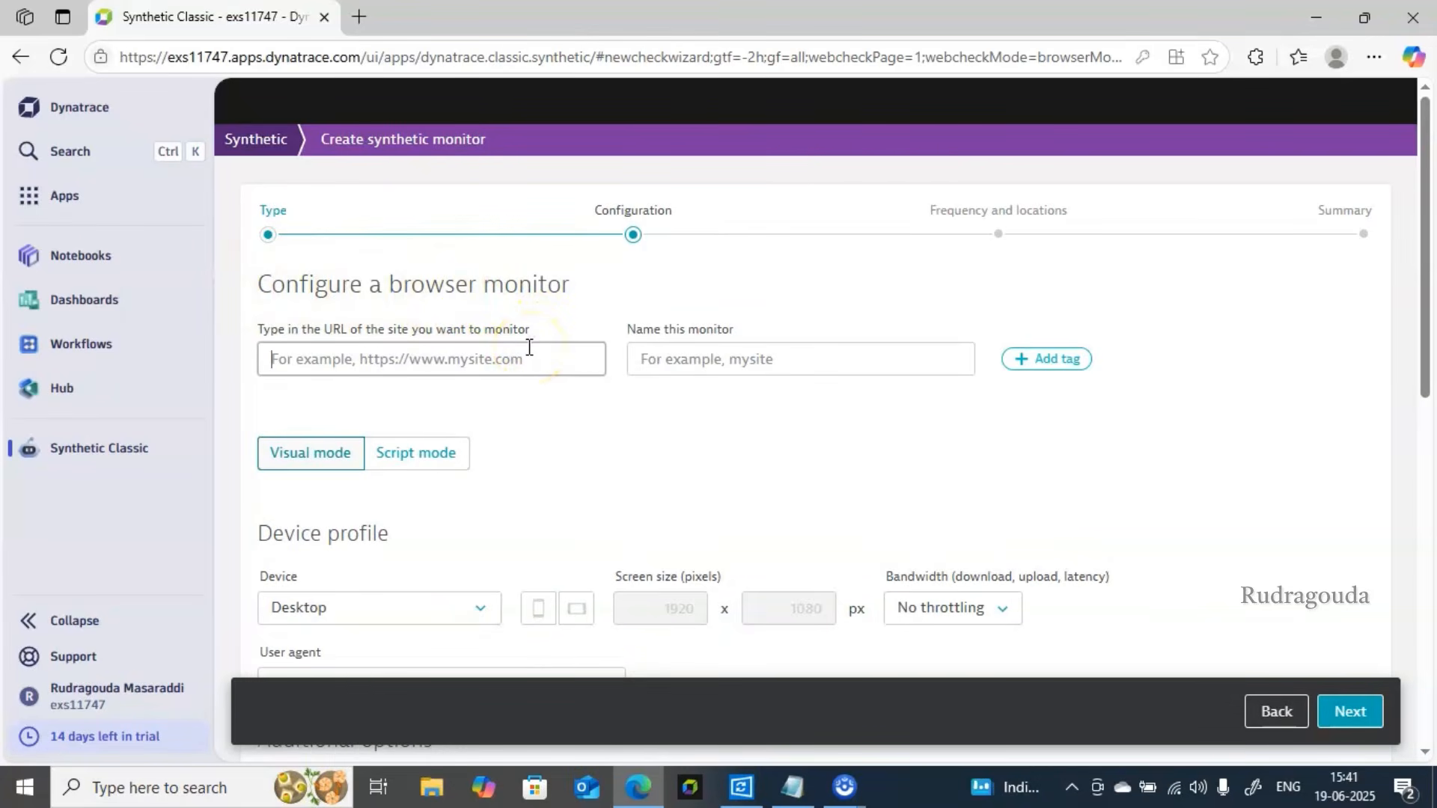
left_click(491, 353)
type("ht")
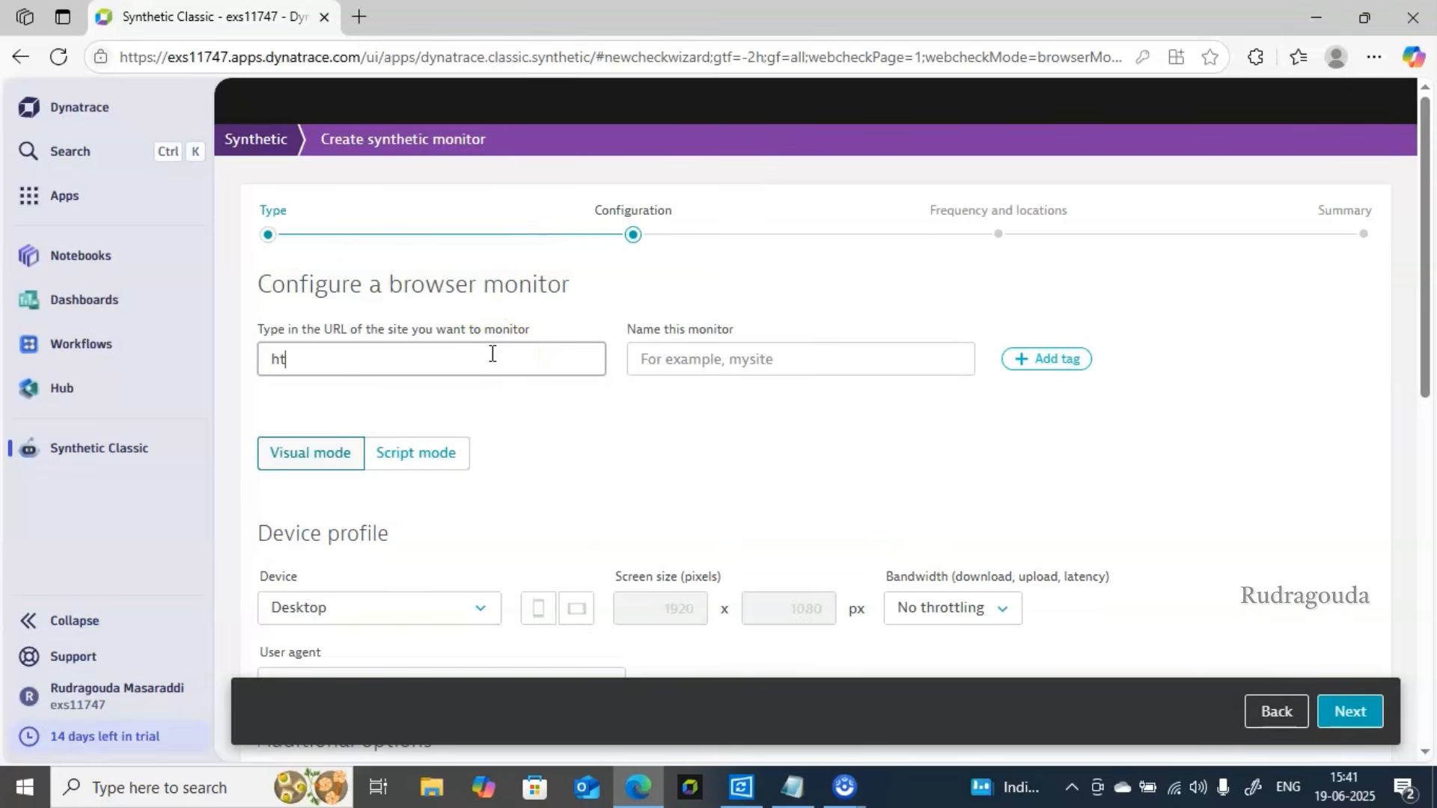
type("tps")
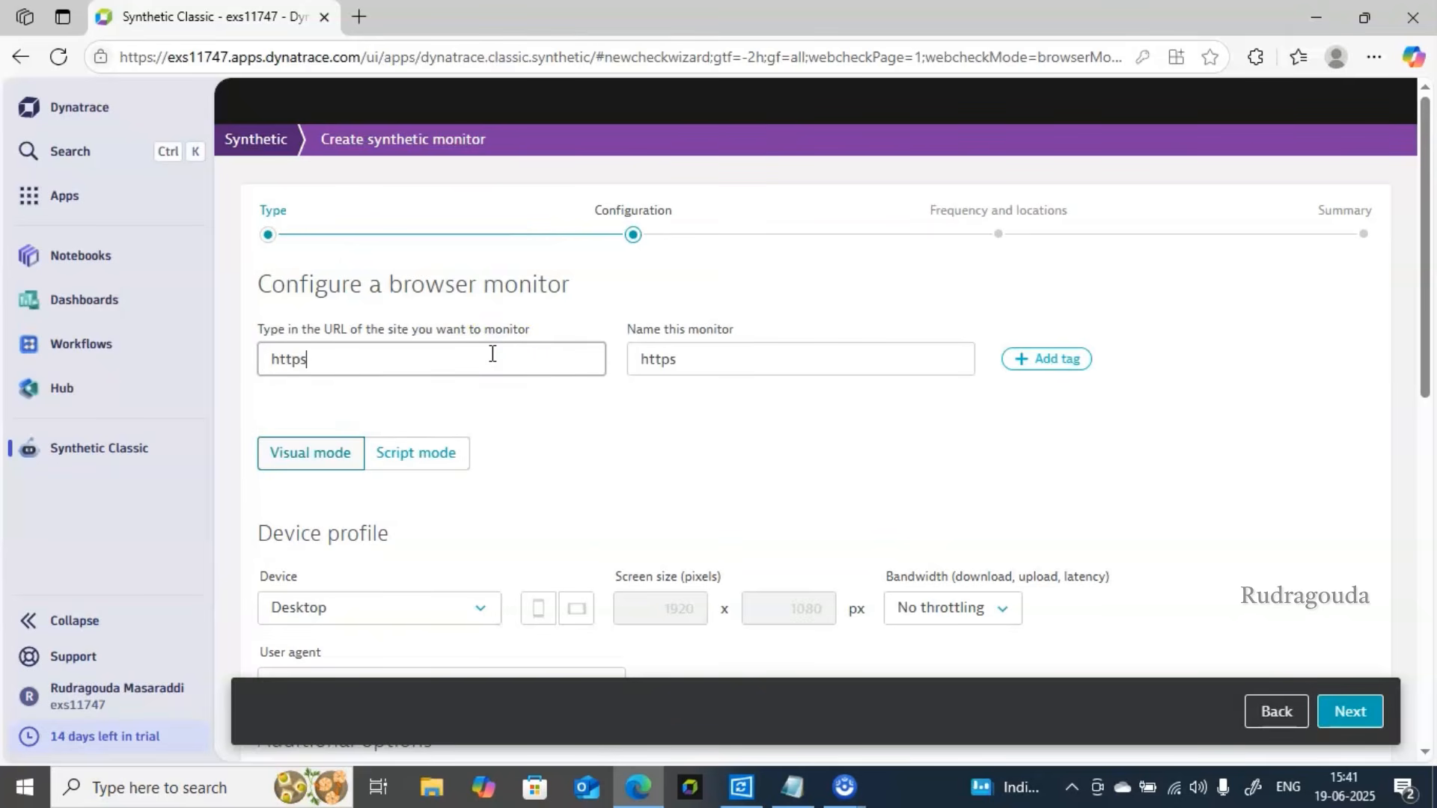
type("://ww")
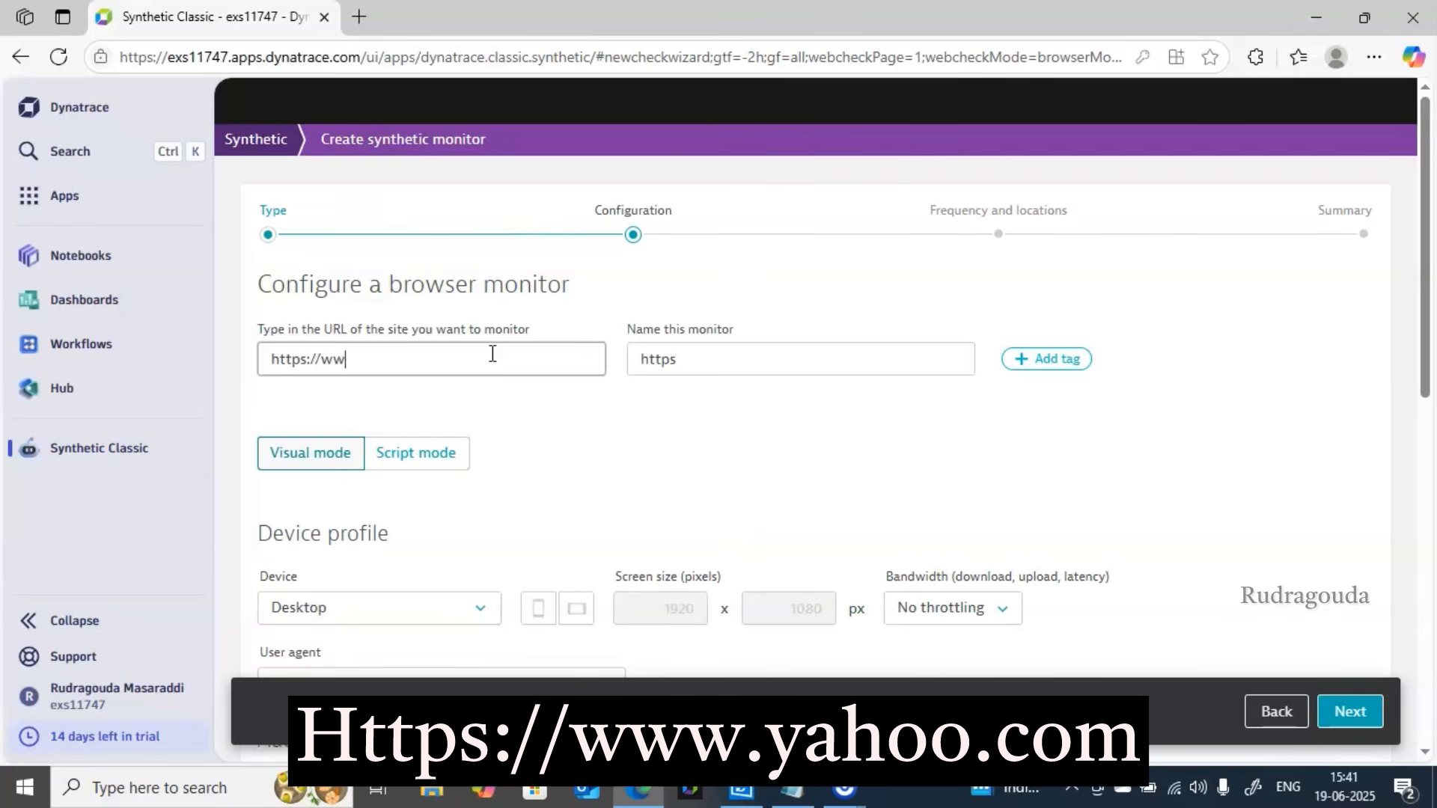
type("w.yahoo.com")
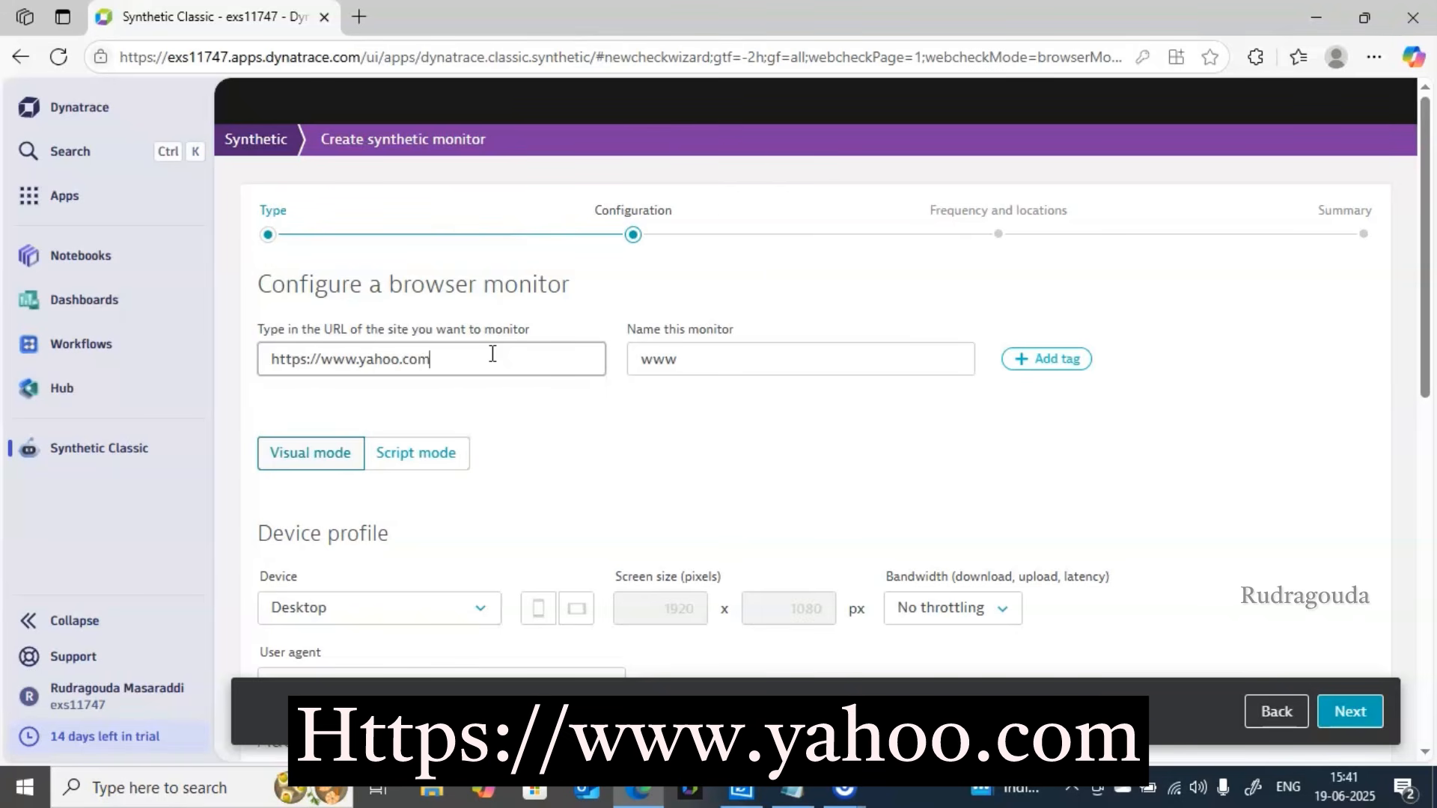
- Copy the monitor's URL, load it in a new browser tab to check the site, and return to the monitor configuration
key("ctrl+a")
key("ctrl+c")
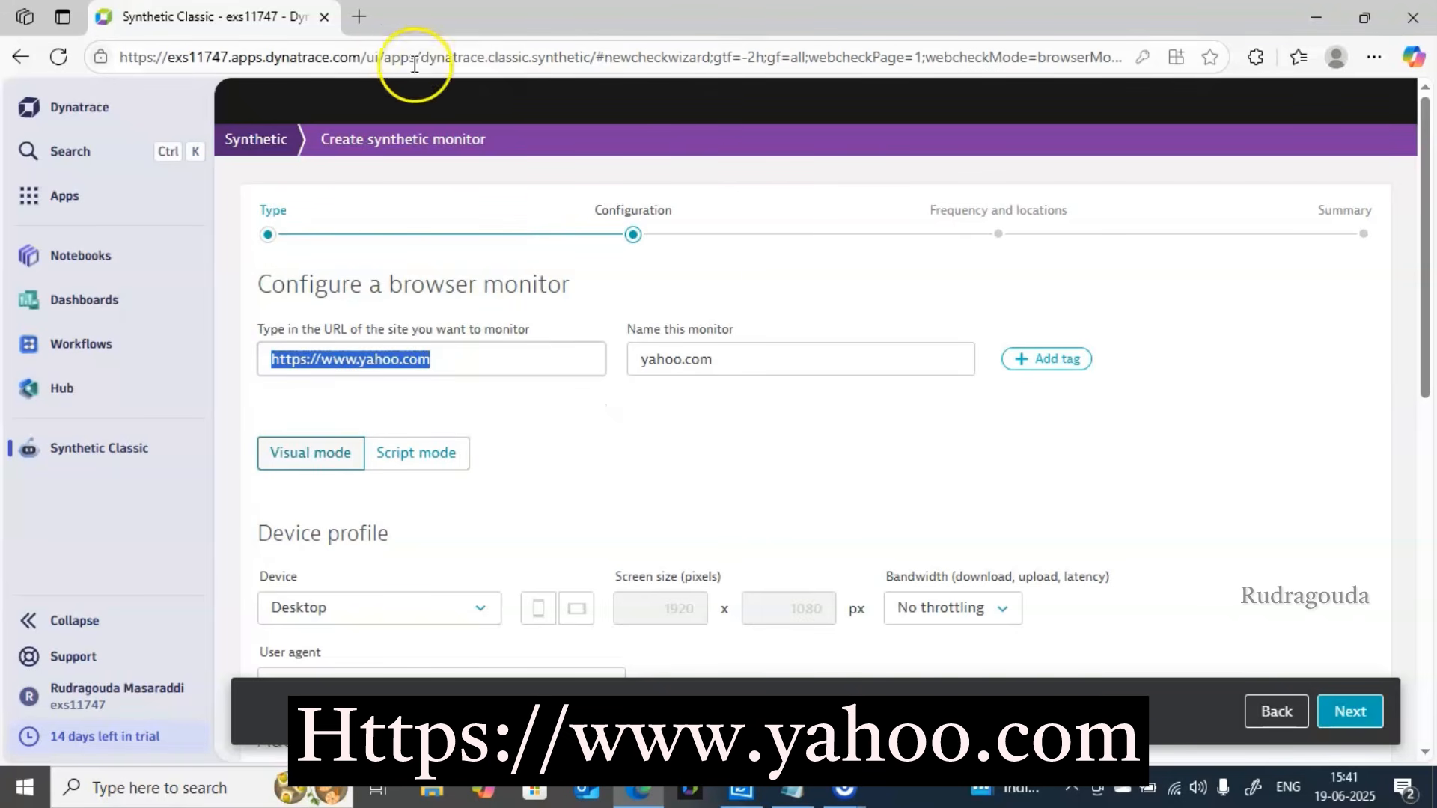
left_click(371, 29)
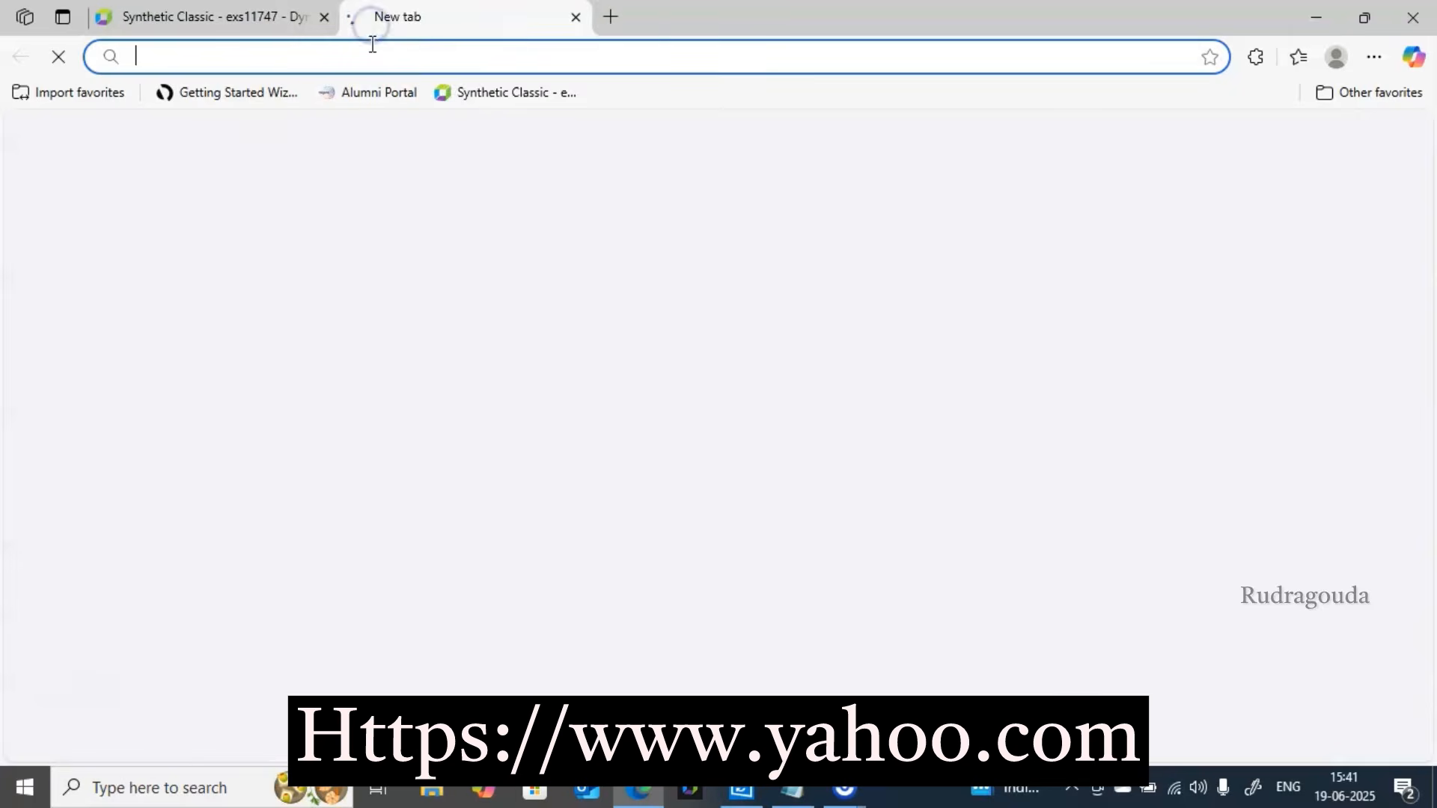
left_click(372, 50)
key("ctrl+v")
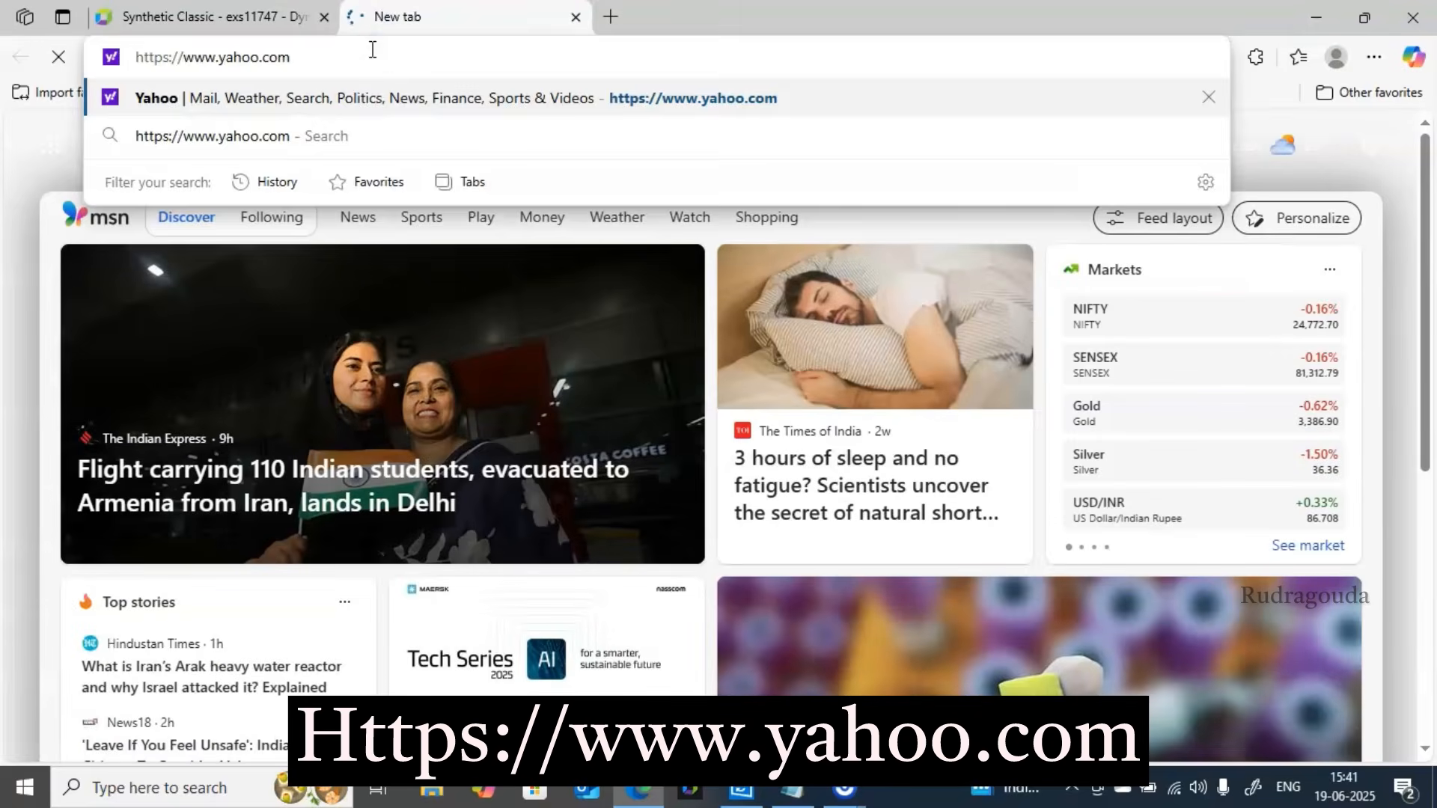
key("Return")
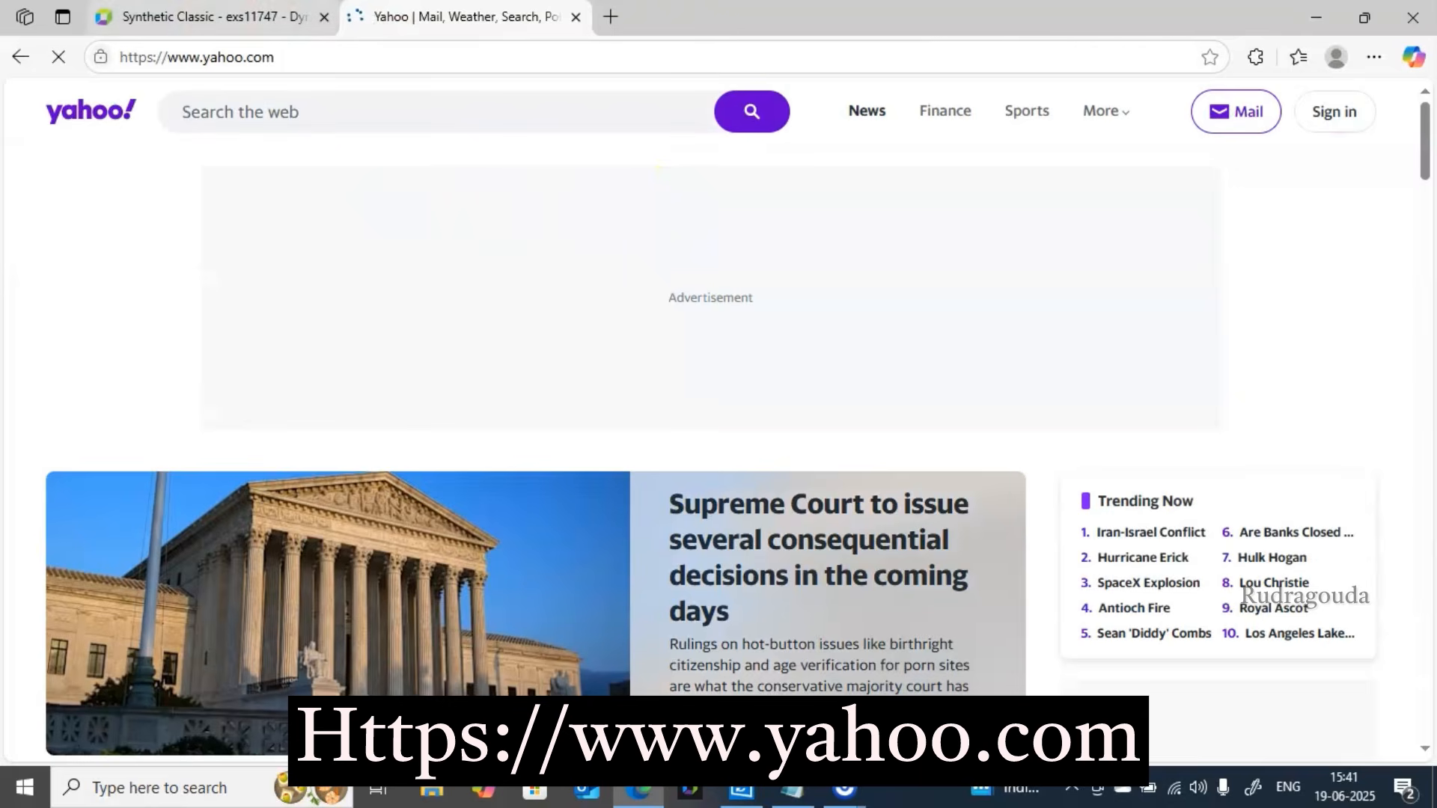
left_click(209, 16)
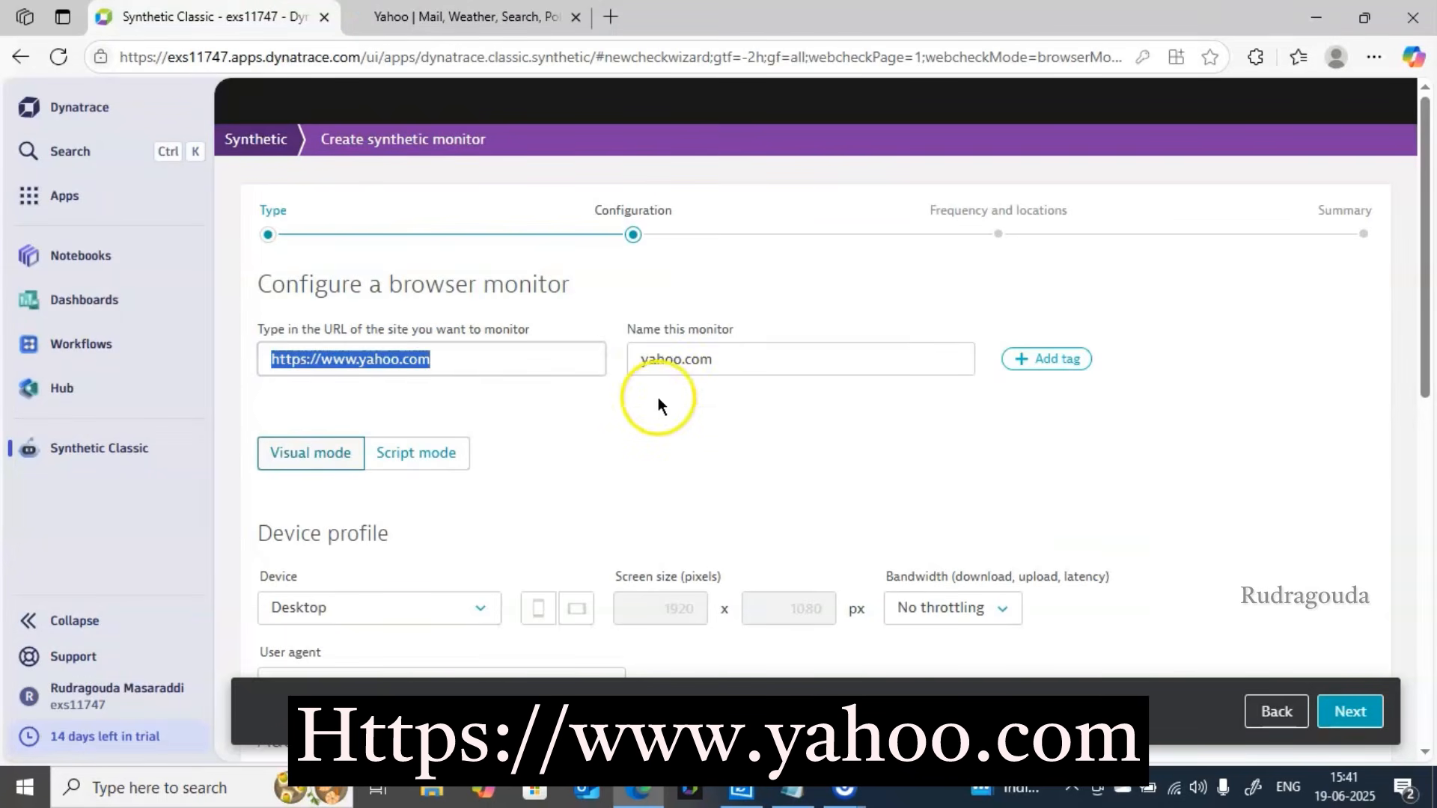
- Shorten the browser monitor's name to "yahoo"
left_click(720, 362)
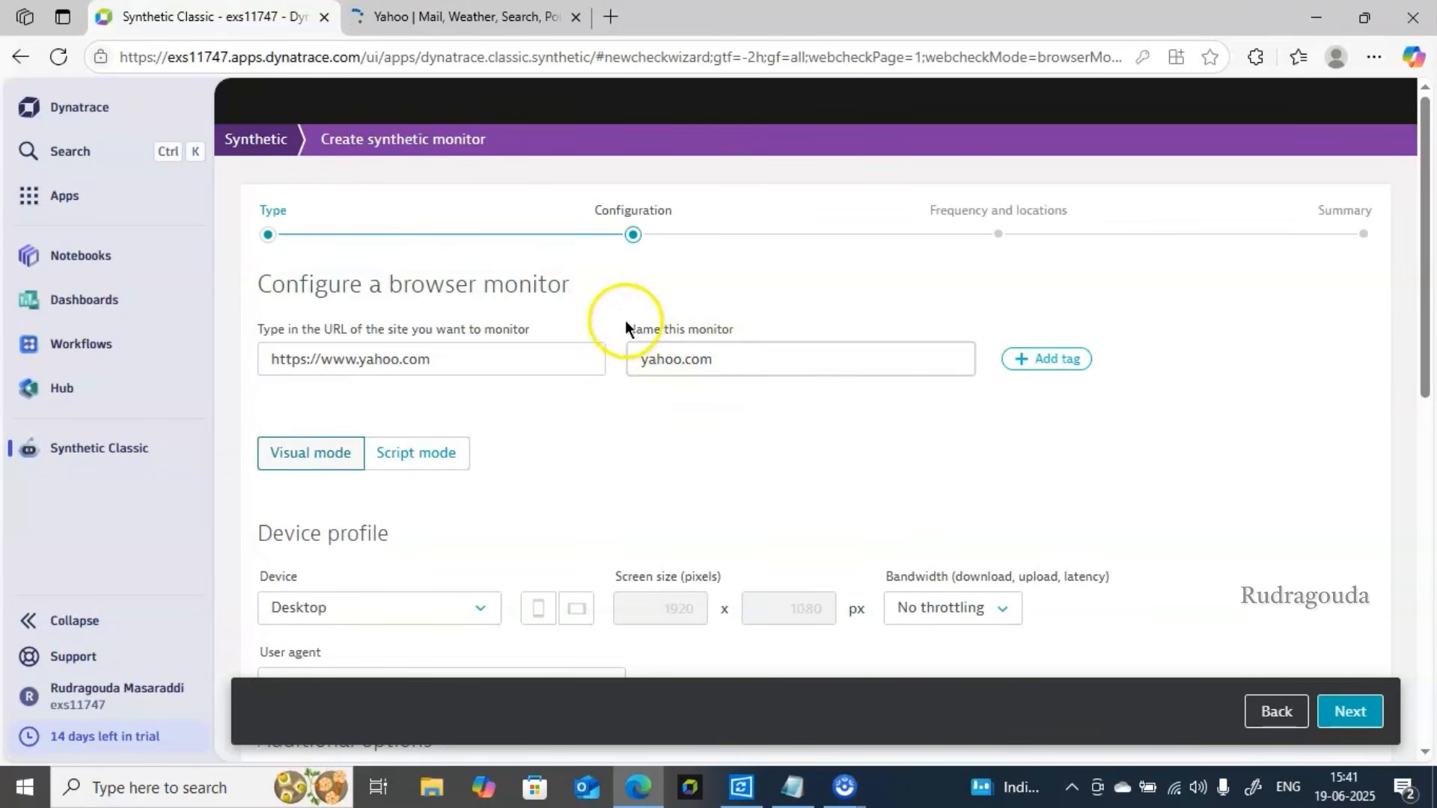
left_click_drag(628, 327, 707, 338)
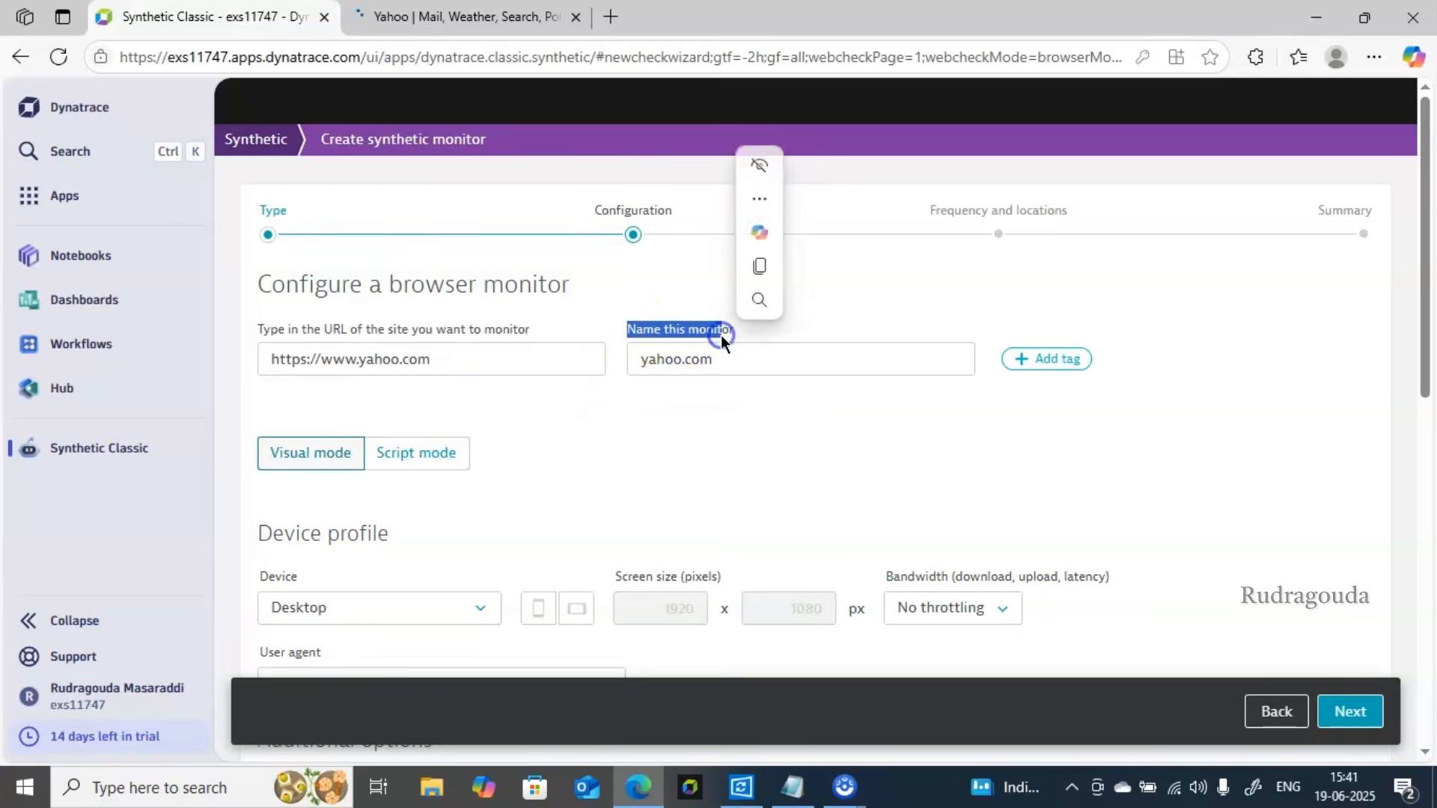
left_click(726, 358)
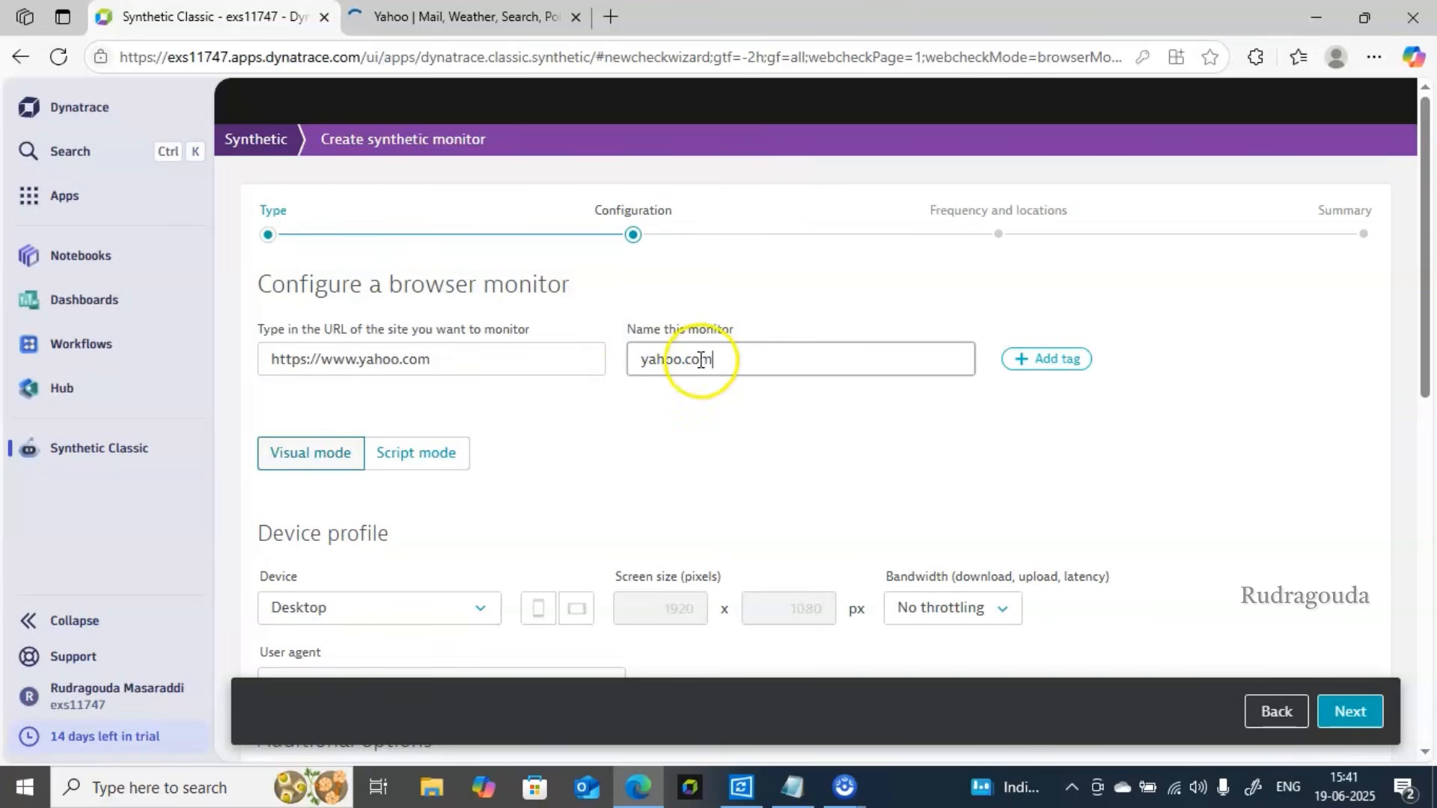
left_click_drag(683, 360, 726, 369)
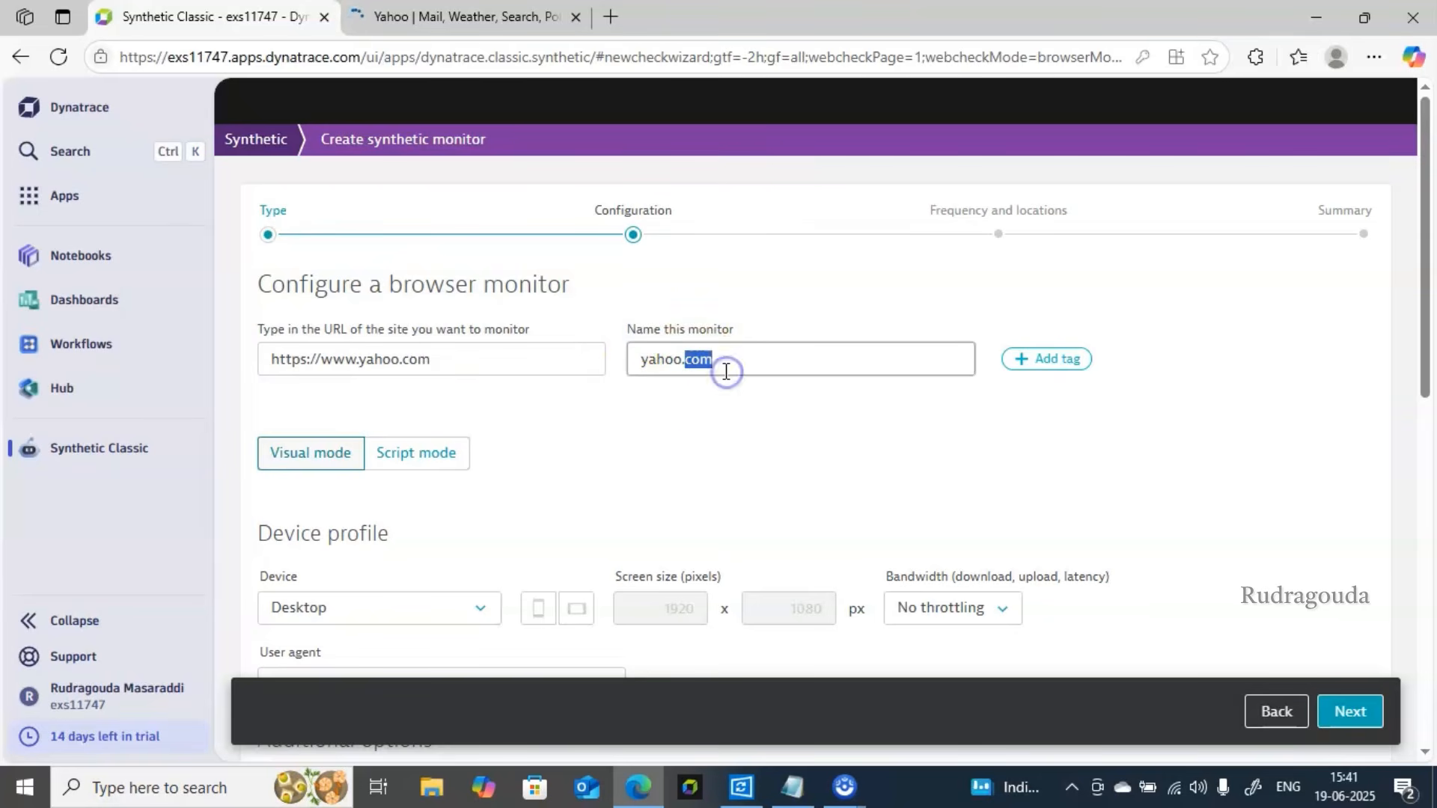
key("BackSpace")
key("BackSpace")
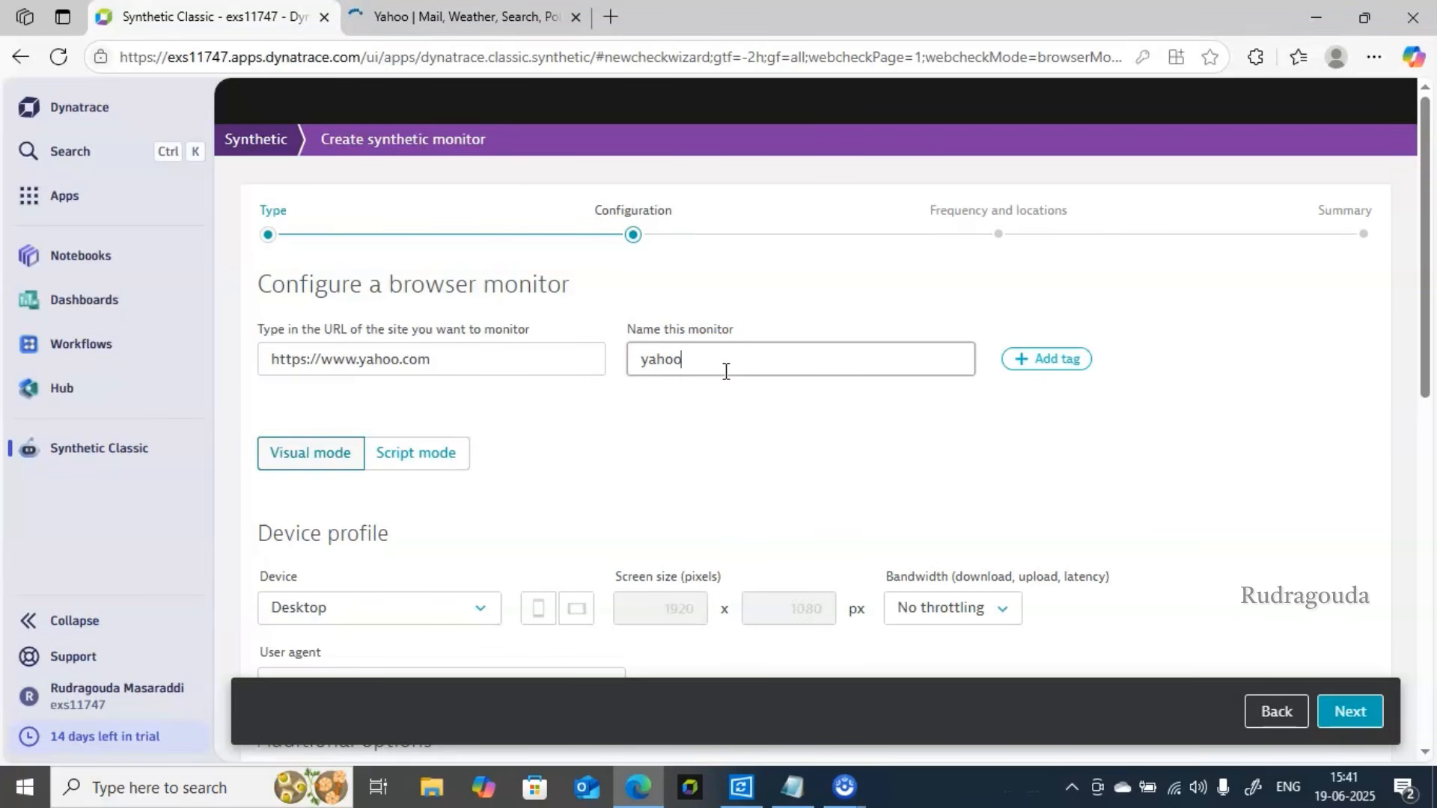
left_click(1147, 364)
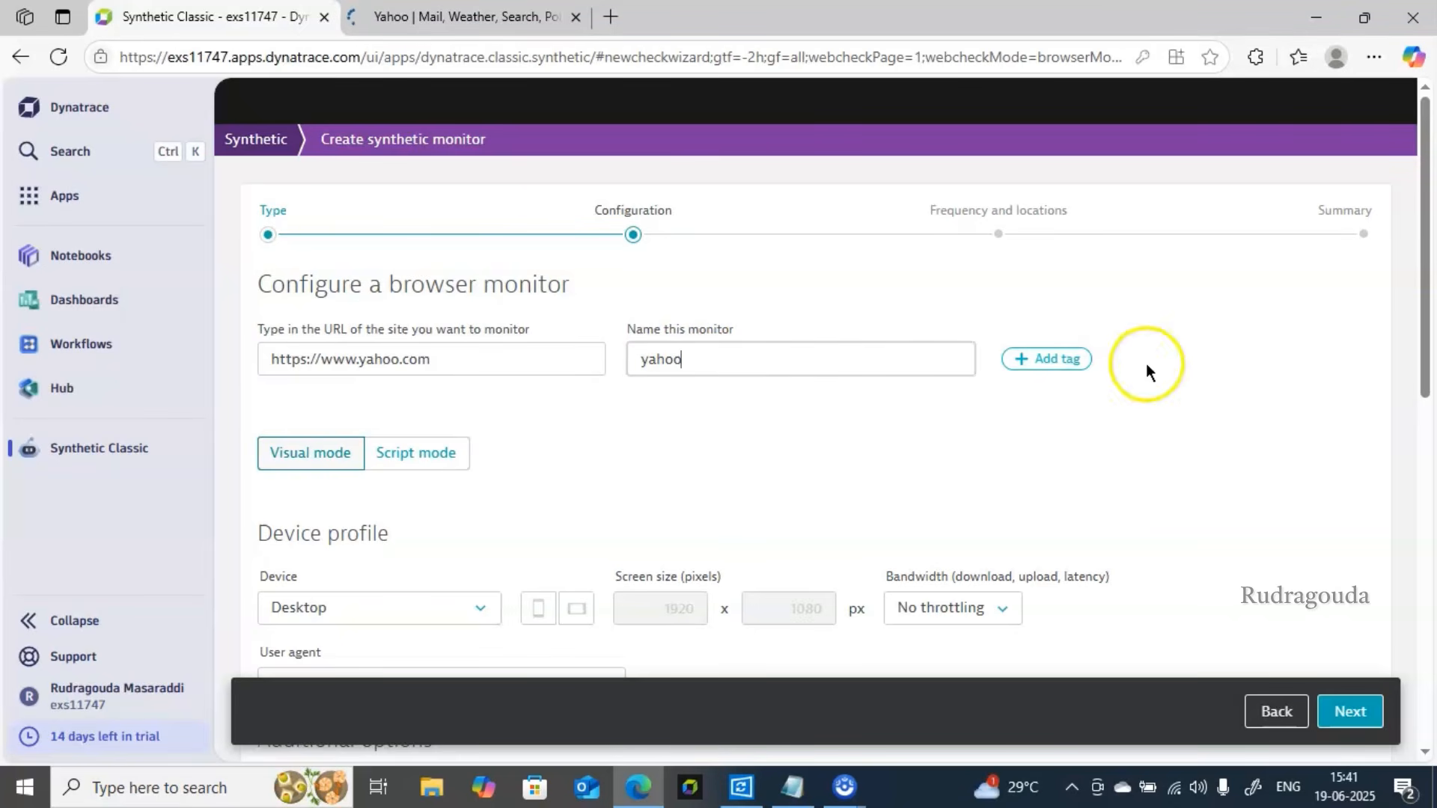
- Add a tag to the monitor with the key "env" and the value "prod"
left_click(1031, 367)
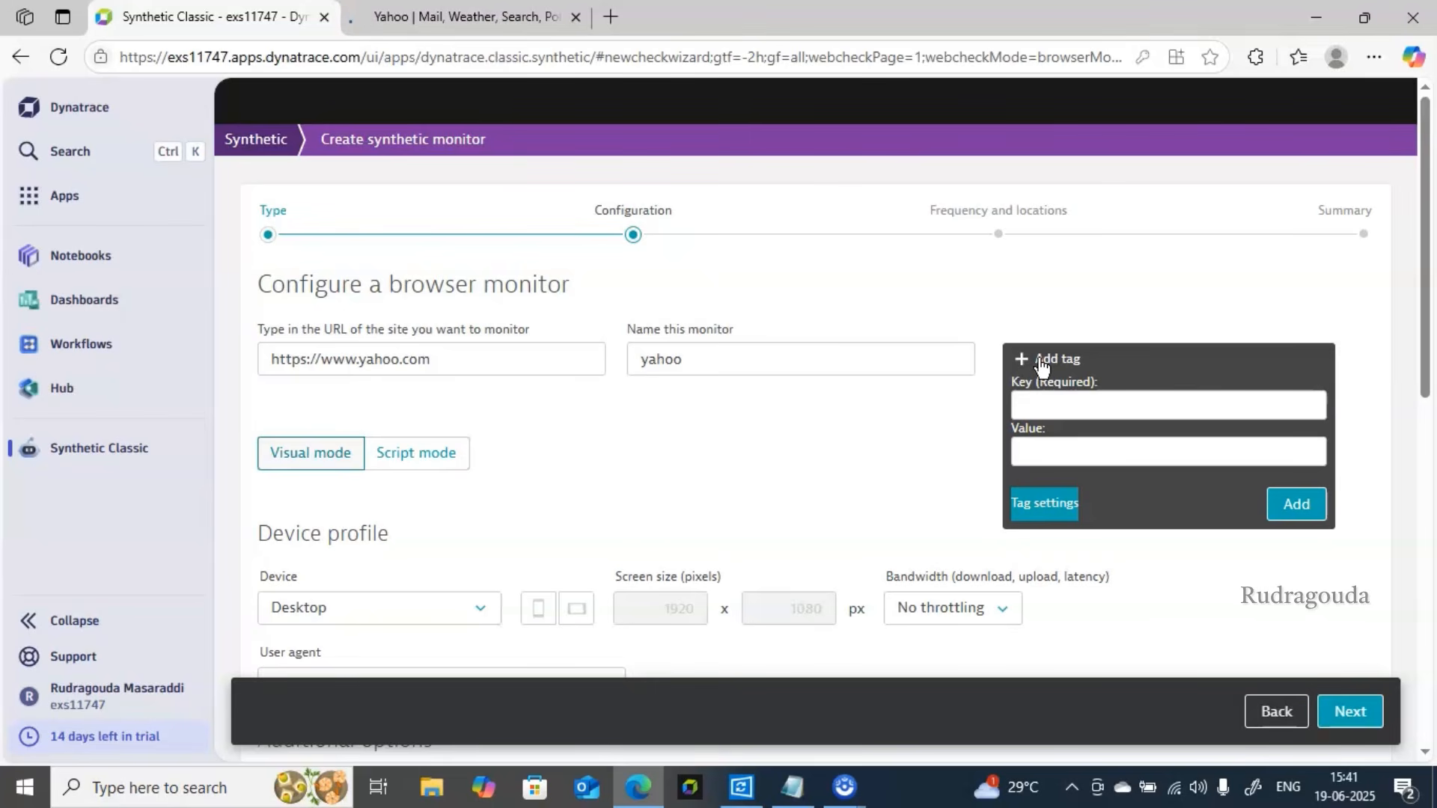
left_click(1039, 386)
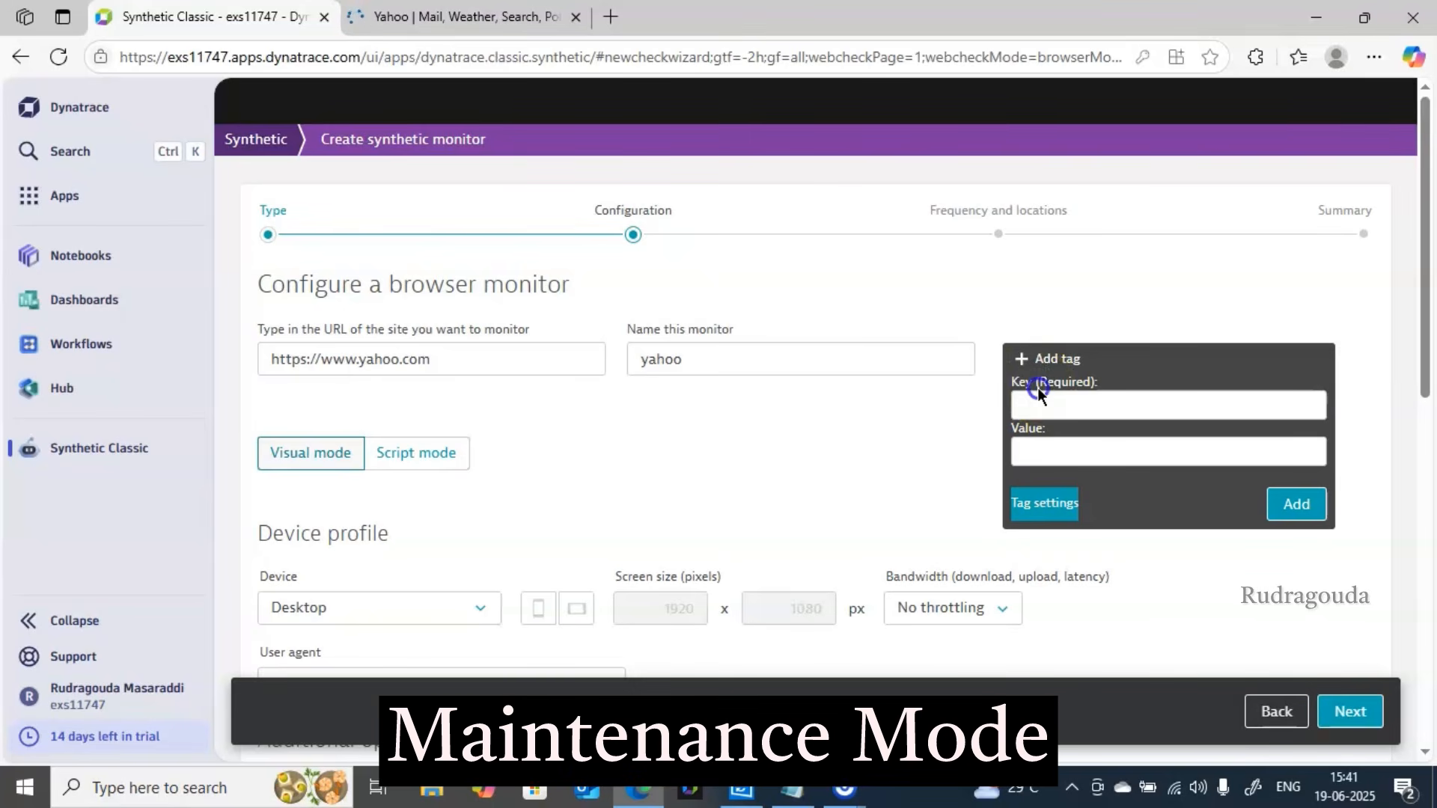
type("e")
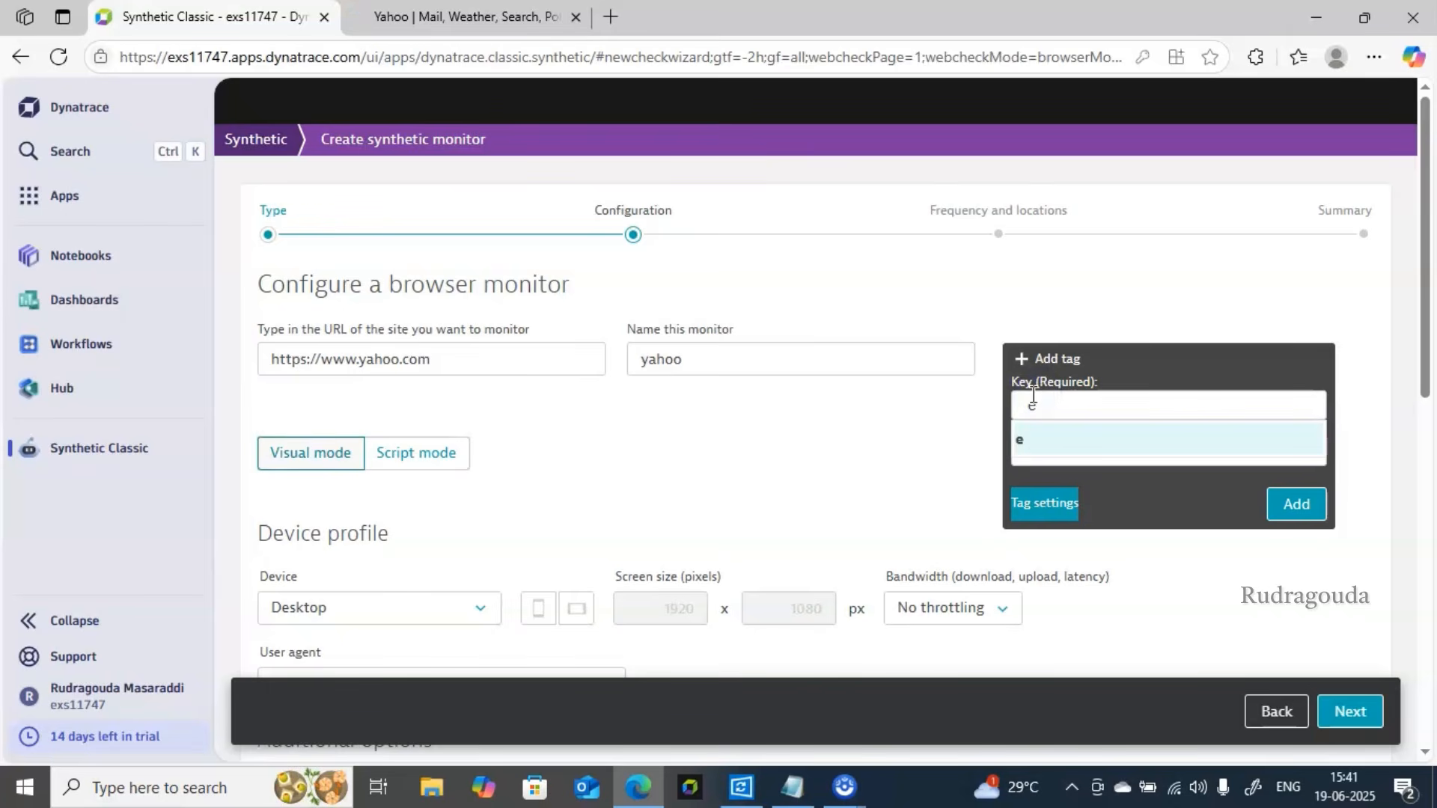
type("nv")
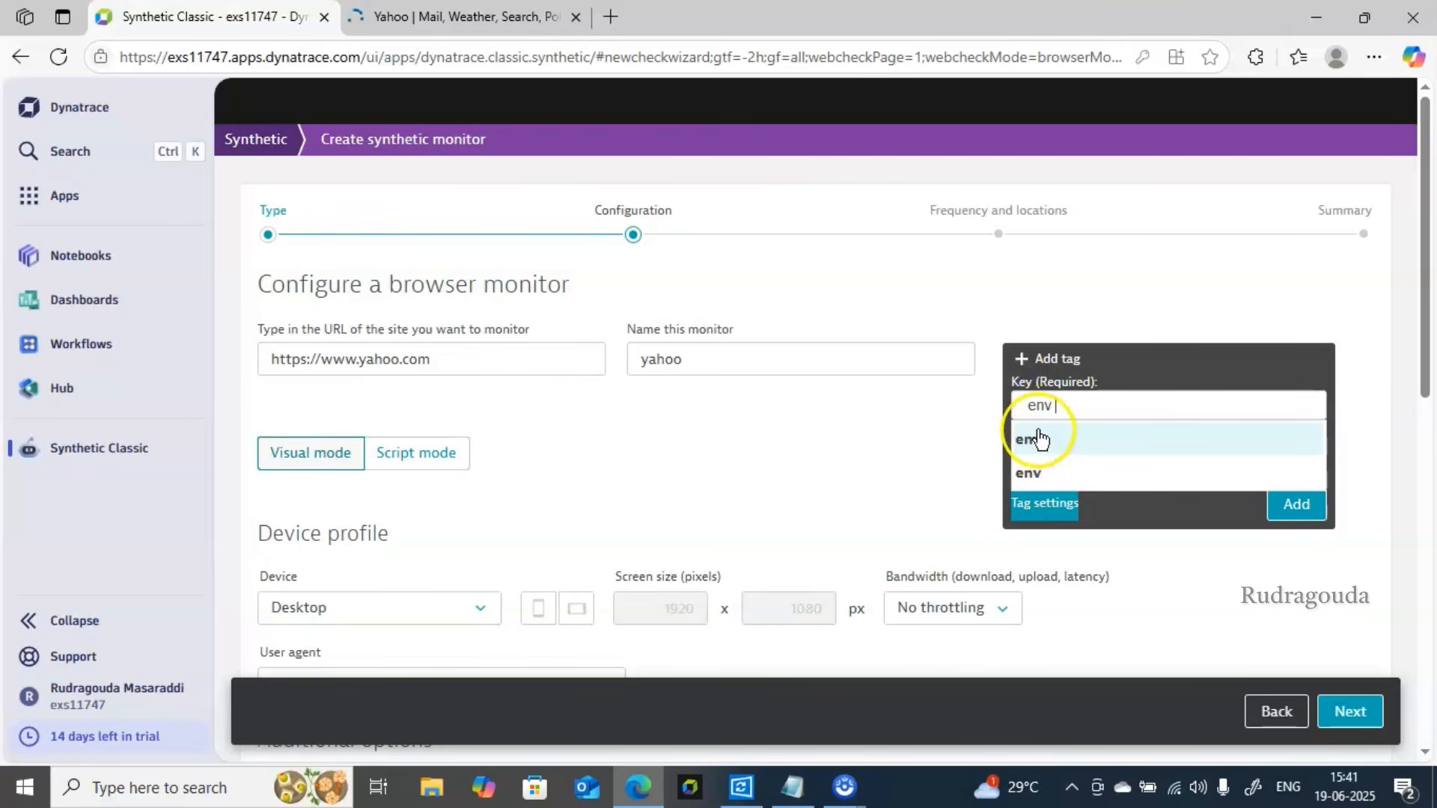
left_click(1038, 438)
left_click(1038, 454)
type("p")
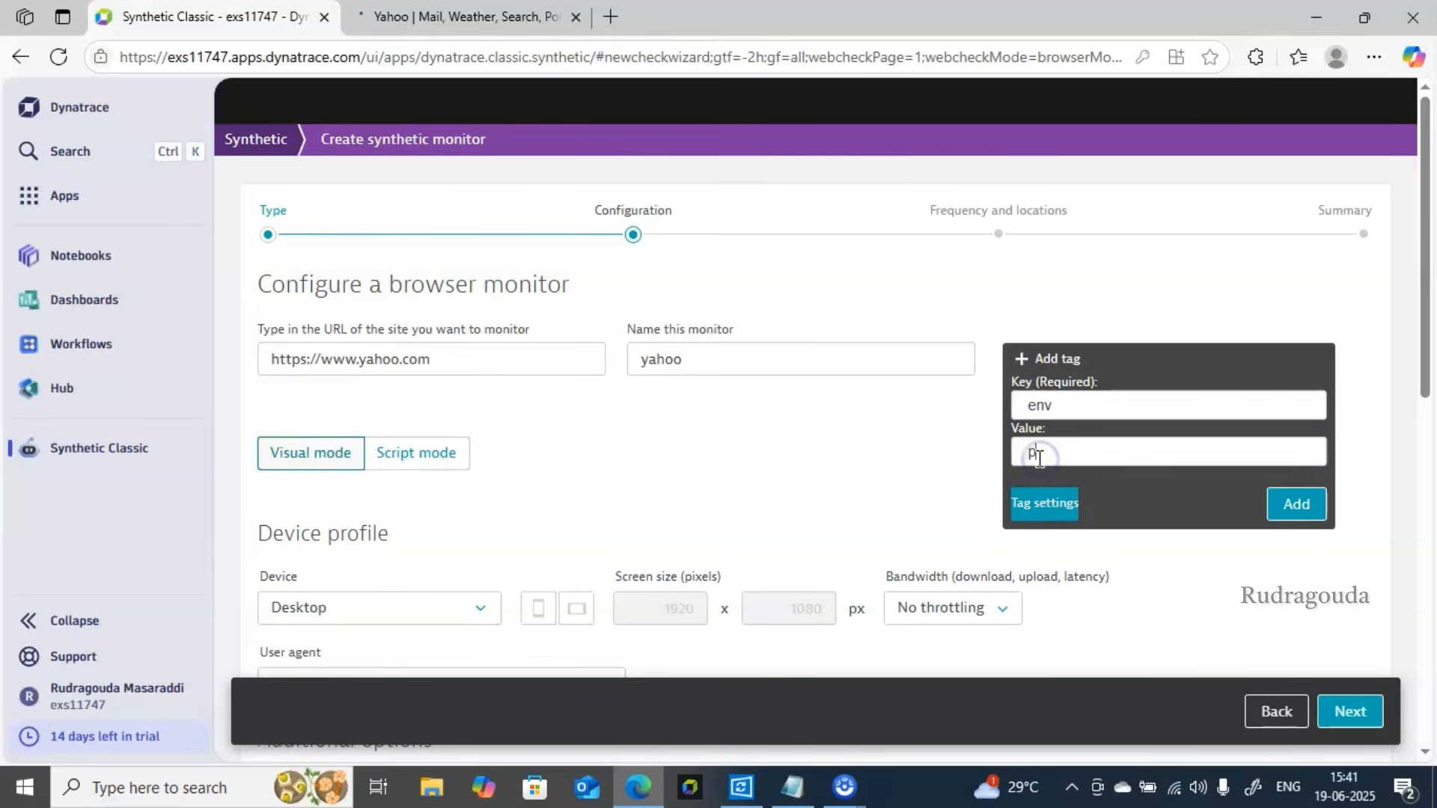
type("rod")
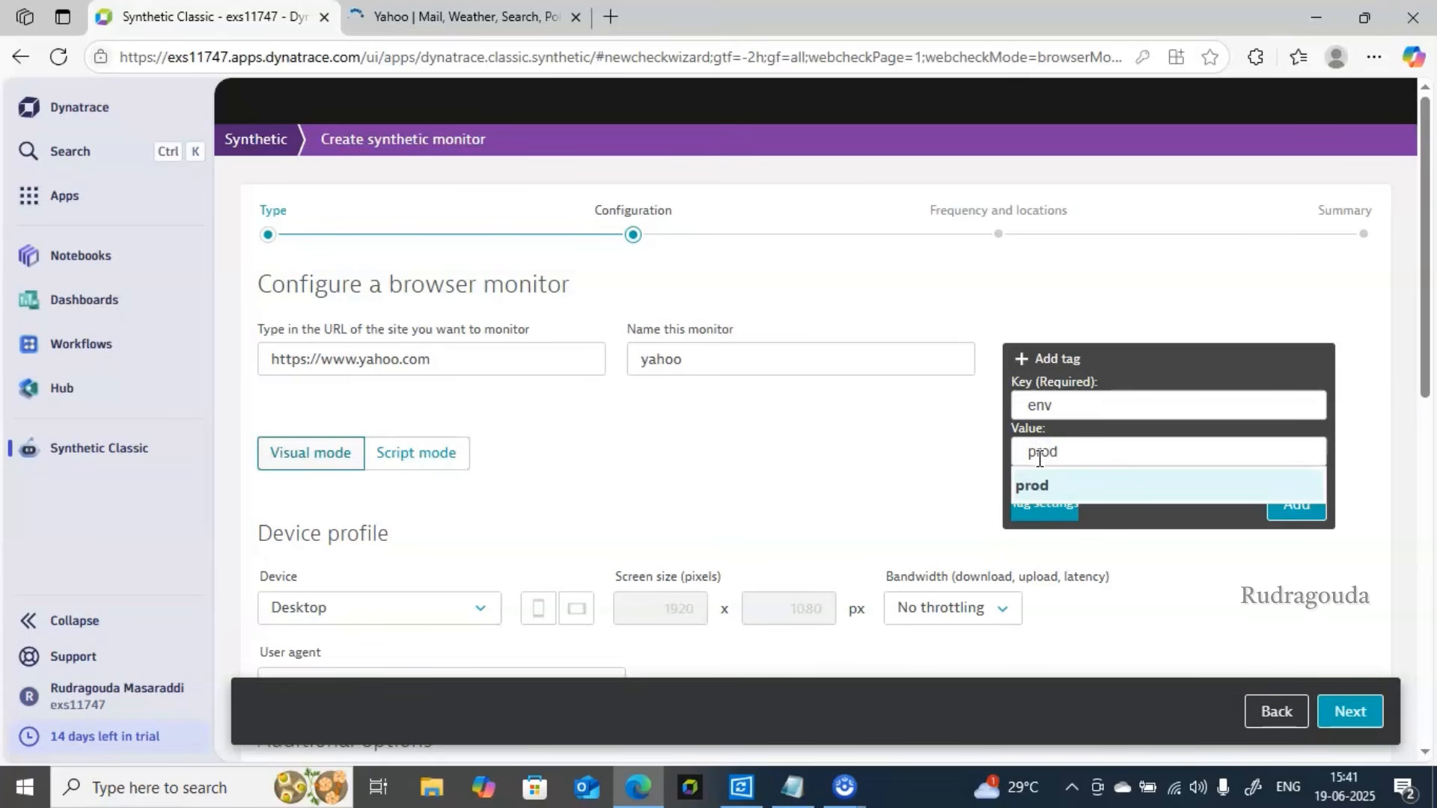
left_click(1045, 482)
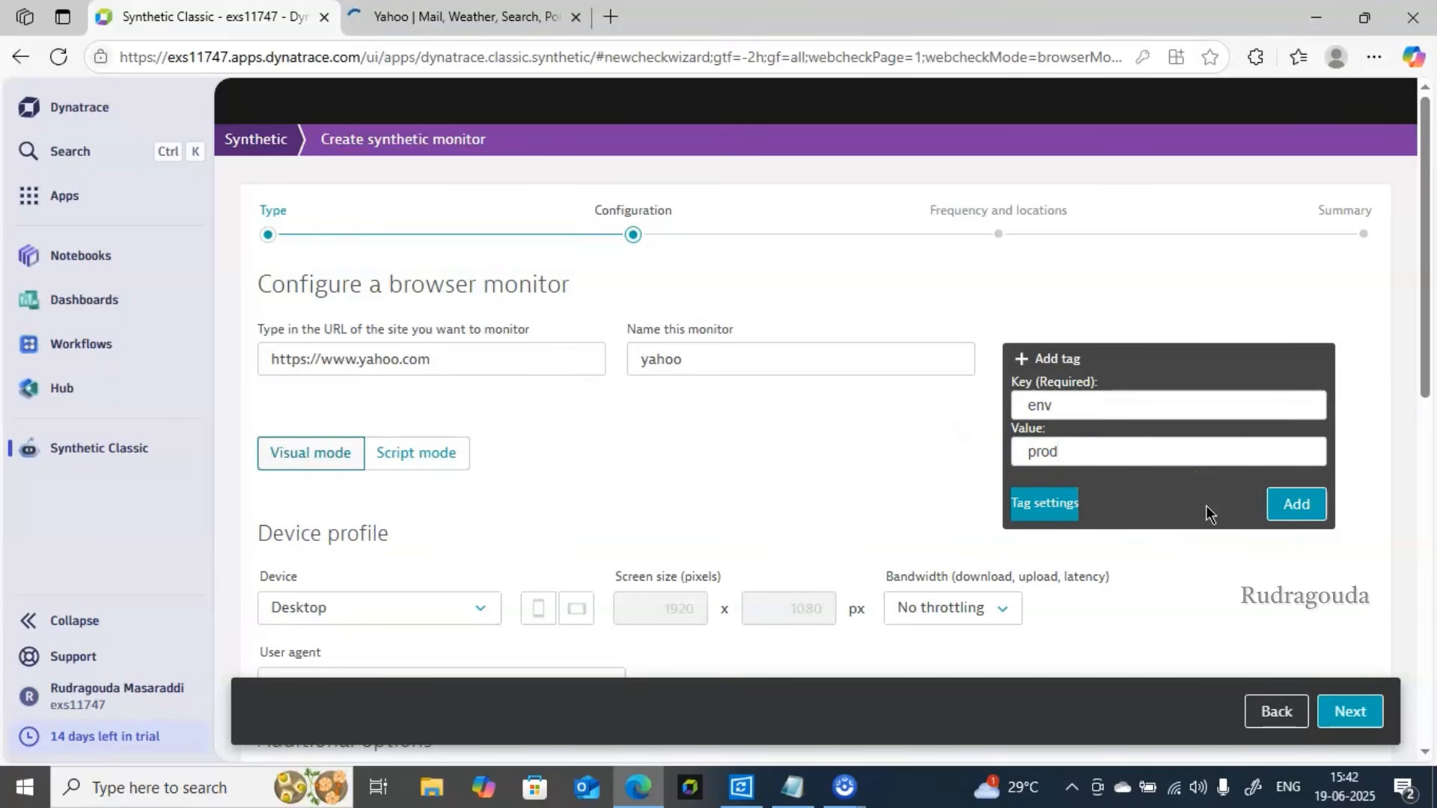
left_click(1191, 495)
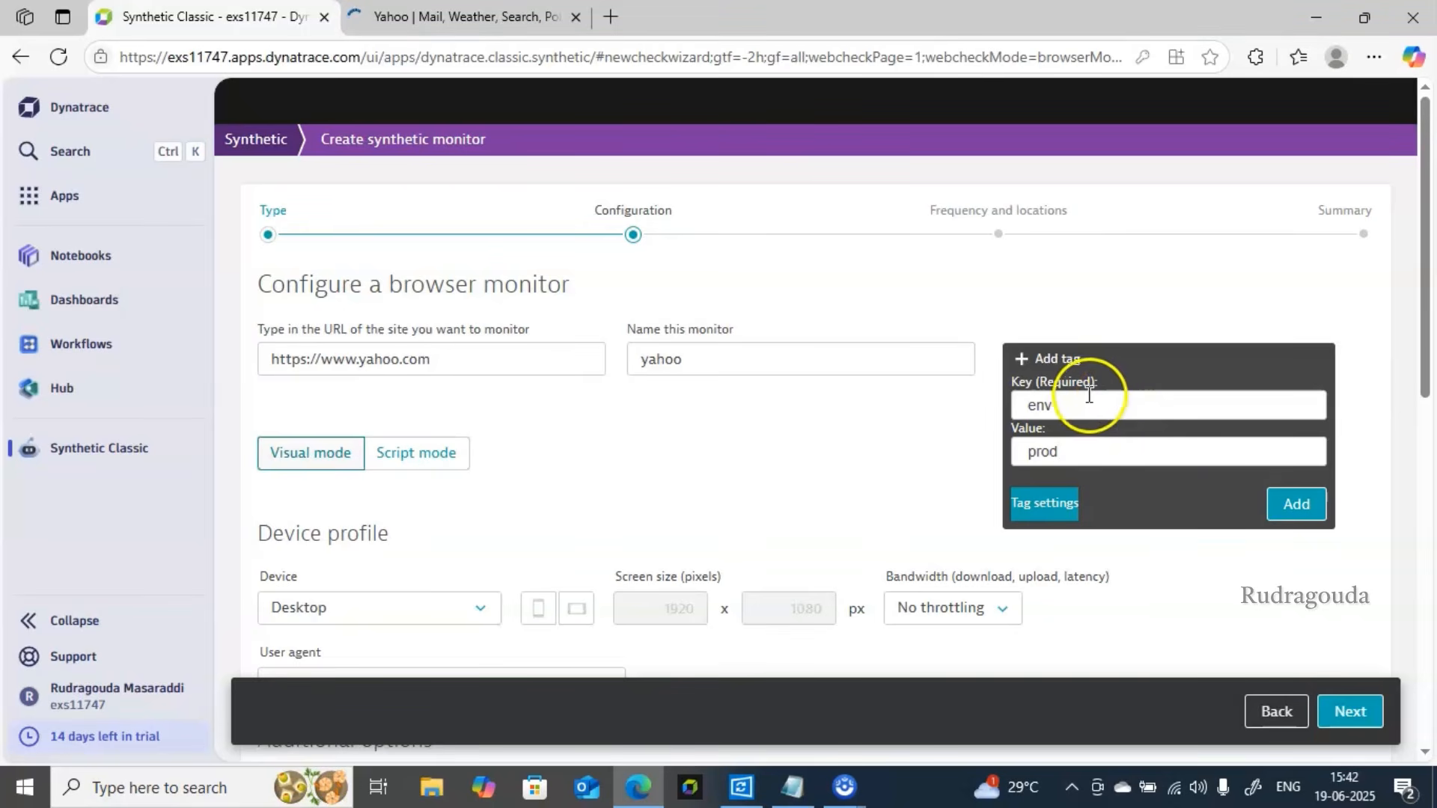
left_click(1295, 505)
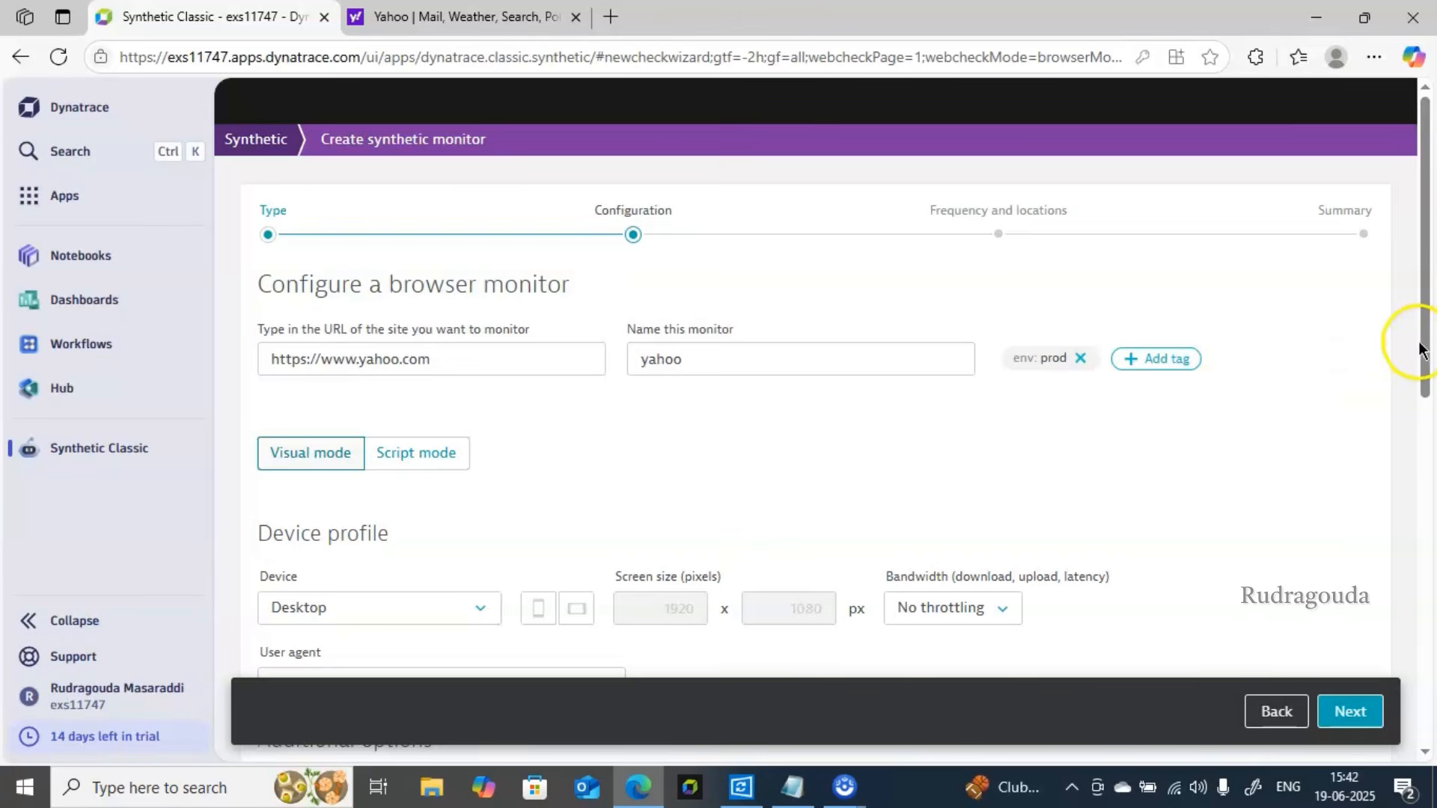
- Browse the available devices in the device profile and choose Desktop
left_click_drag(1419, 348, 1425, 434)
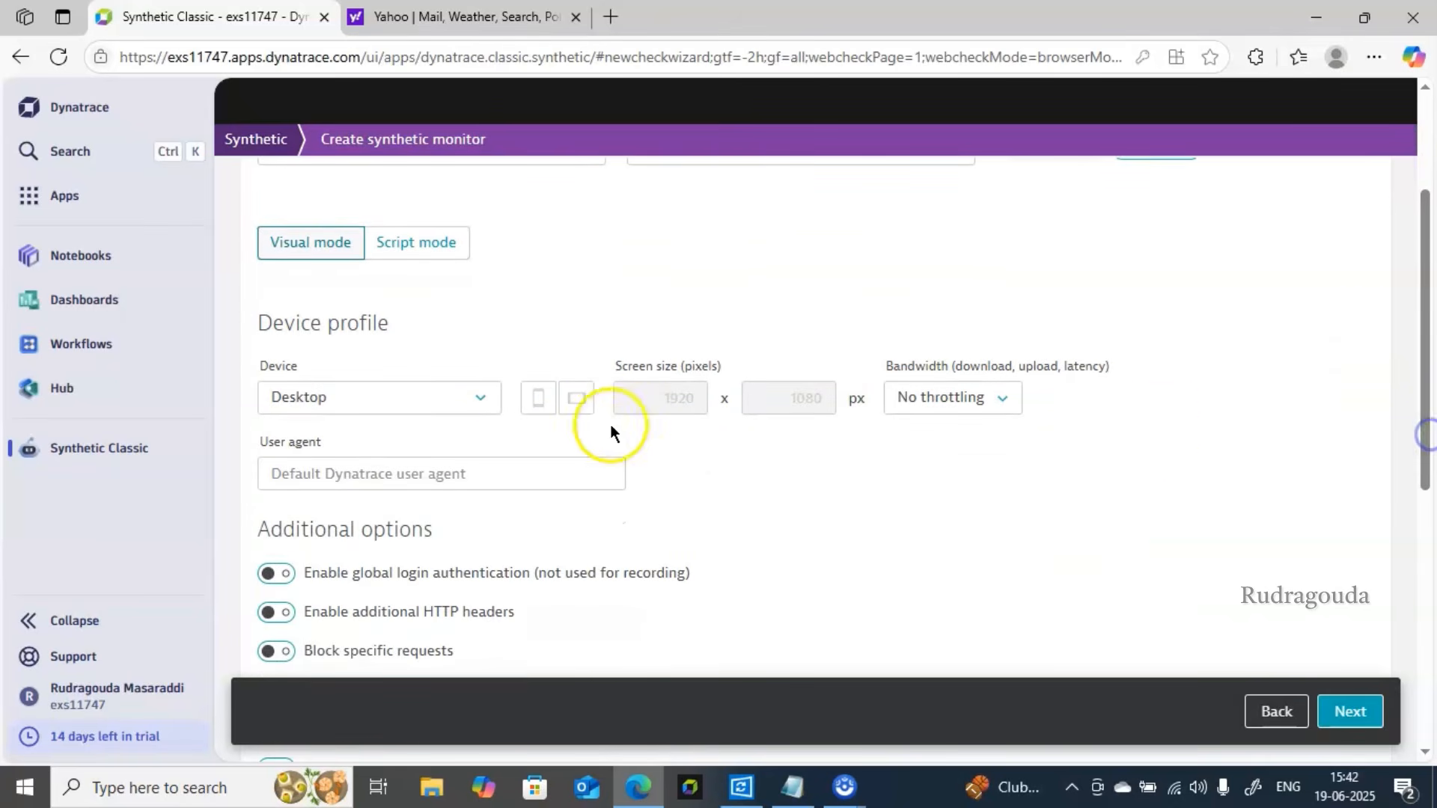
left_click(483, 400)
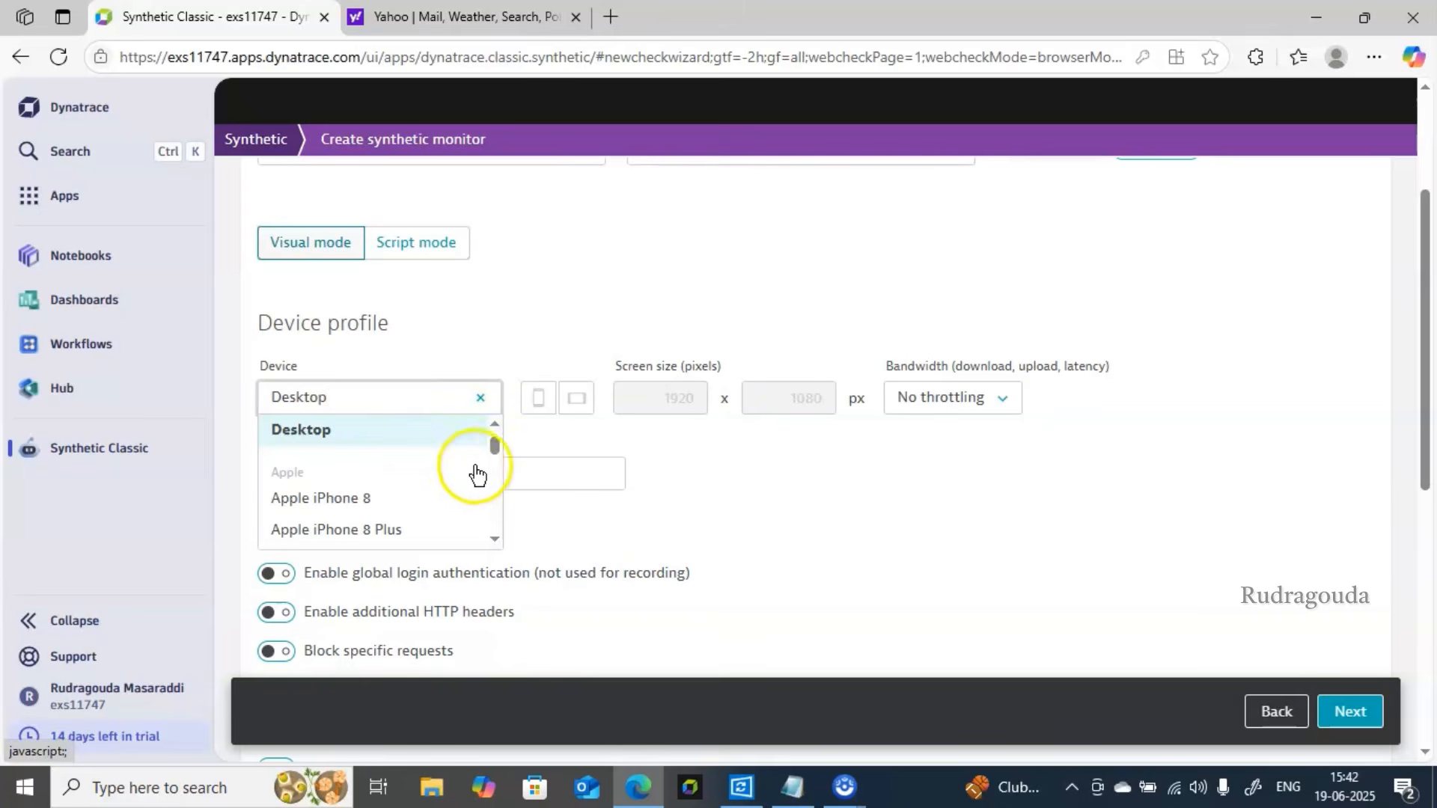
left_click_drag(495, 446, 518, 357)
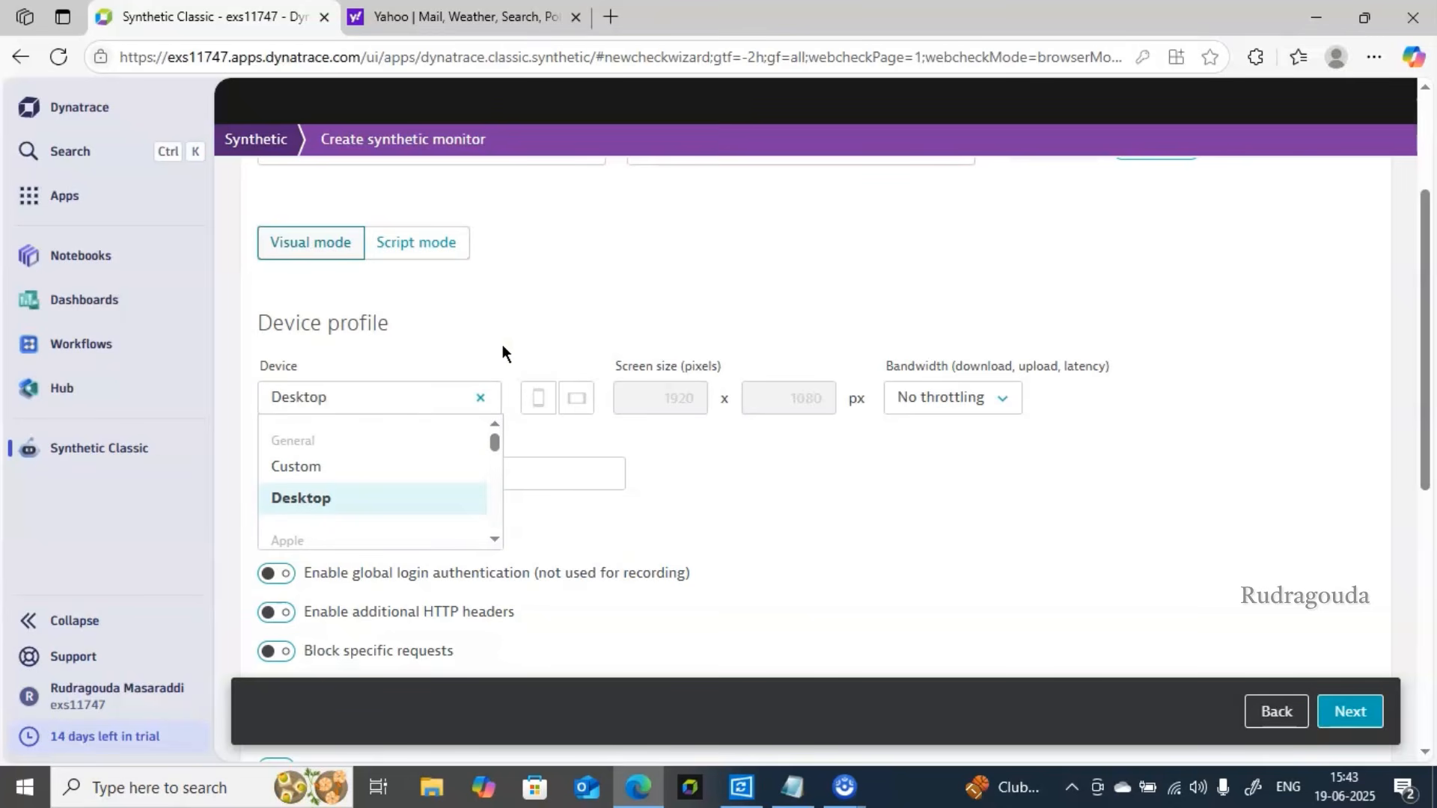
left_click(326, 506)
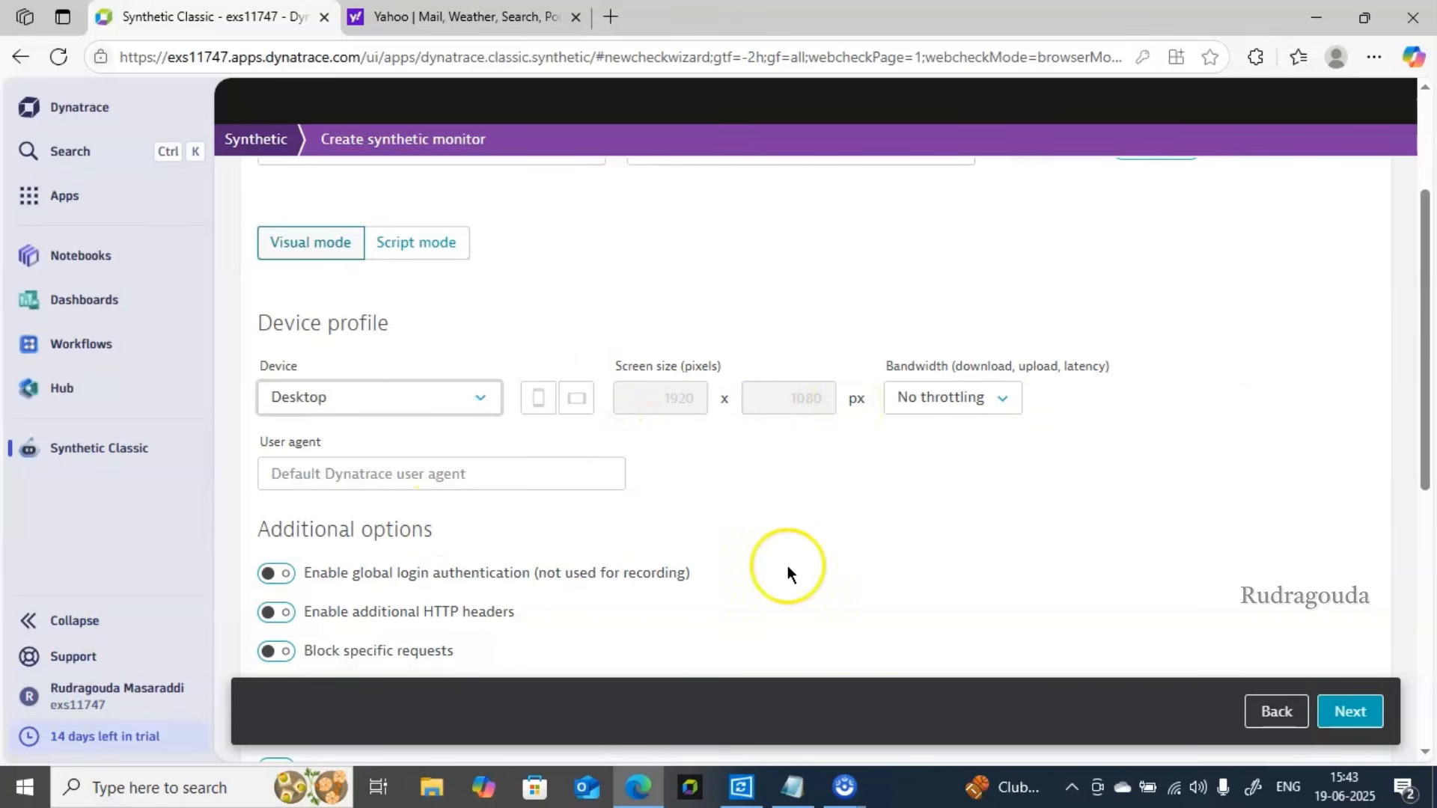
- Preview the pattern settings for blocking specific requests in the additional options, leaving the option off
left_click_drag(1424, 305, 1424, 405)
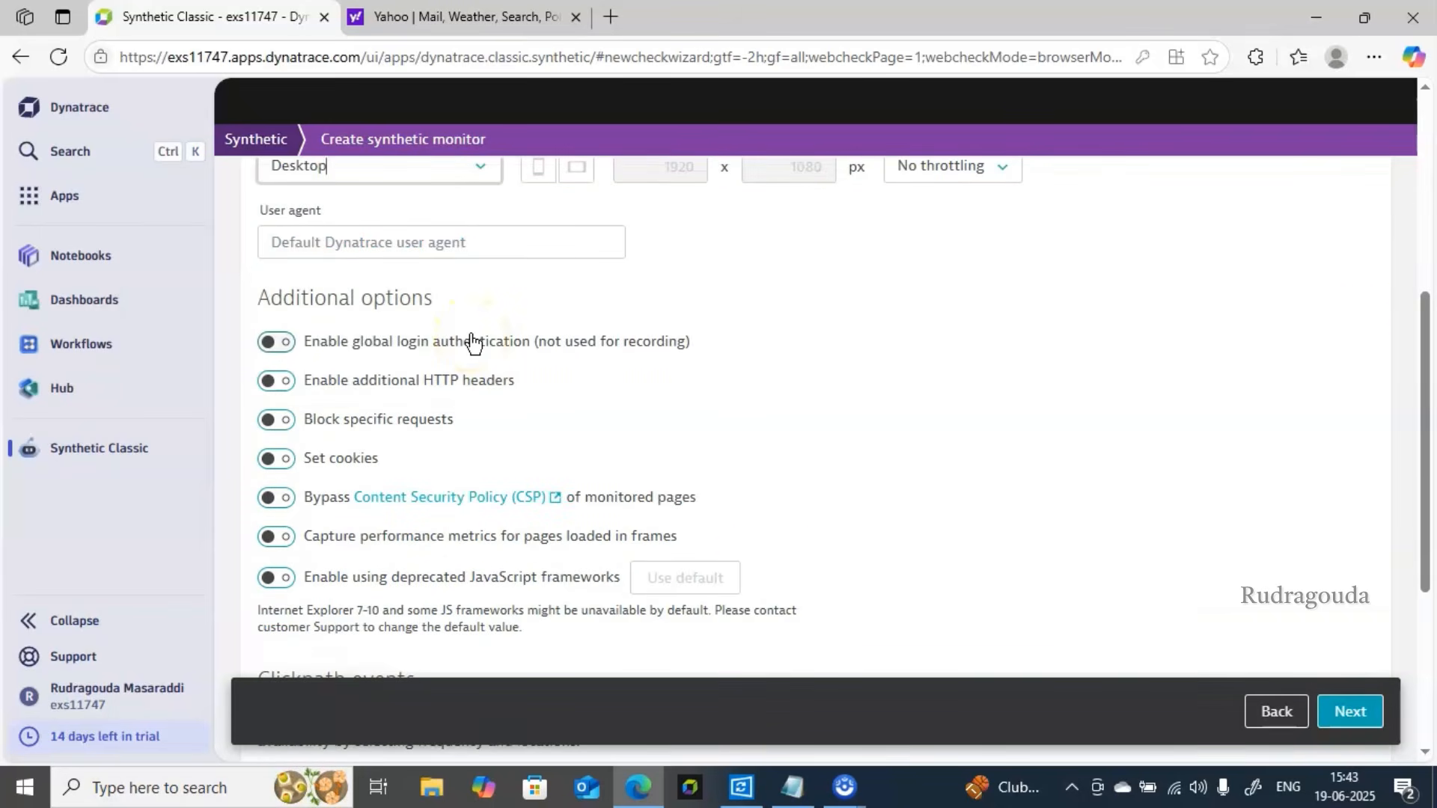
left_click(567, 363)
left_click(275, 422)
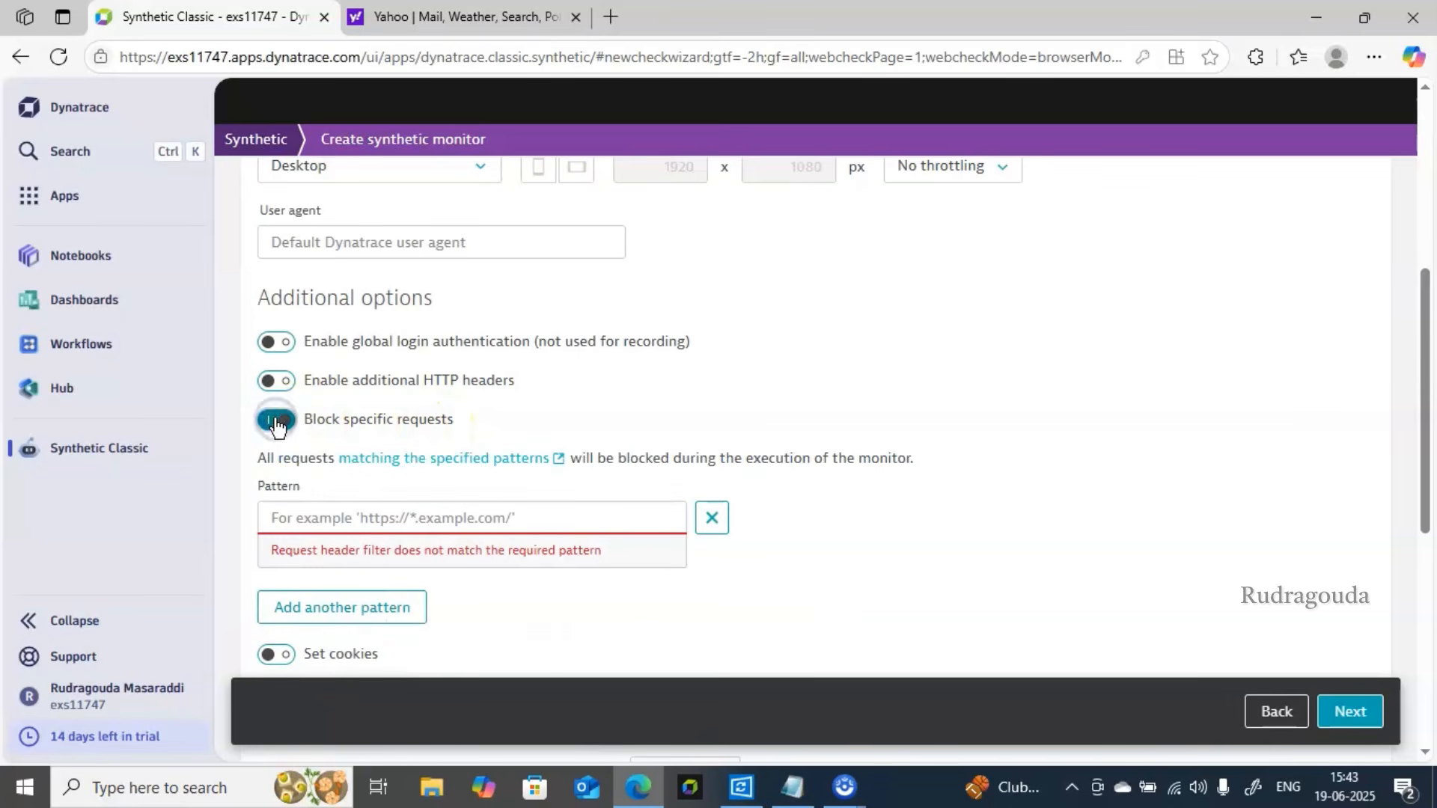
left_click(281, 420)
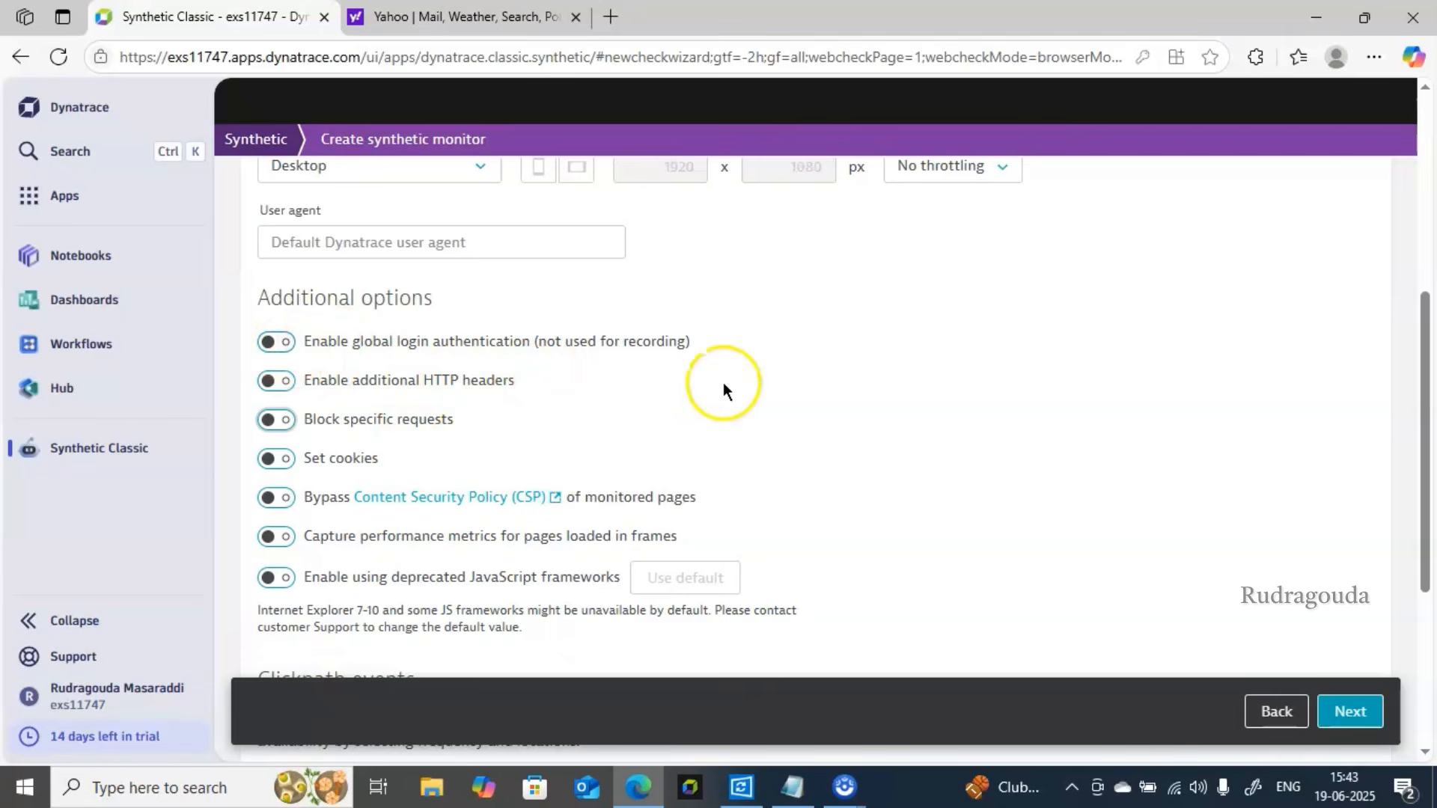
- Preview the authentication and credential choices of global login authentication, leaving the option disabled
left_click(269, 344)
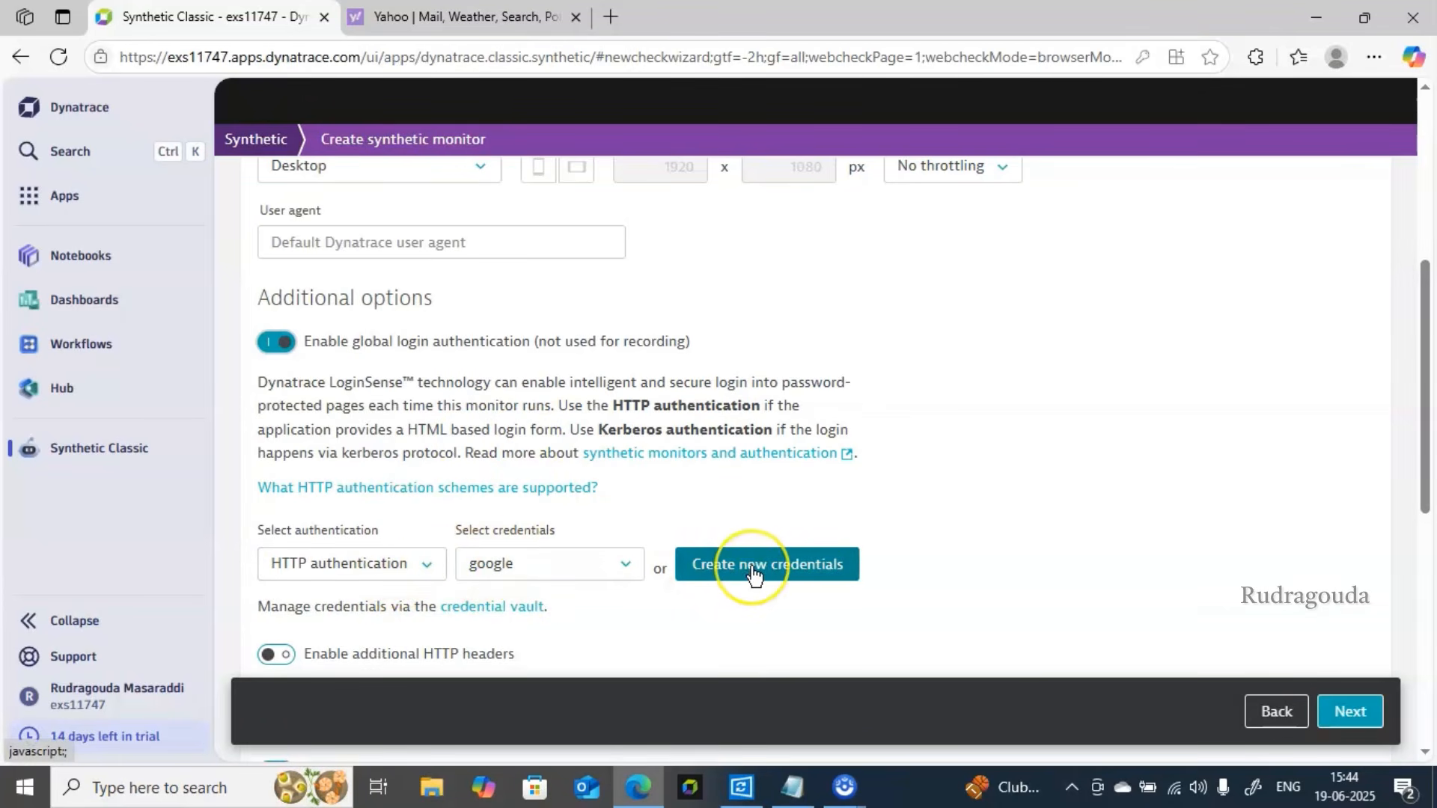
left_click(627, 567)
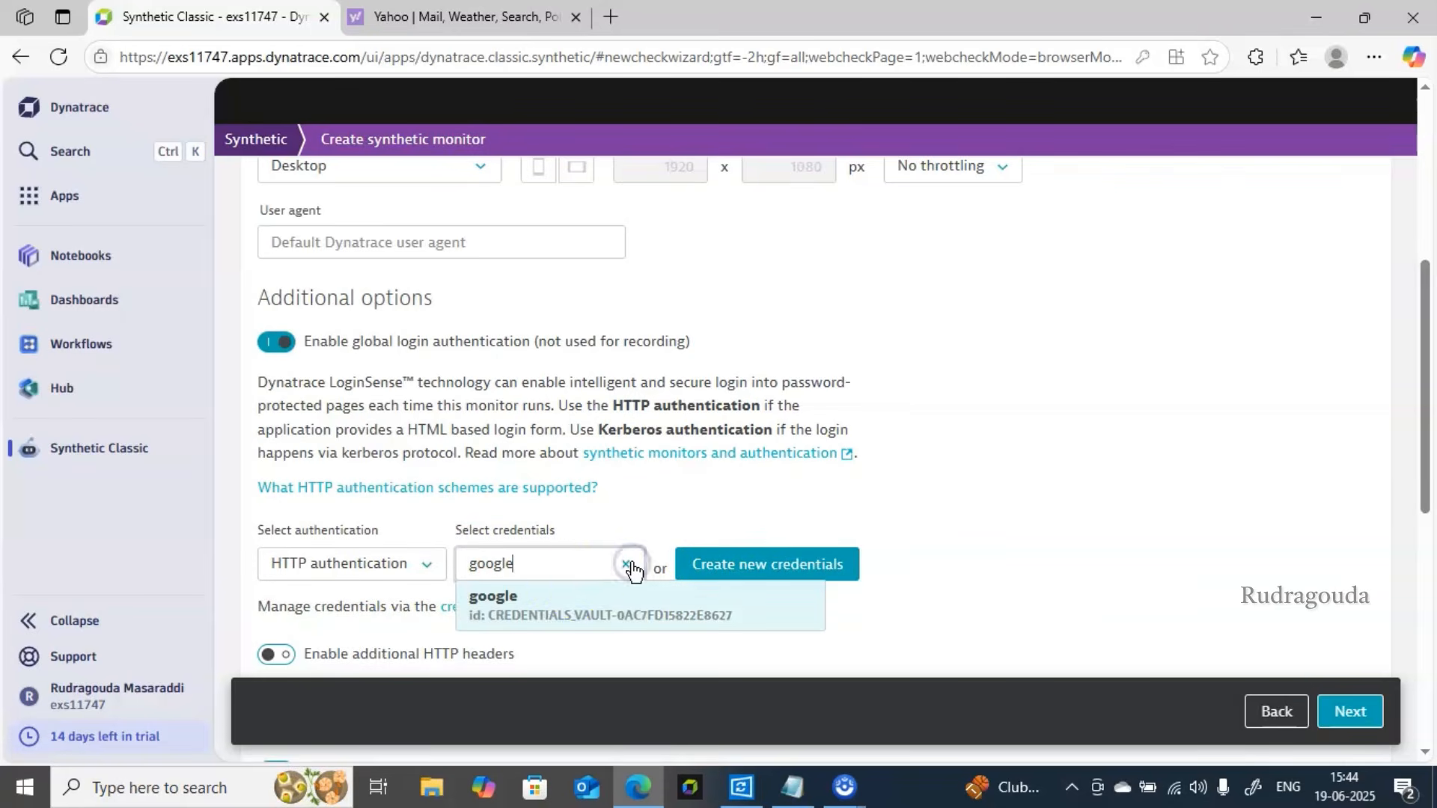
left_click(747, 501)
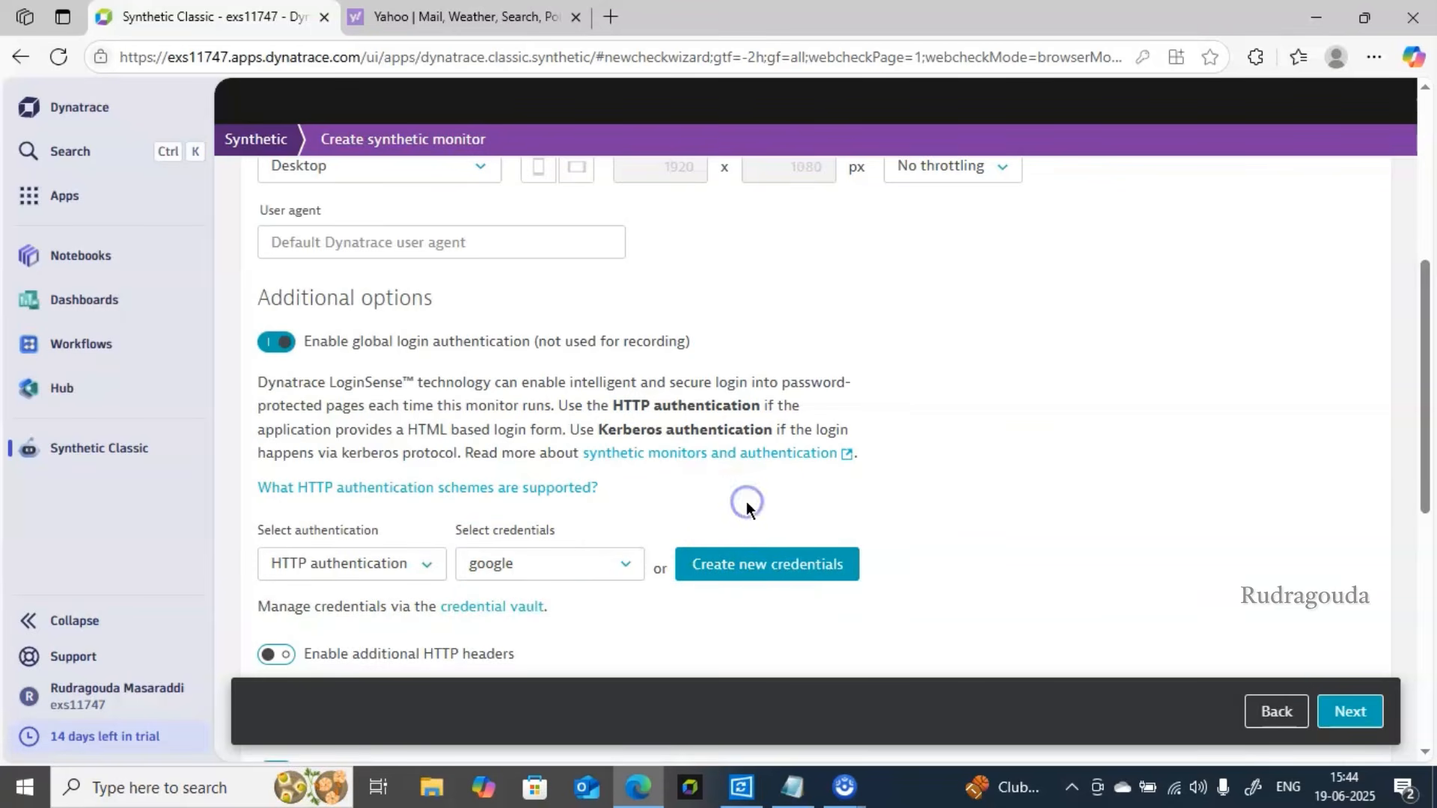
left_click(270, 344)
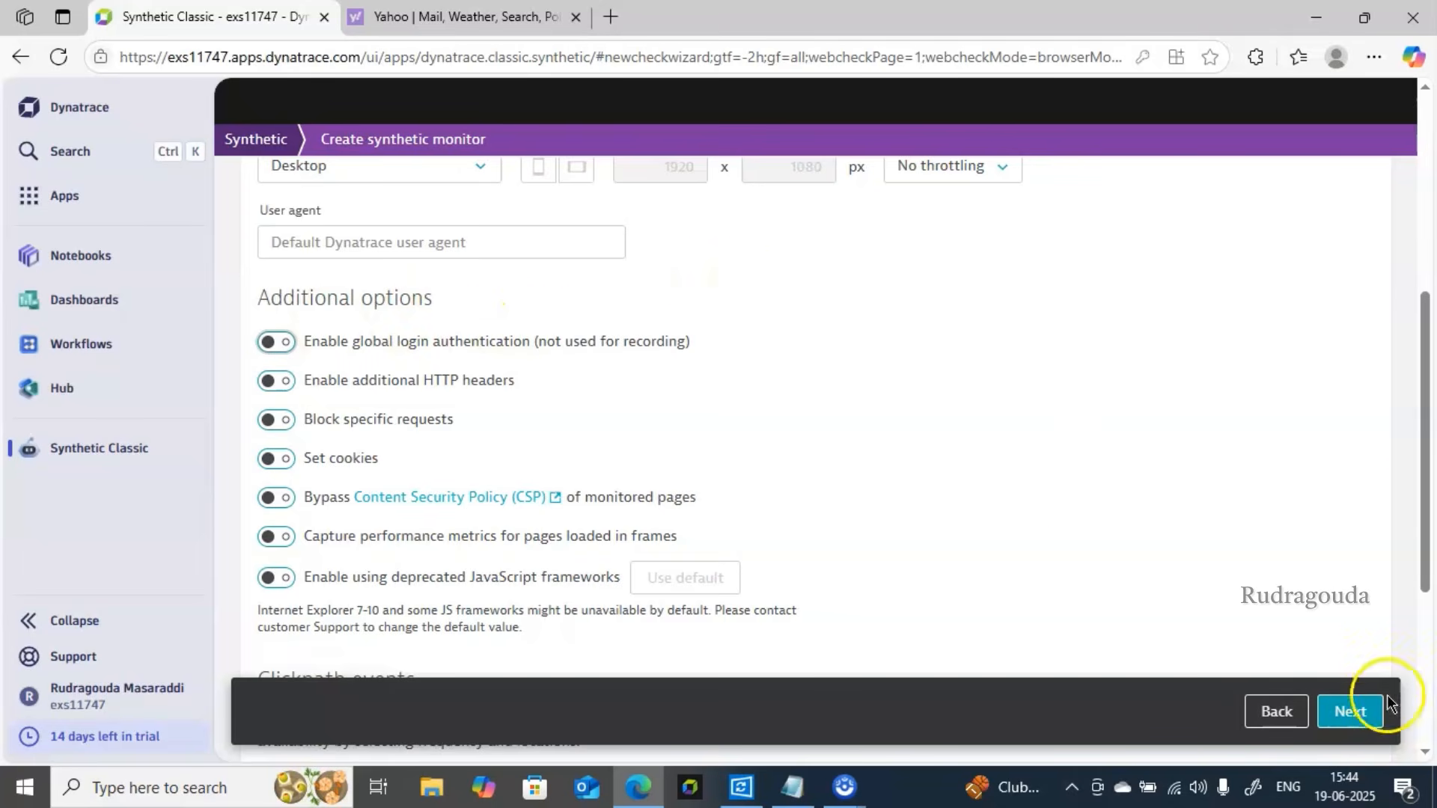
- Continue to the frequency and locations stage and set the website to be monitored every 5 minutes
left_click_drag(1431, 453, 1431, 612)
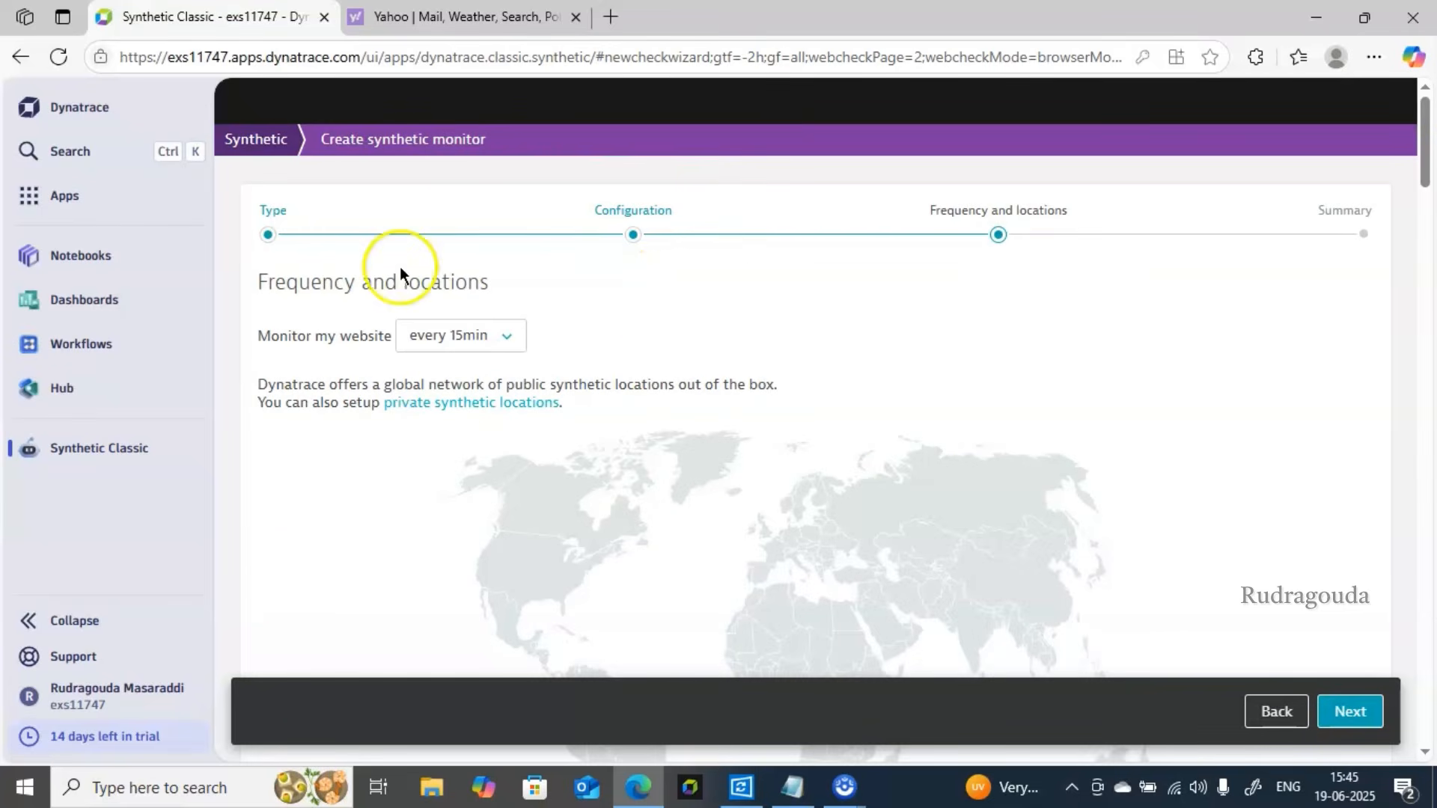
left_click_drag(257, 282, 493, 289)
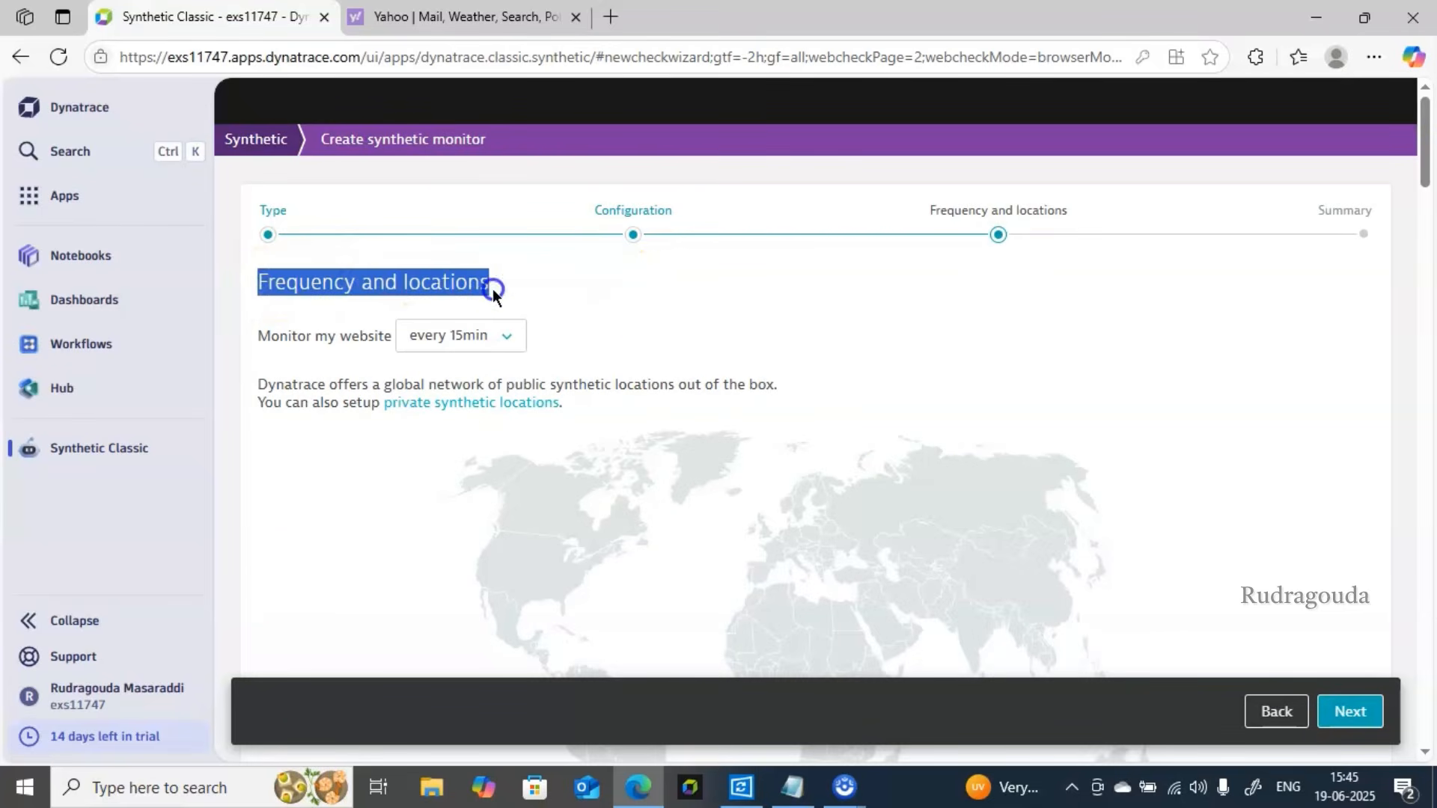
left_click(649, 342)
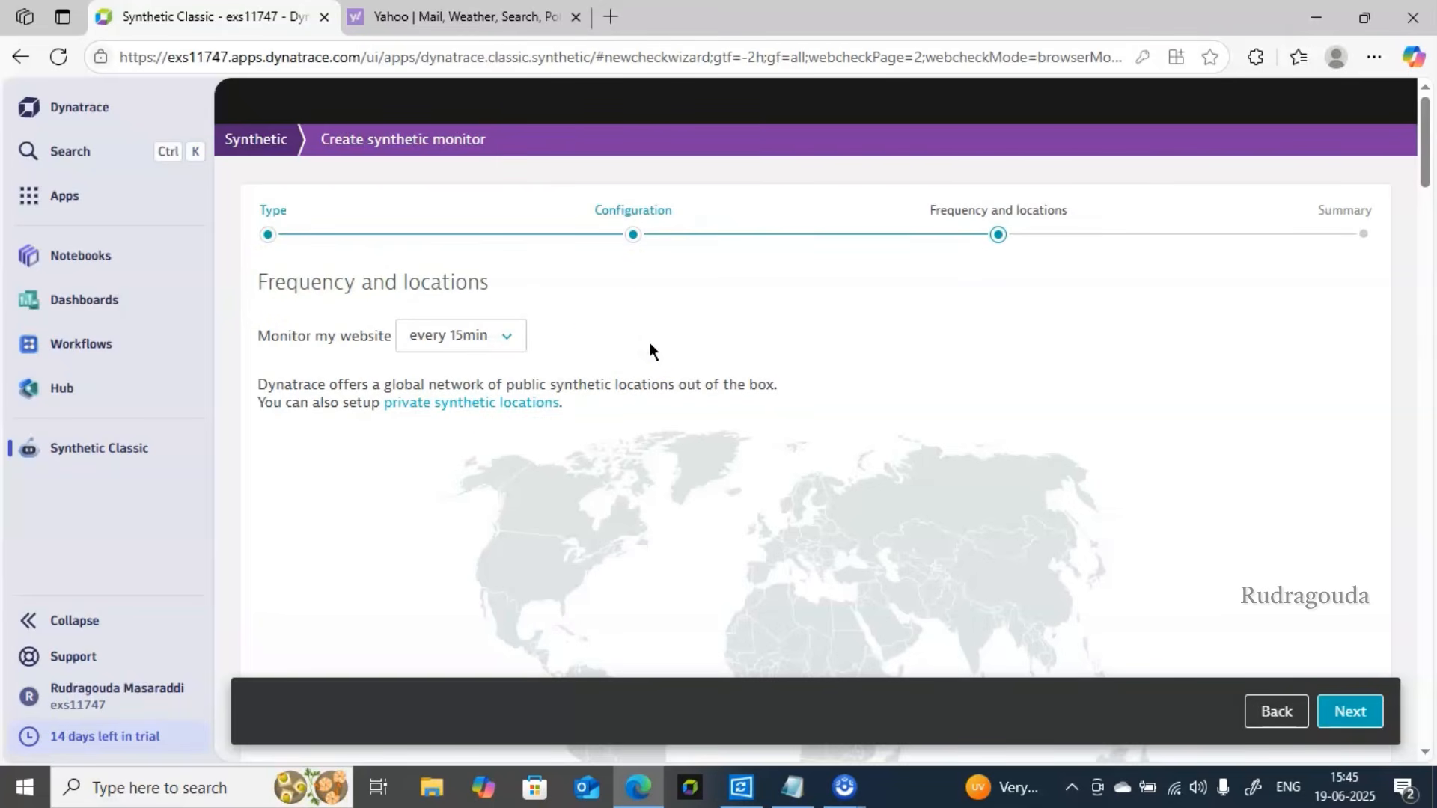
left_click(520, 346)
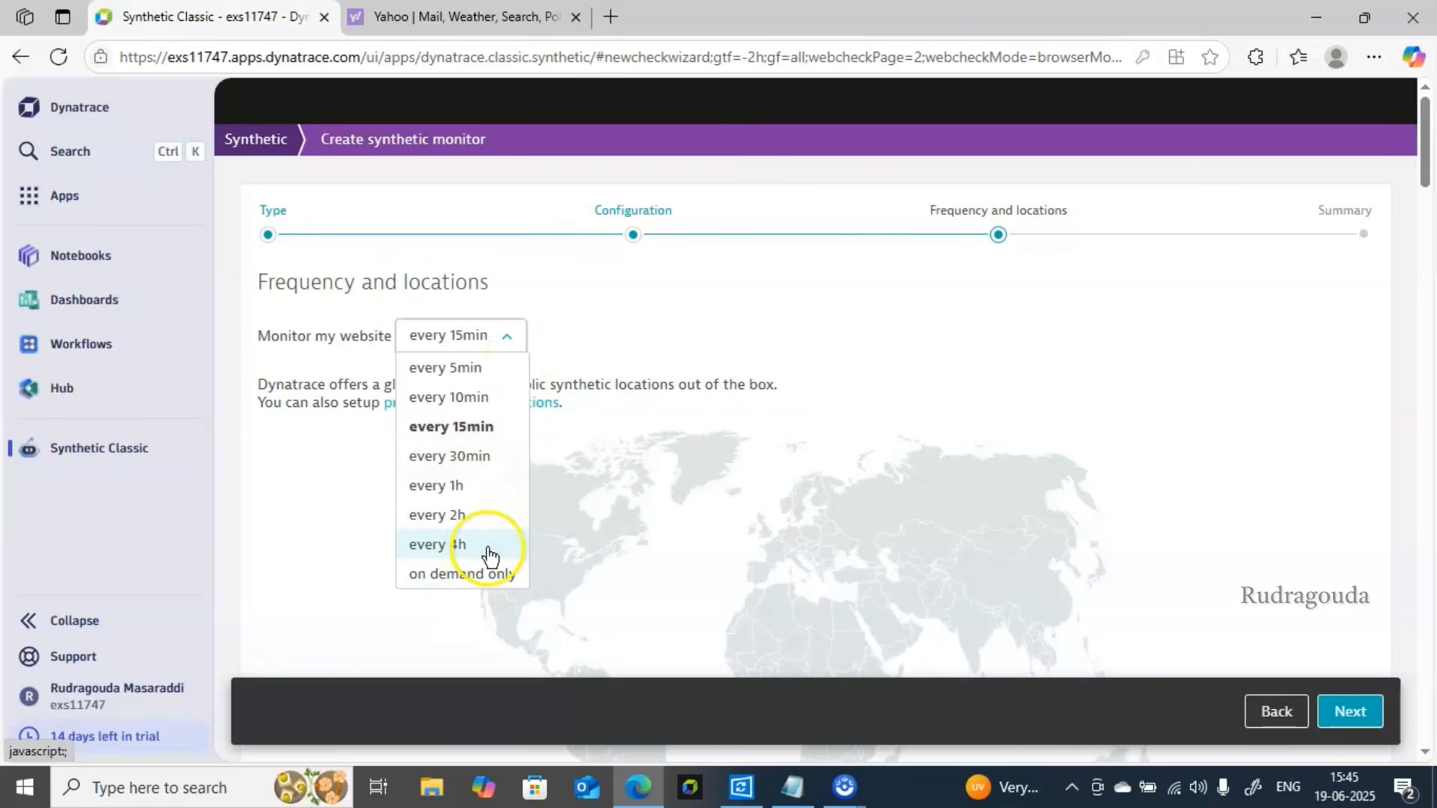
left_click(767, 504)
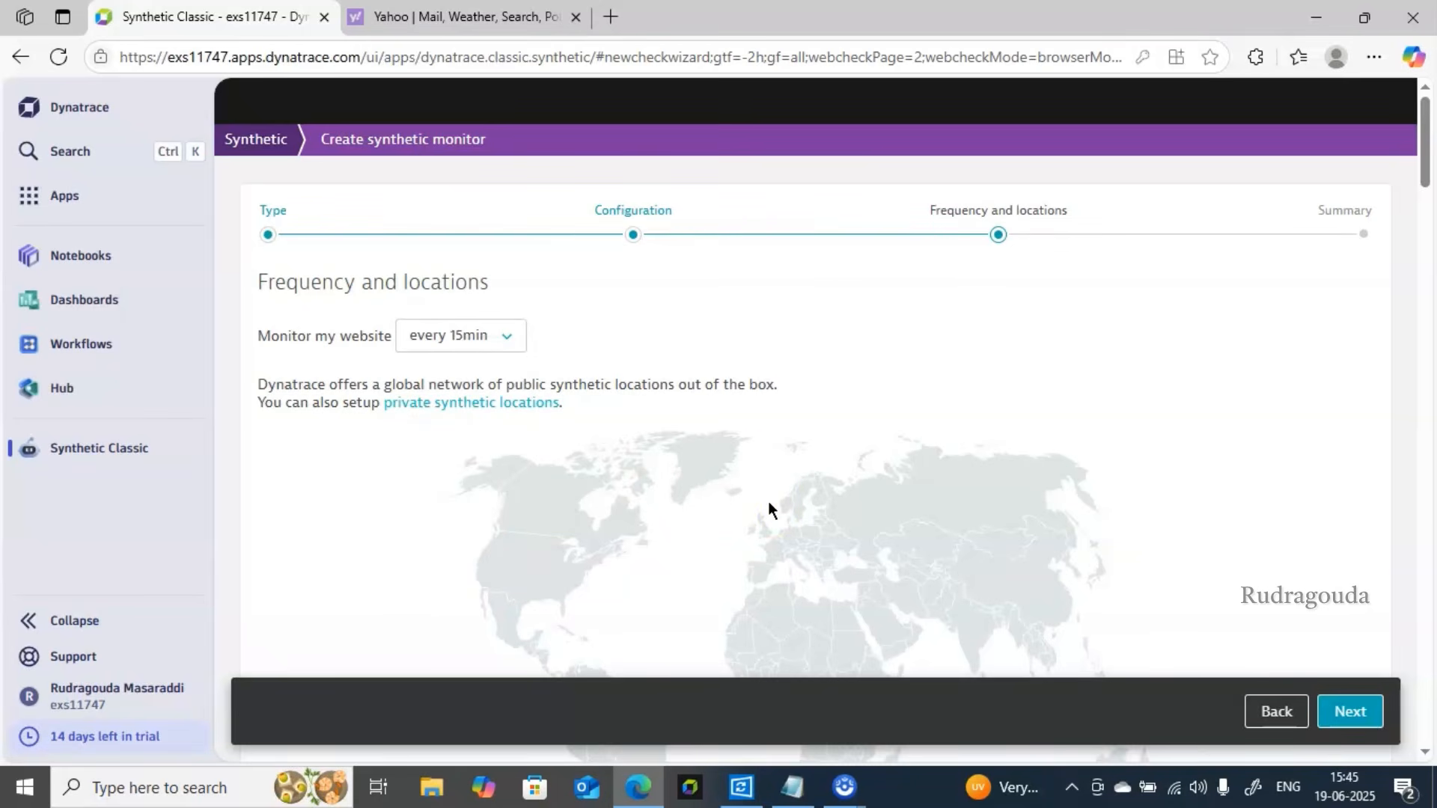
left_click(506, 338)
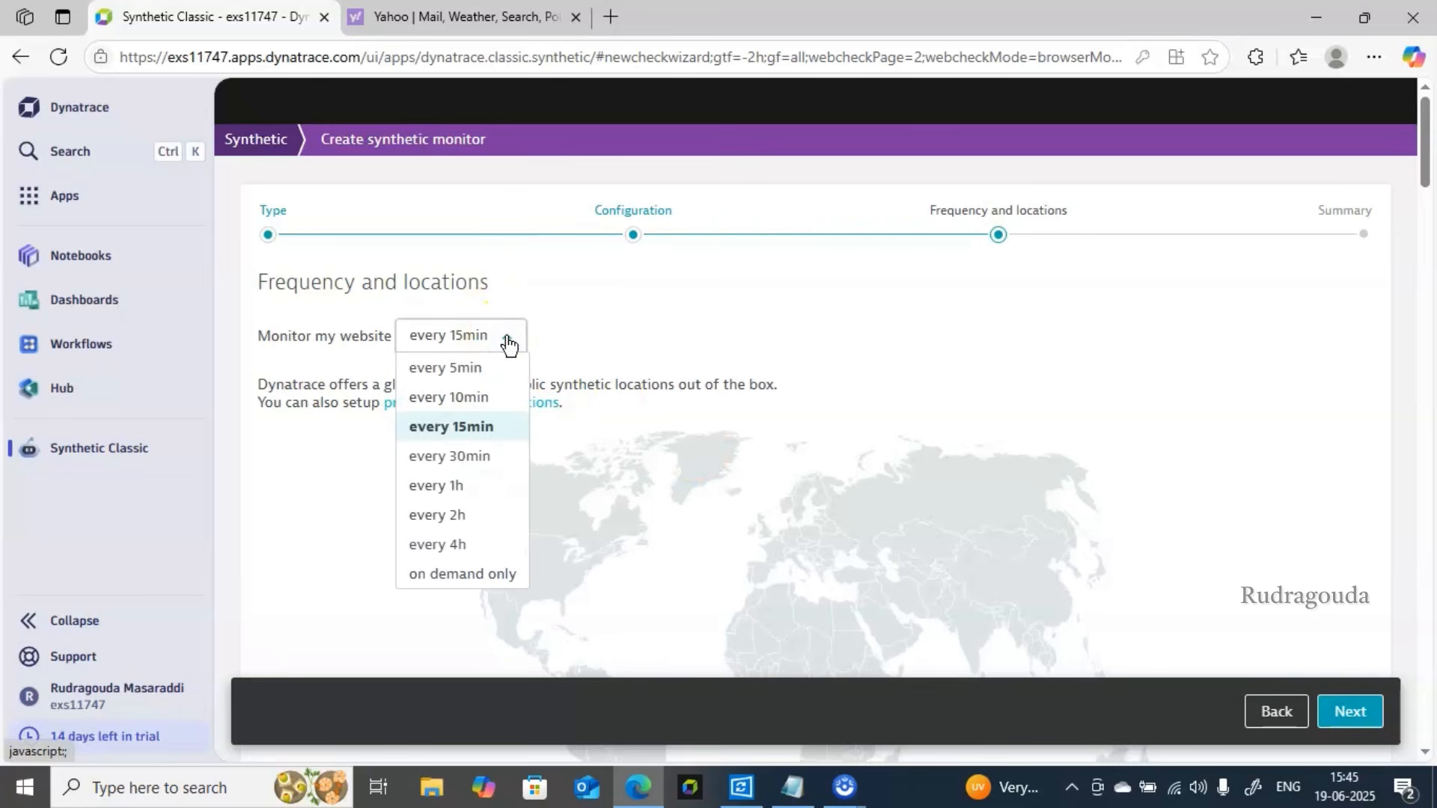
left_click(495, 383)
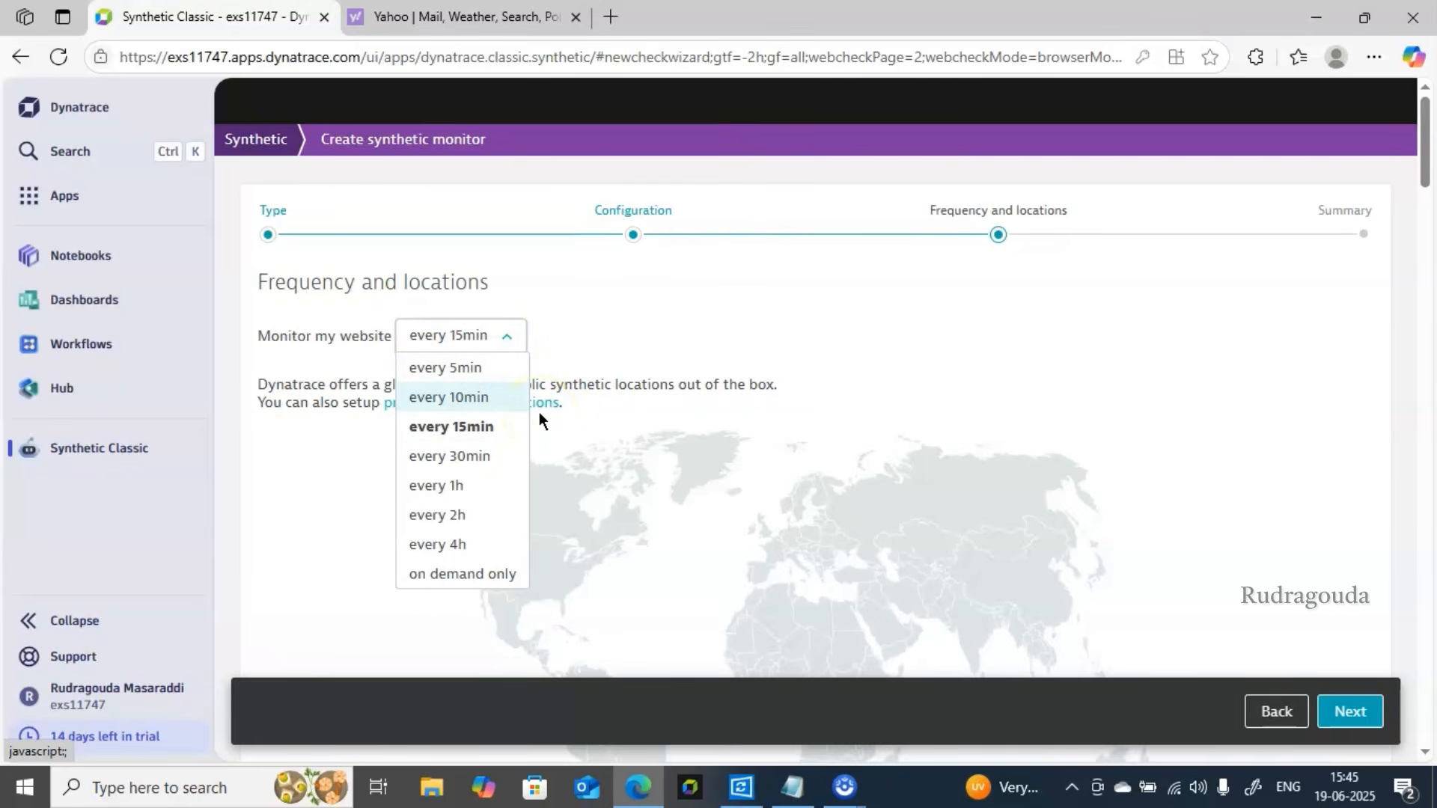
left_click(473, 373)
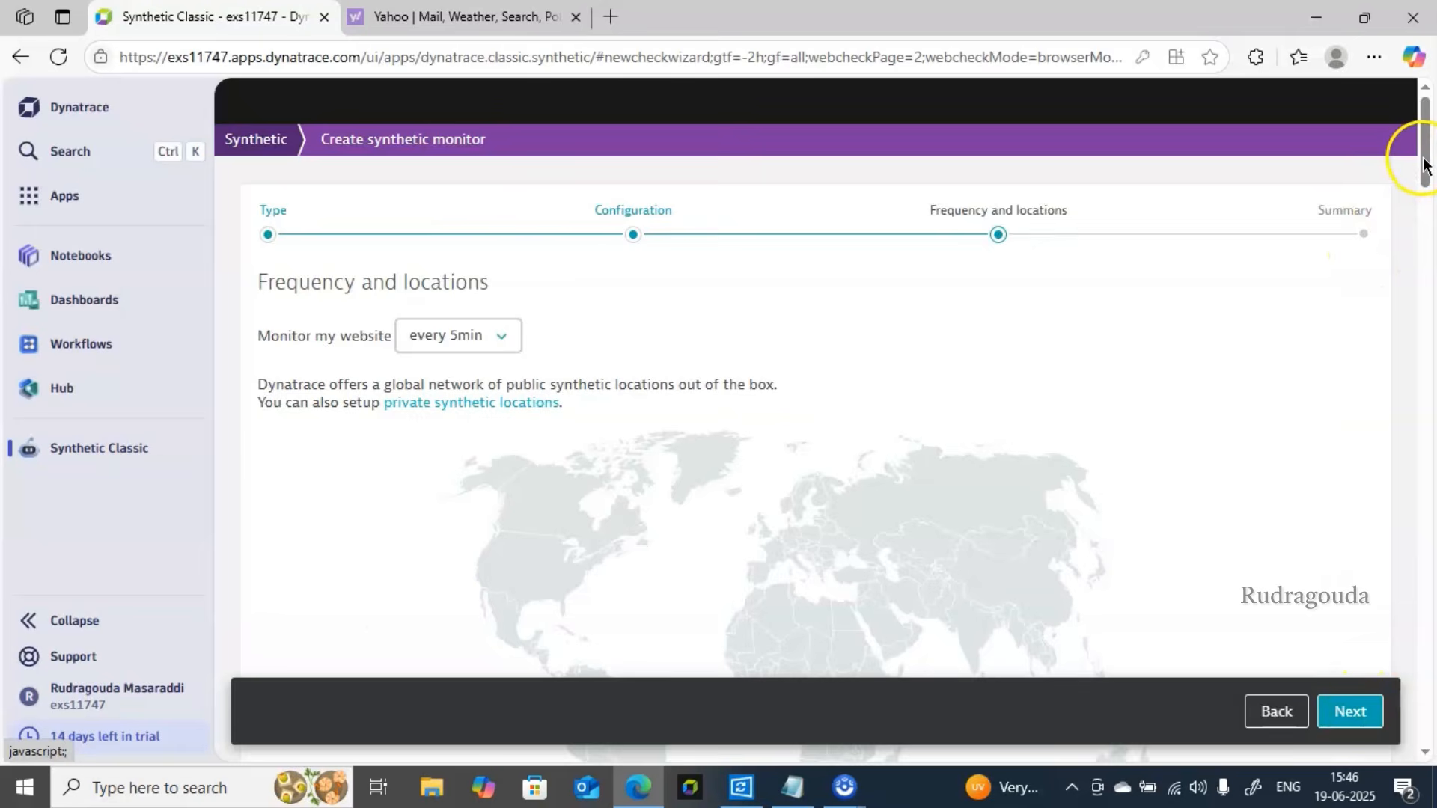
- Select the Azure locations Johannesburg (southafricanorth) and Cape Town (southafricawest) for the monitor and continue to the summary
left_click_drag(1423, 160, 1429, 257)
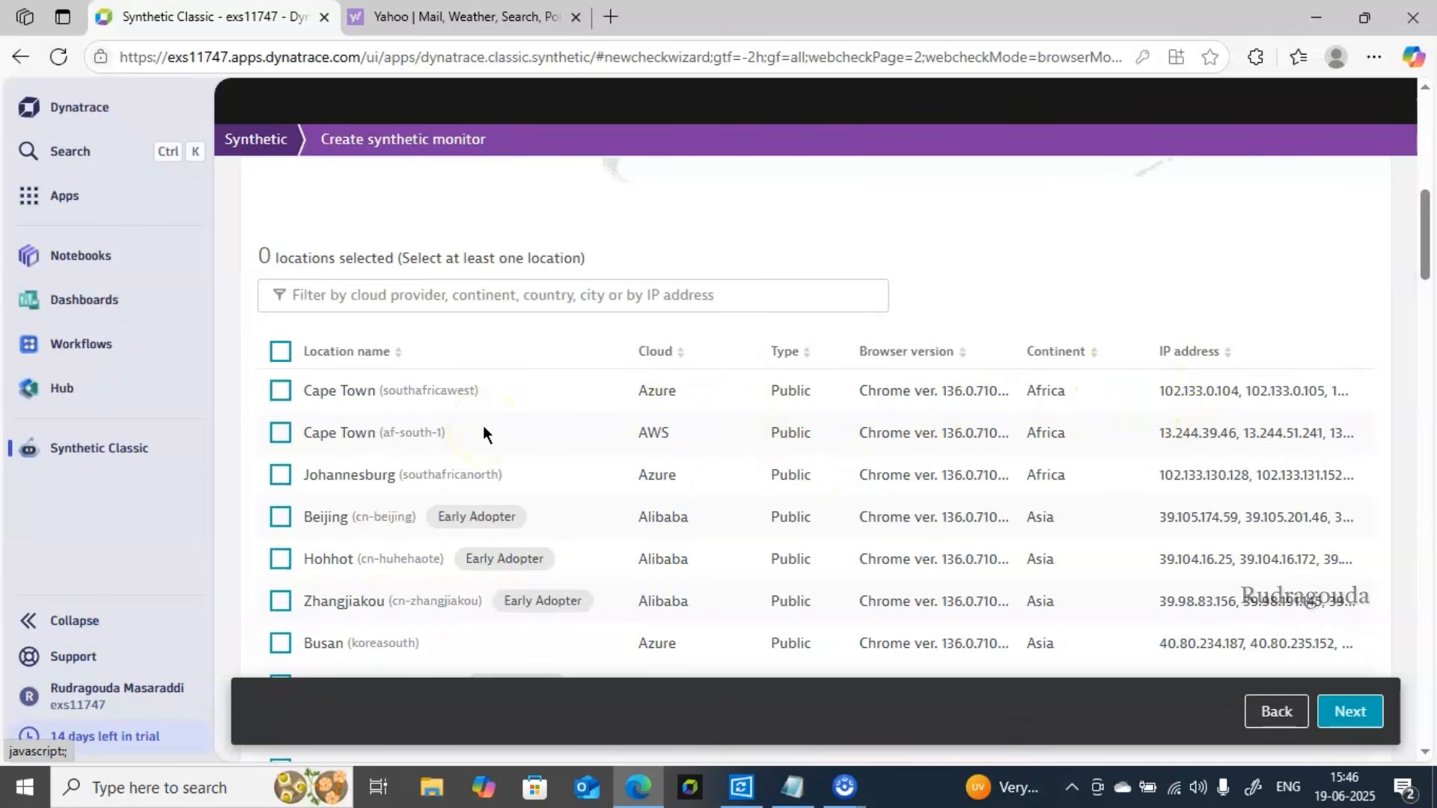
left_click(281, 479)
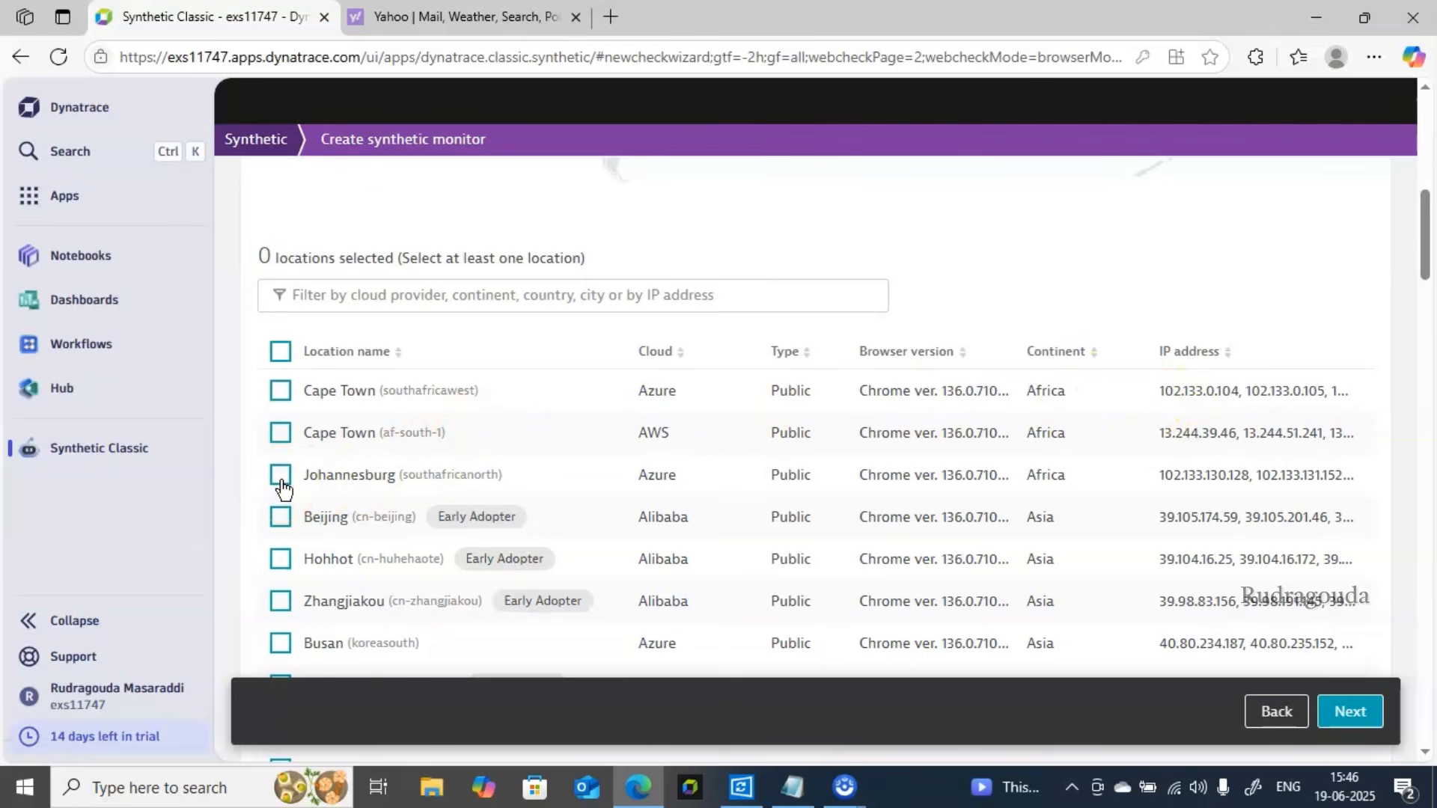
left_click(282, 392)
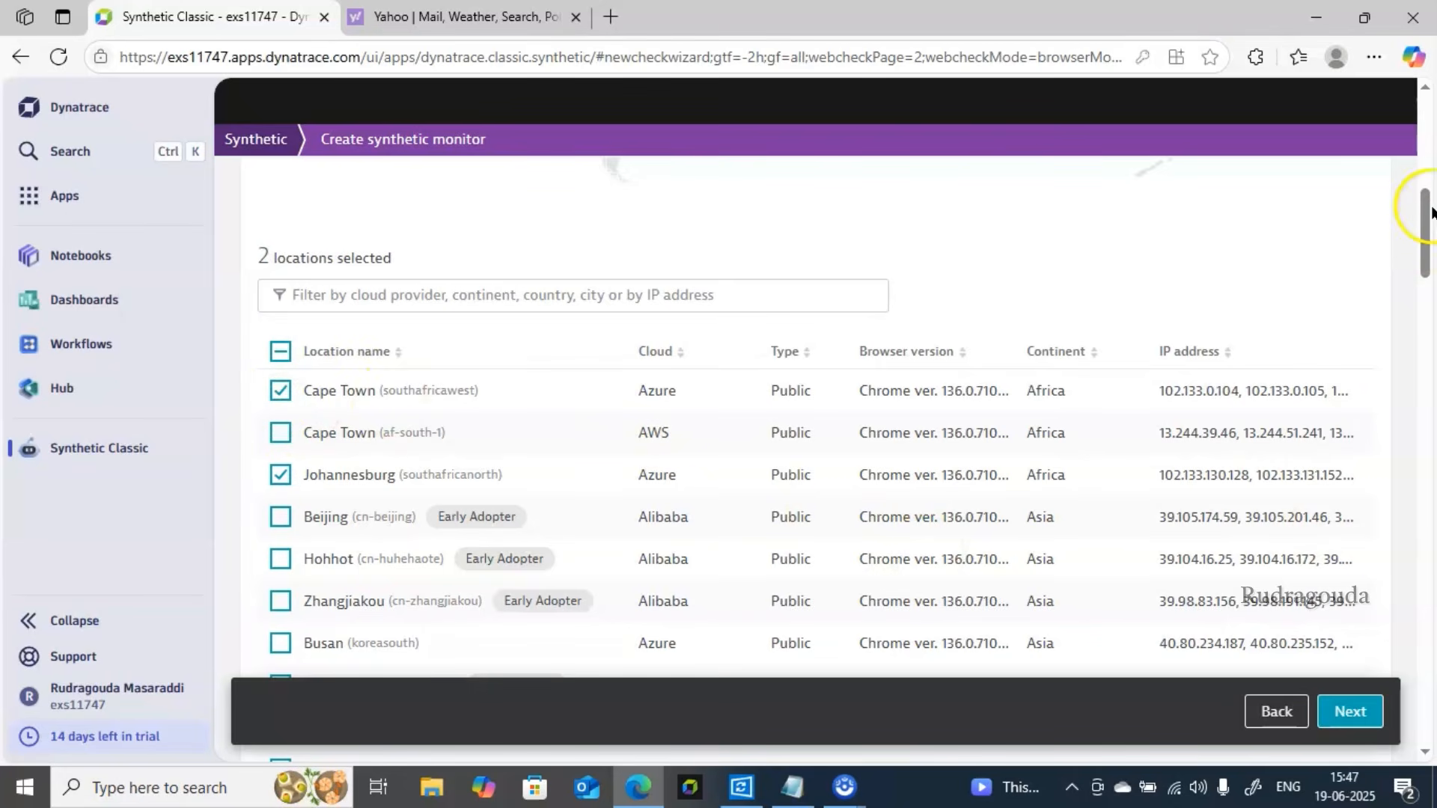
left_click_drag(1426, 208, 1430, 363)
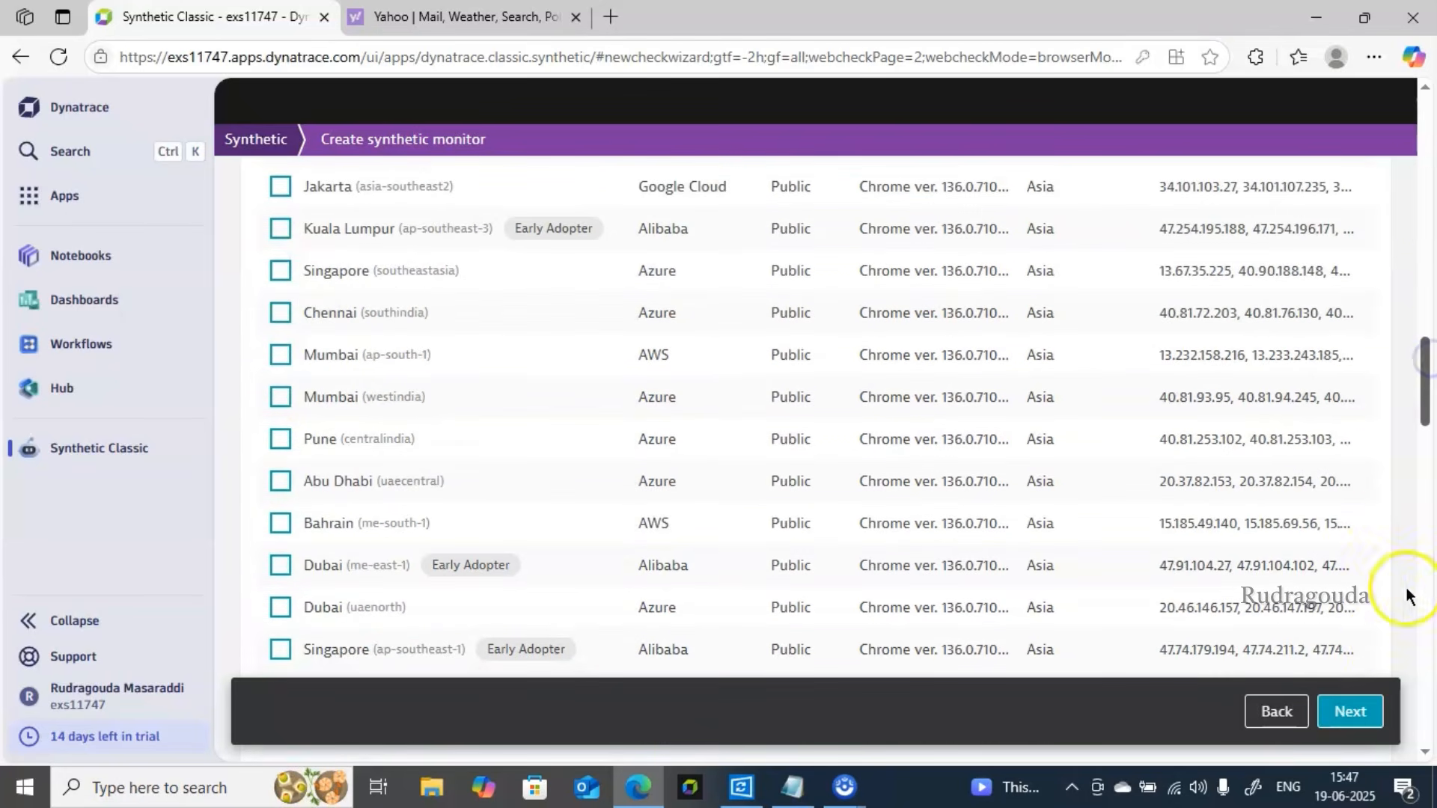
left_click(1358, 703)
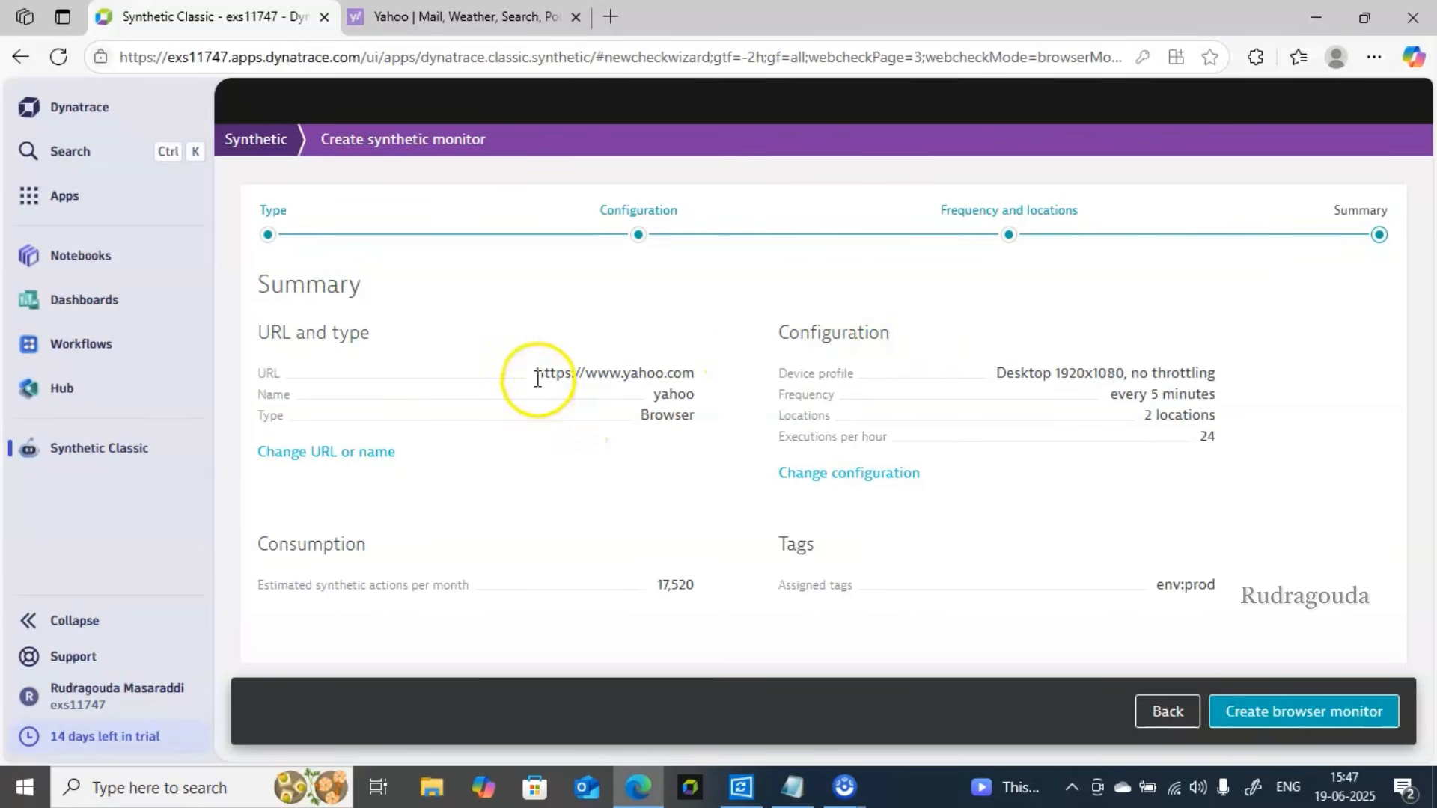
- Review the summary's URL, name, type, configuration and tags before creating the monitor
left_click_drag(537, 379, 693, 378)
left_click(655, 394)
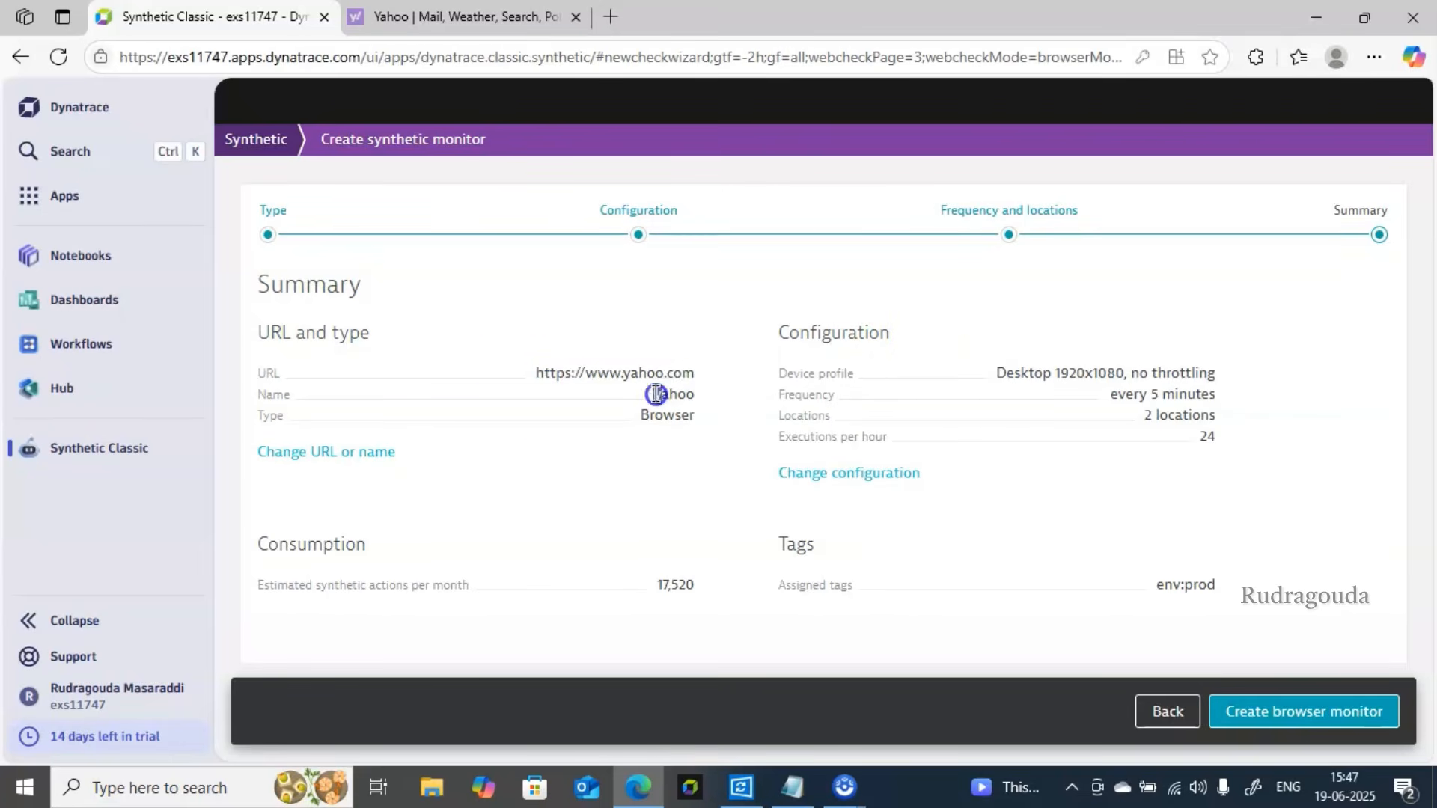
double_click(656, 393)
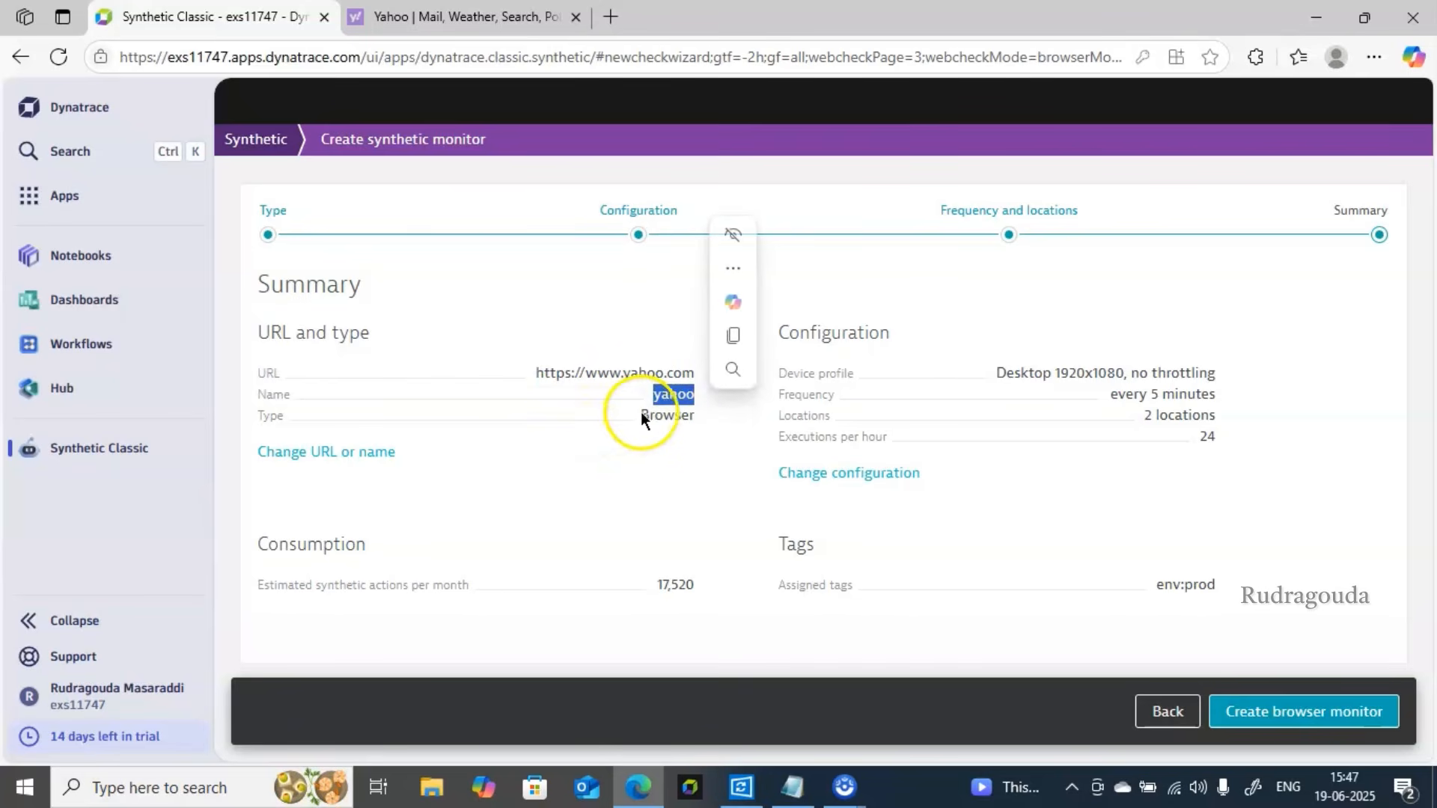
left_click_drag(640, 413, 693, 419)
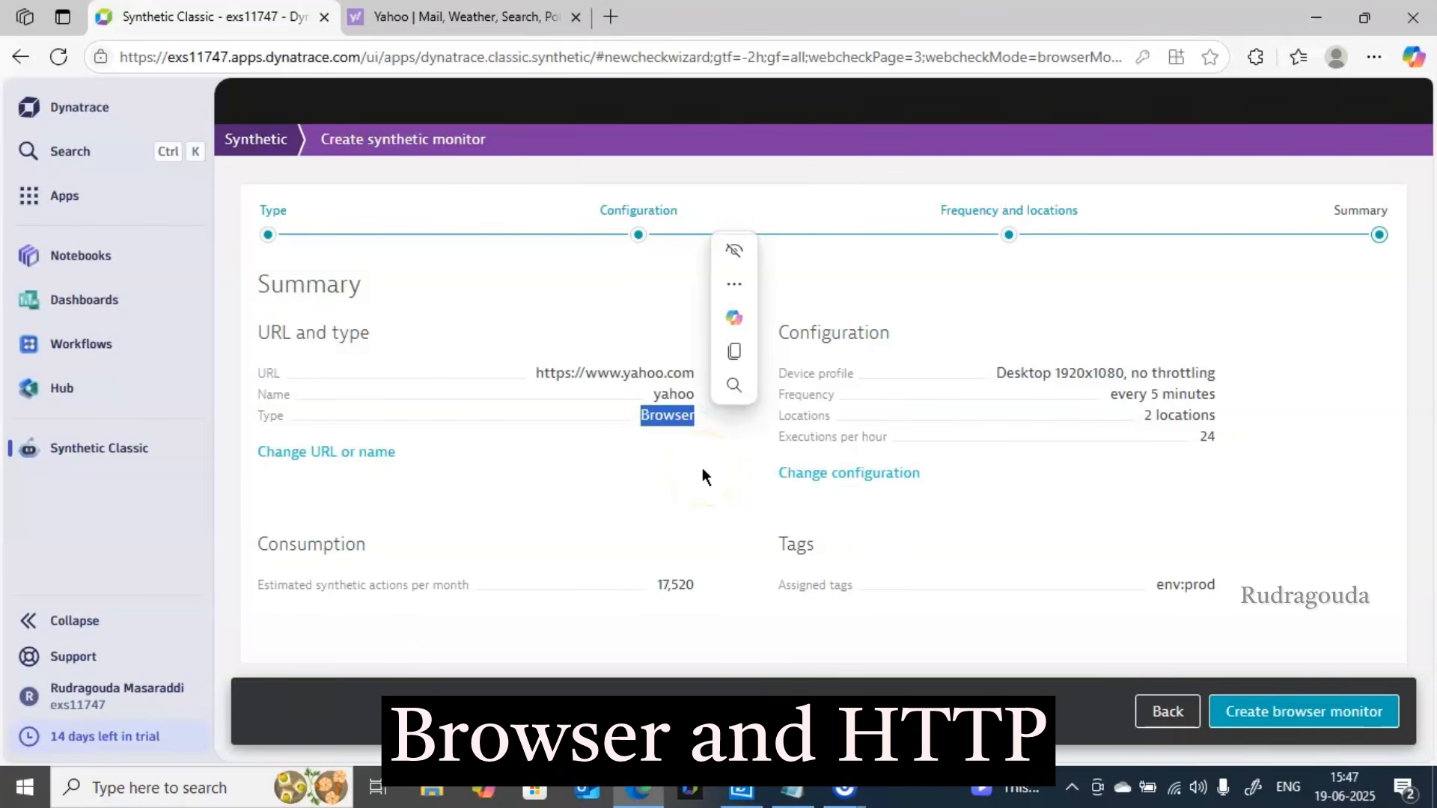
left_click(656, 471)
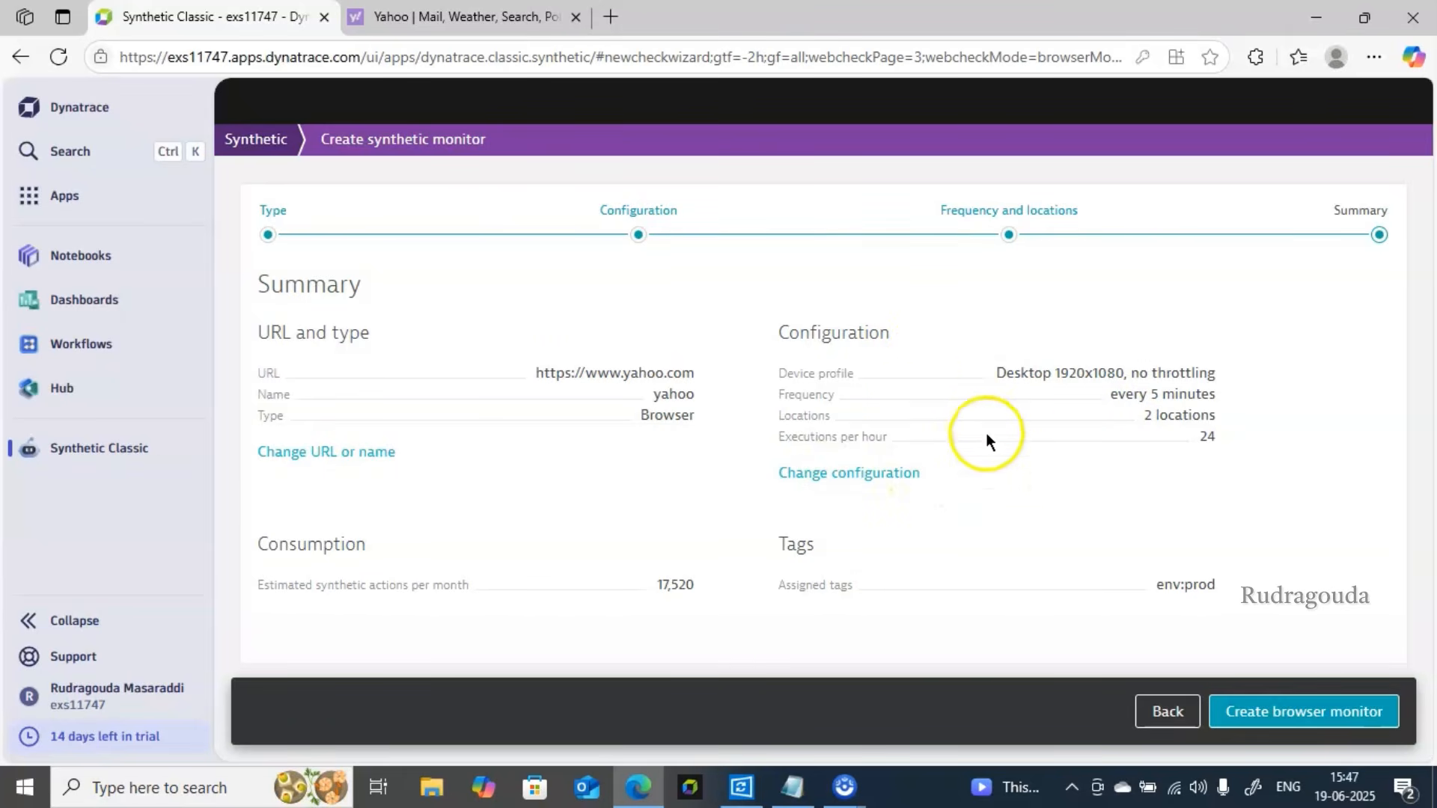
left_click_drag(990, 365, 1264, 499)
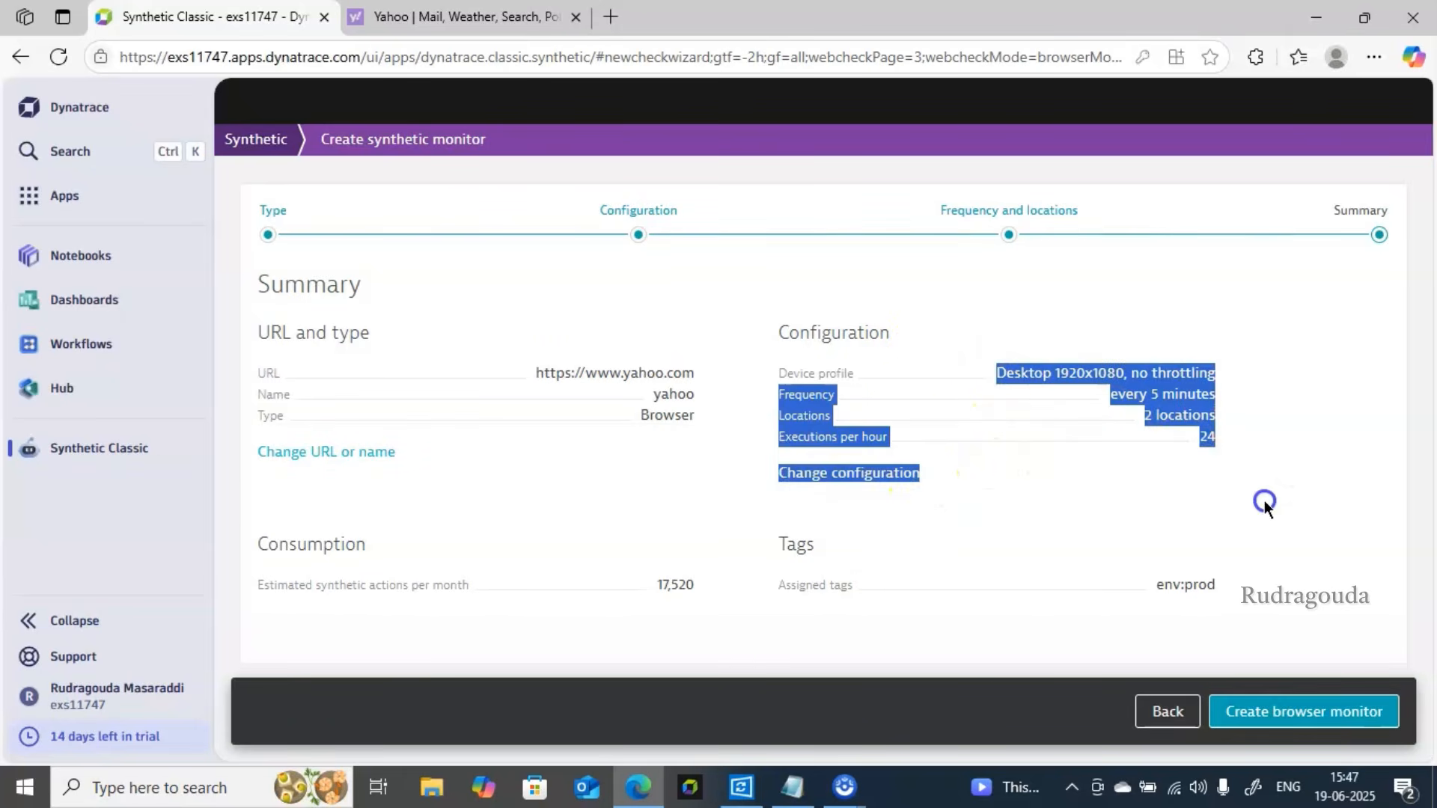
left_click(1162, 494)
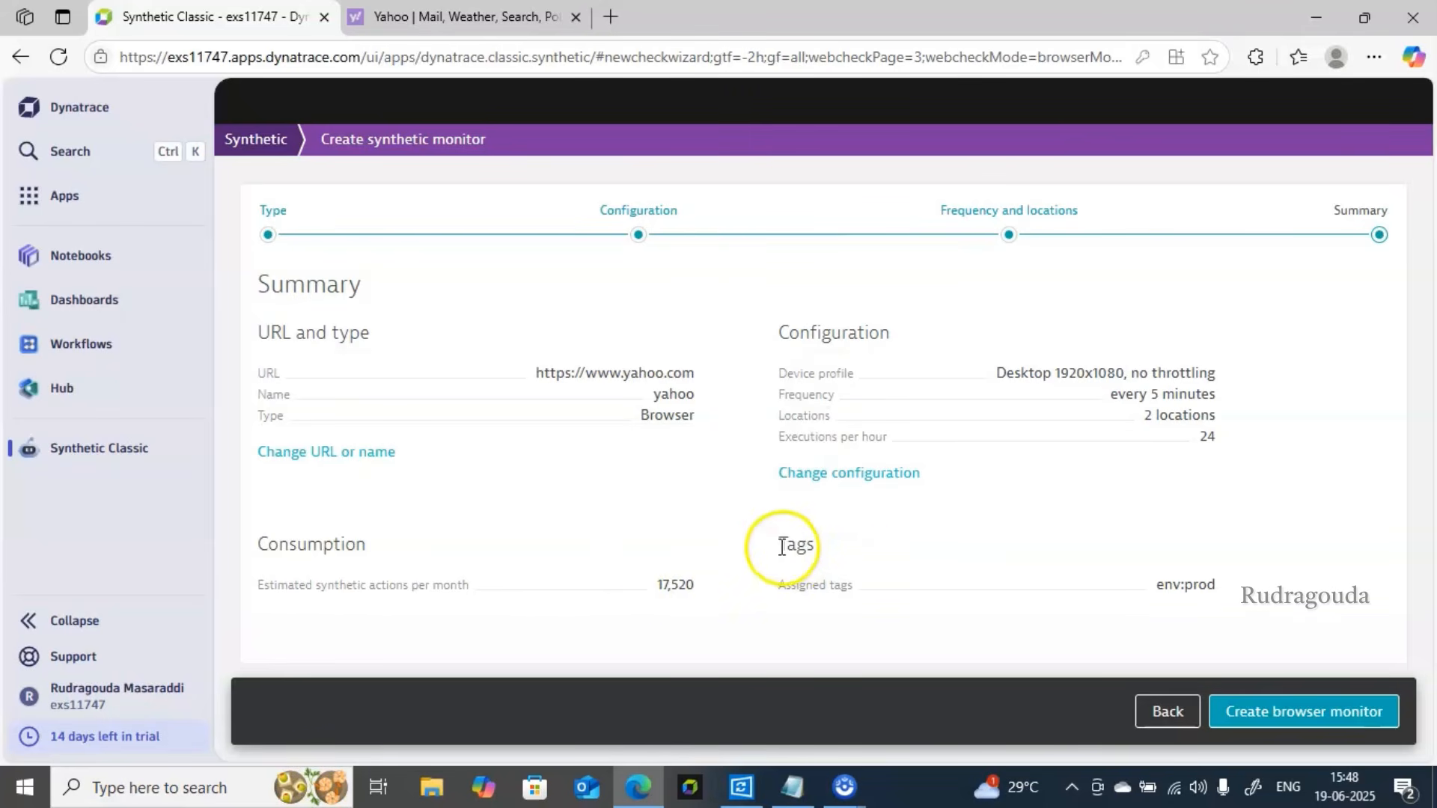
left_click_drag(782, 547, 829, 549)
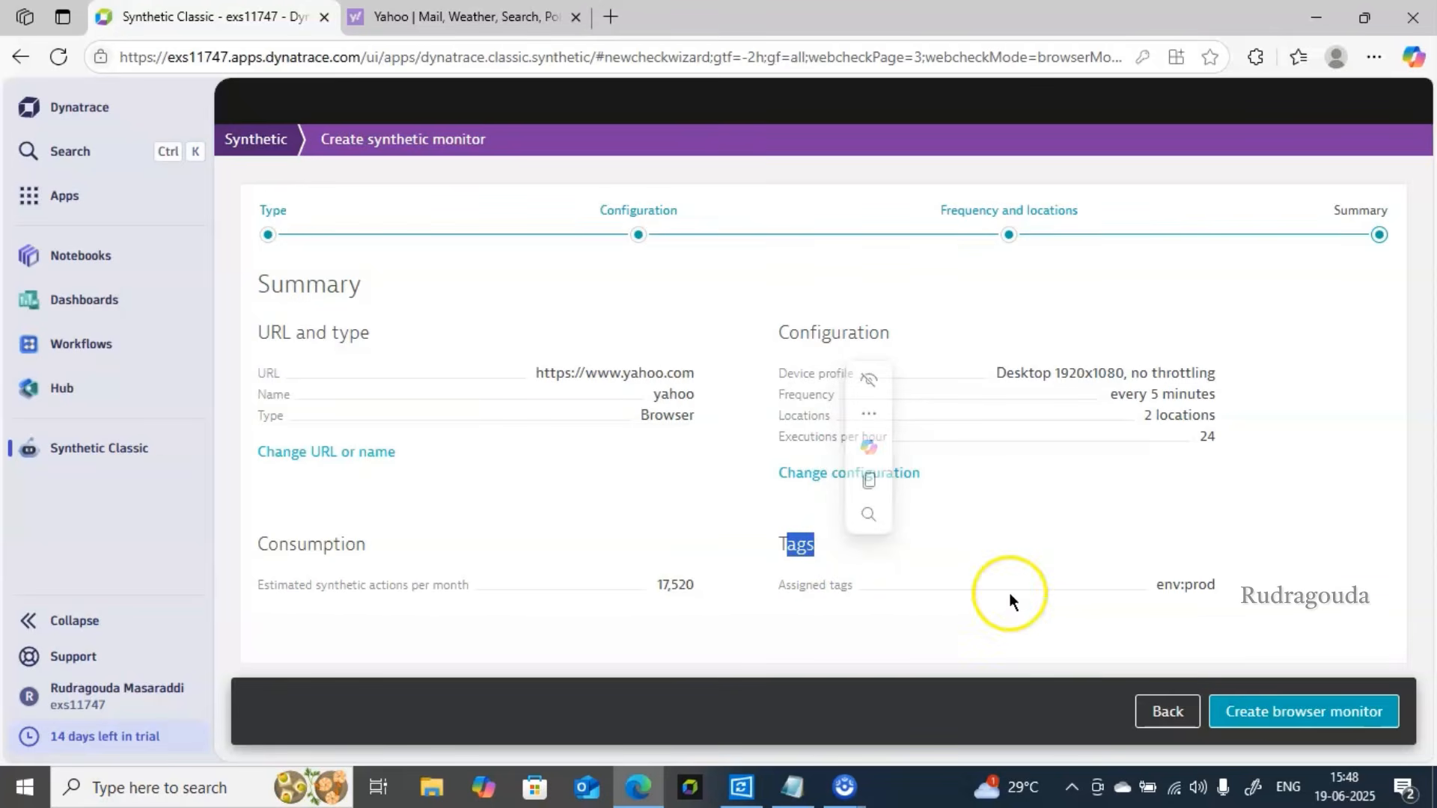
left_click(1098, 556)
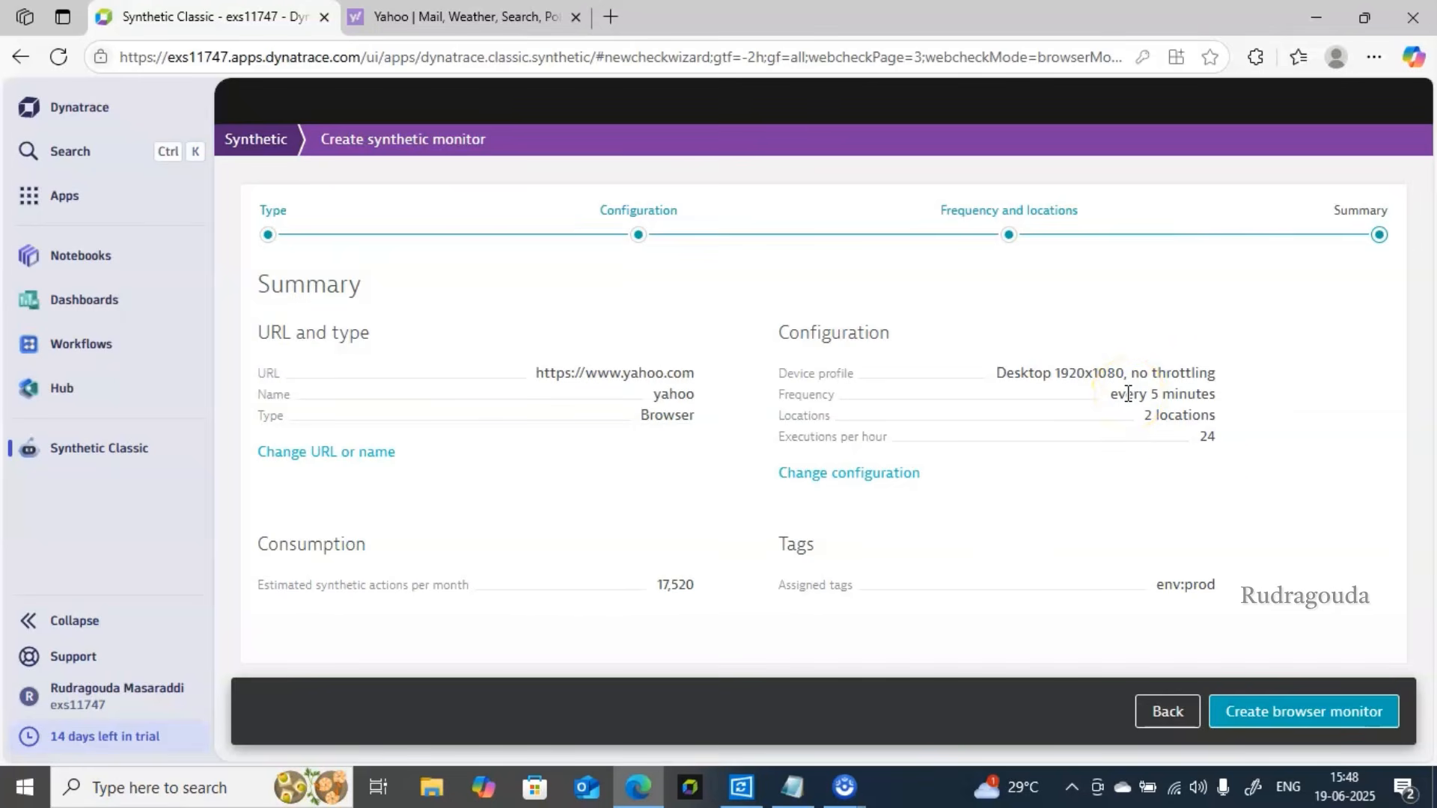
- Create the browser monitor and check the configured locations on its overview page
left_click(1292, 717)
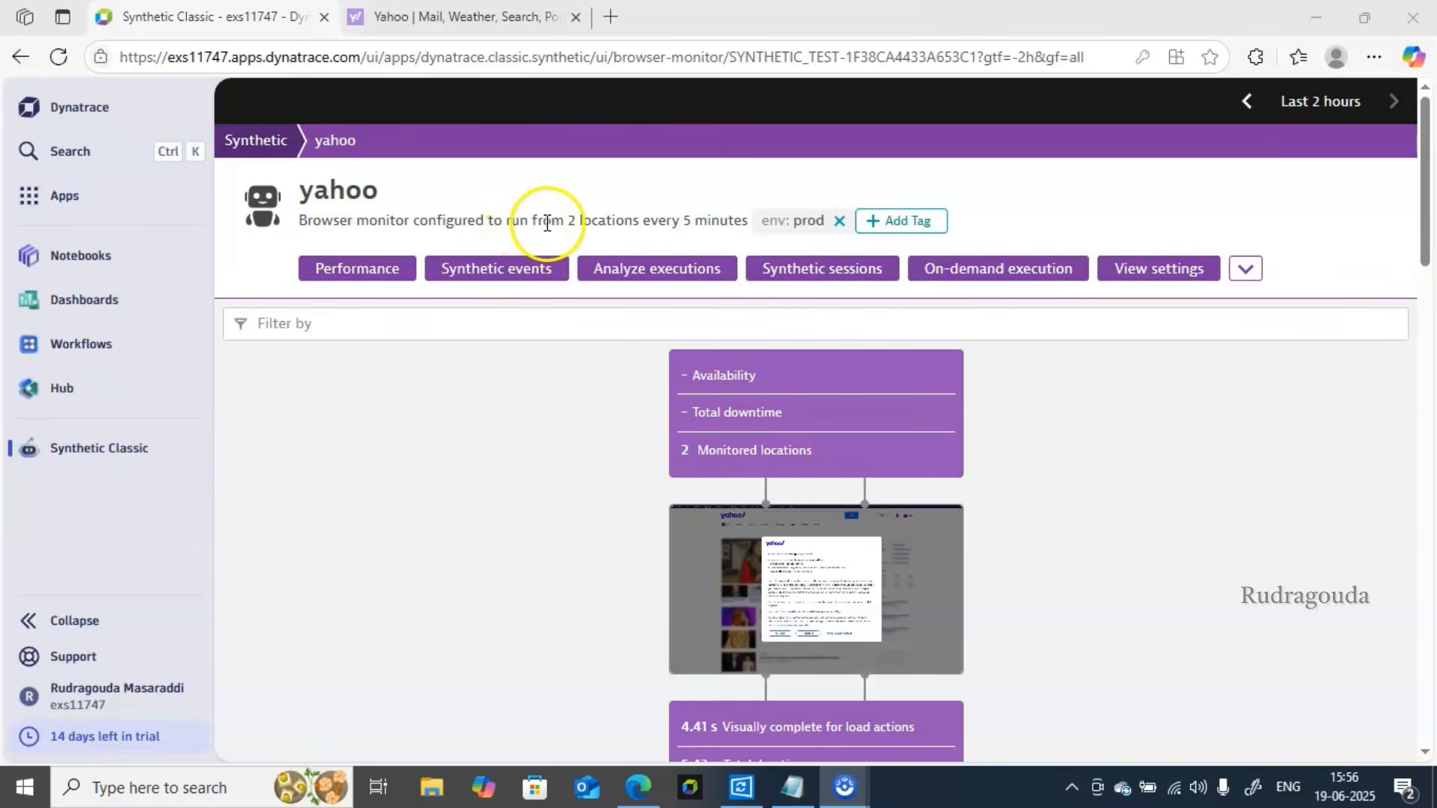
double_click(571, 221)
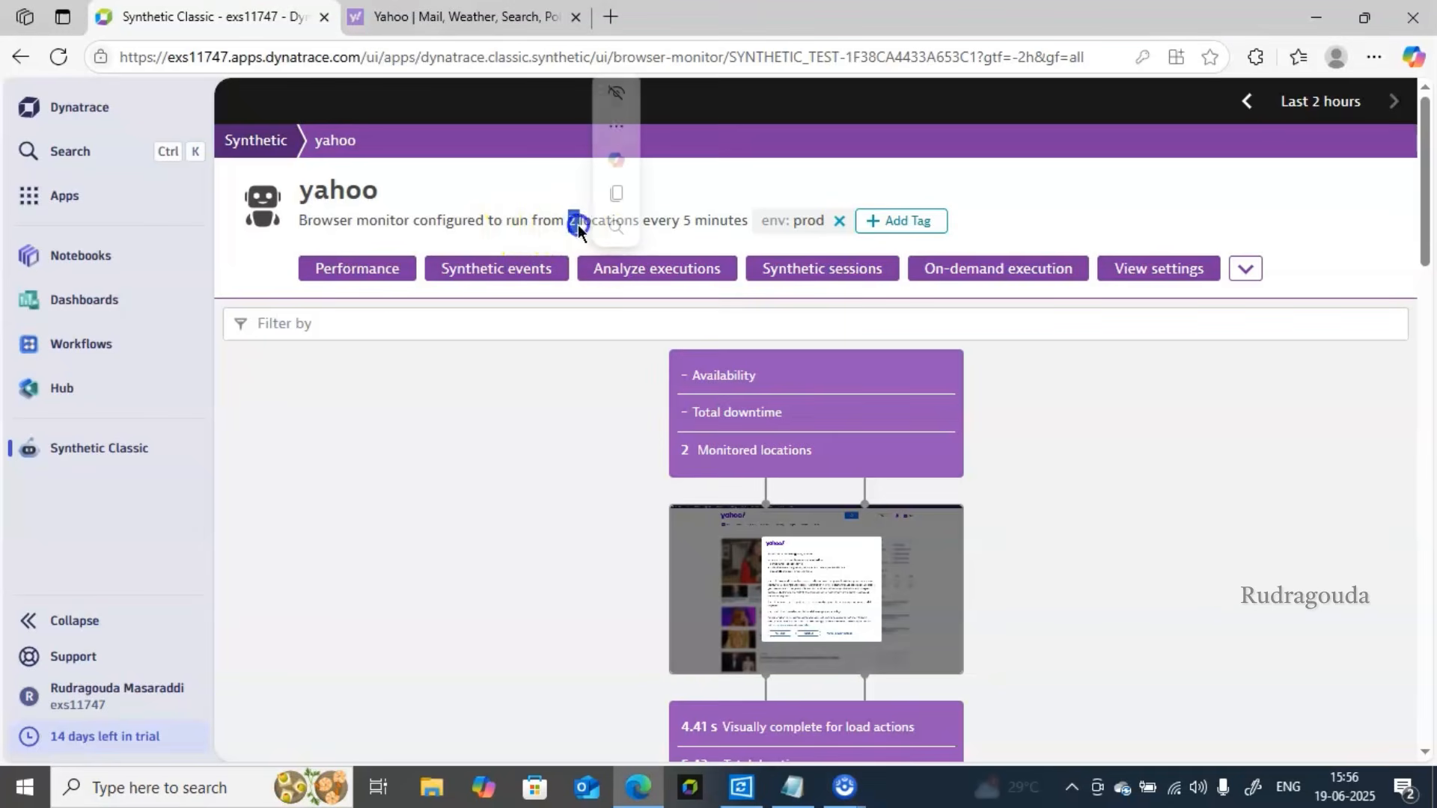
left_click(560, 222)
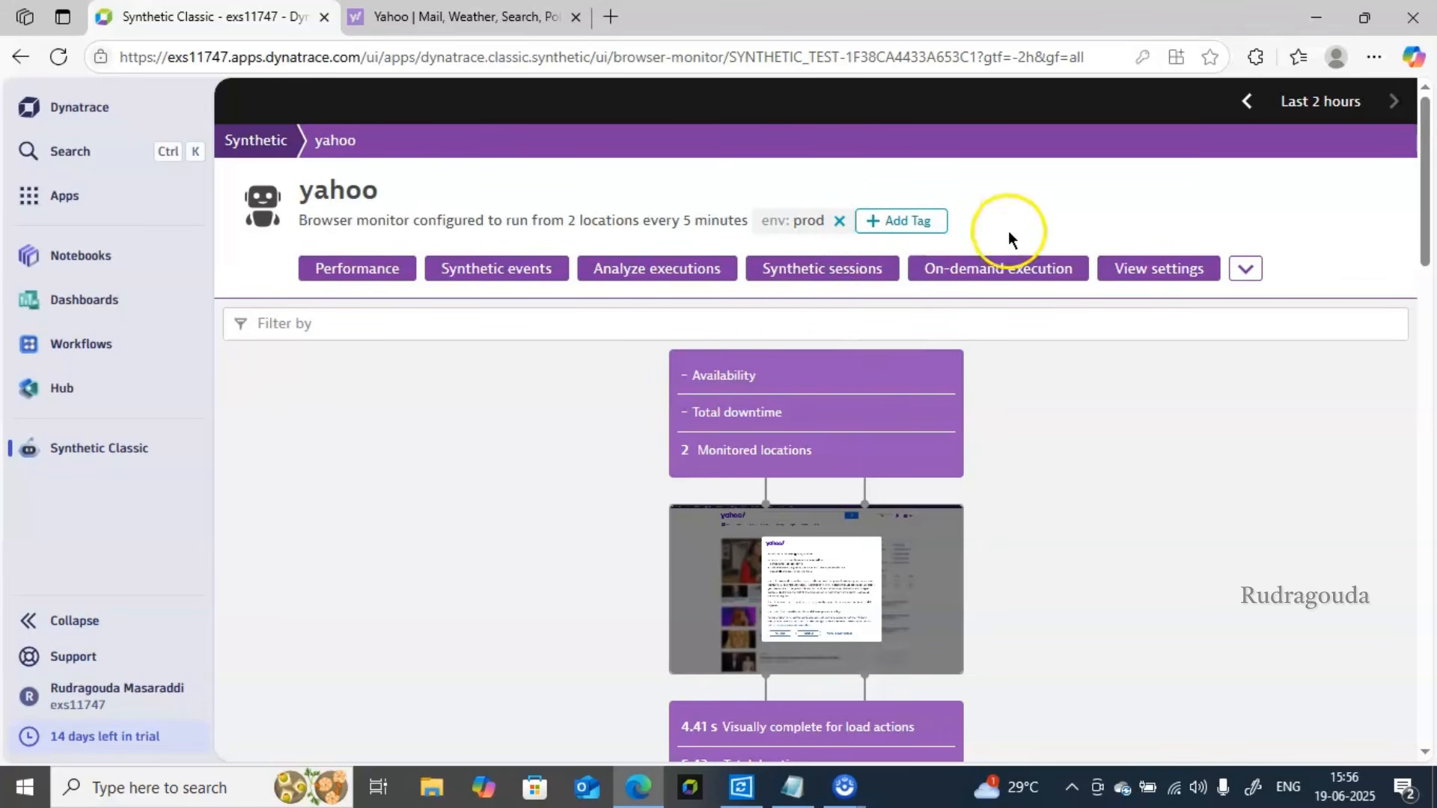
- Trigger an on-demand execution of the yahoo monitor from all assigned locations in Standard processing mode
left_click(969, 273)
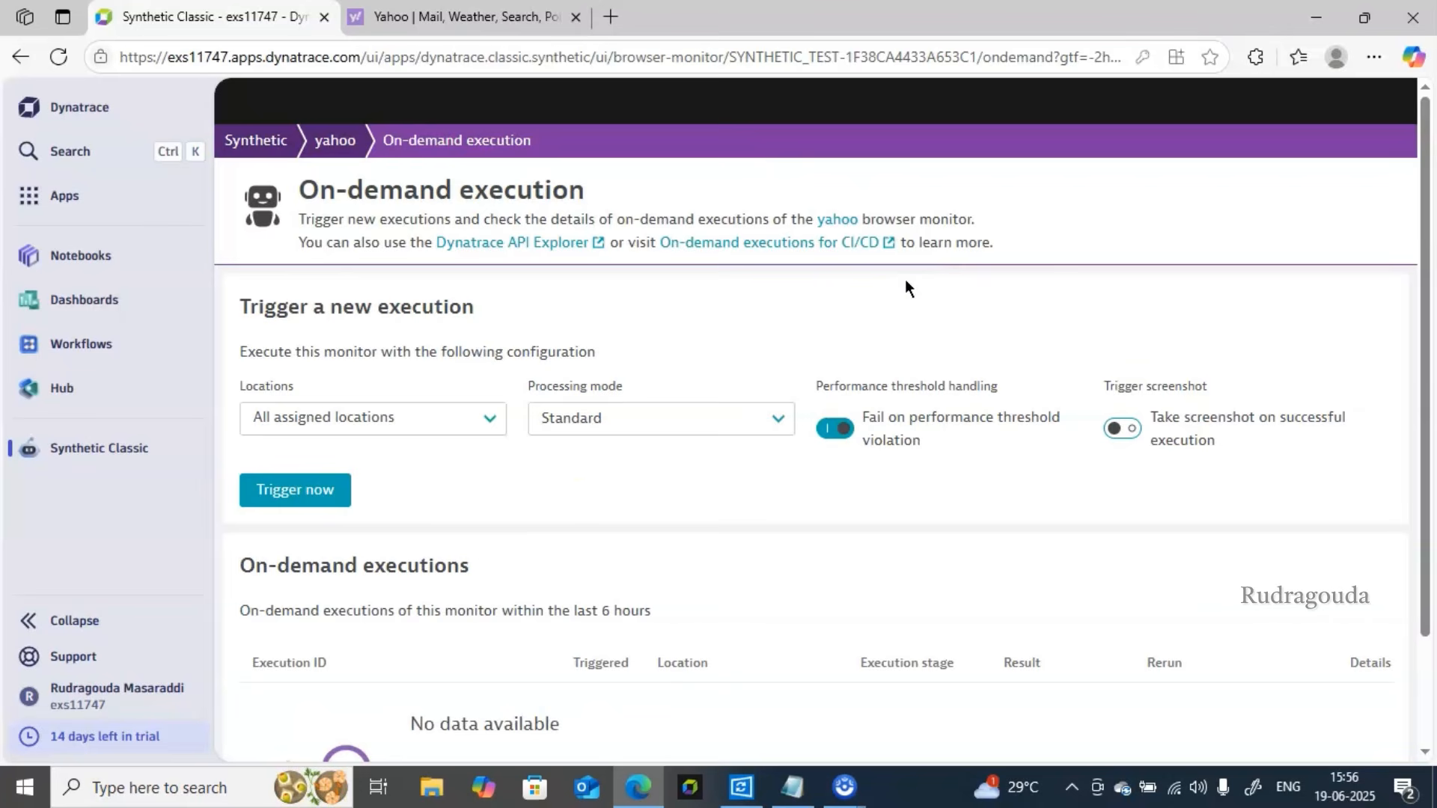
left_click(489, 425)
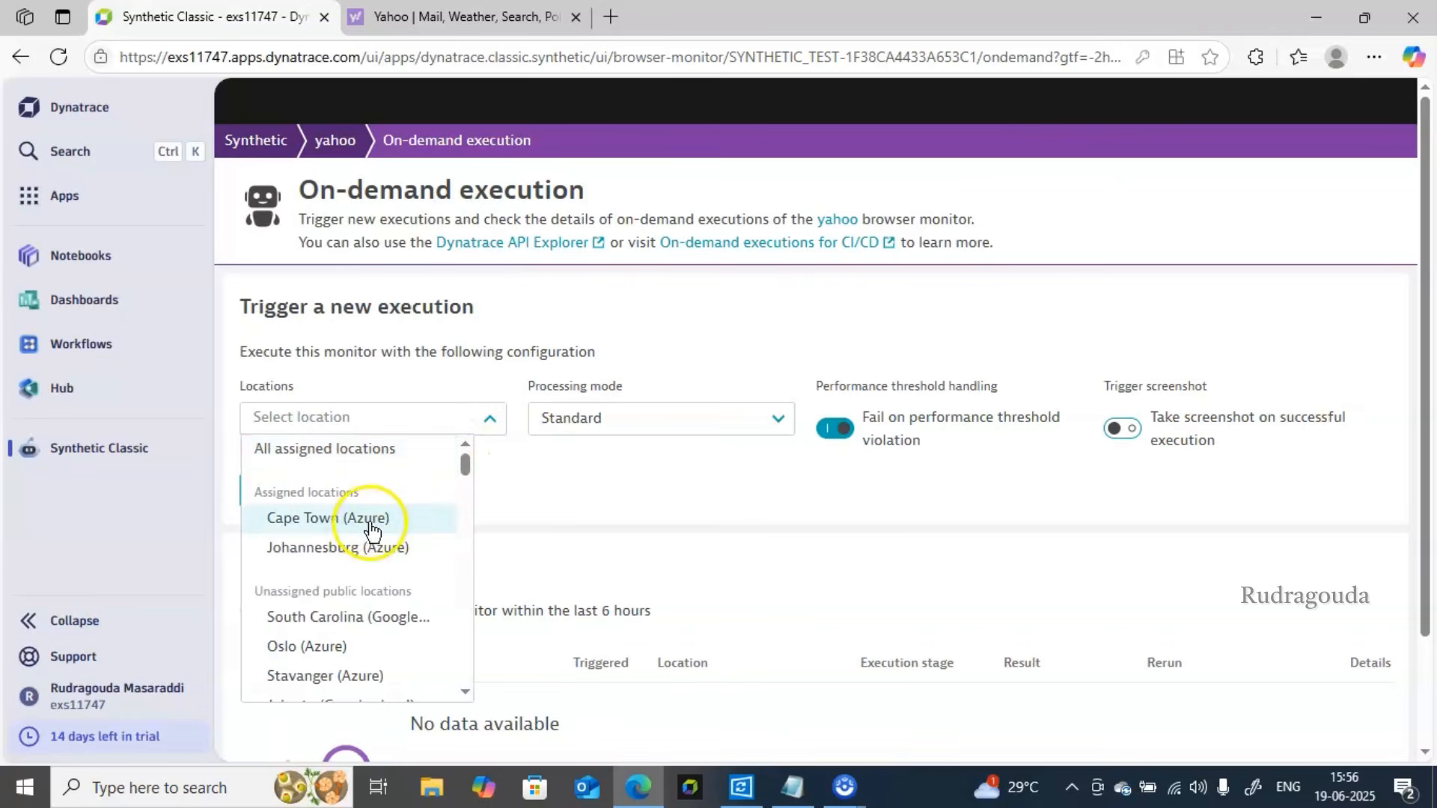
left_click(442, 518)
left_click(521, 500)
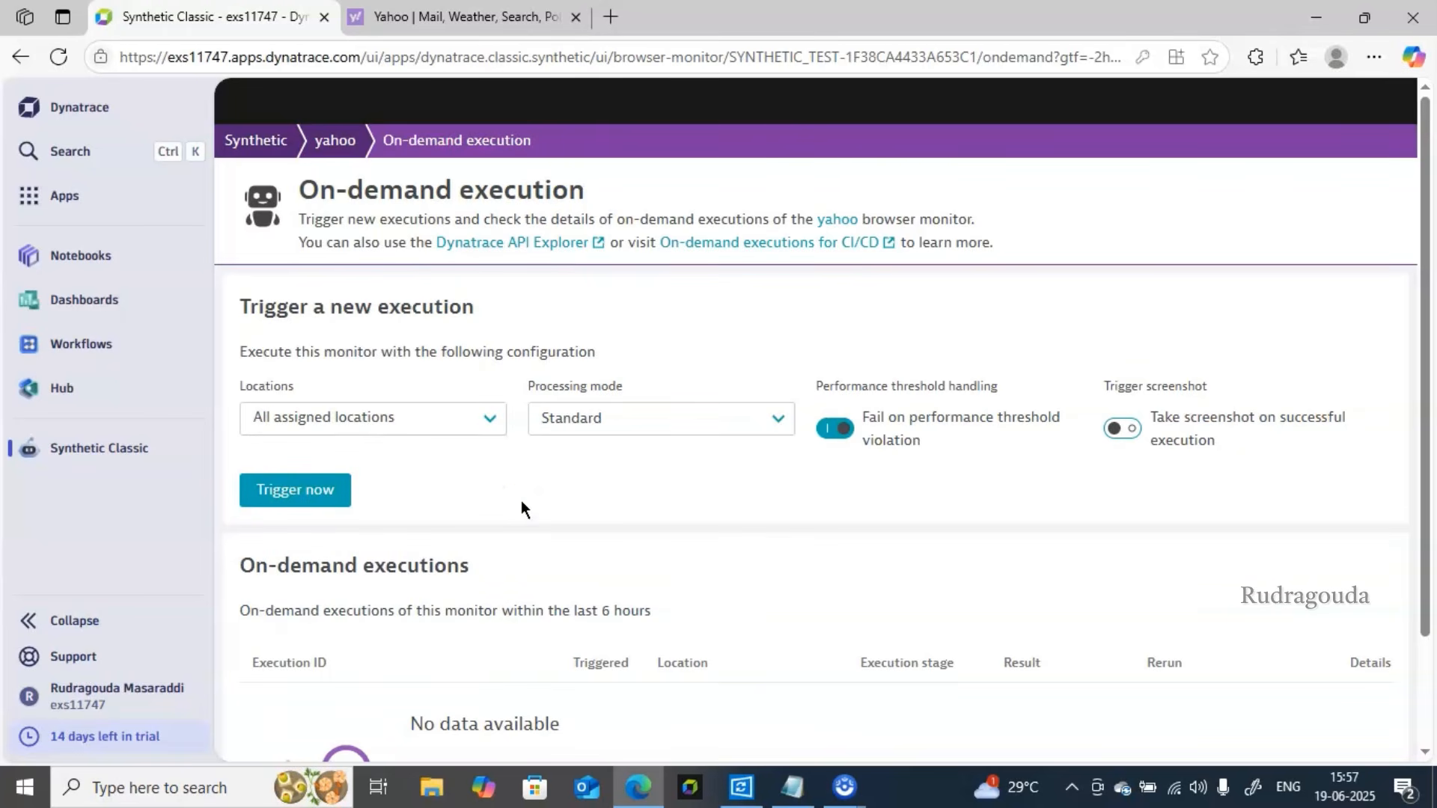
left_click(274, 496)
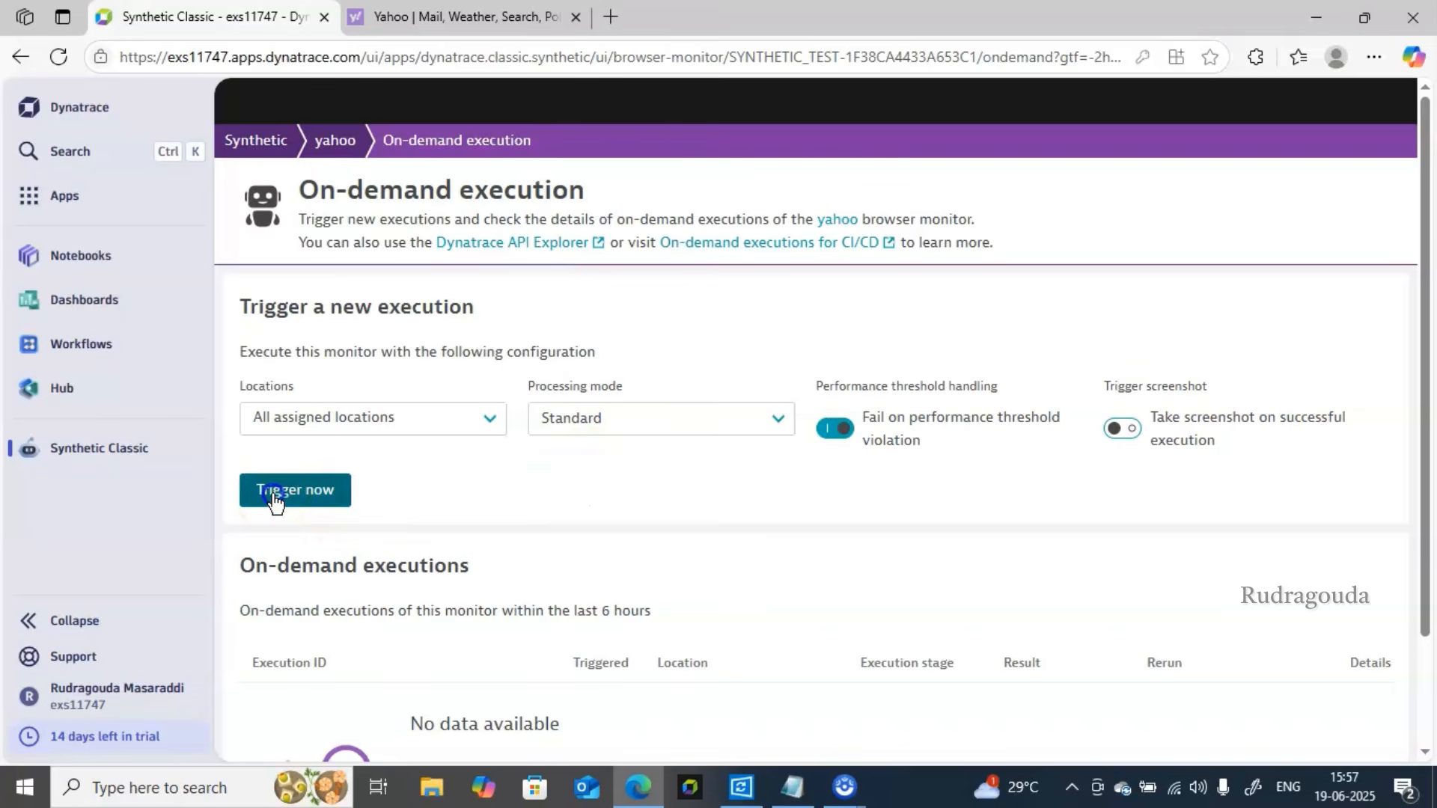
- Check the execution stage and result of both on-demand executions and dismiss the triggering status summary
left_click(976, 508)
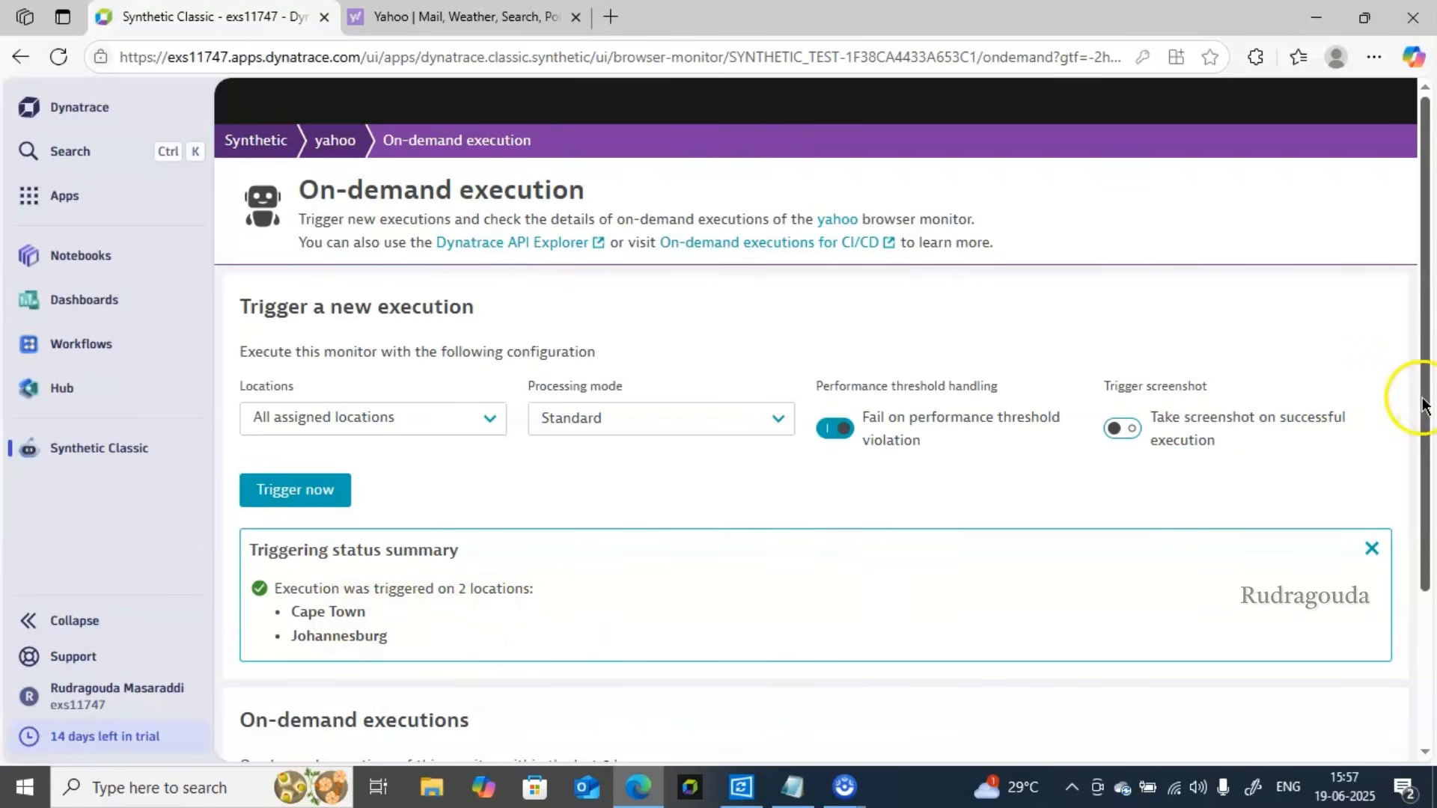
left_click_drag(1422, 404, 1422, 588)
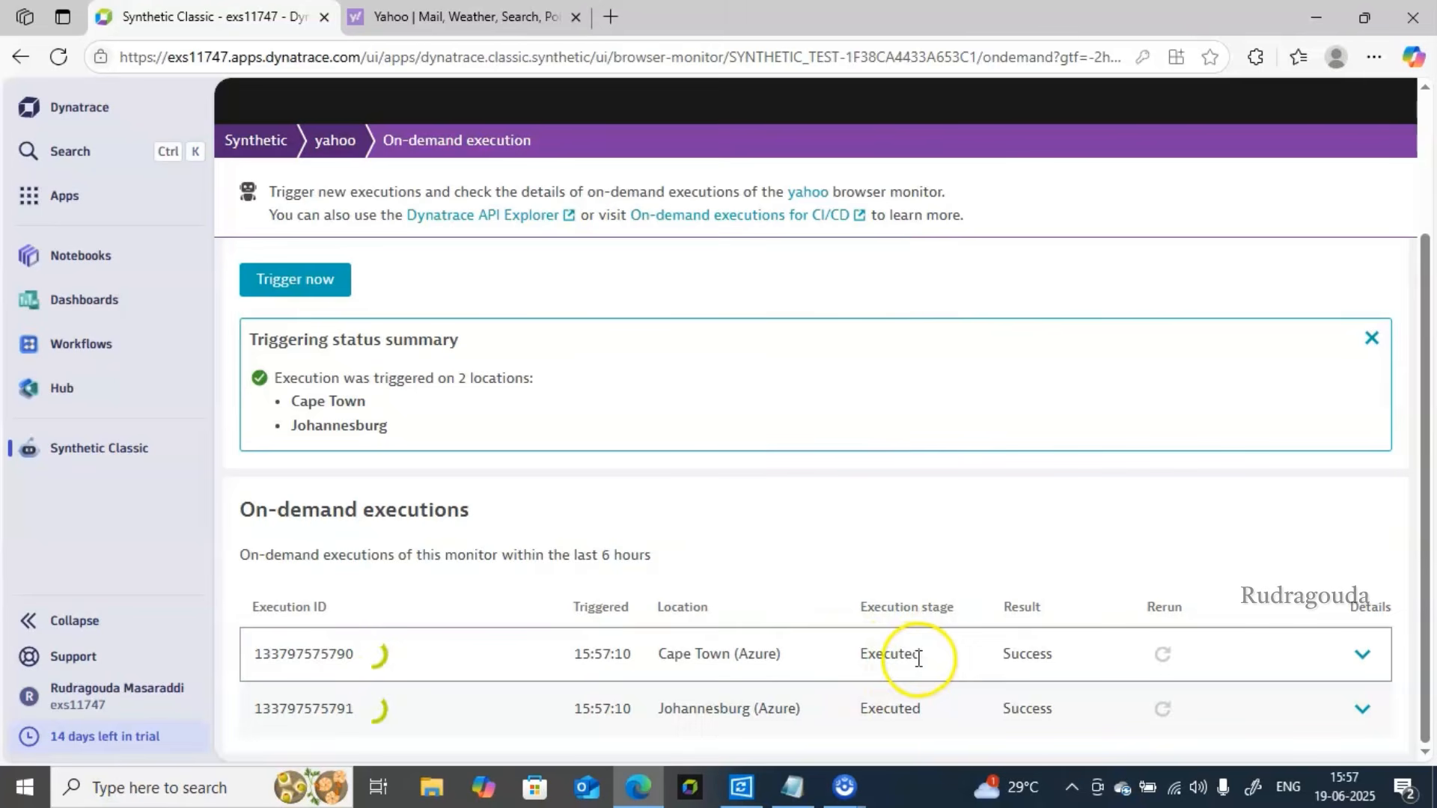
left_click_drag(1003, 654, 1063, 659)
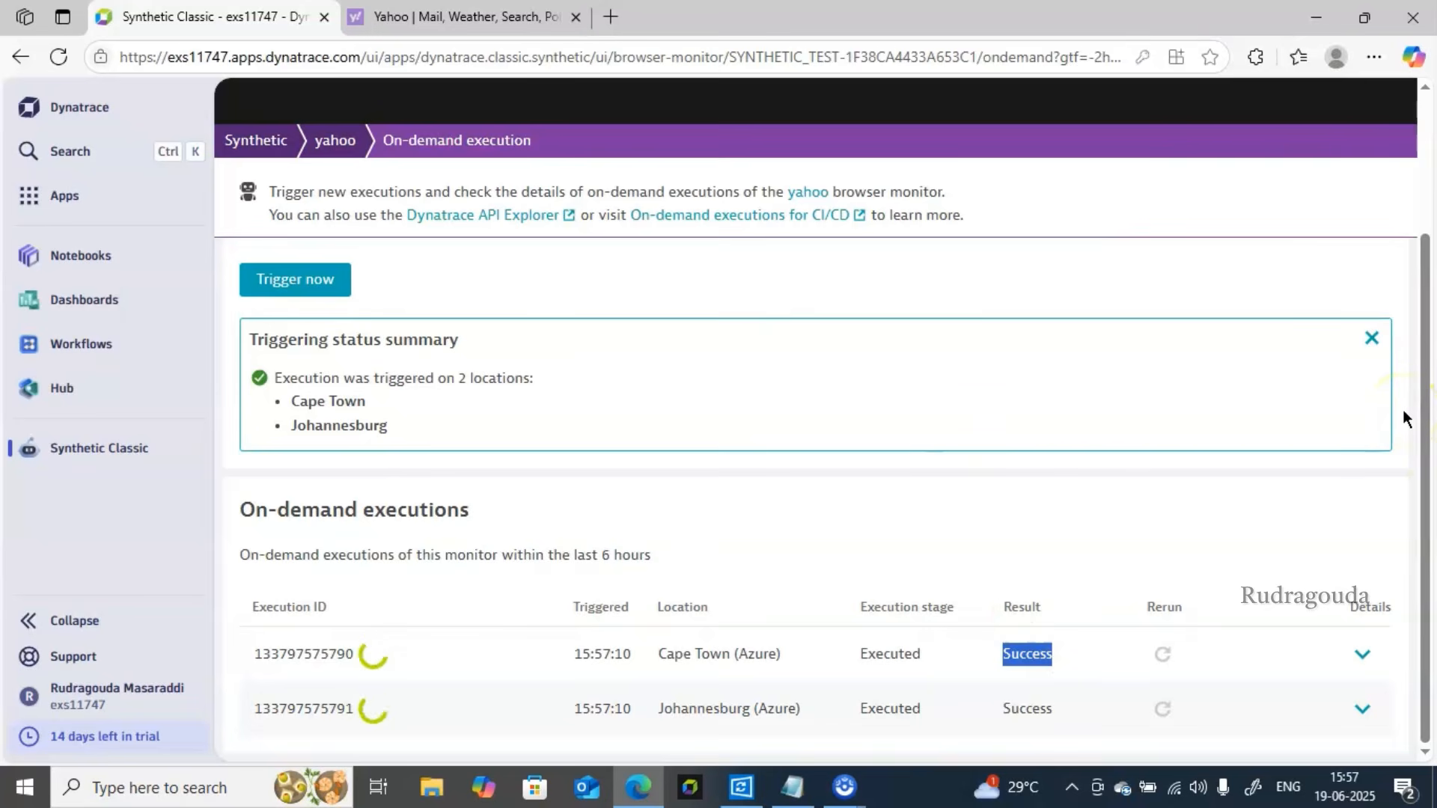
left_click(1371, 339)
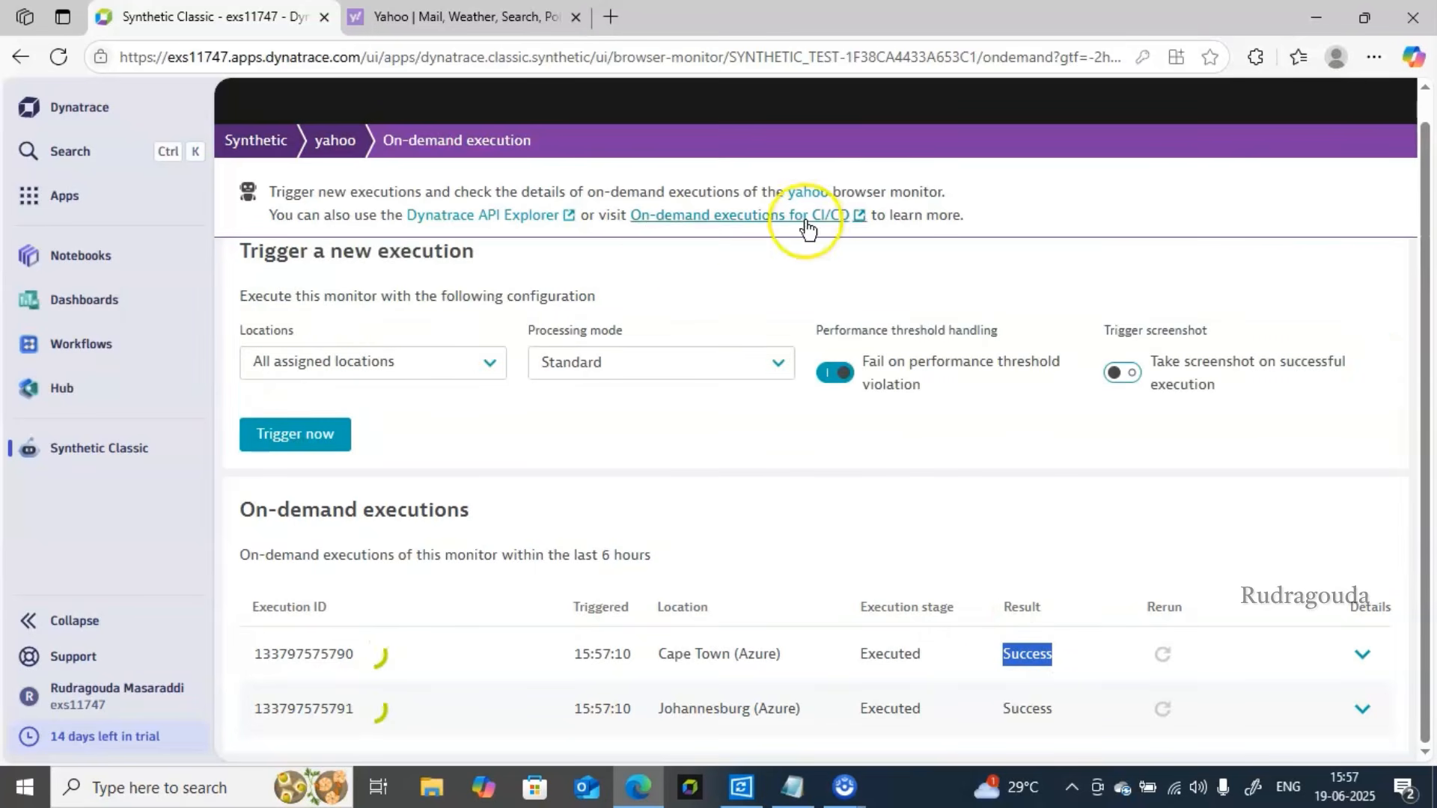
- Return to the yahoo monitor's overview and examine the visually complete times in its performance chart
left_click(324, 146)
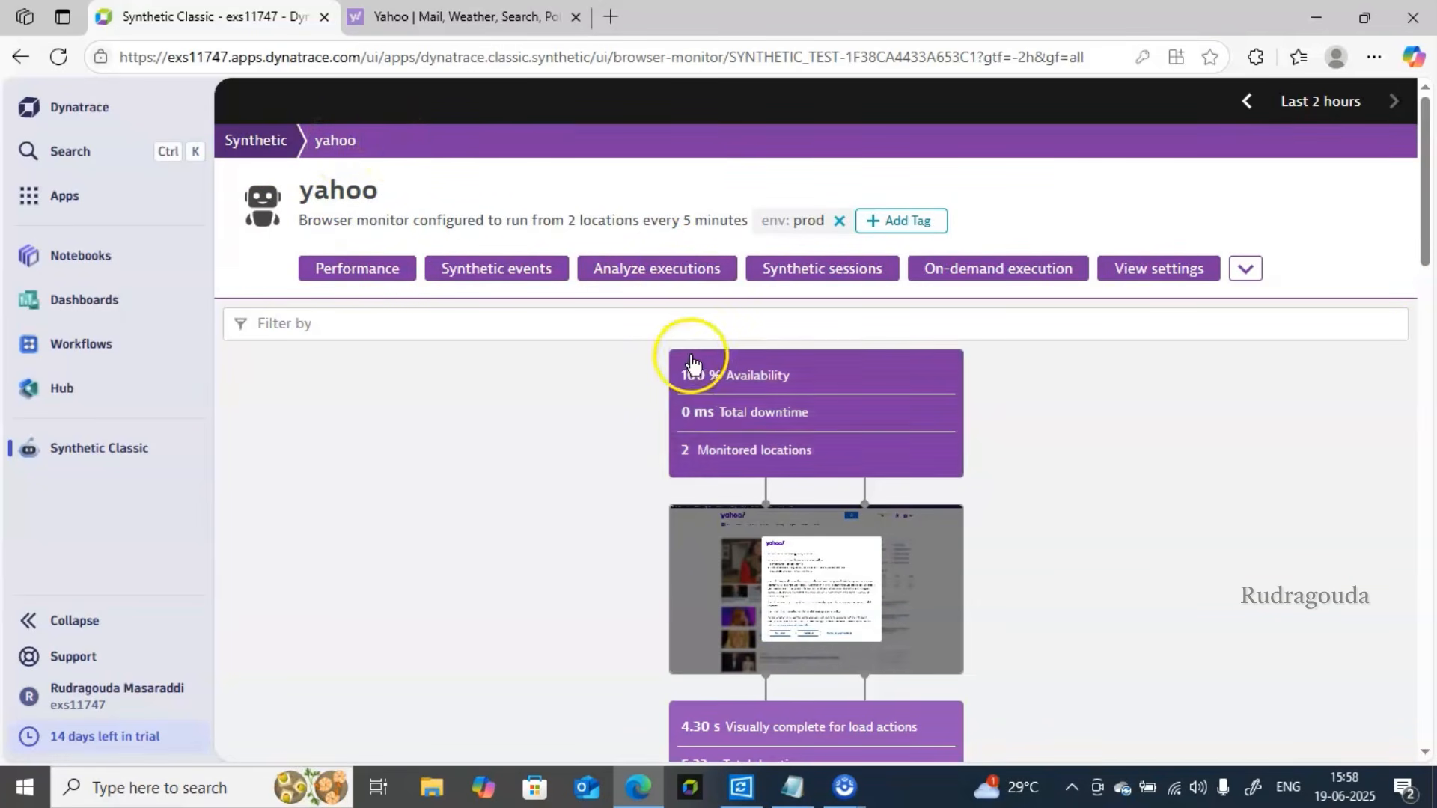
left_click(335, 273)
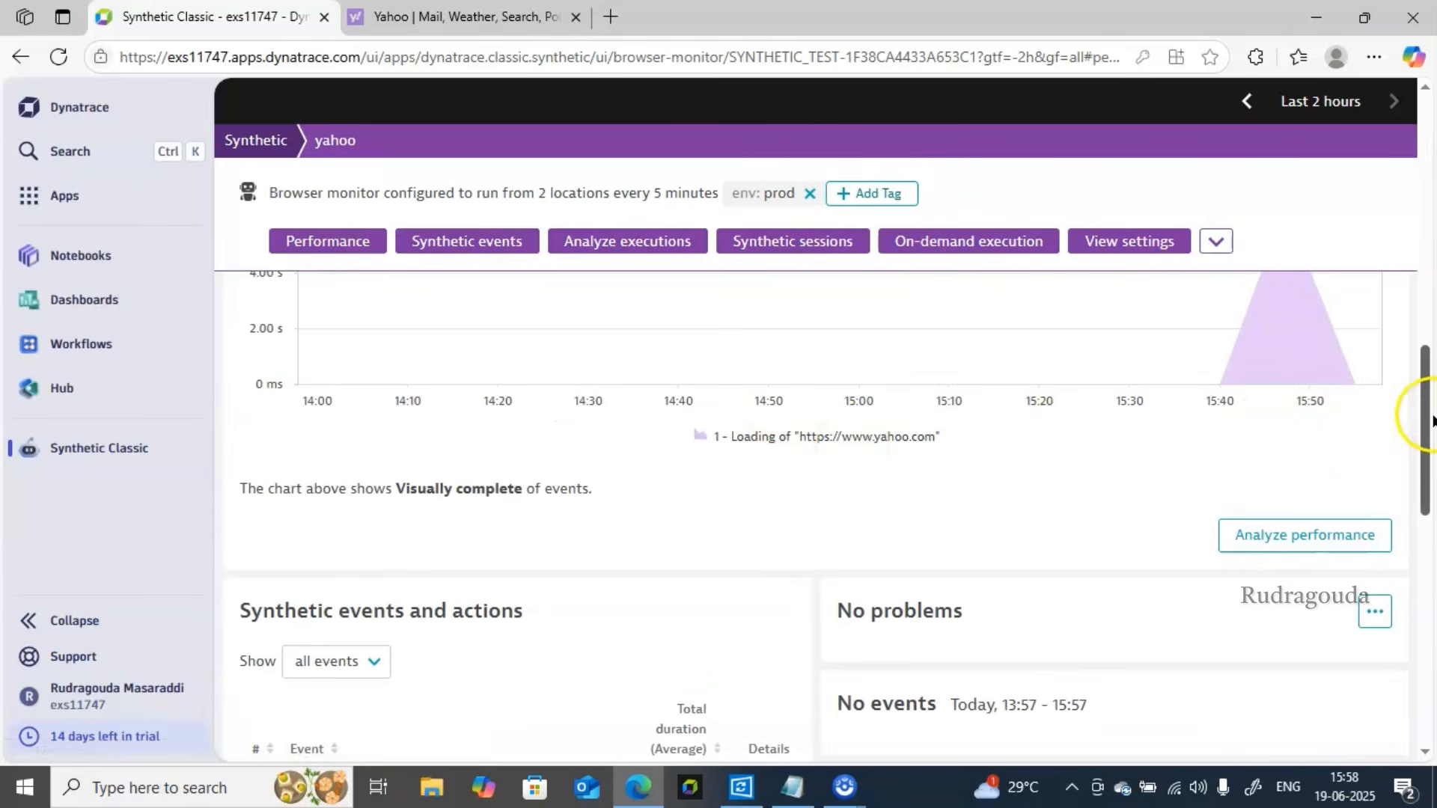
left_click_drag(1431, 416, 1430, 406)
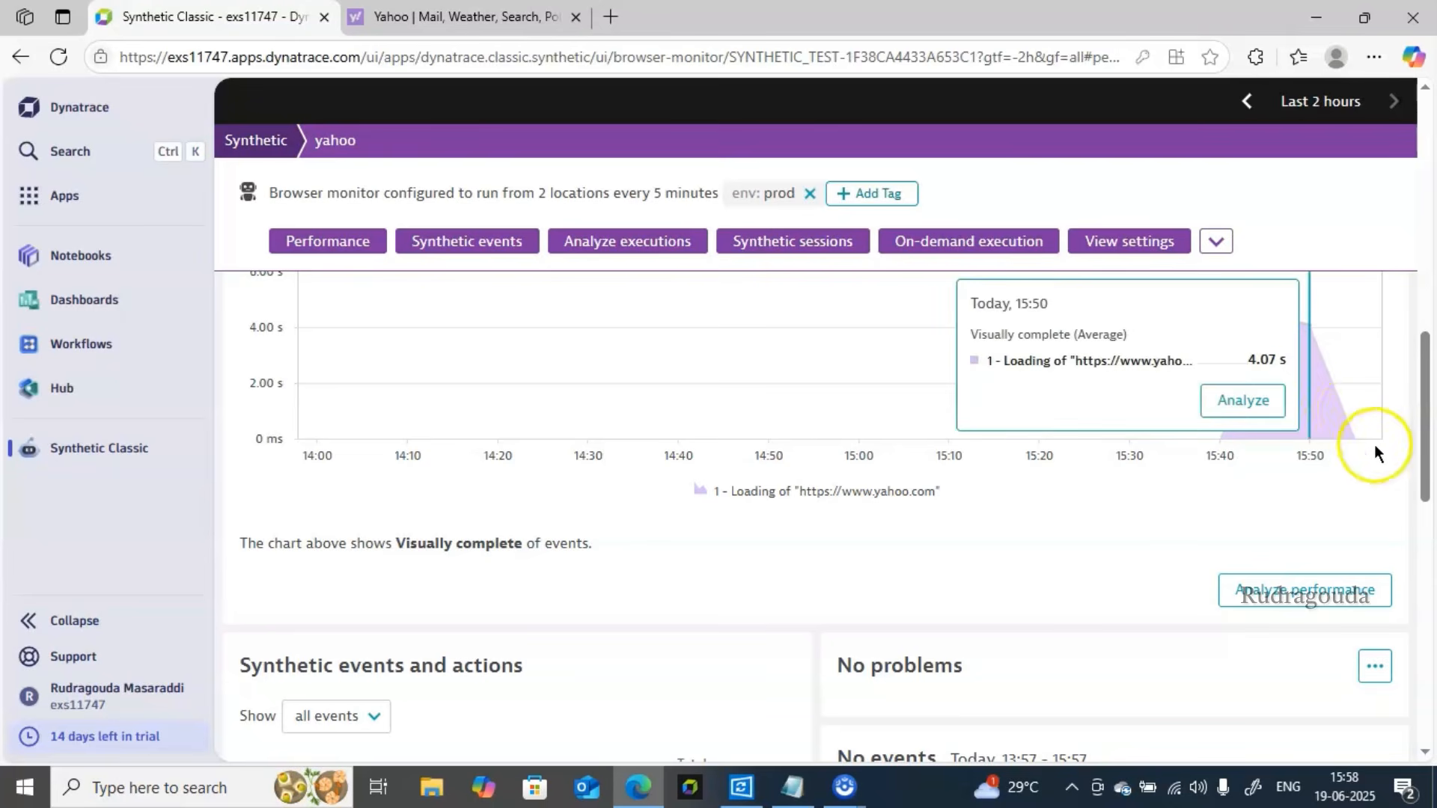
mouse_move(1265, 359)
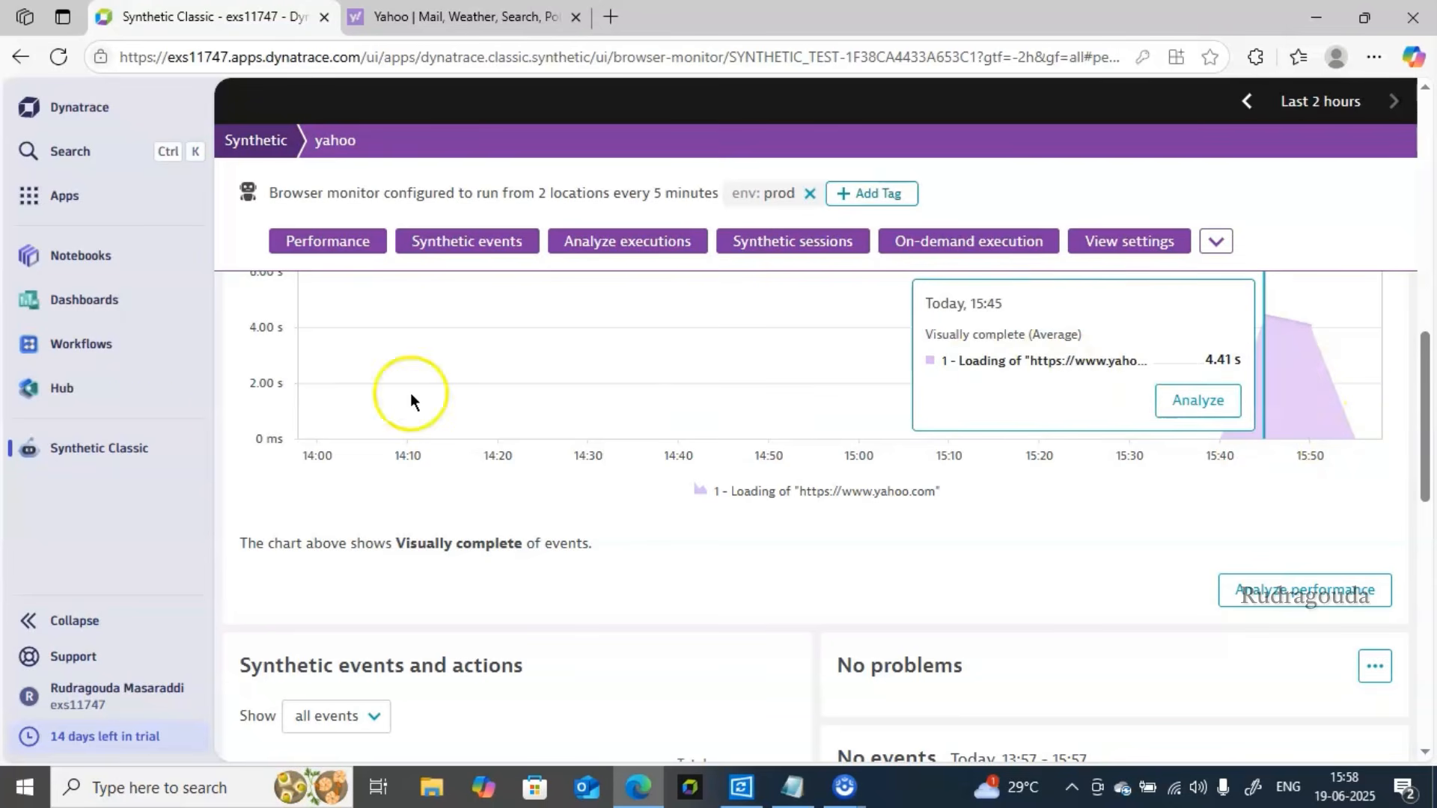
- Return to the synthetic monitors list and check which actions are offered for the google monitor, leaving it unselected
left_click(101, 451)
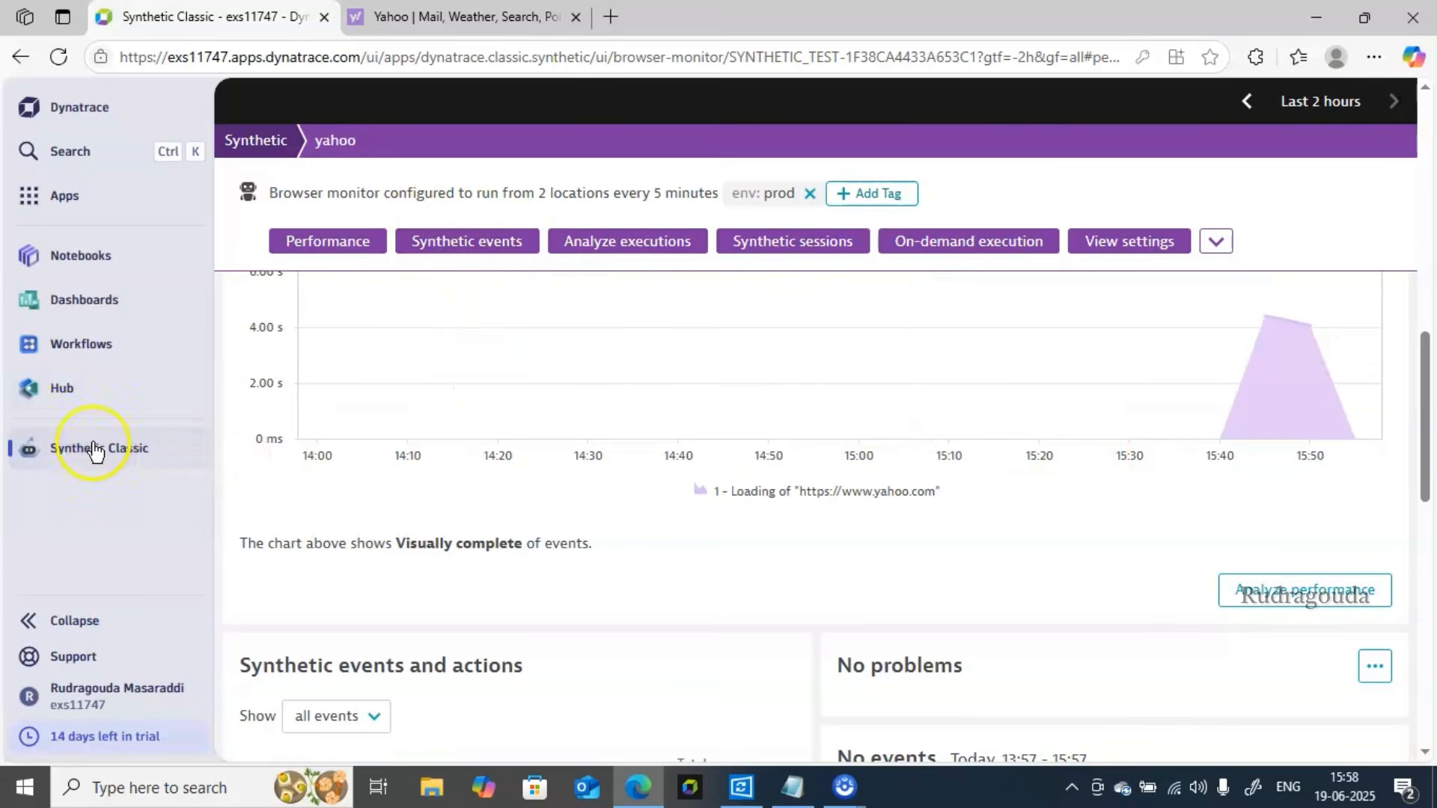
left_click(254, 141)
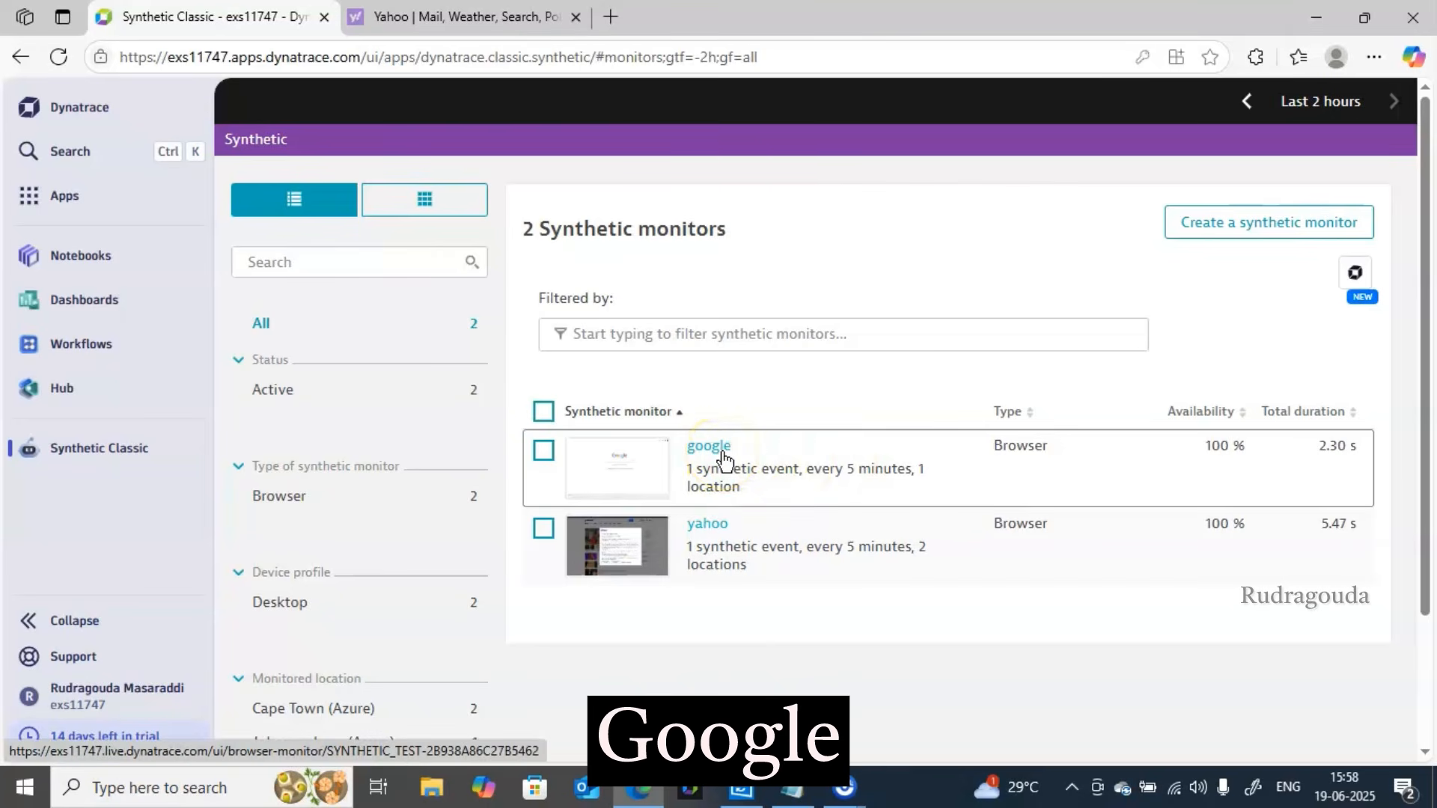
left_click(543, 452)
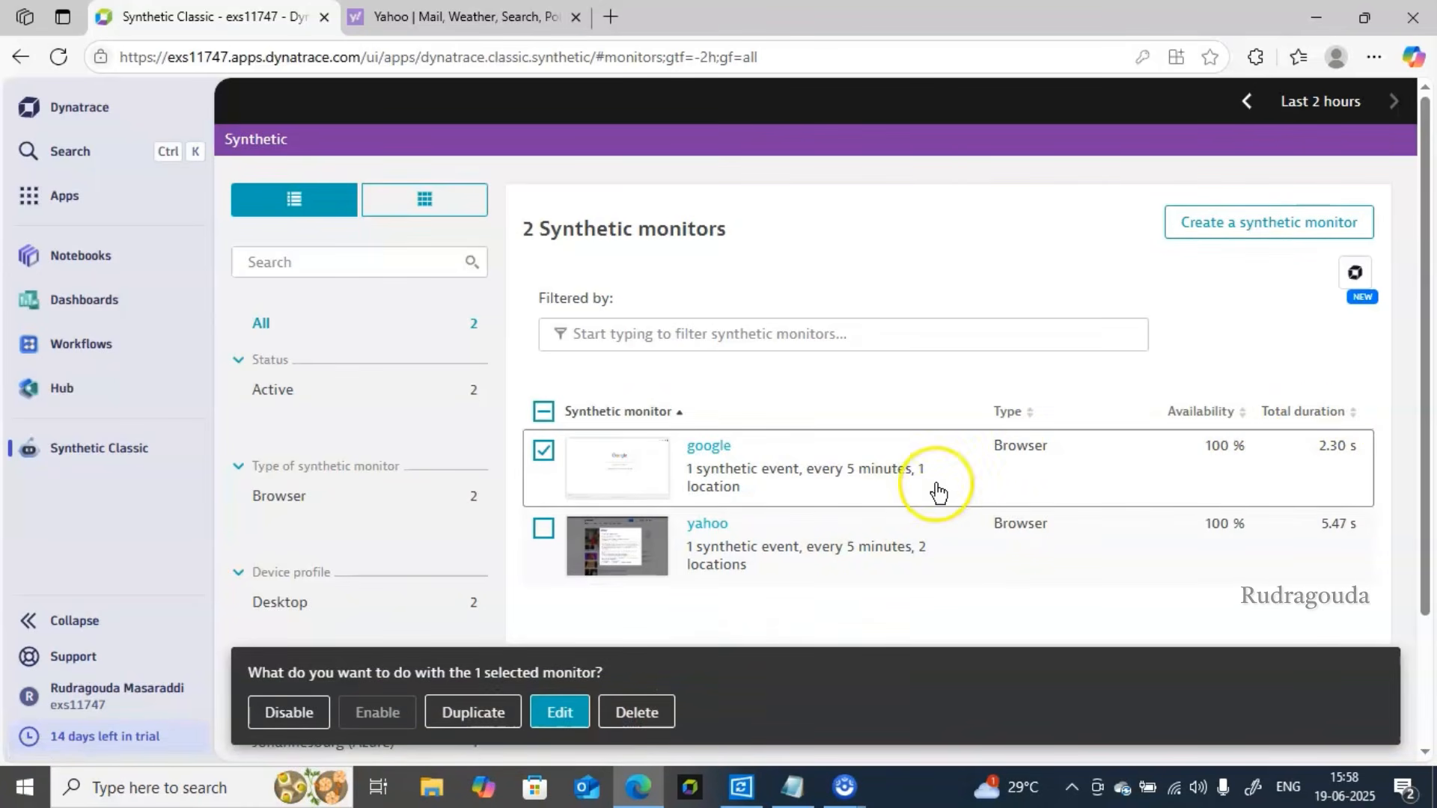
left_click(545, 450)
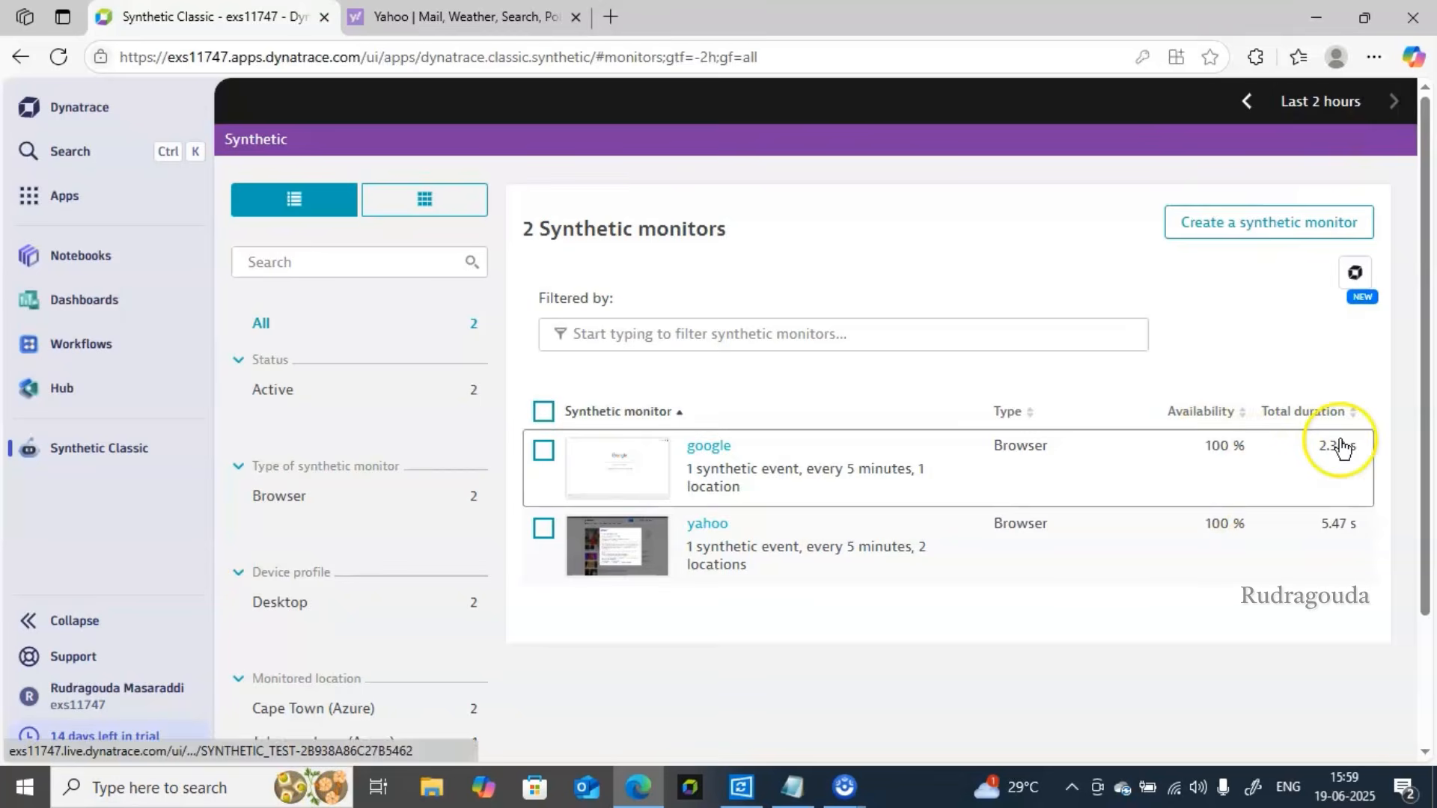
- View the monitors' availability for the last 24 hours and set the timeframe to Last 6 hours
left_click(1280, 103)
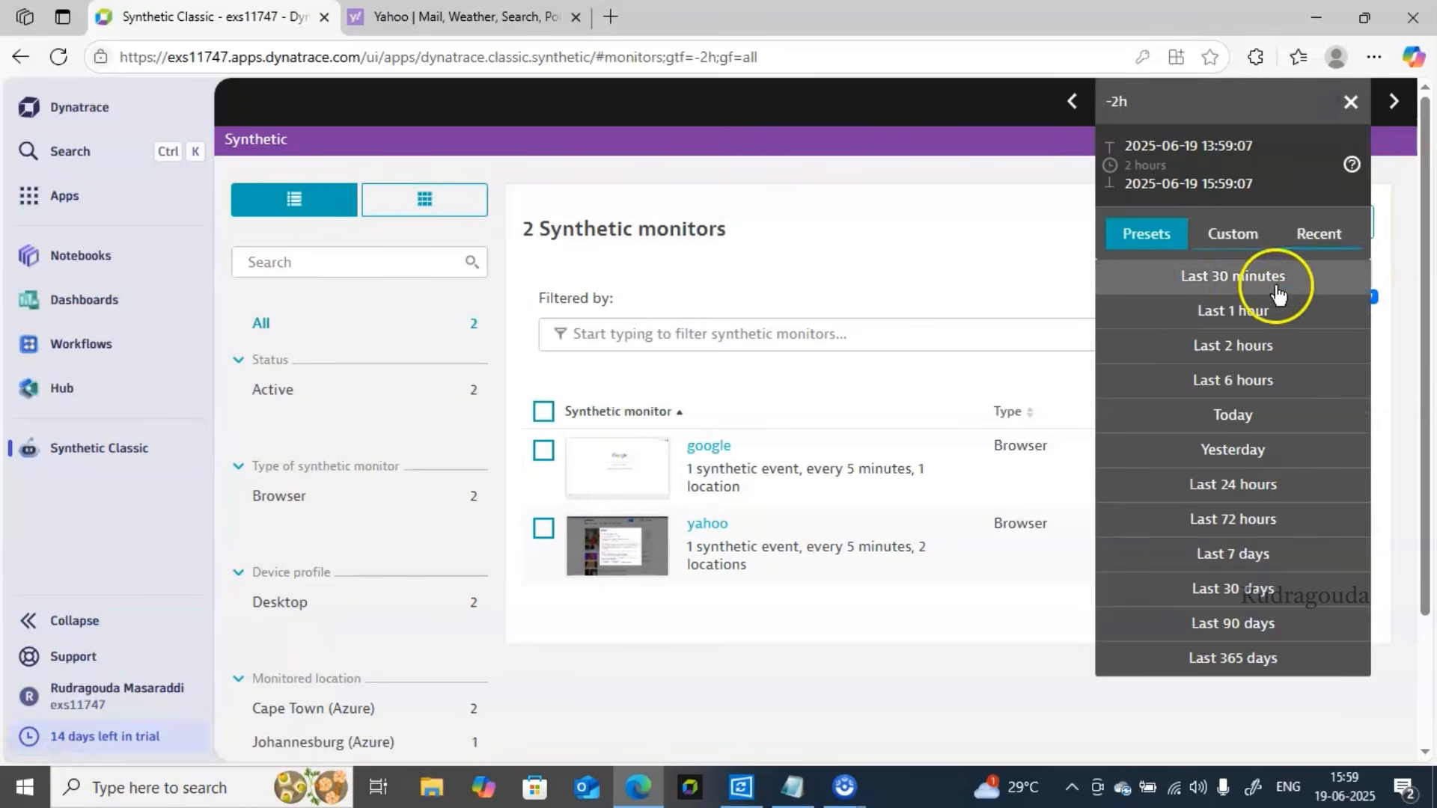
left_click(1230, 490)
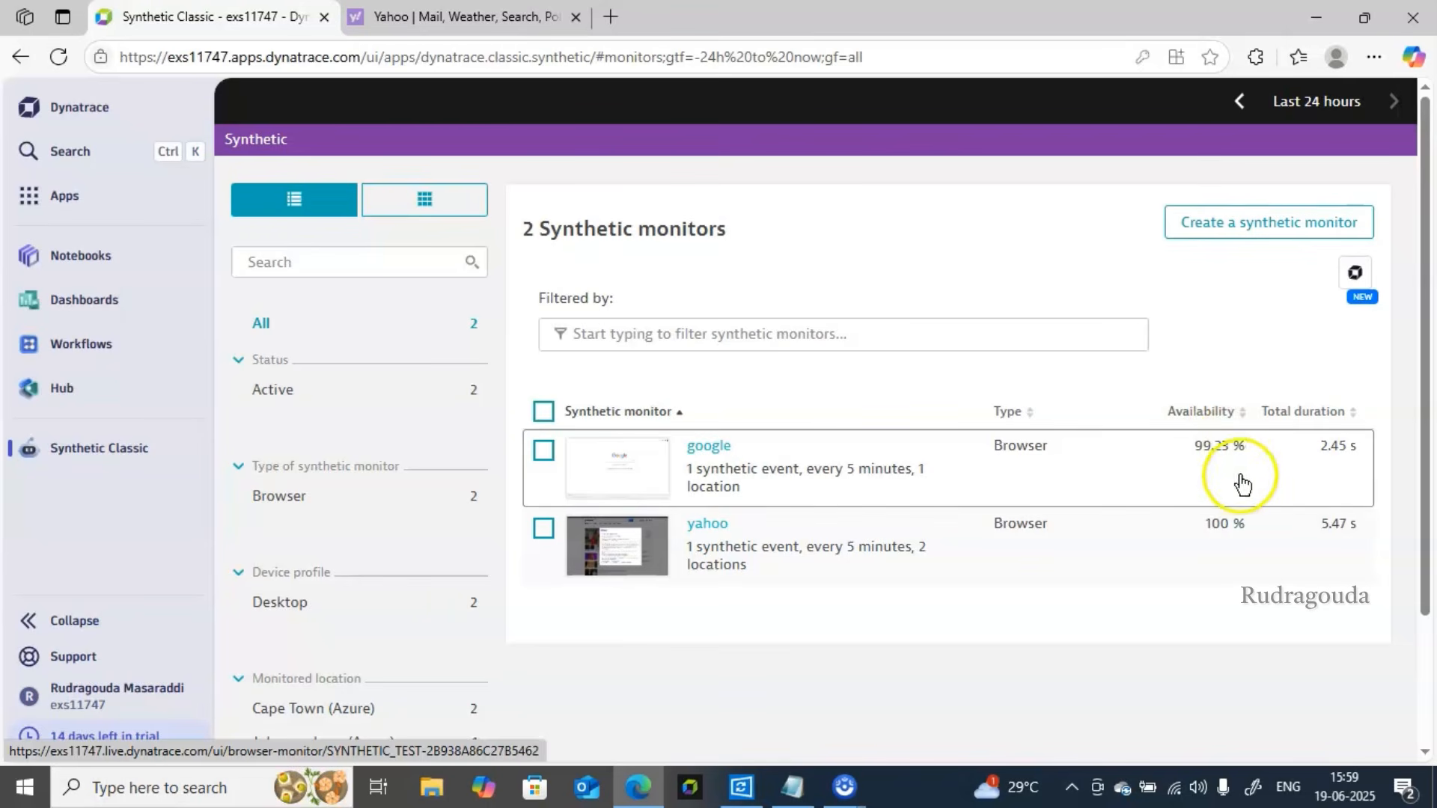
left_click(1347, 101)
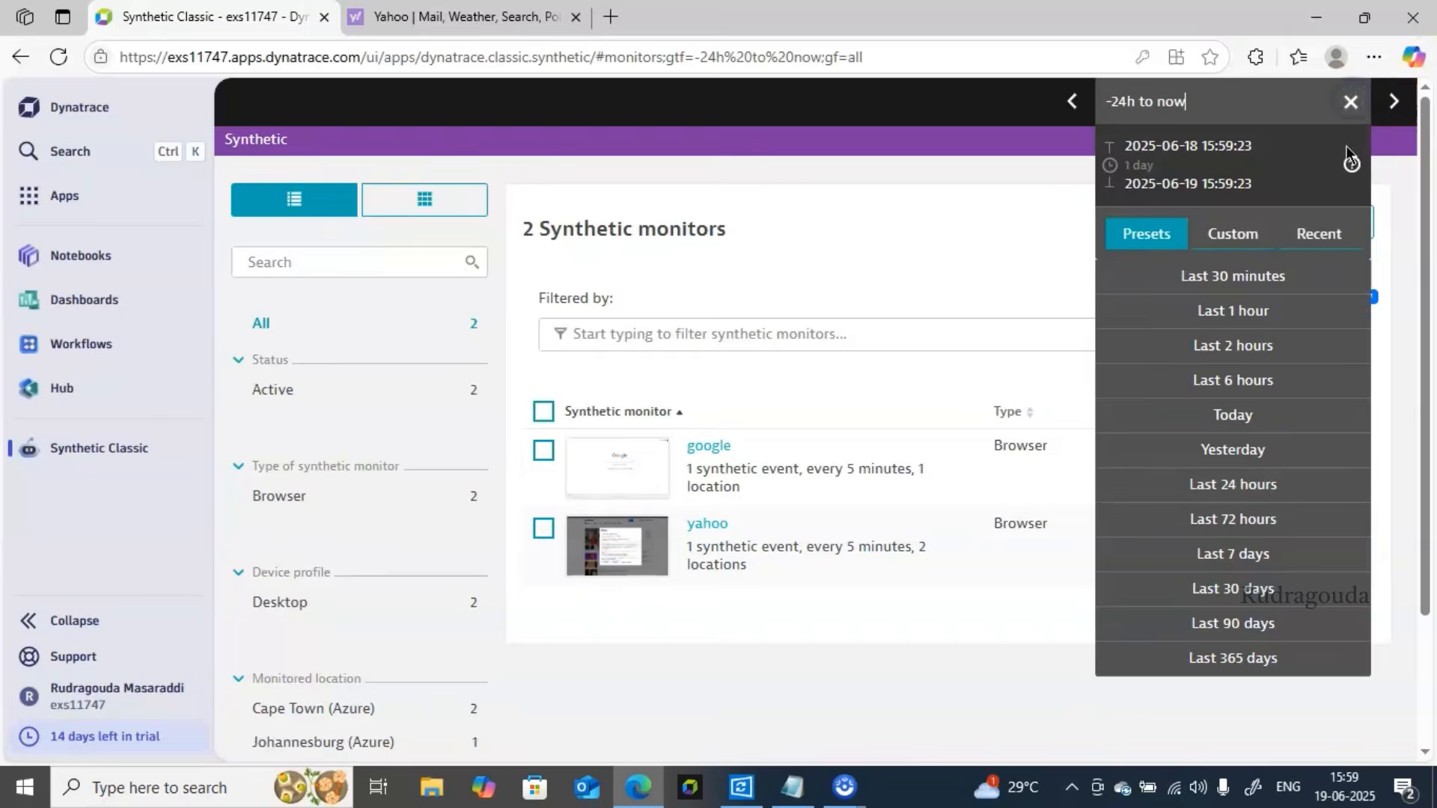
left_click(1231, 381)
left_click_drag(1262, 370, 1173, 702)
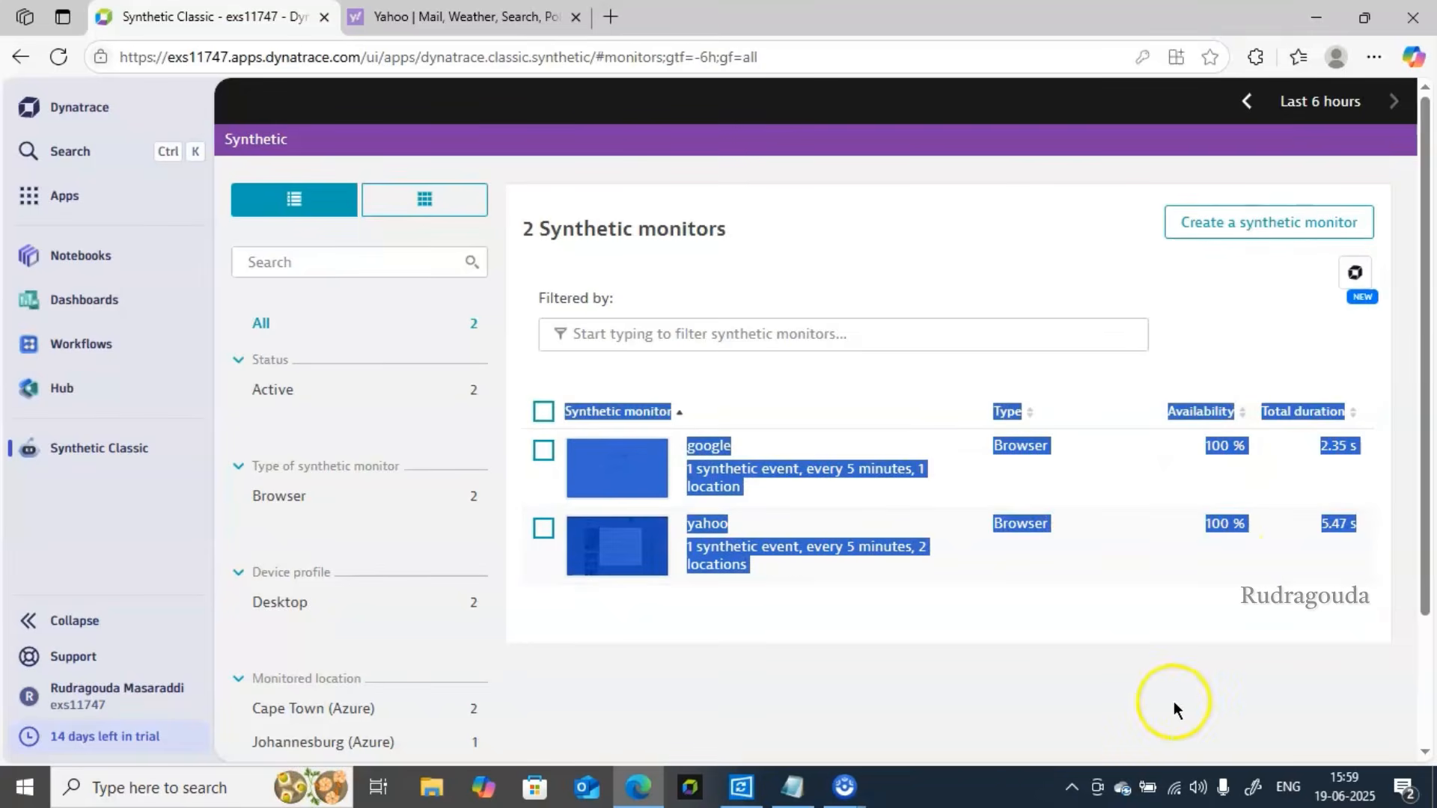
left_click(1175, 703)
- Open the google monitor's overview and view its captured page screenshot at full size
left_click(696, 444)
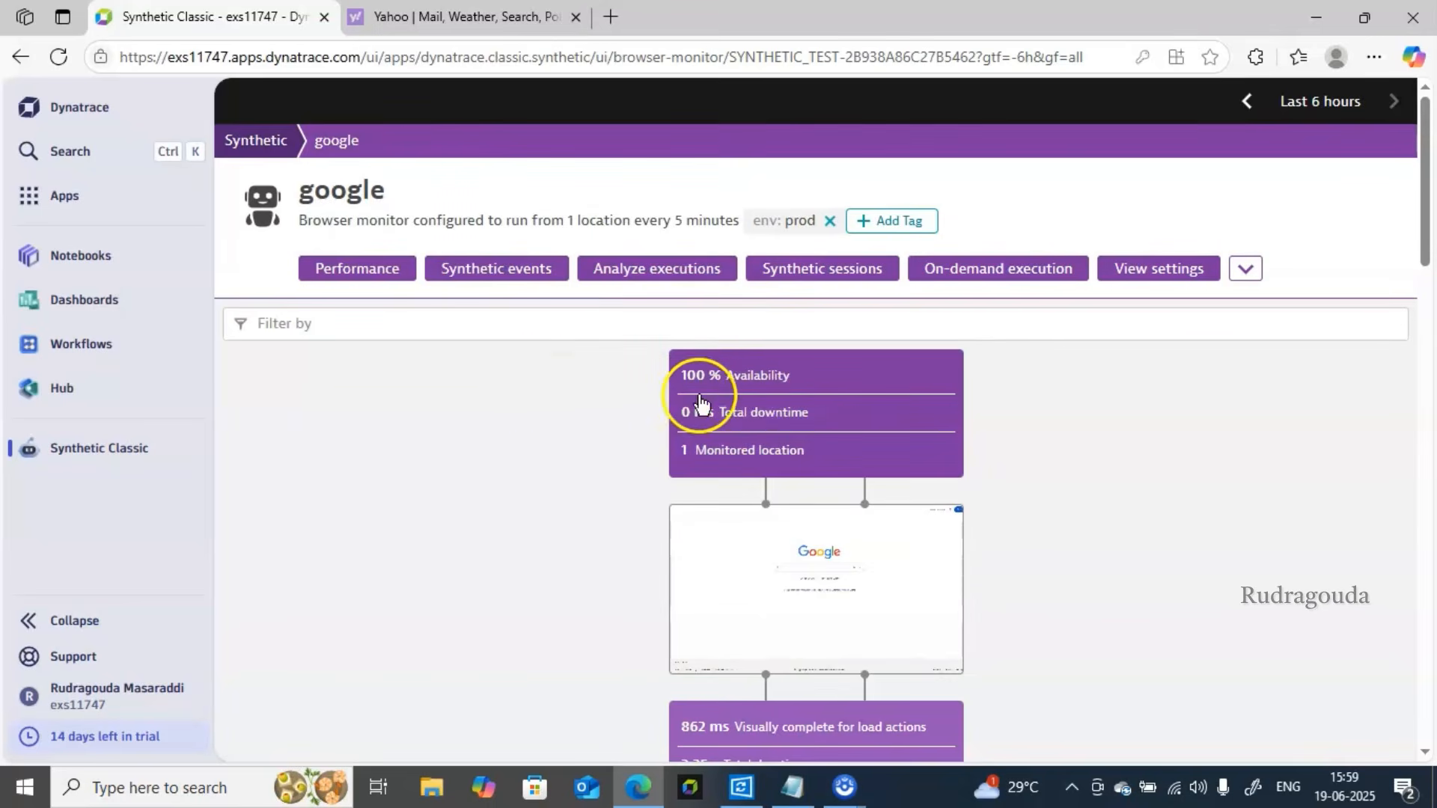
left_click(764, 389)
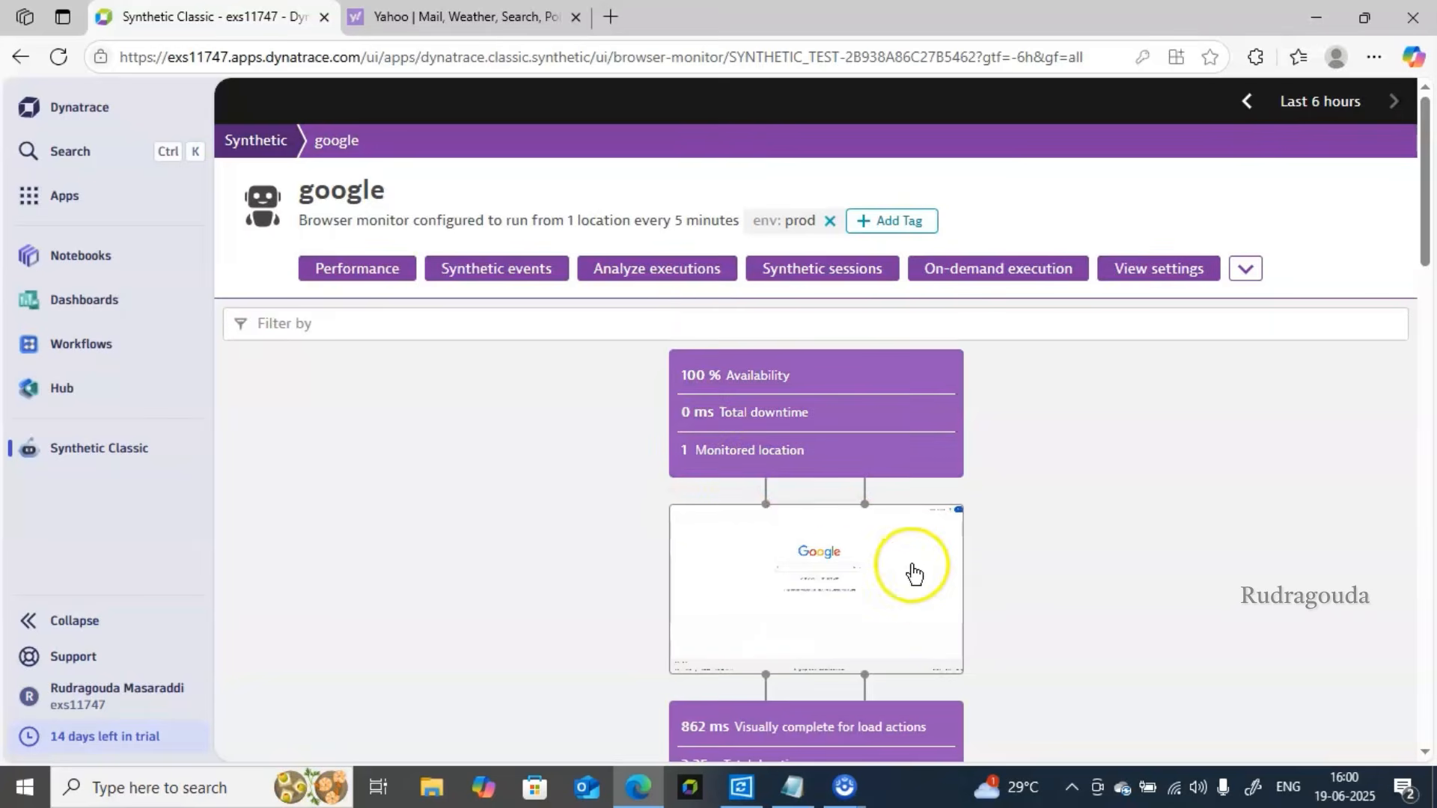
left_click(857, 589)
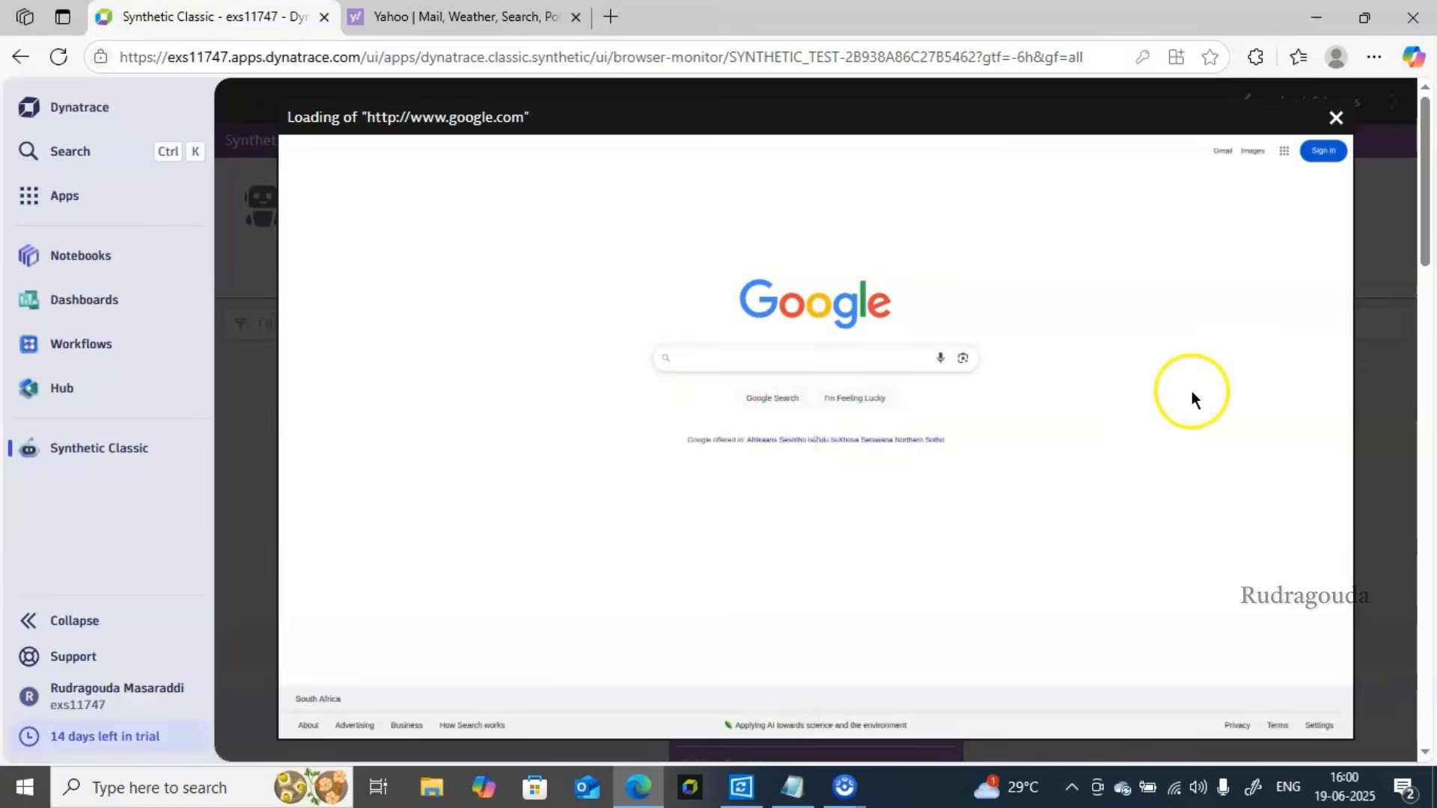
left_click(1336, 117)
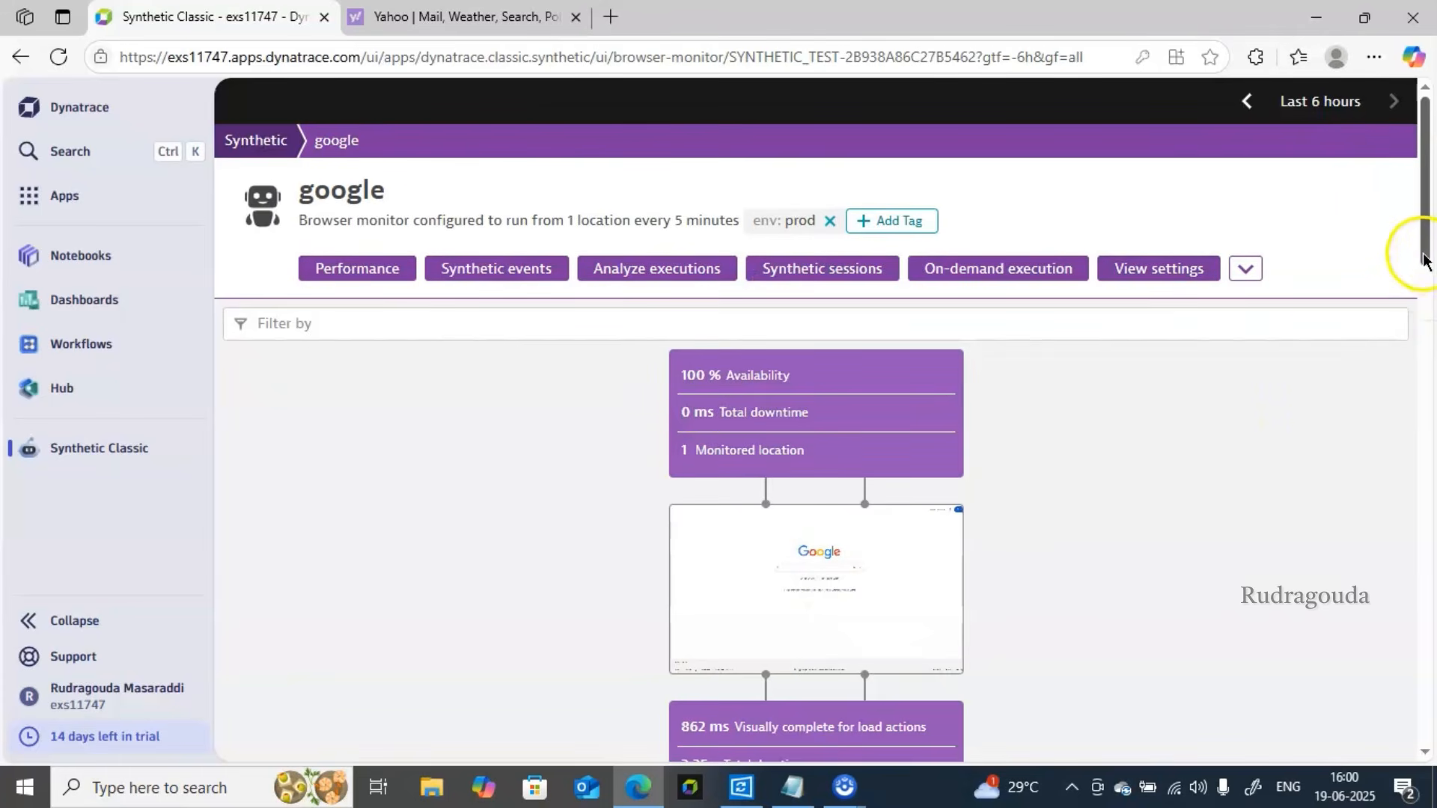
- Examine the google monitor's availability timeline for the Cape Town location
left_click_drag(1422, 249, 1422, 319)
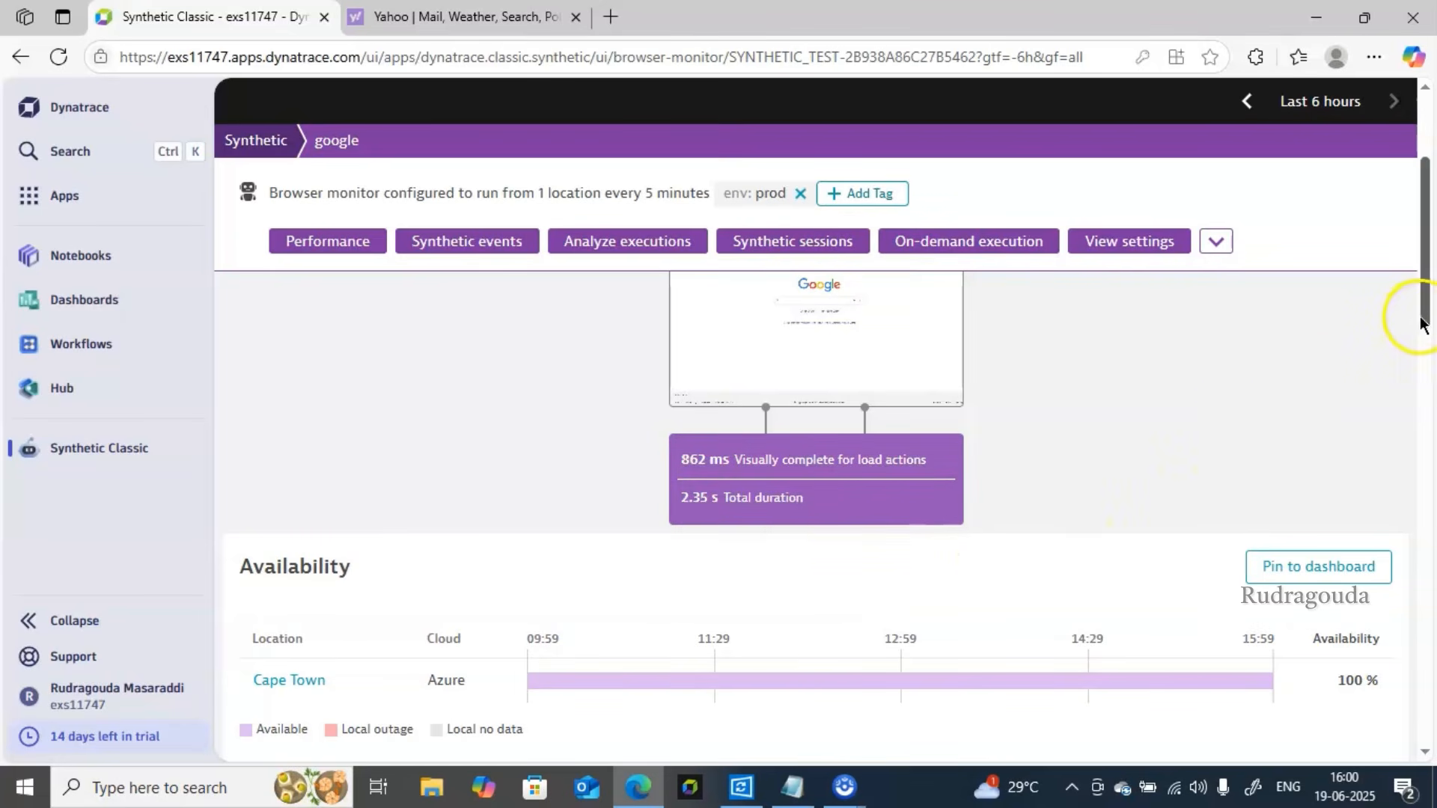
left_click_drag(1430, 311, 1431, 353)
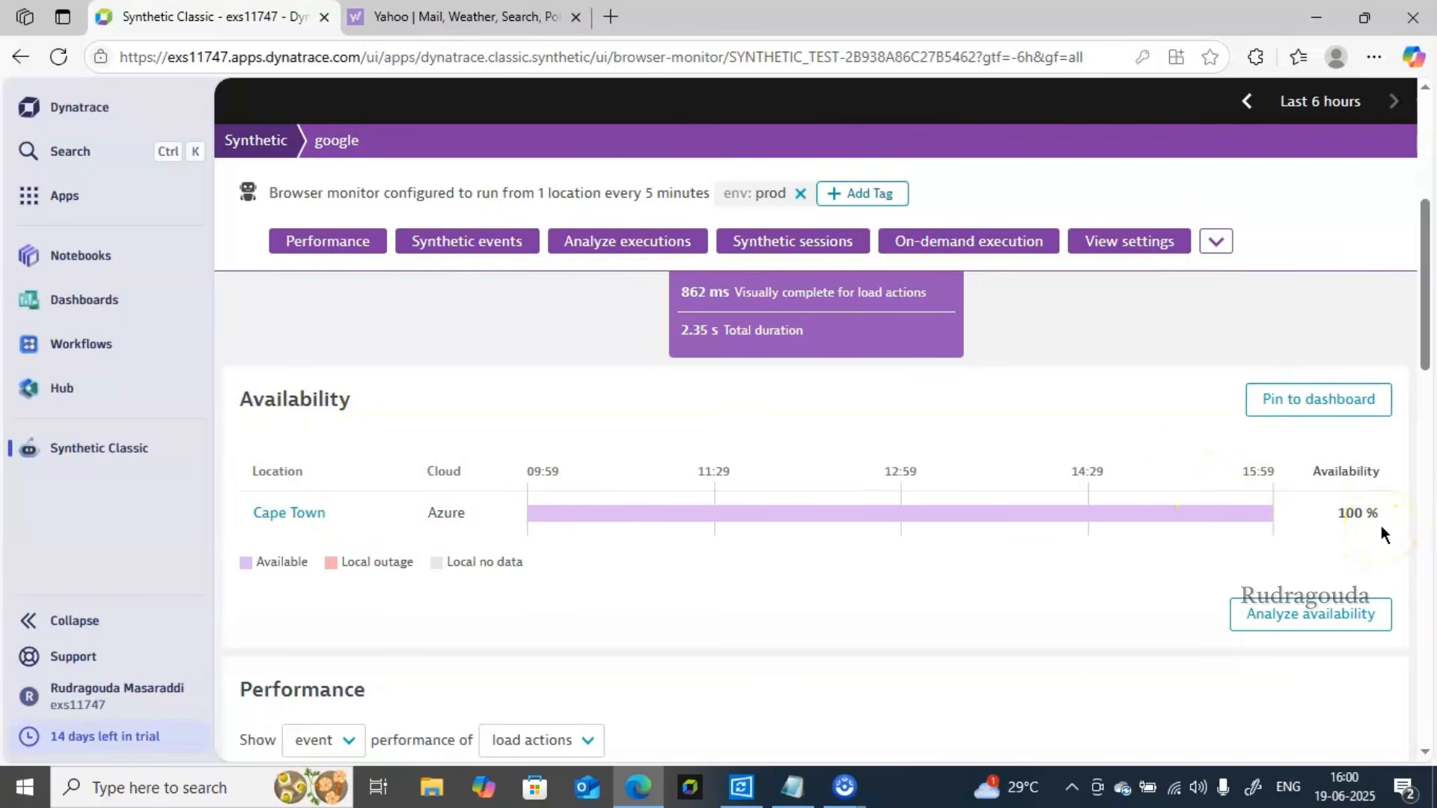
mouse_move(1263, 518)
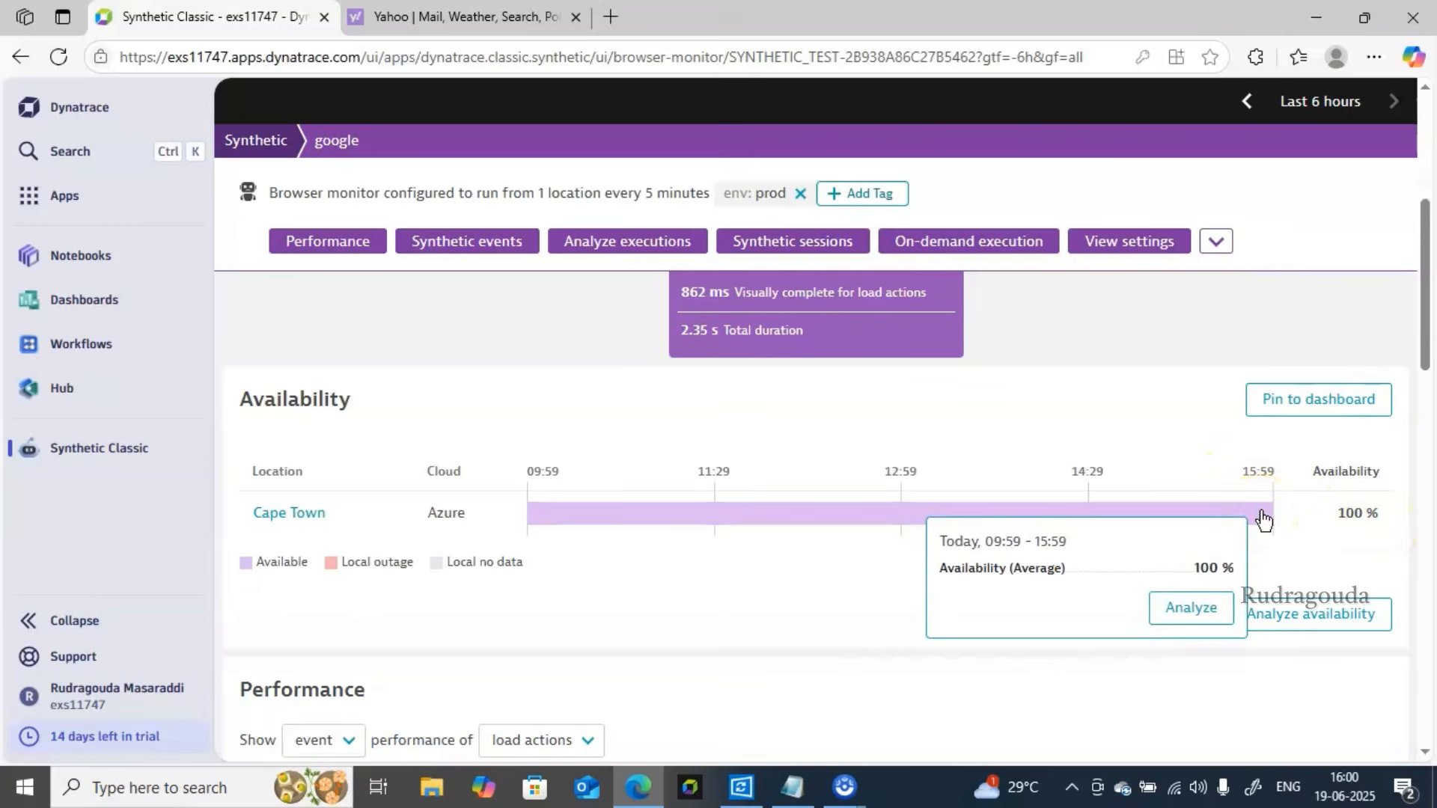
- Open the google monitor's availability analysis and inspect the location and visually complete time of individual executions
left_click(1304, 603)
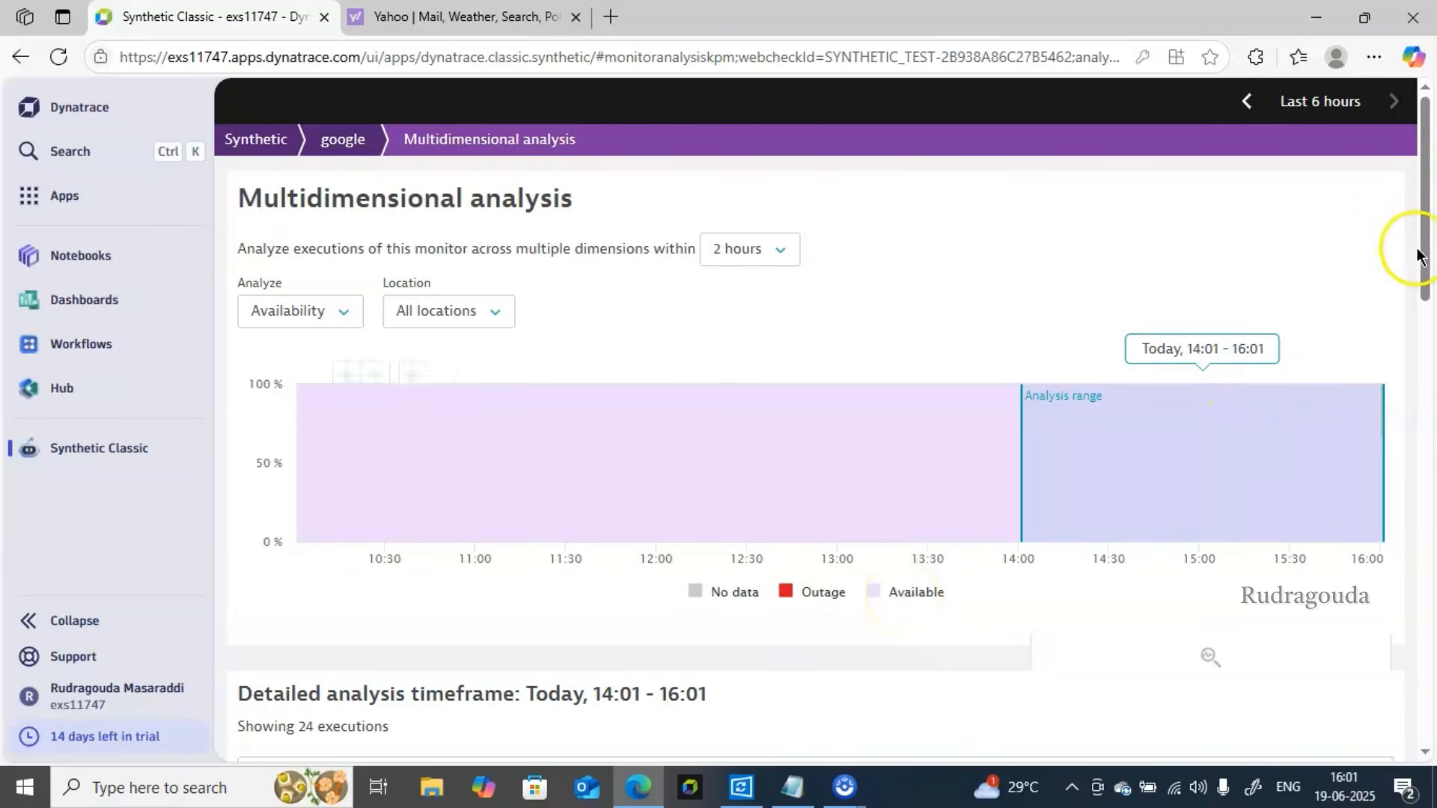
left_click_drag(1422, 258, 1422, 378)
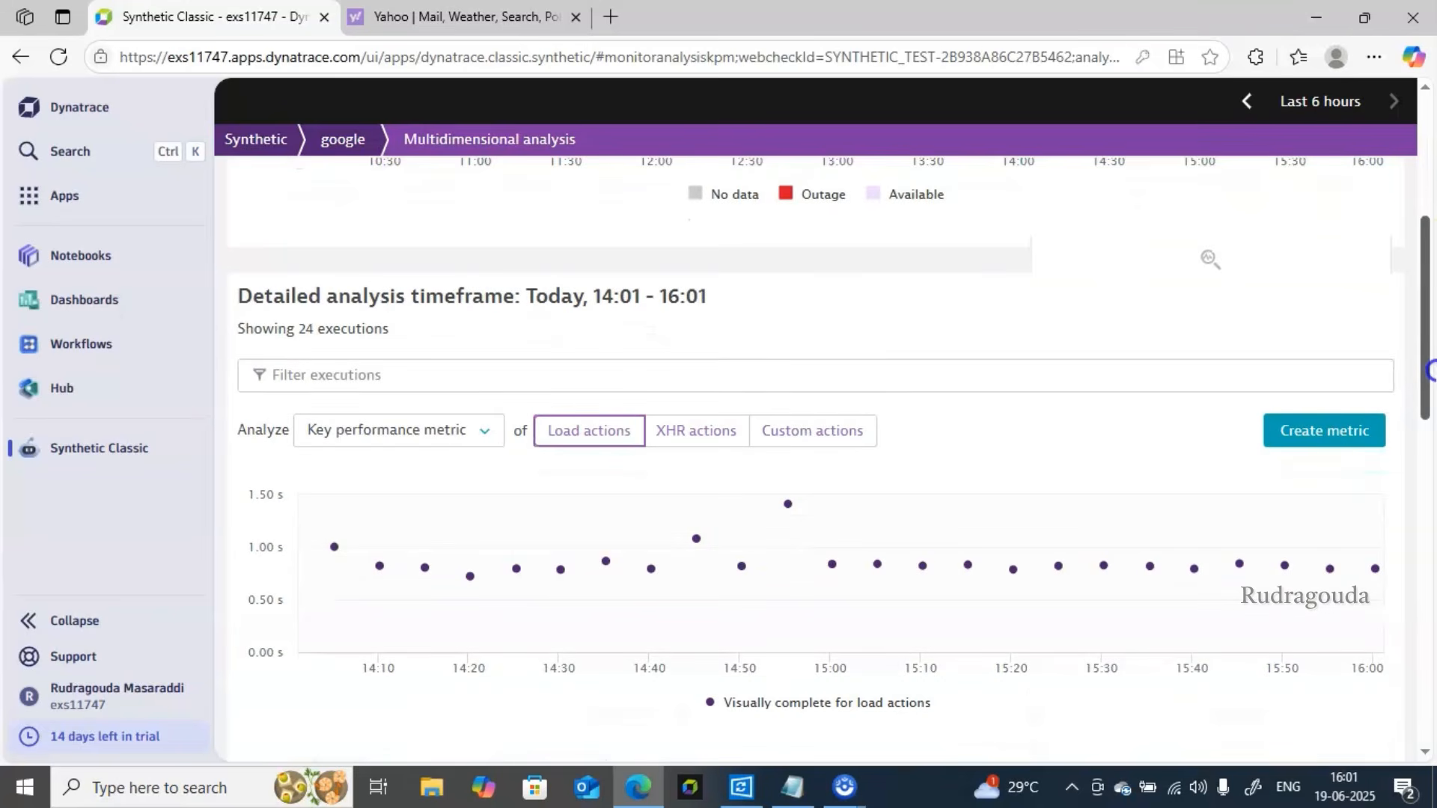
mouse_move(464, 577)
mouse_move(334, 555)
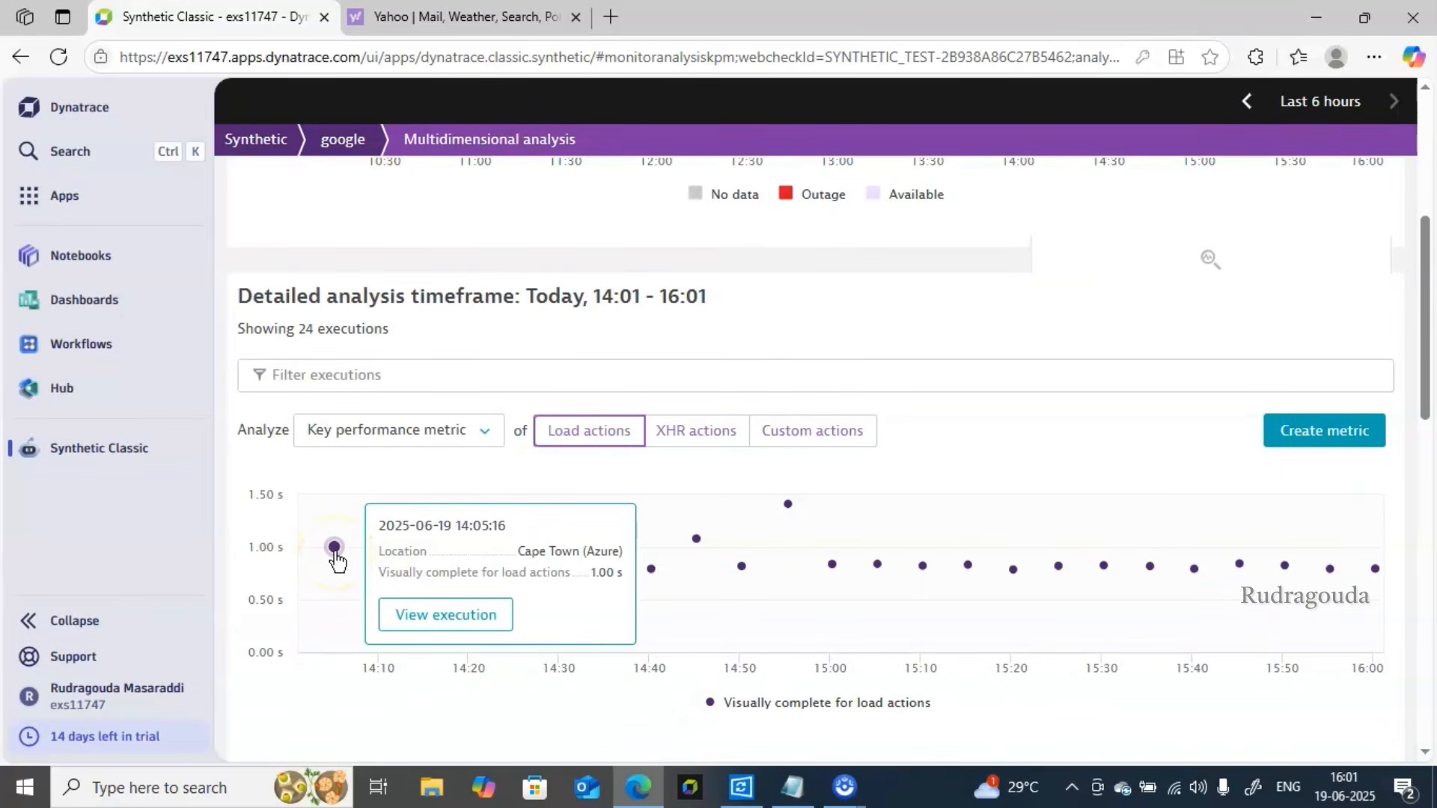
mouse_move(388, 559)
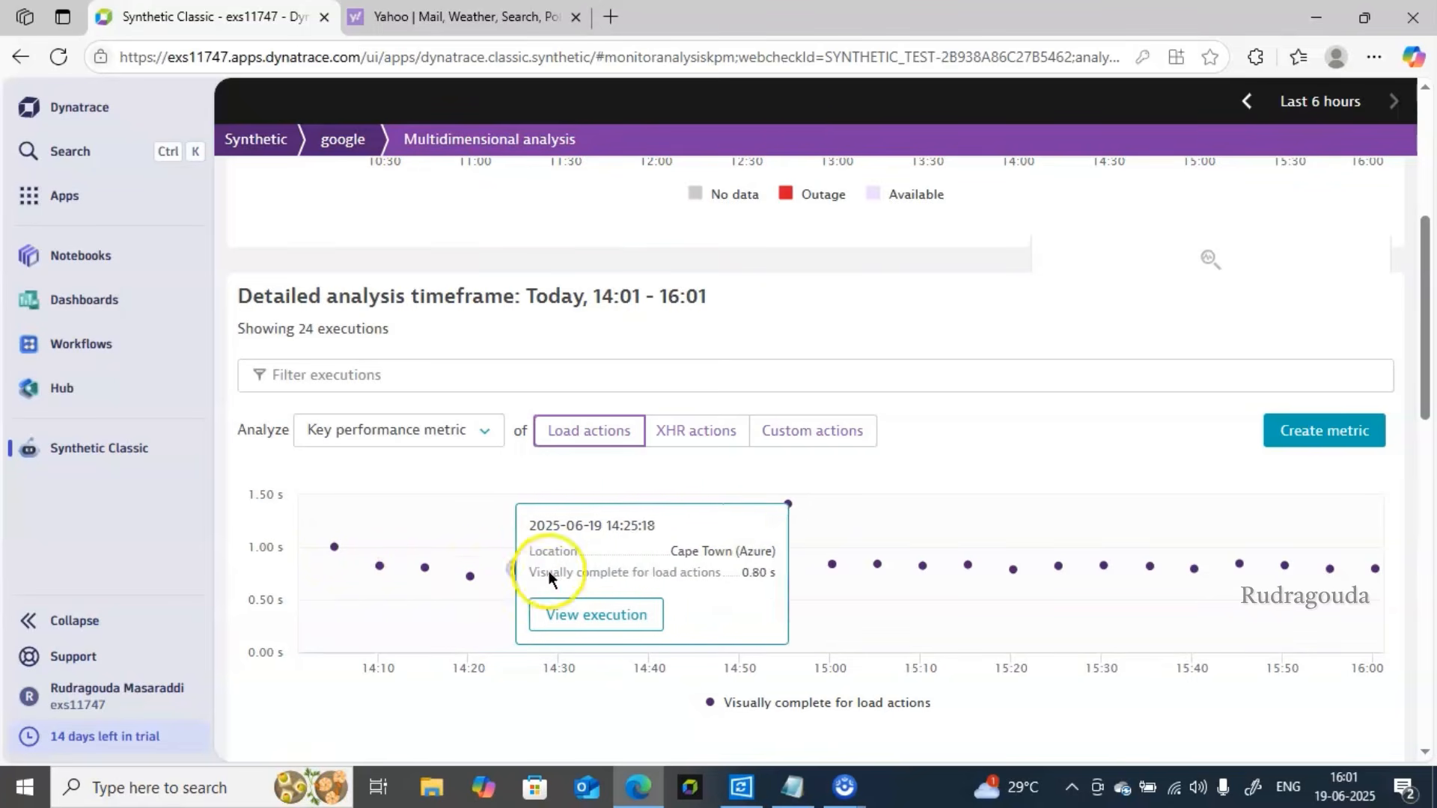
mouse_move(787, 517)
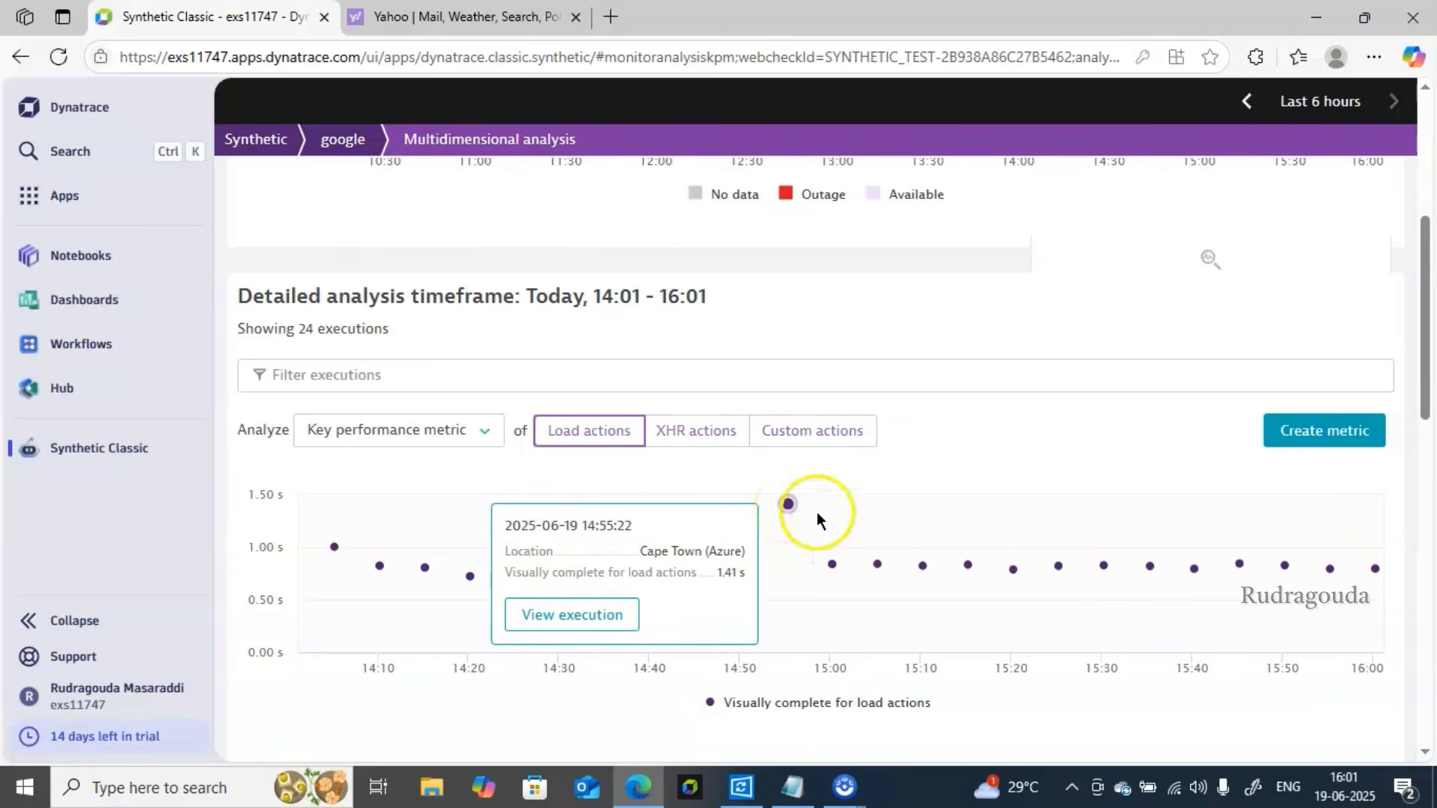
mouse_move(920, 570)
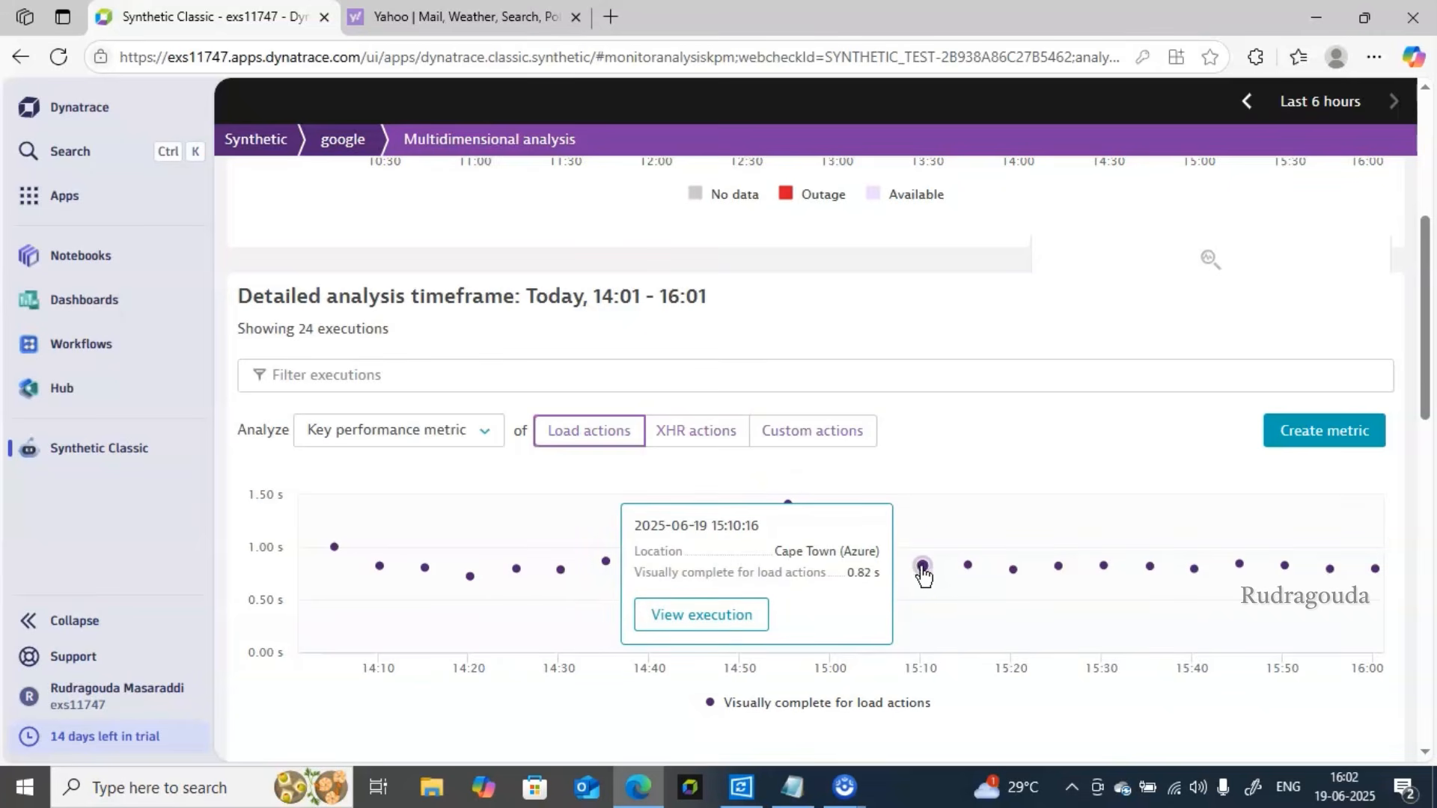
mouse_move(1262, 586)
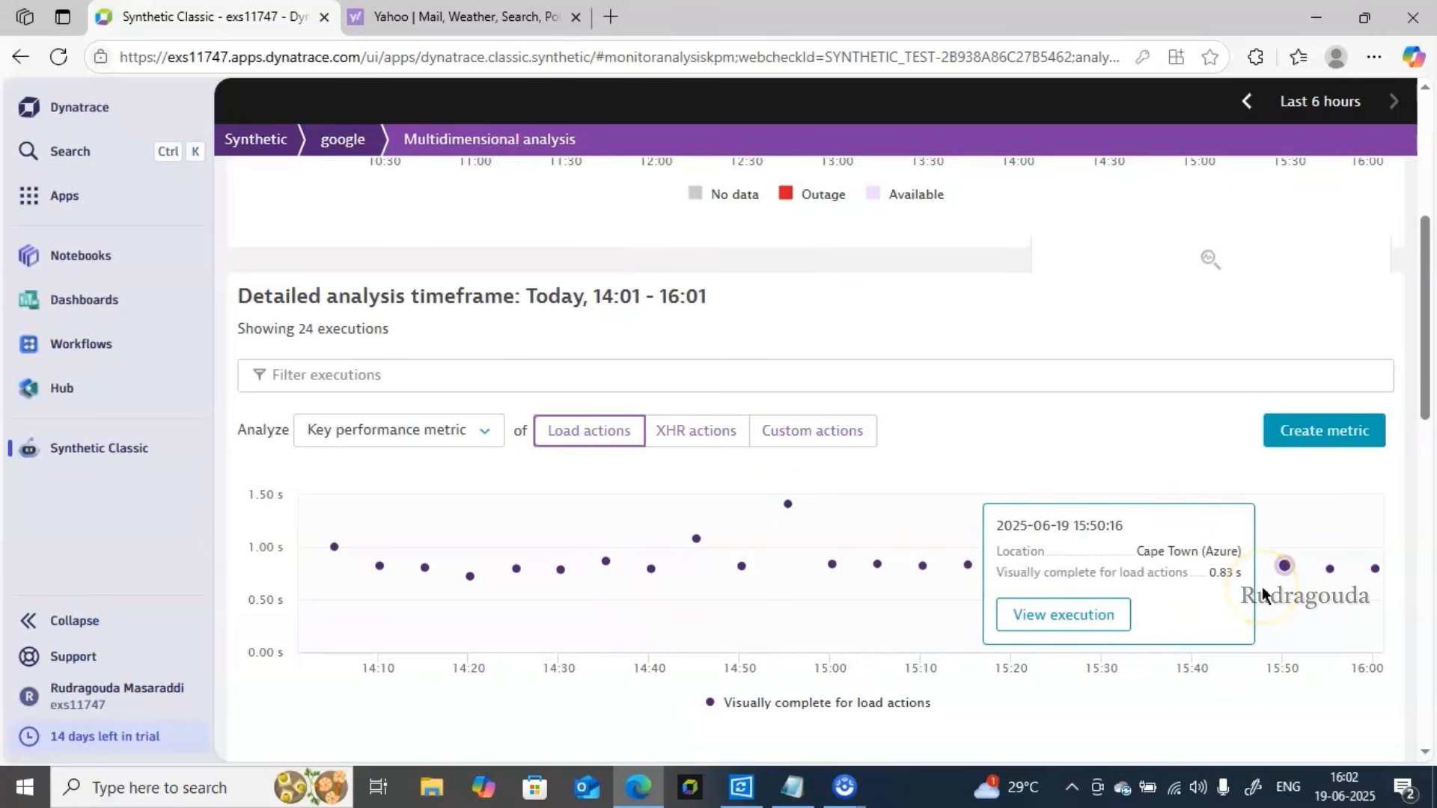
mouse_move(1338, 582)
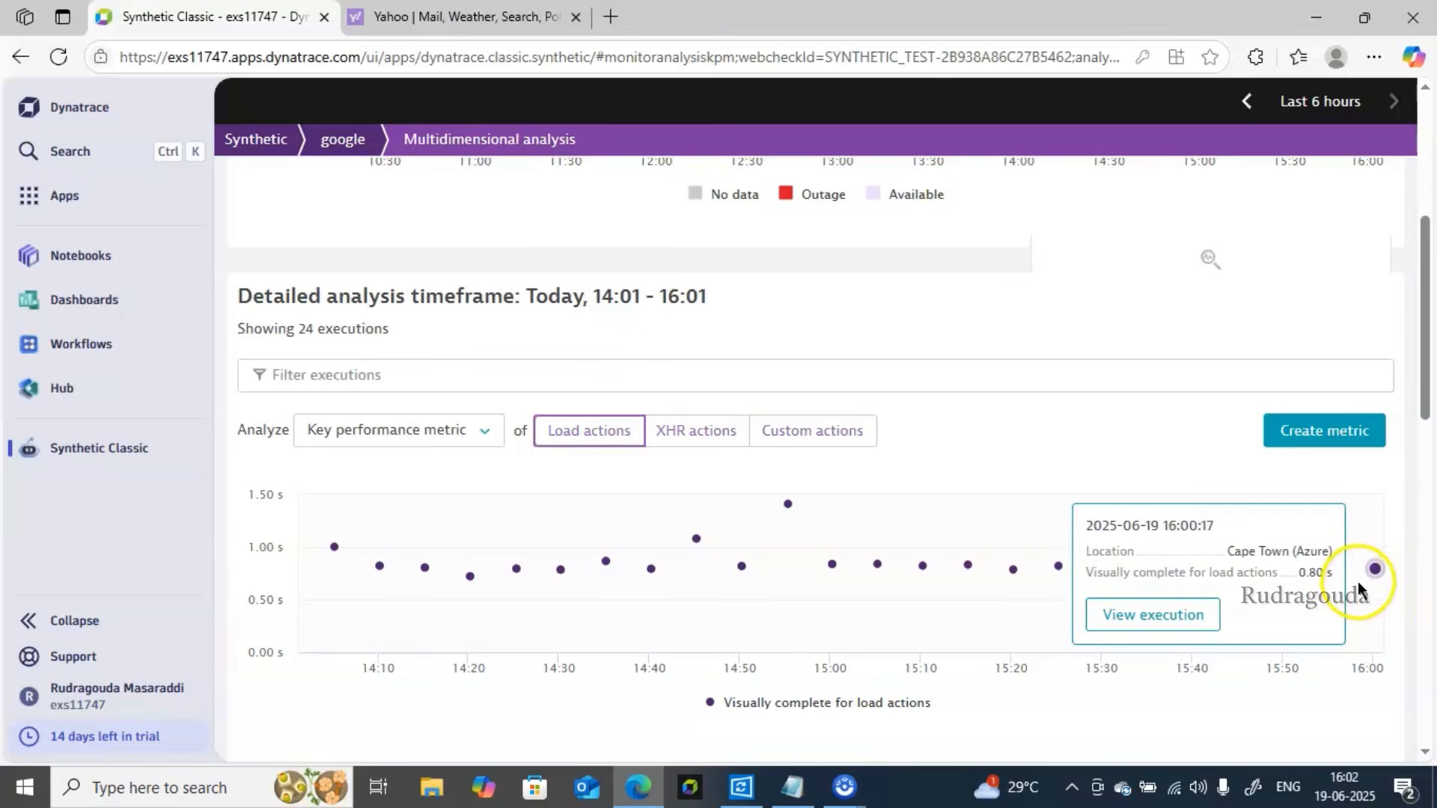
mouse_move(850, 505)
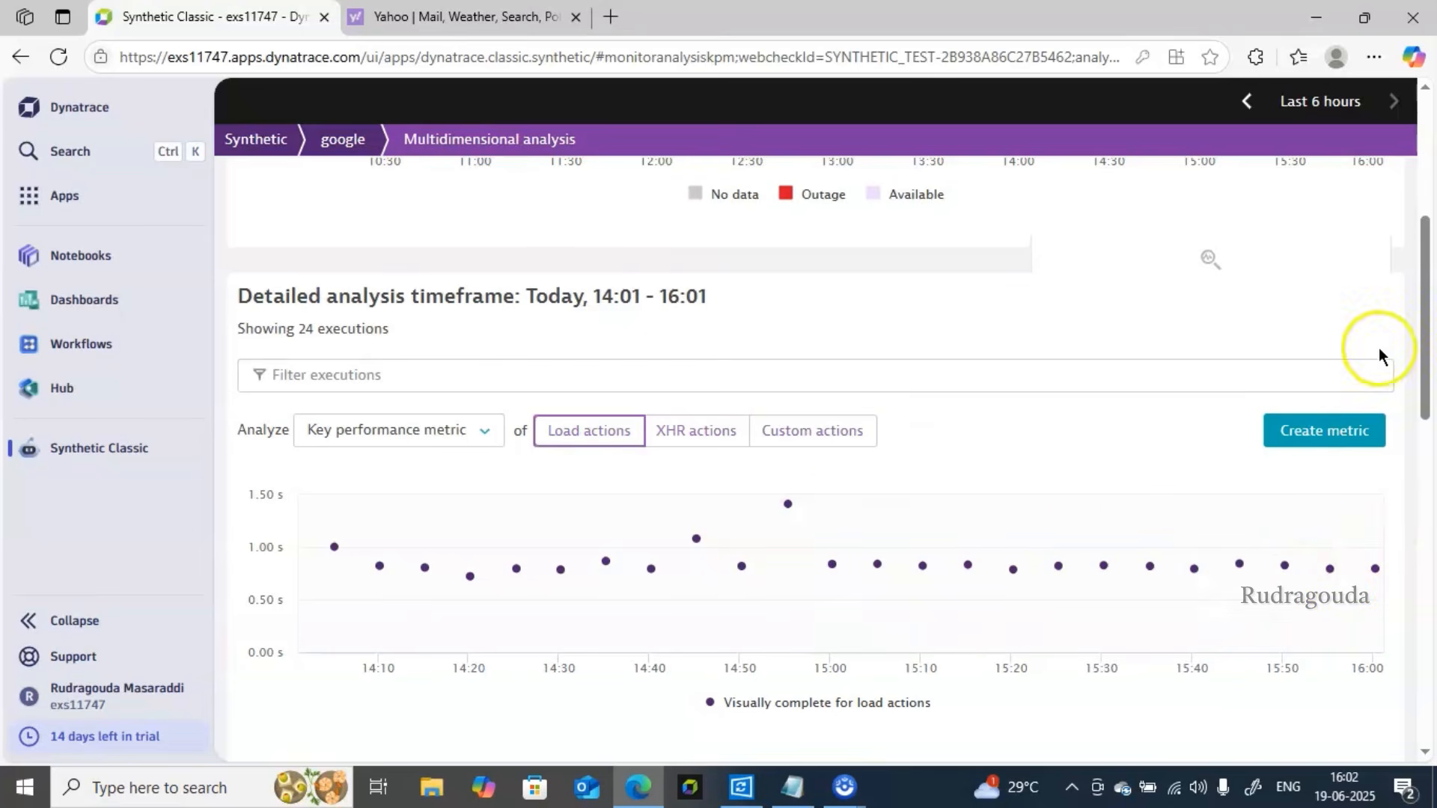
left_click_drag(1421, 330, 1425, 219)
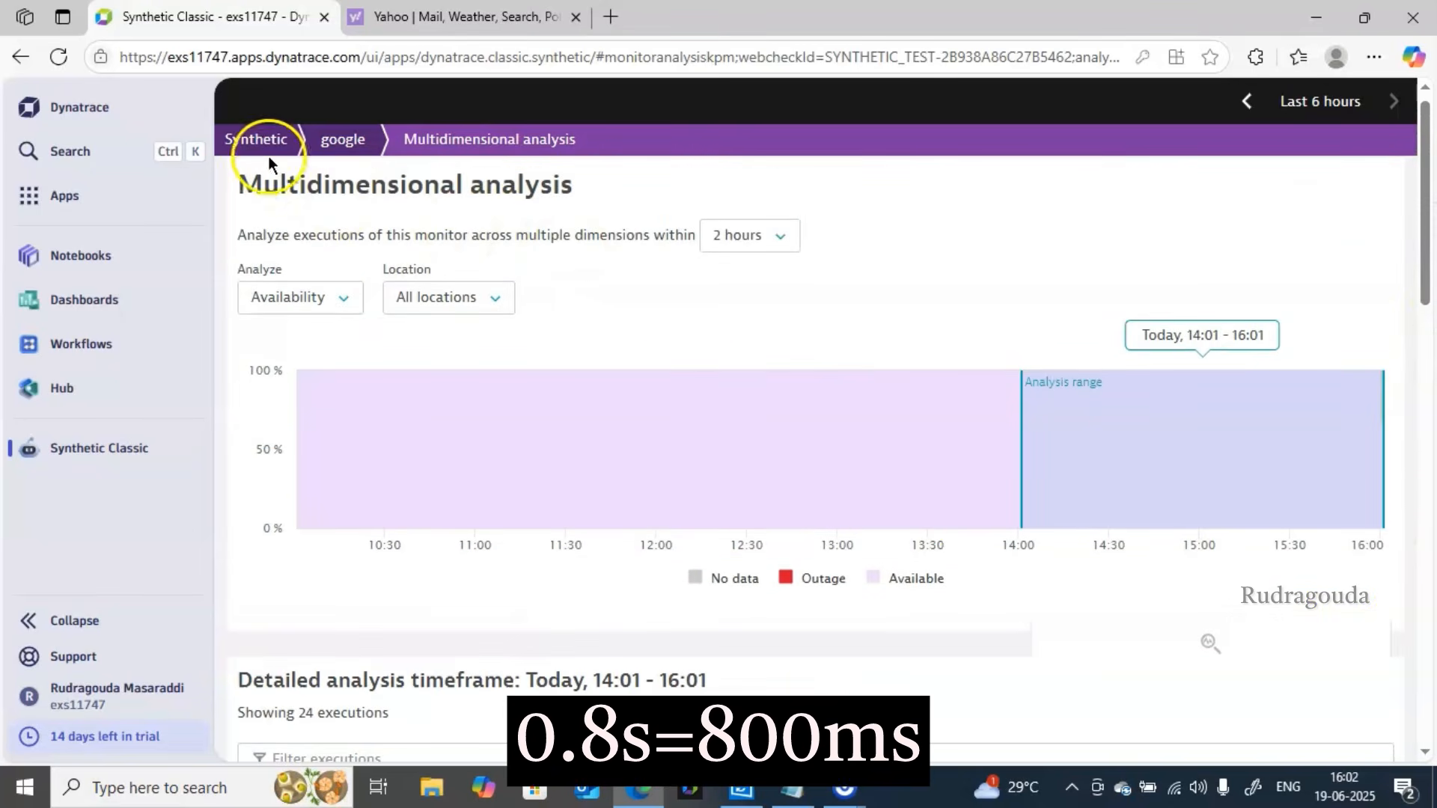
- Return to the google monitor's overview and review its performance chart, synthetic events, properties and world map
left_click(341, 142)
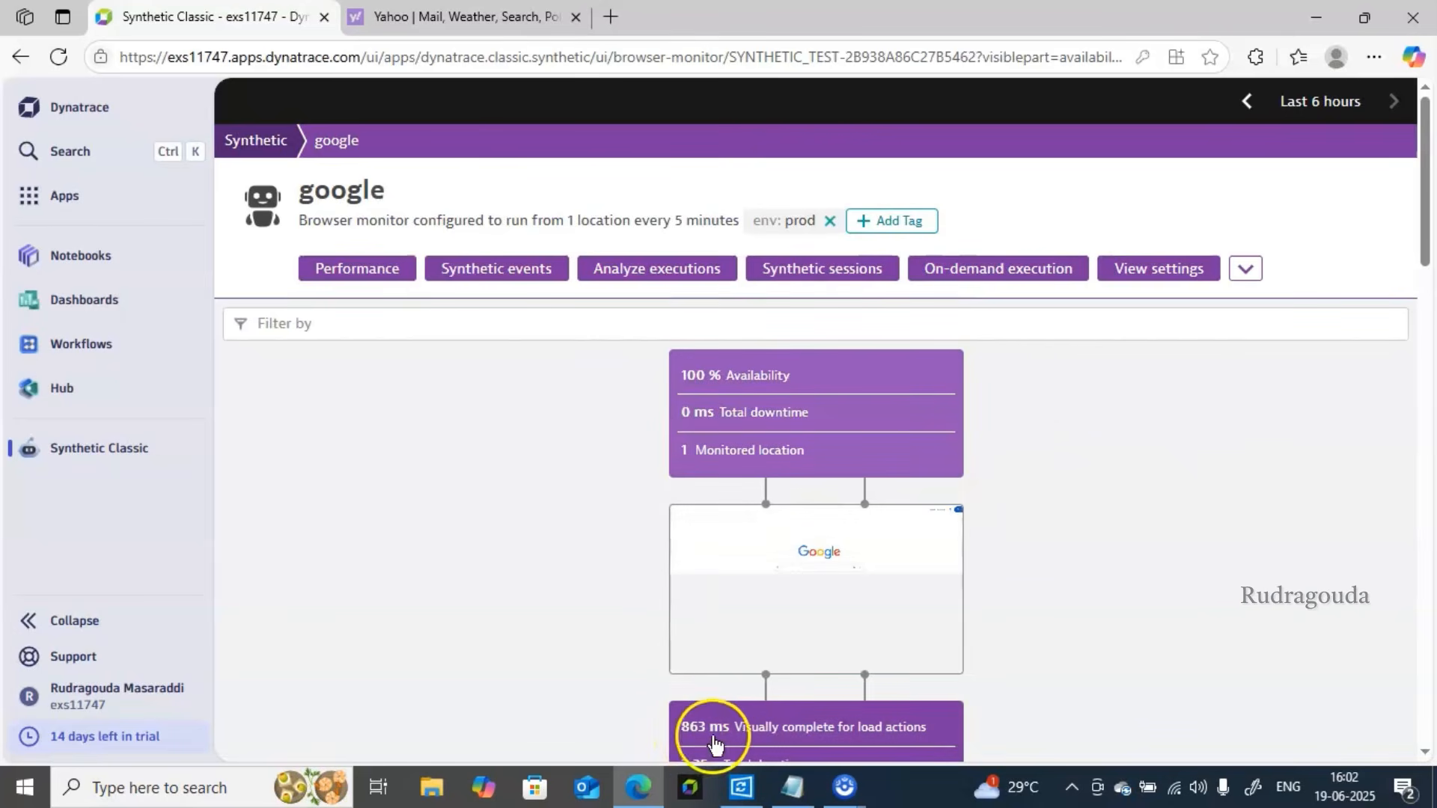
left_click_drag(1424, 247, 1428, 437)
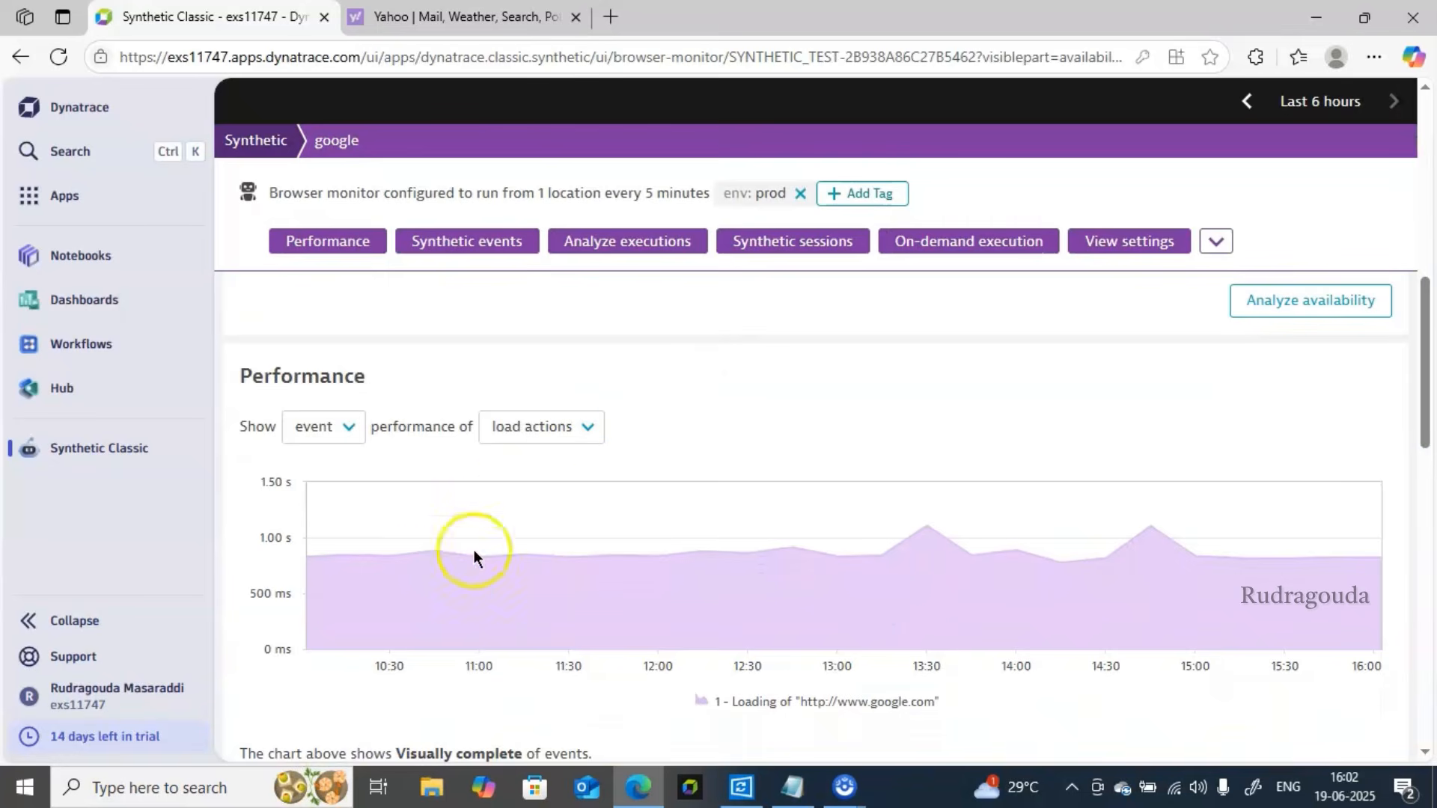
mouse_move(356, 578)
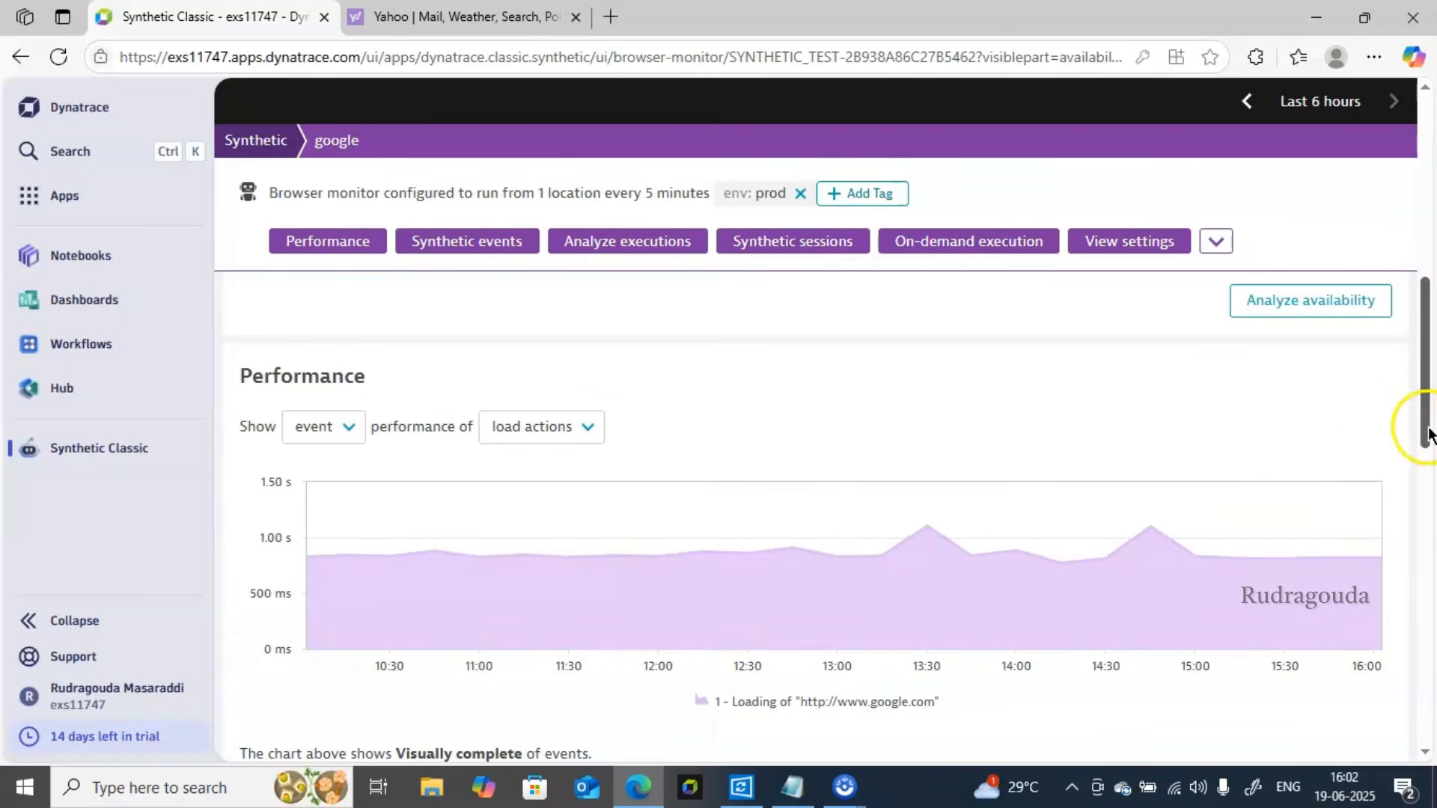
left_click_drag(1419, 425, 1431, 455)
scroll(715, 447, "down", 5)
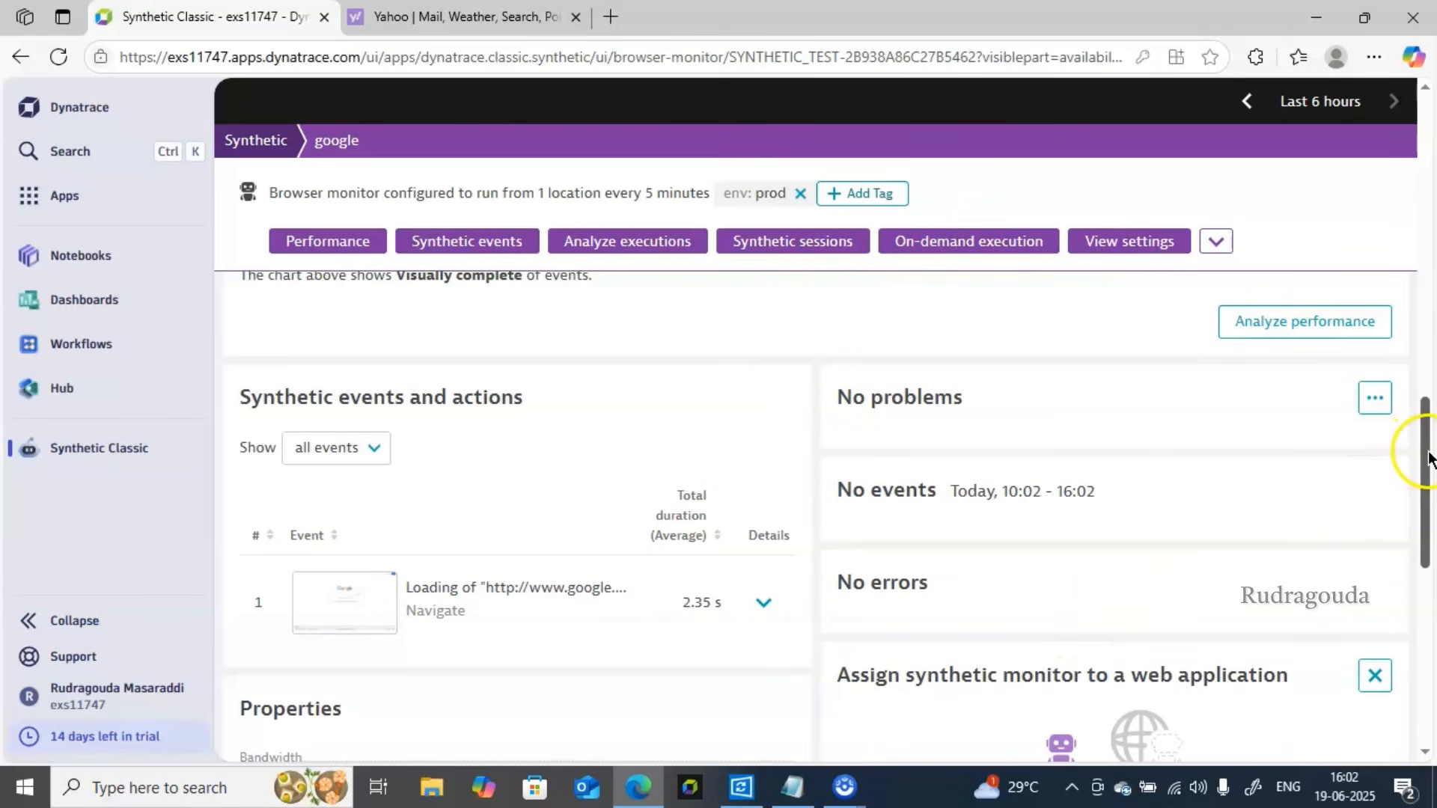
left_click_drag(1428, 457, 1428, 539)
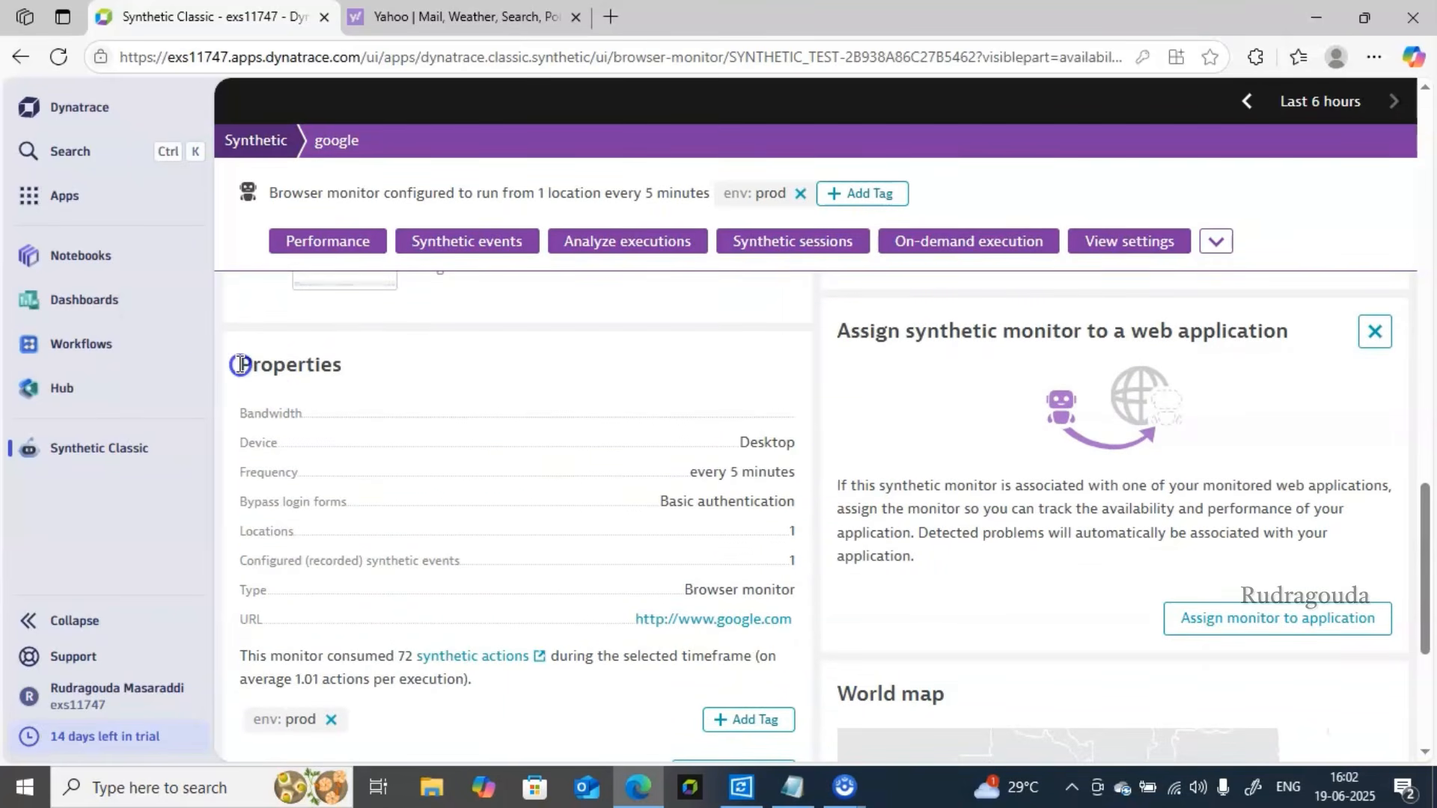
left_click_drag(240, 364, 343, 375)
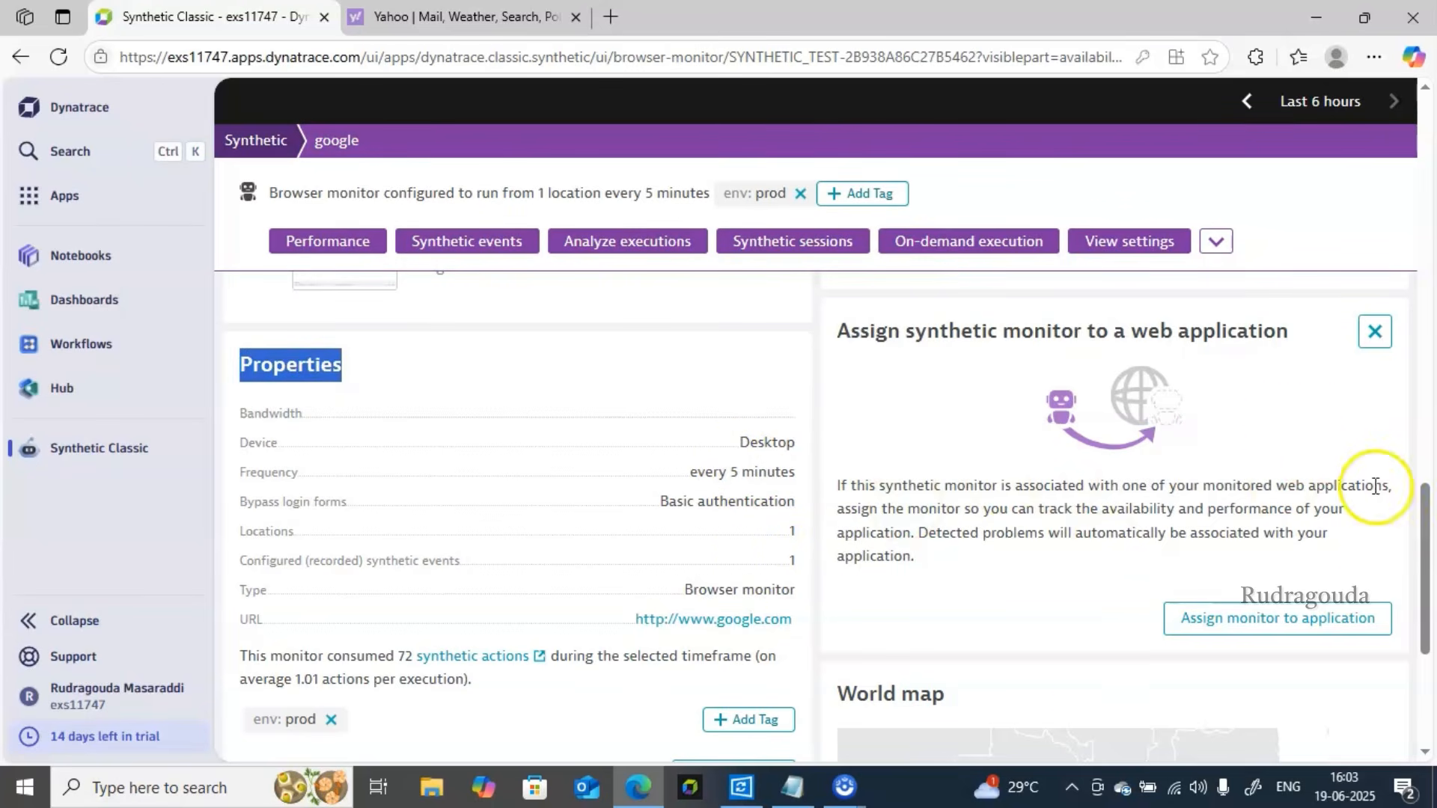
left_click_drag(1410, 509, 1412, 598)
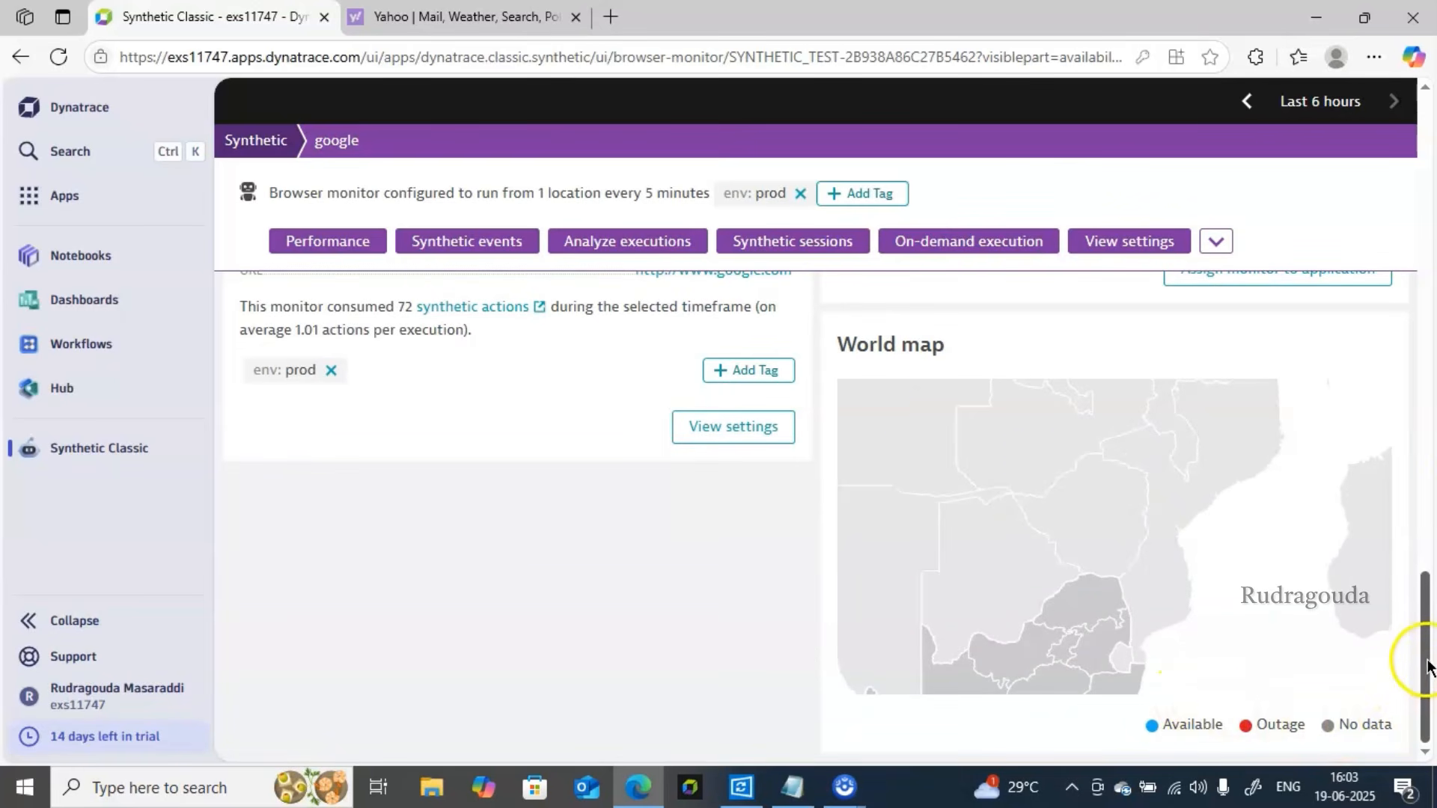
- Open the yahoo monitor's settings and change its monitor name to "yahoo web page"
left_click(255, 142)
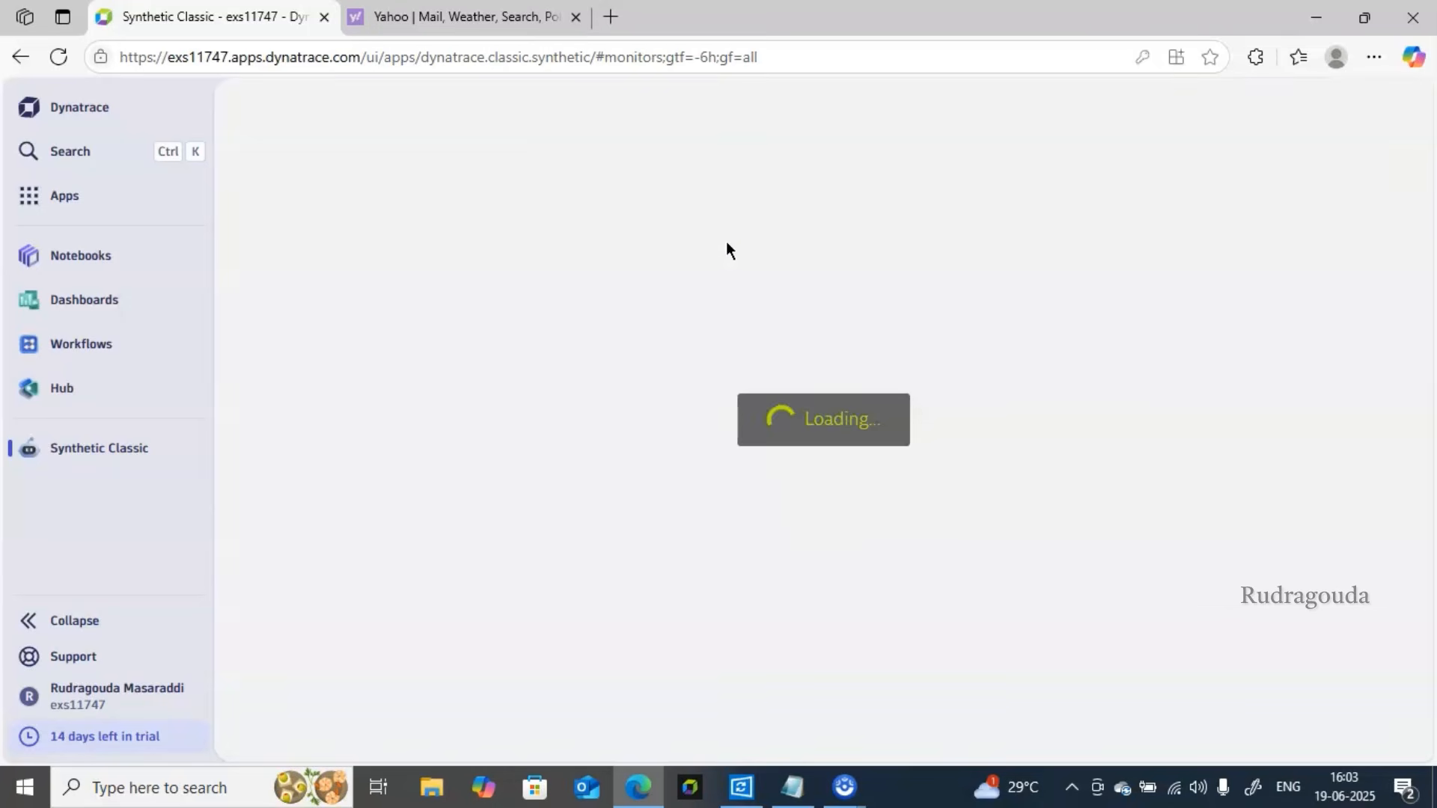
left_click(748, 497)
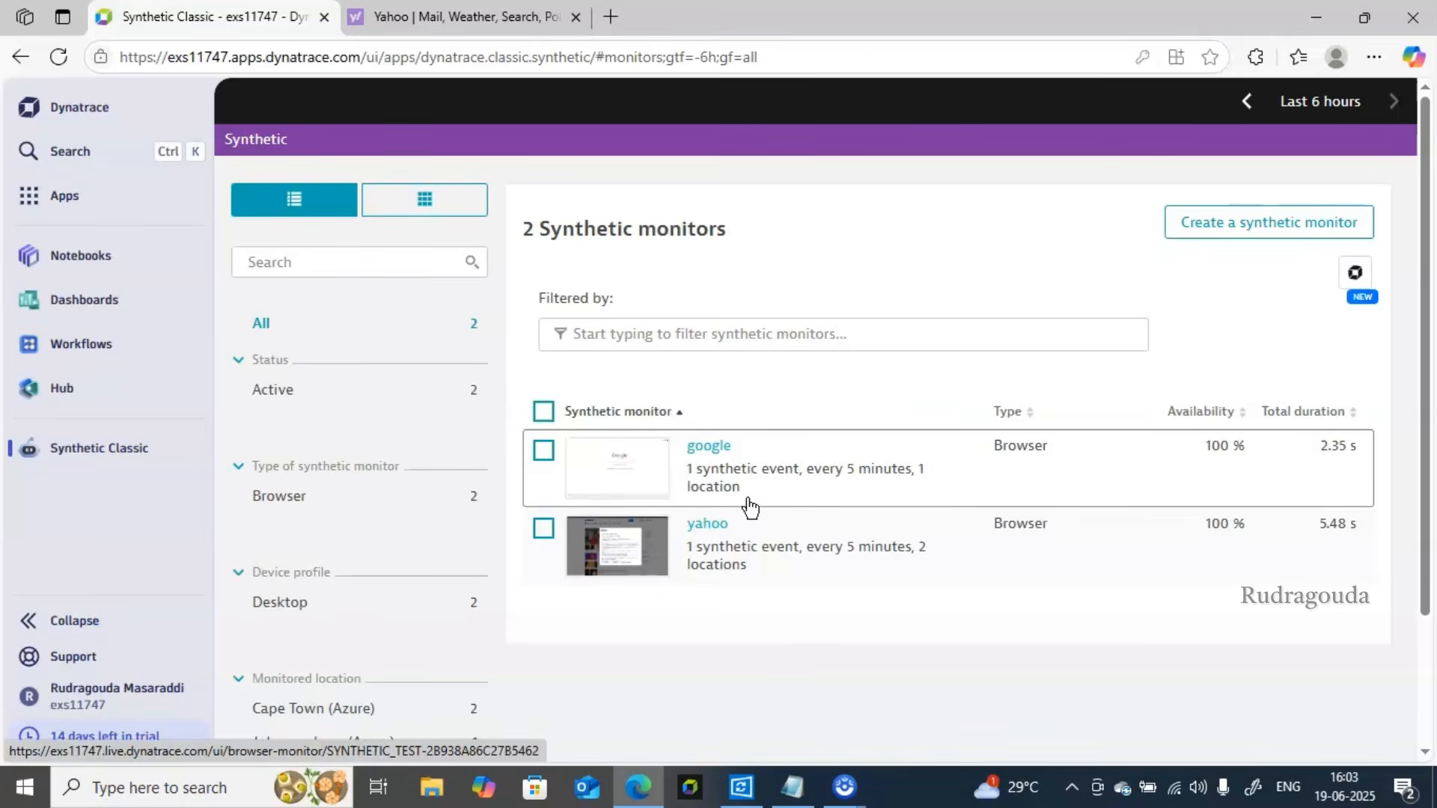
left_click(723, 522)
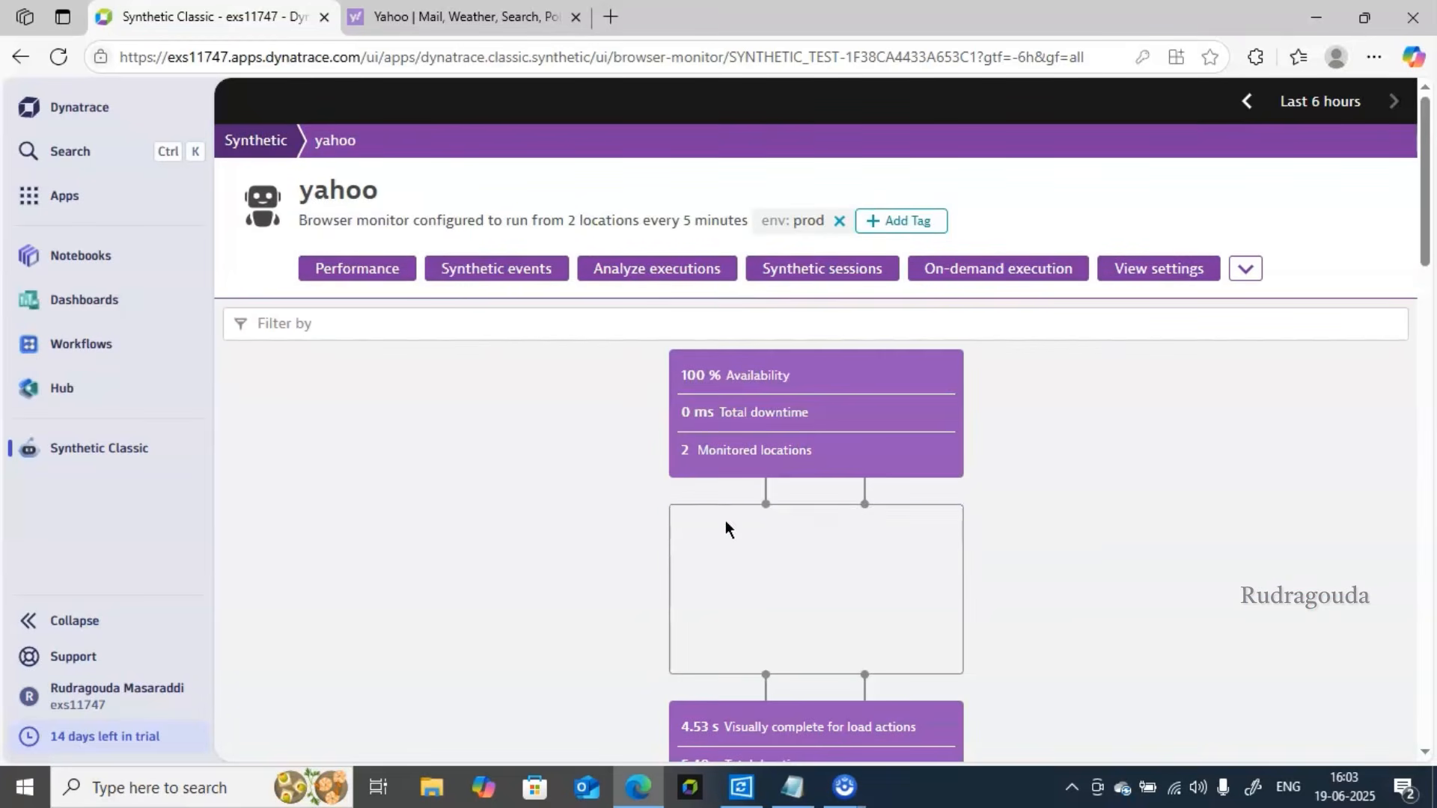
left_click(1181, 271)
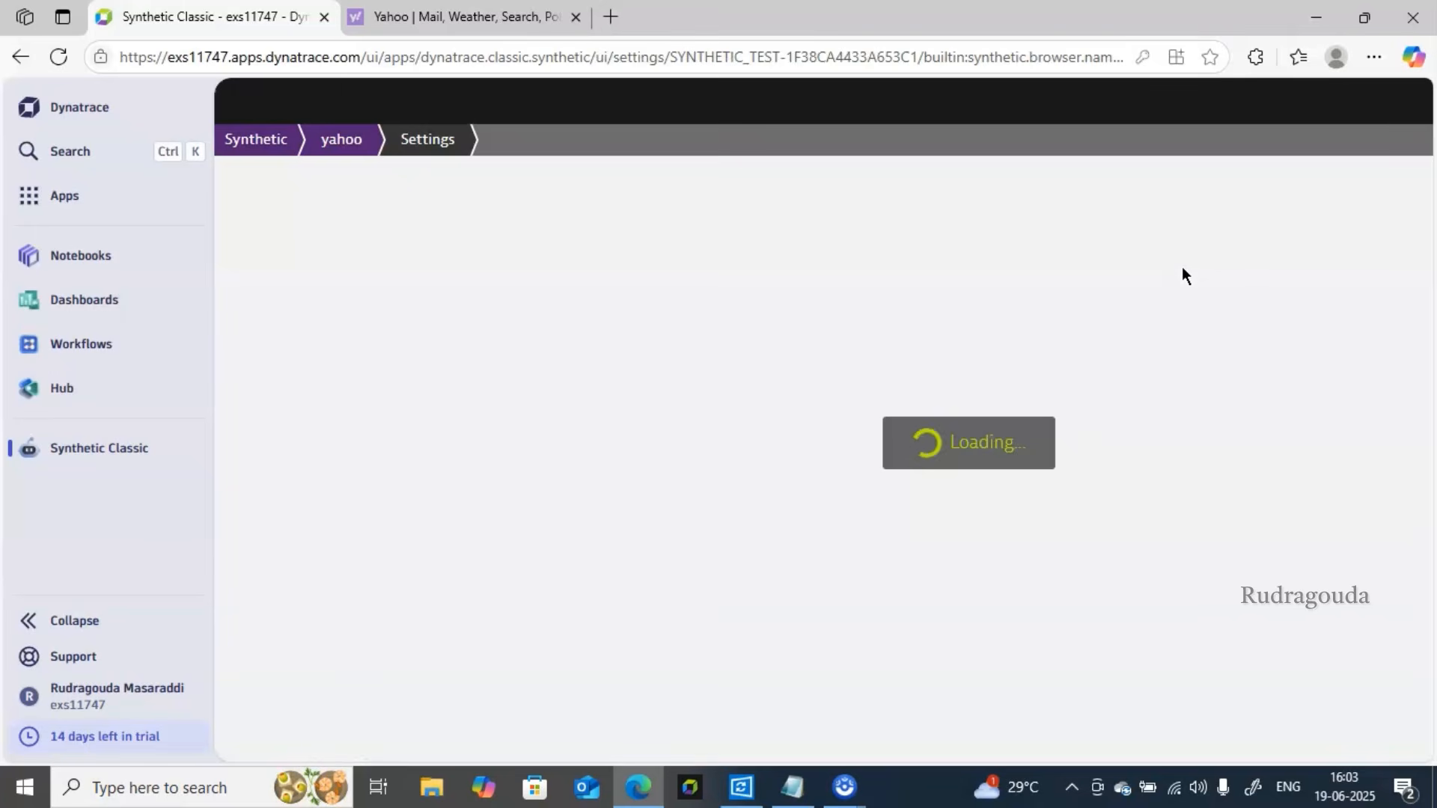
left_click(437, 154)
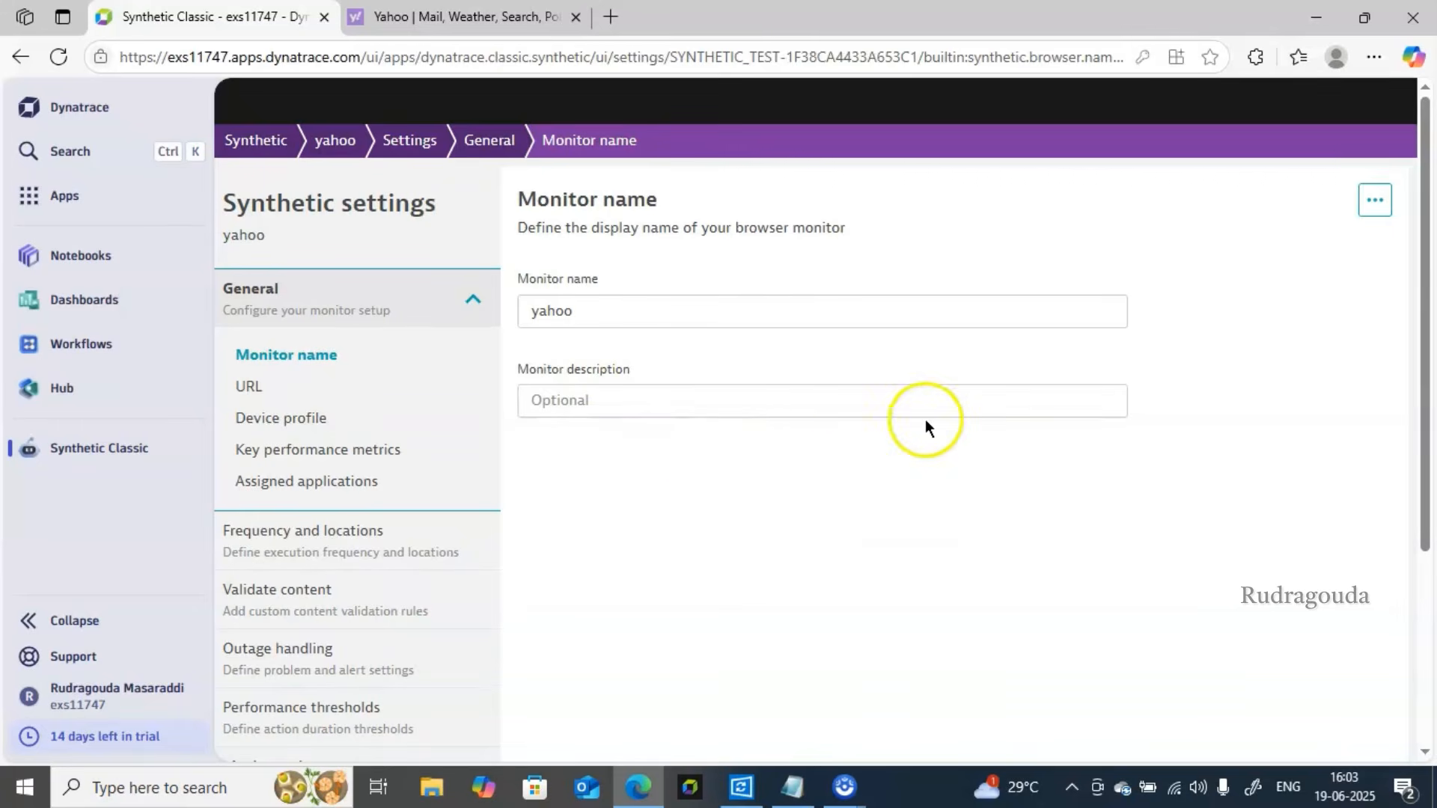
left_click(683, 312)
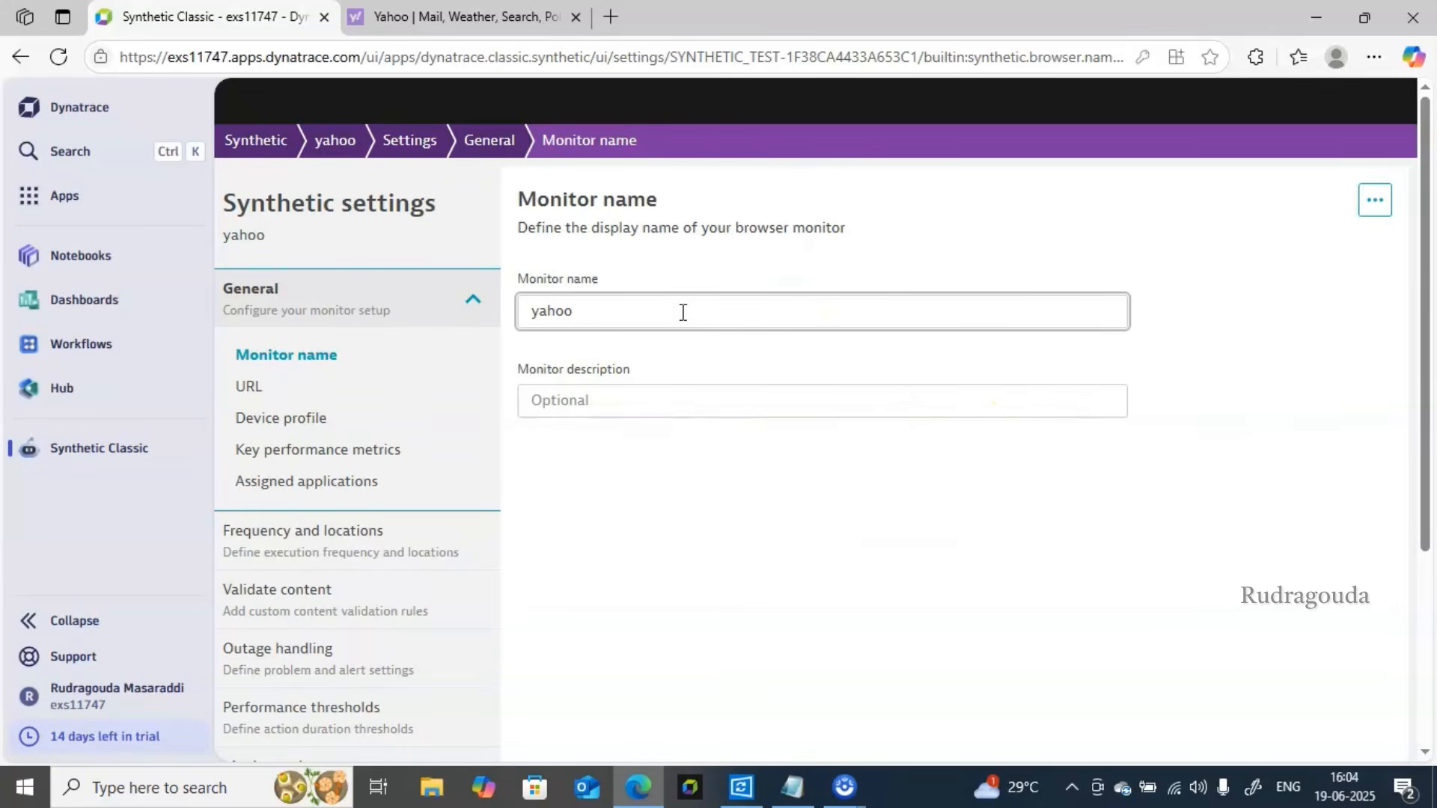
type("web page")
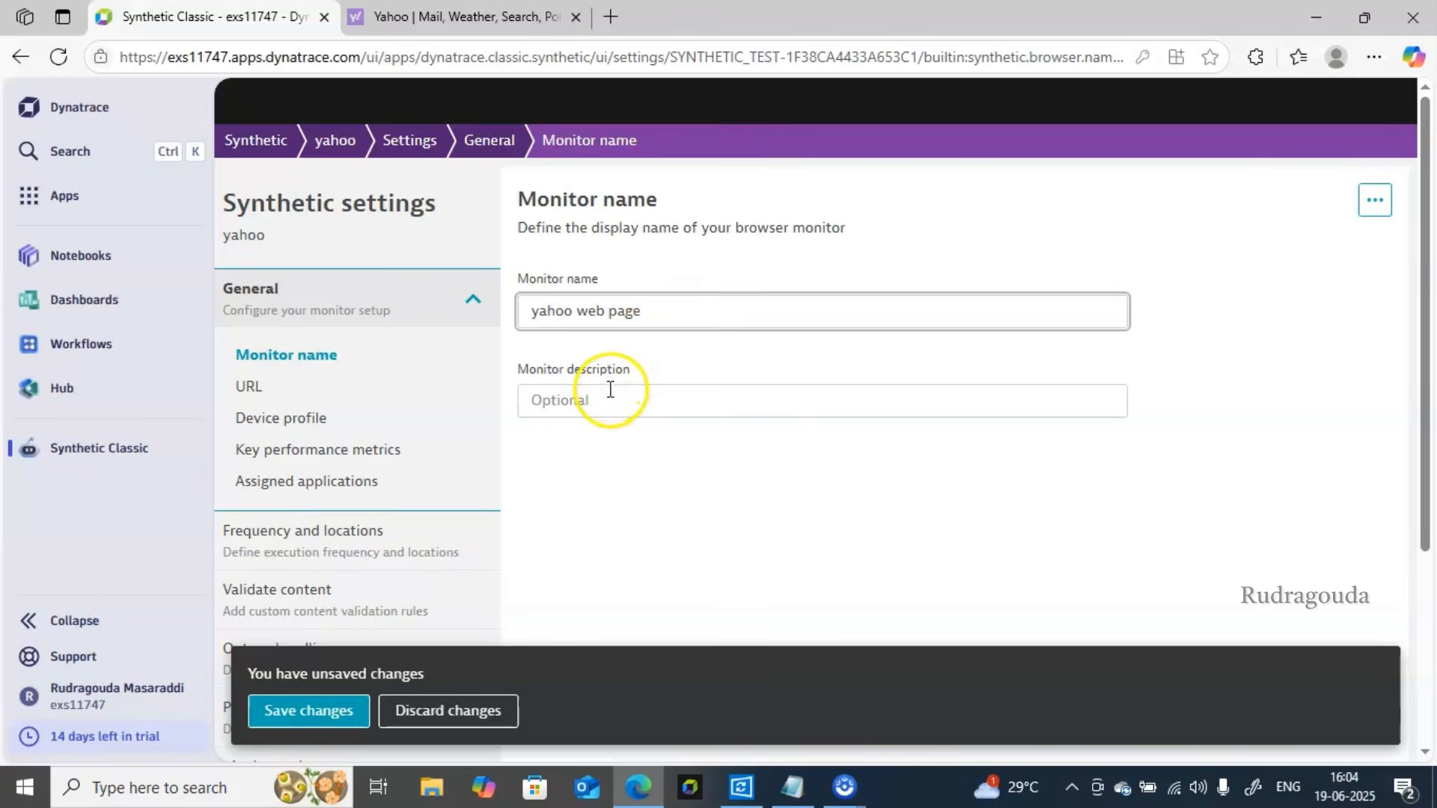
left_click(610, 389)
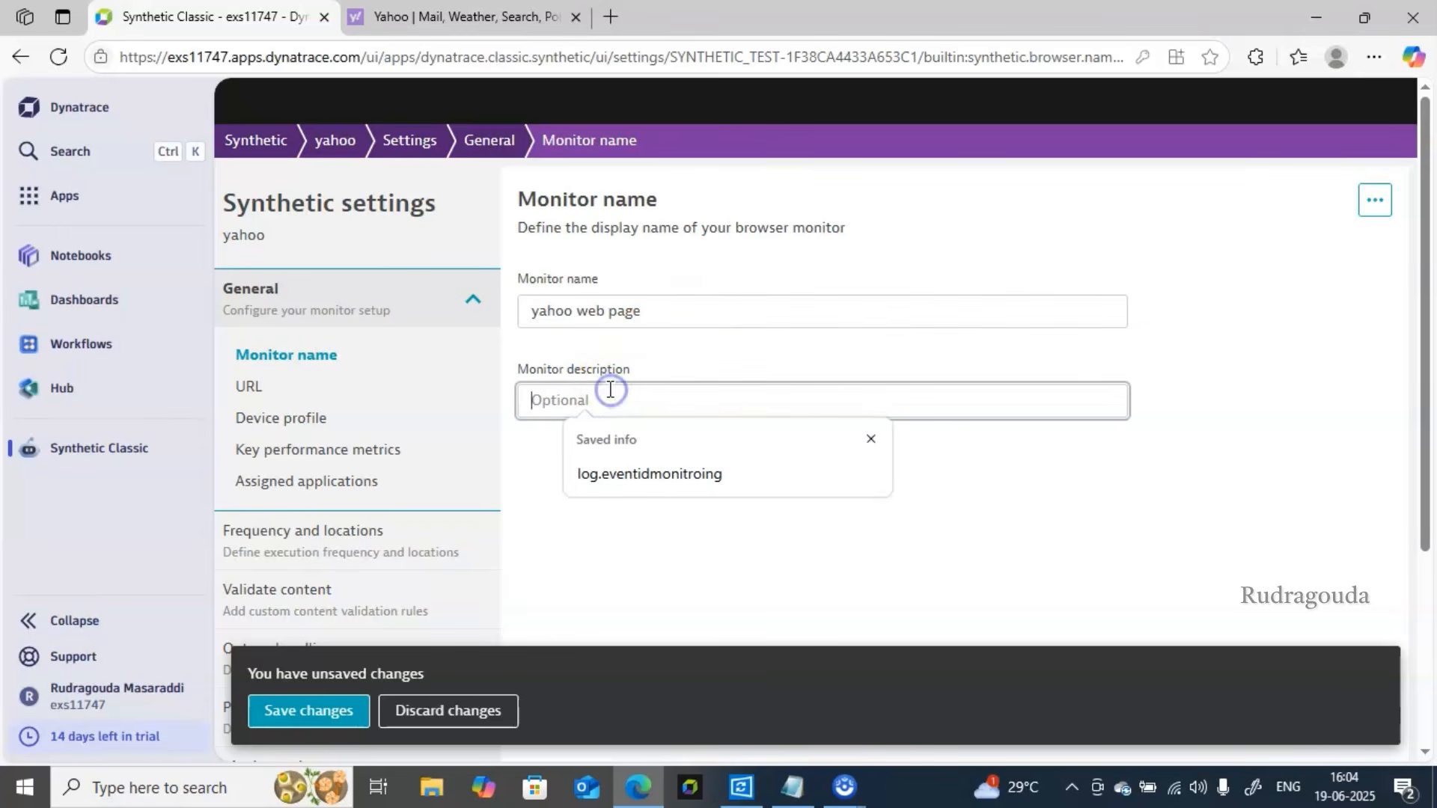
left_click(682, 478)
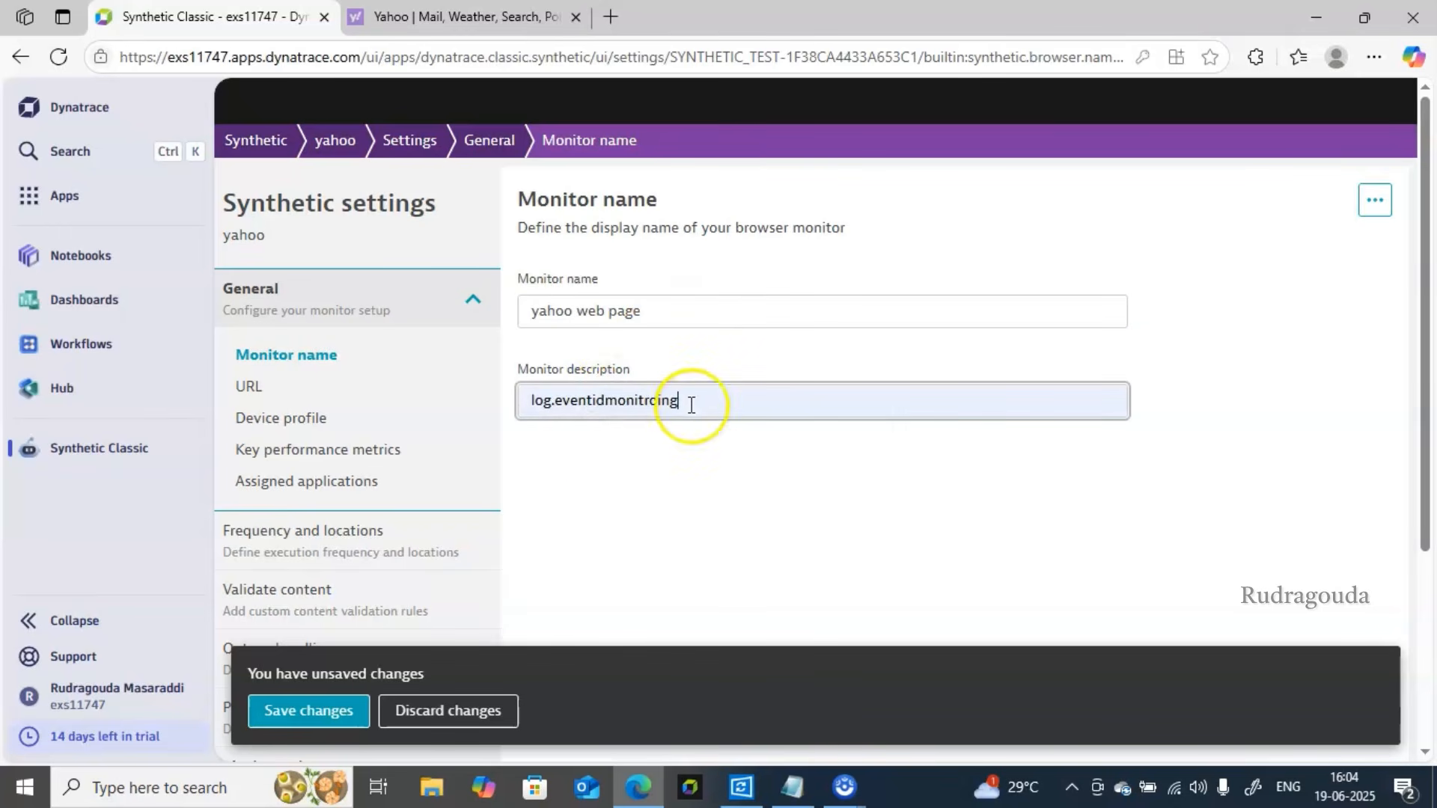
left_click_drag(690, 401, 380, 408)
key("BackSpace")
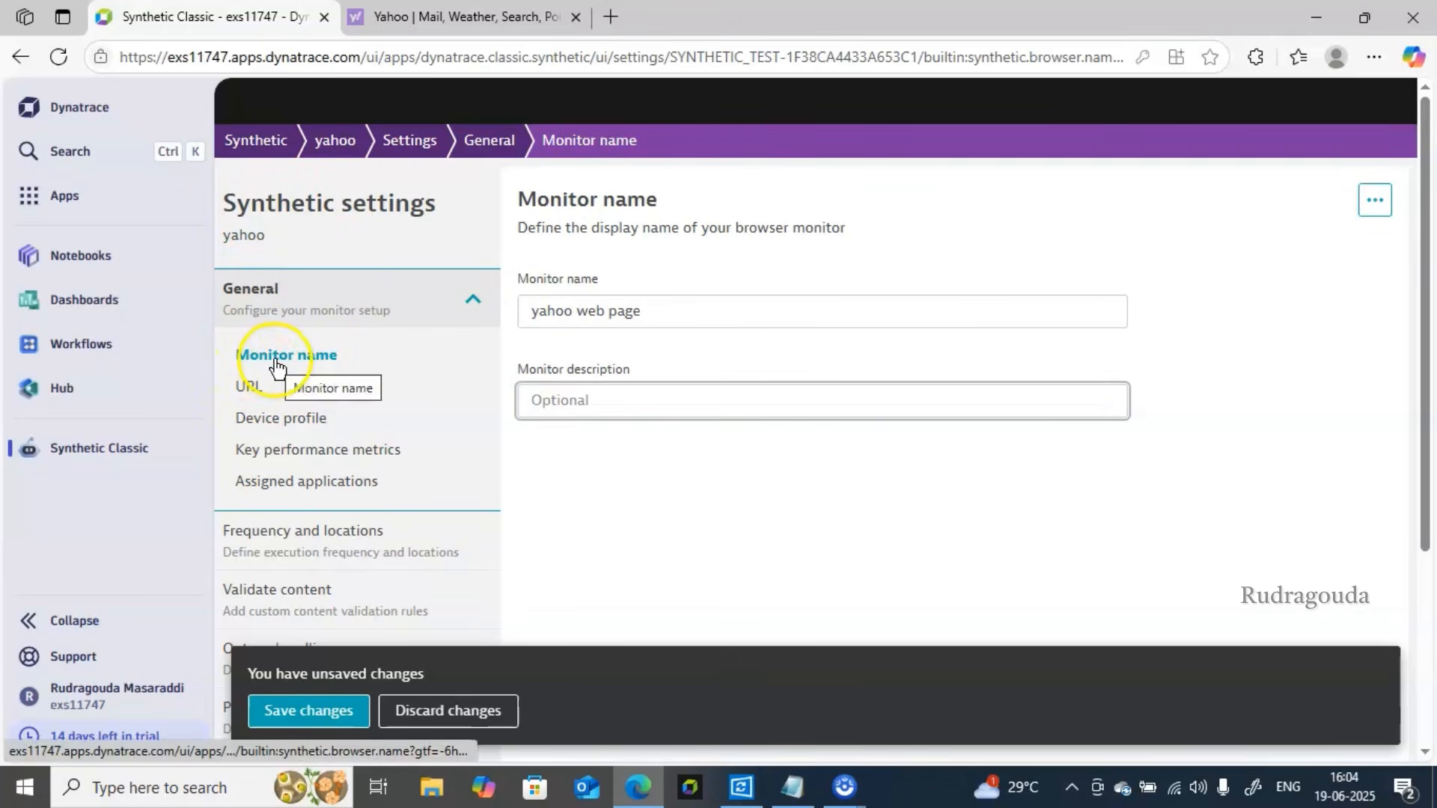
- Save the monitor's name change and view the monitor's website URL setting
left_click(337, 720)
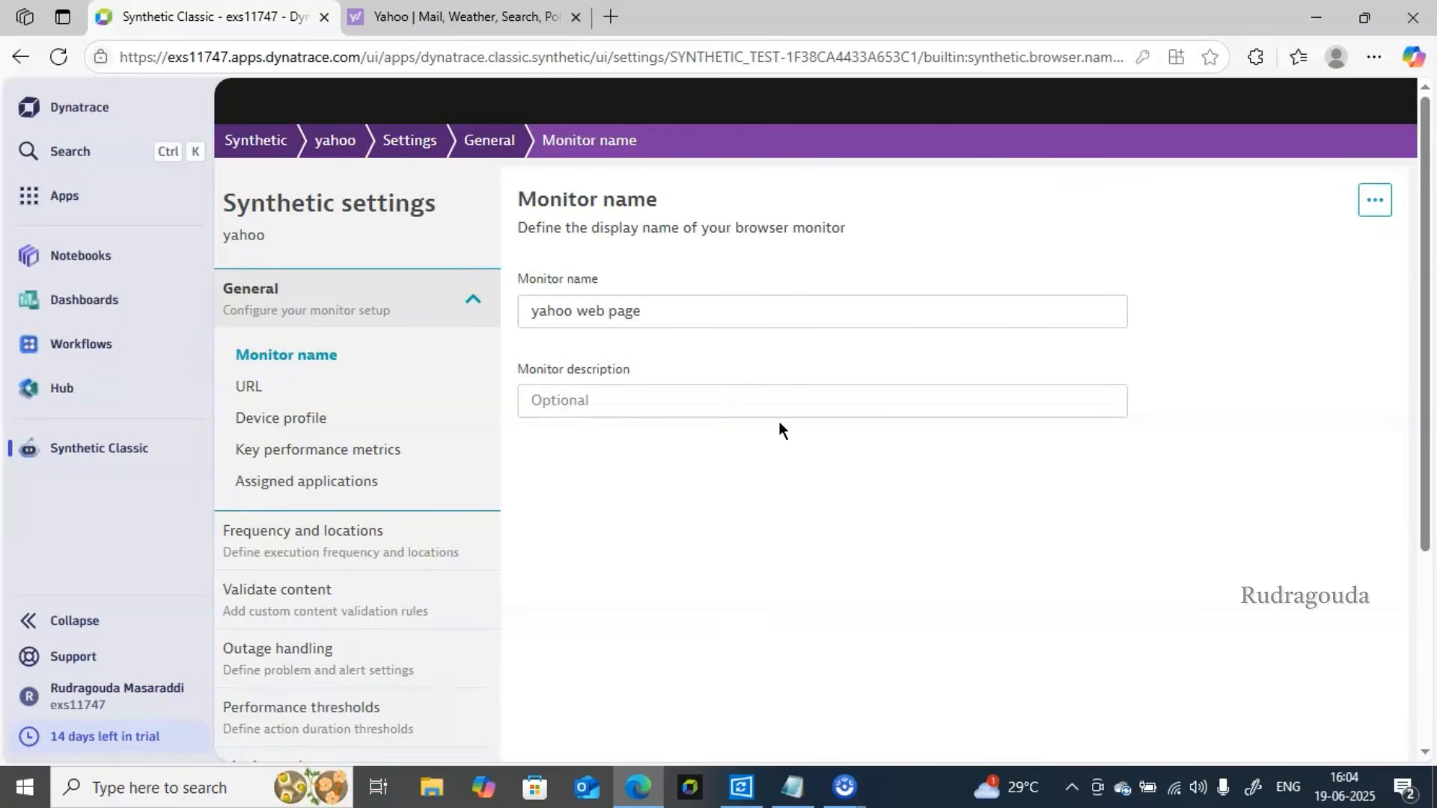
left_click(249, 380)
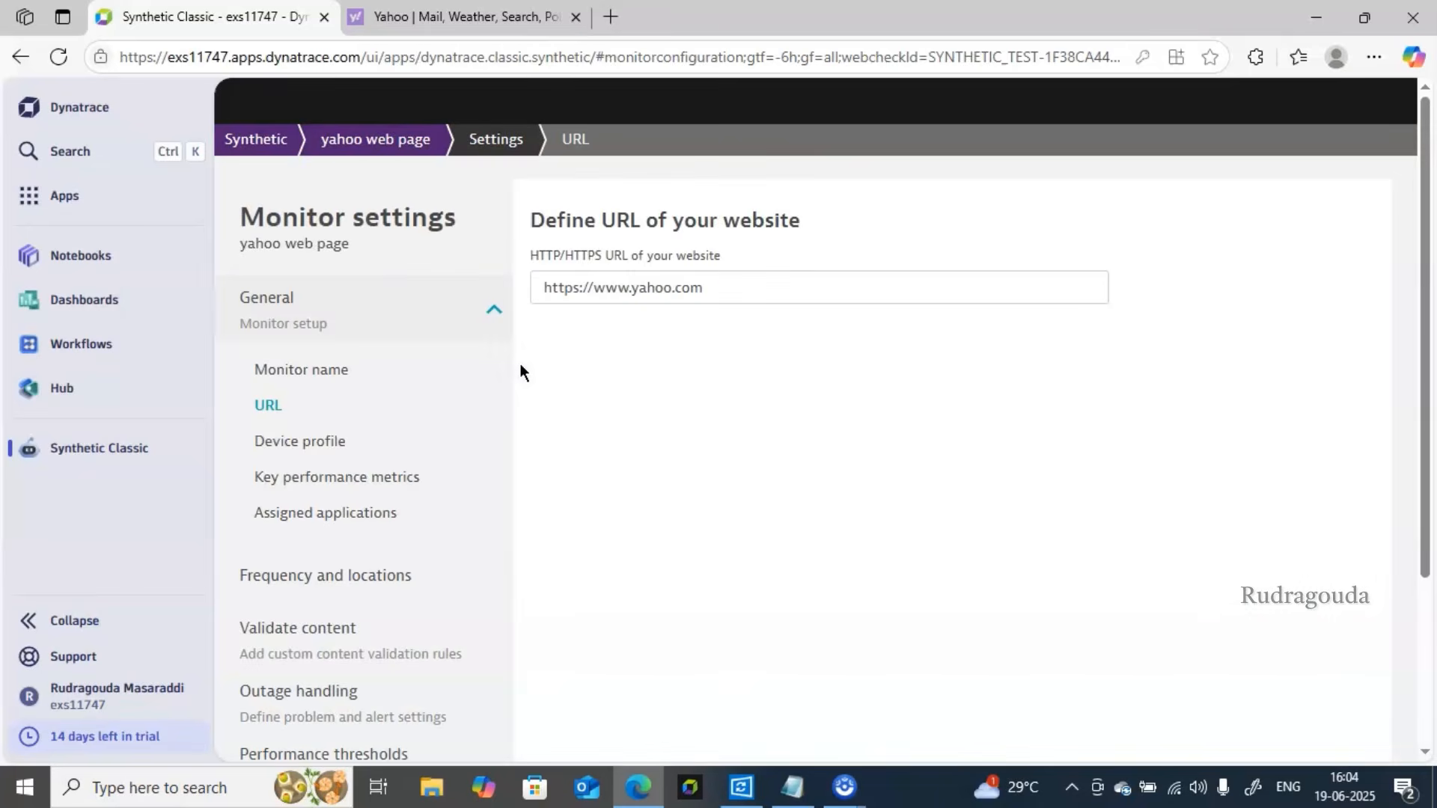
left_click(765, 303)
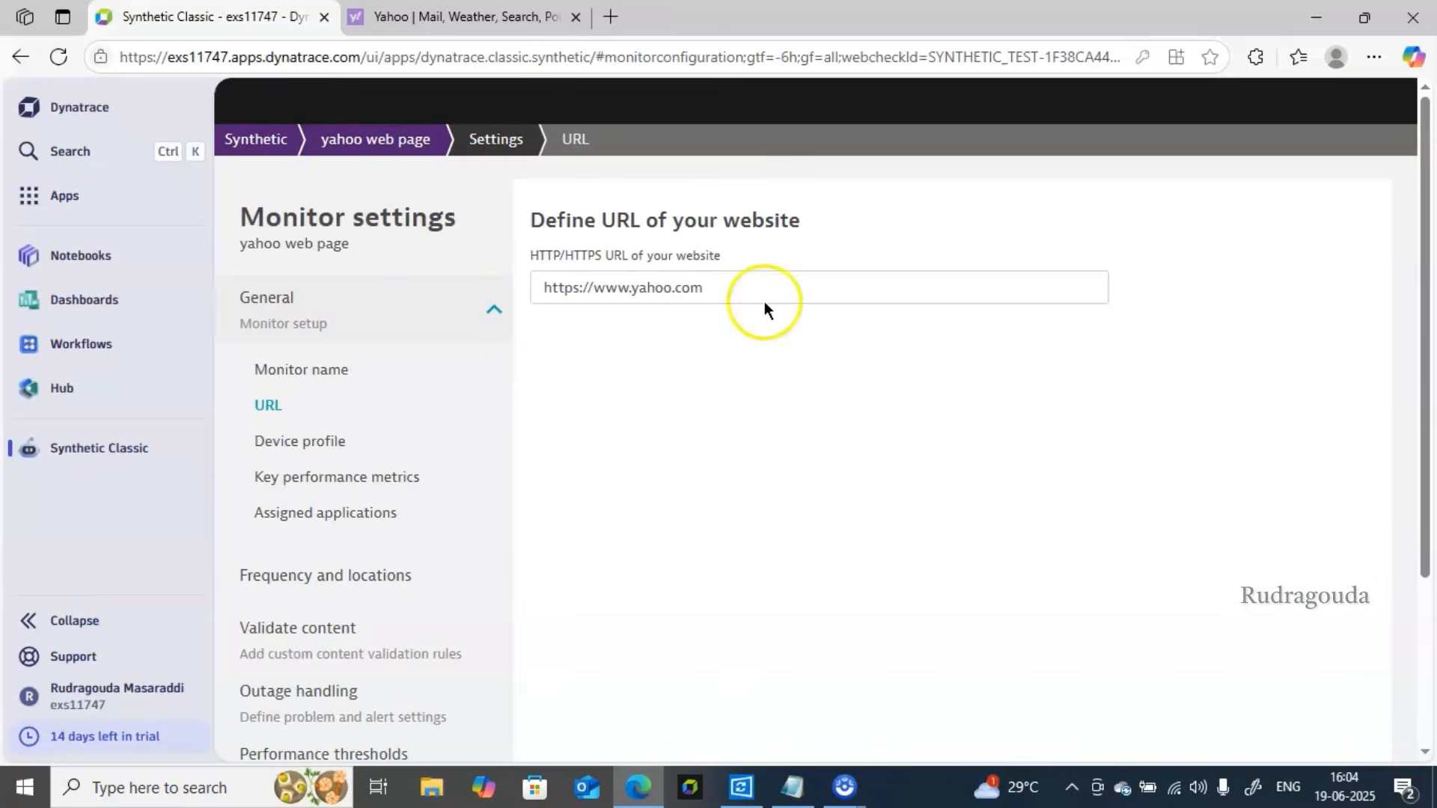
left_click(783, 284)
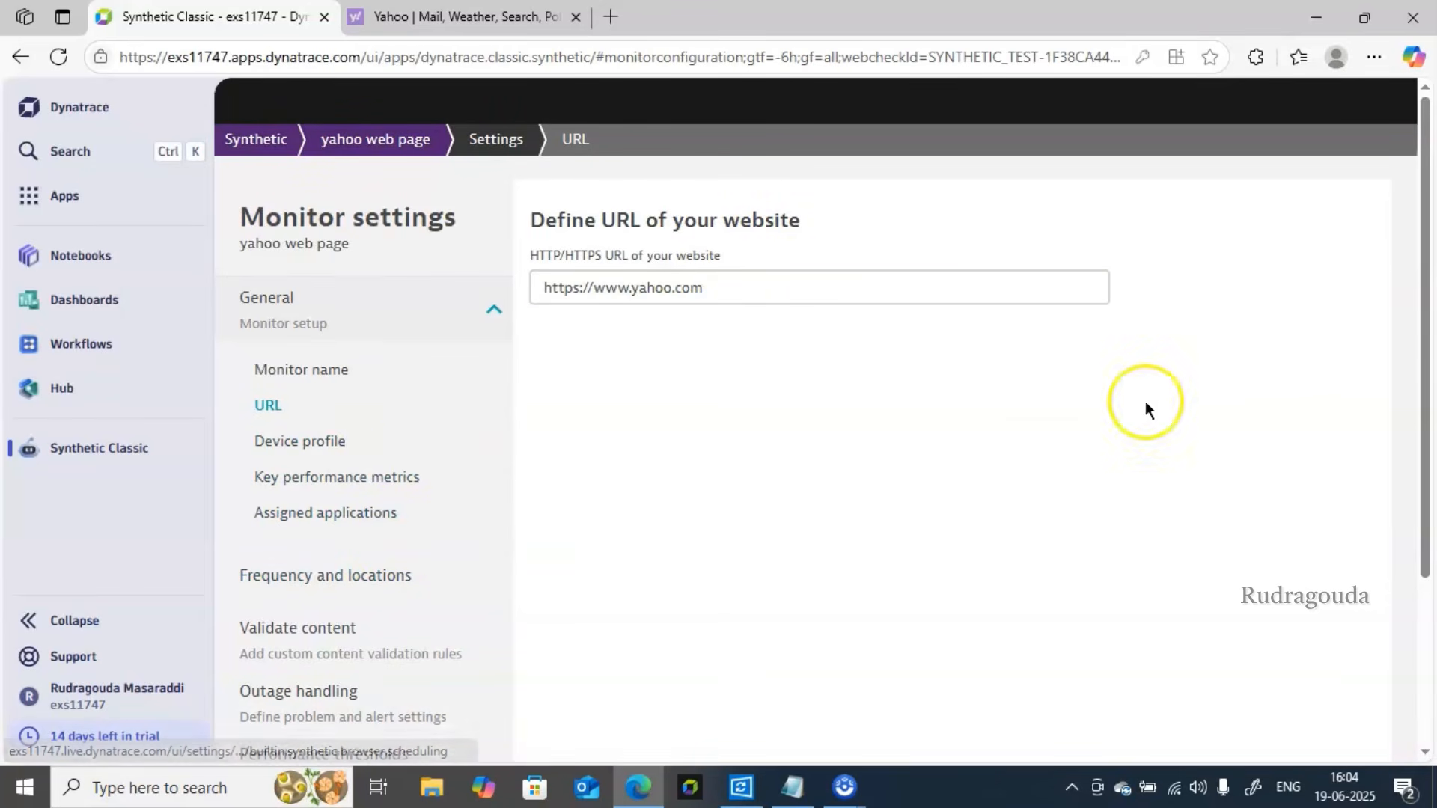
- Open the monitor's content validation settings and check the Yahoo home page for text that can be validated, such as News
left_click(315, 644)
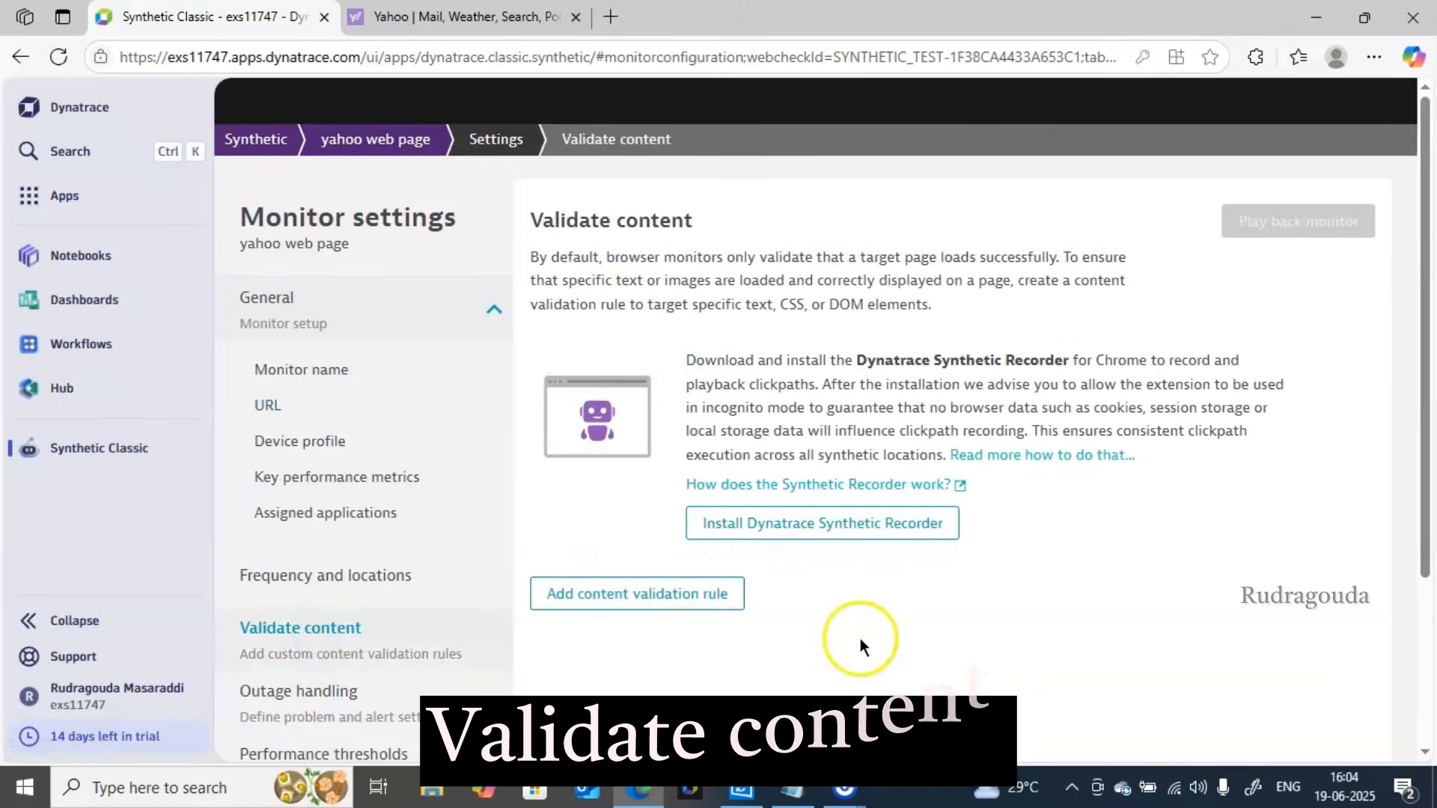
left_click(411, 16)
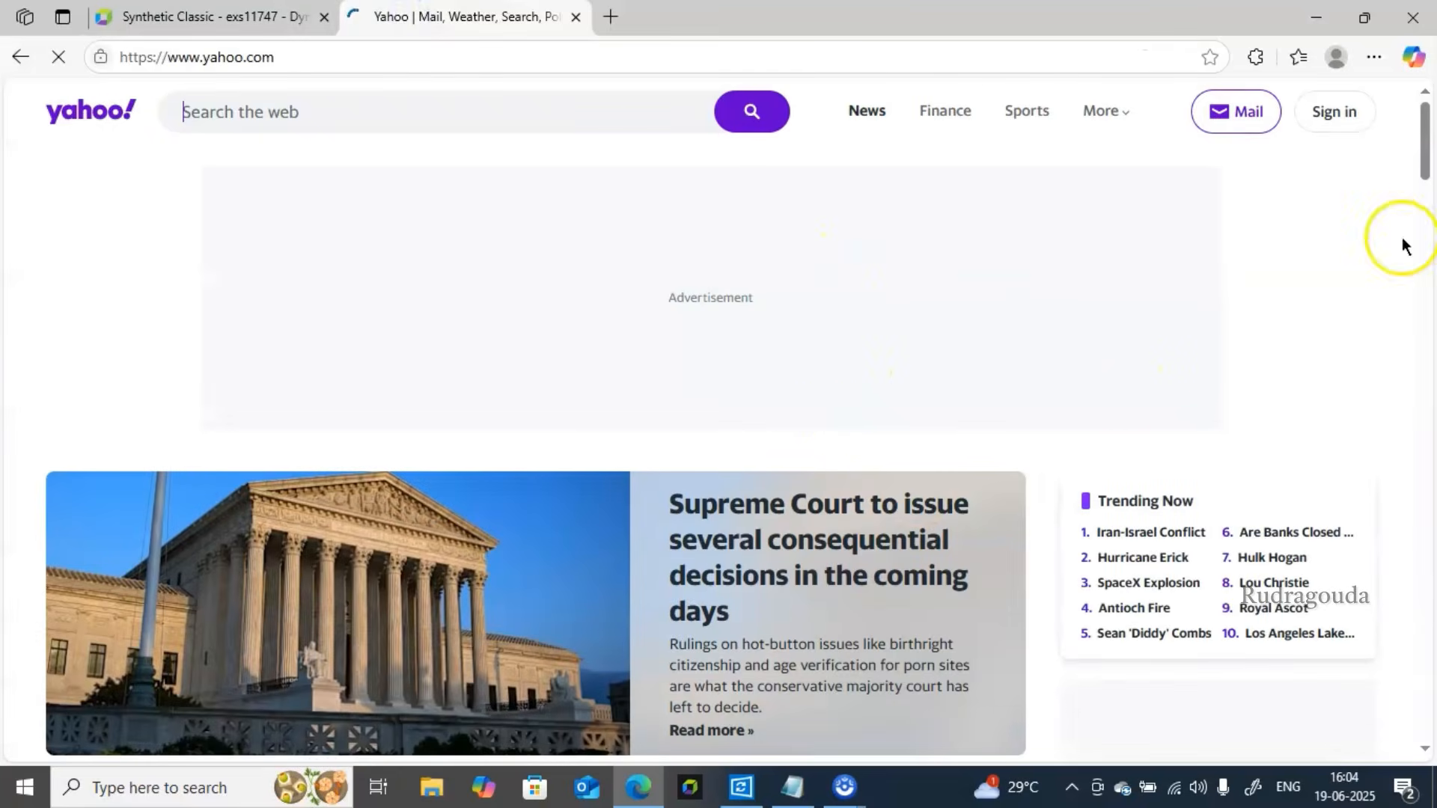
left_click_drag(1425, 161, 1424, 198)
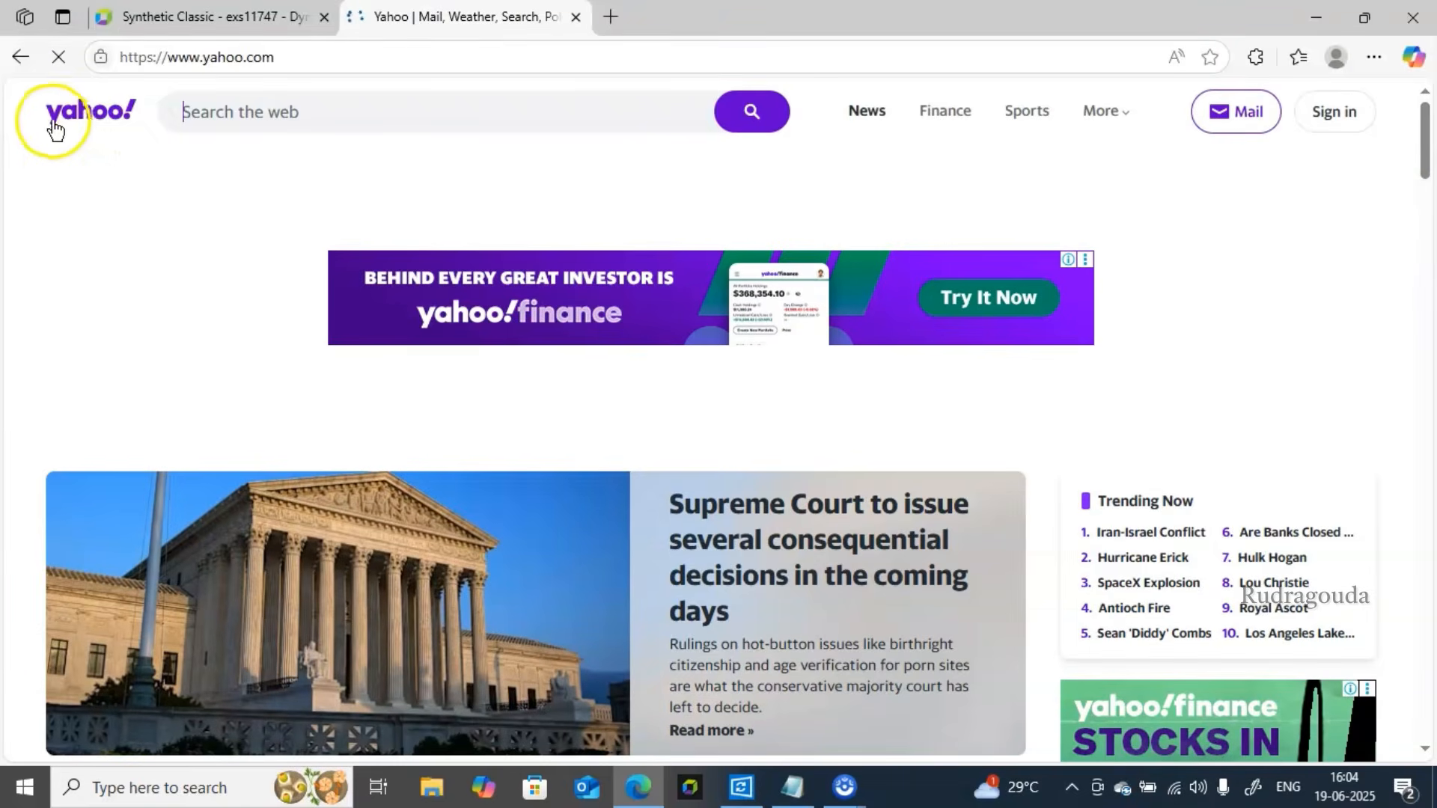
left_click(846, 118)
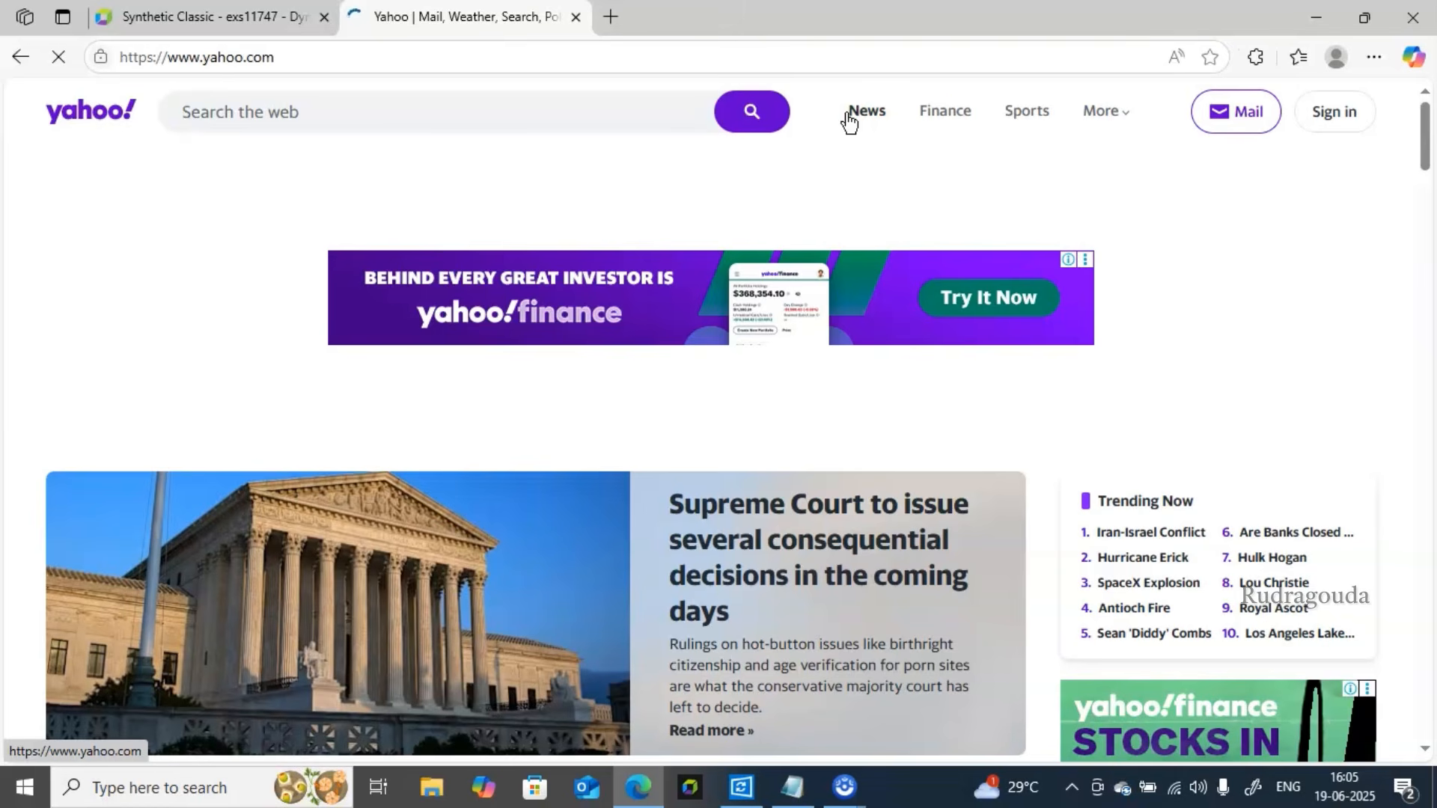
left_click(901, 159)
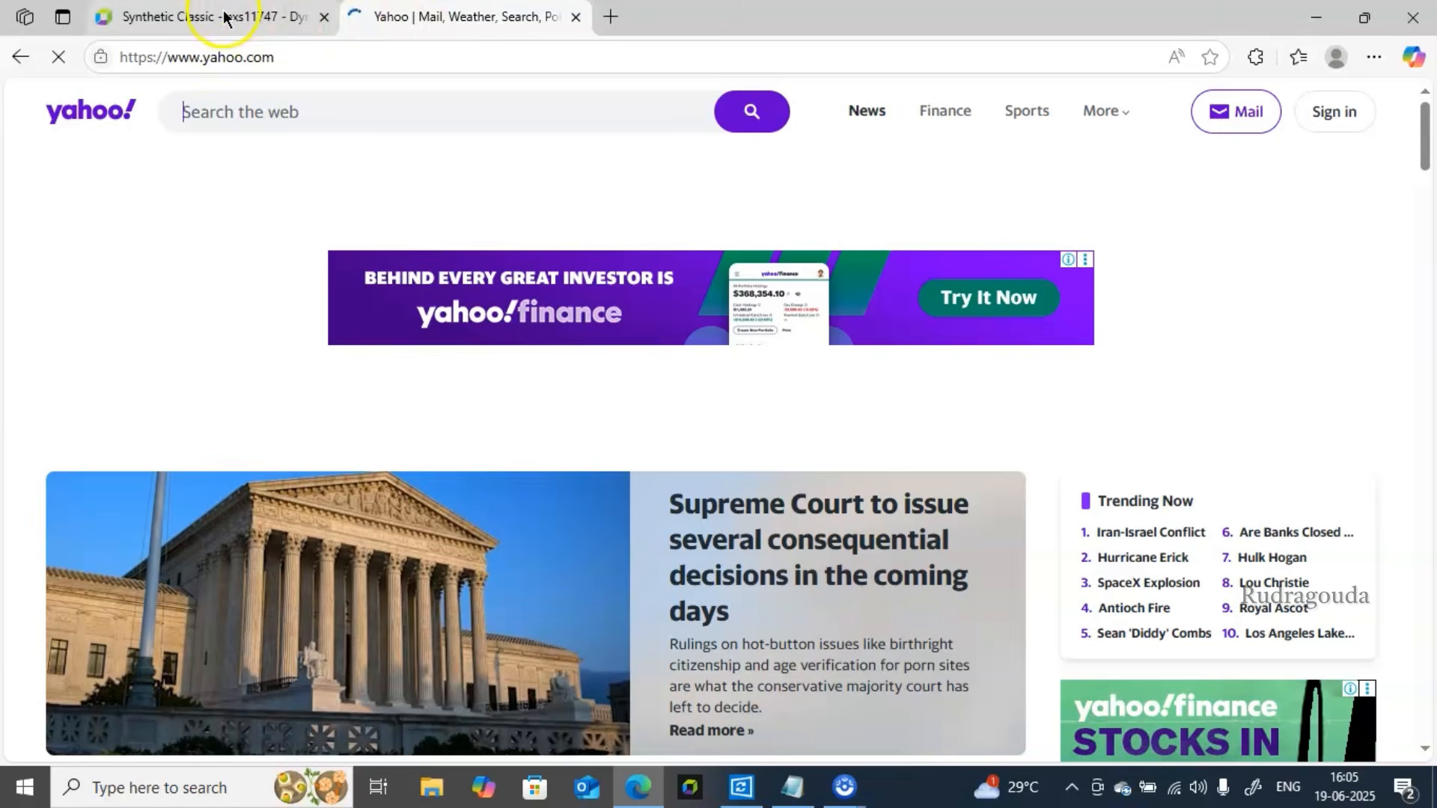
- Add a content validation rule in Dynatrace that passes if the website contains the visible text "NEWS", and save the monitor changes
left_click(273, 15)
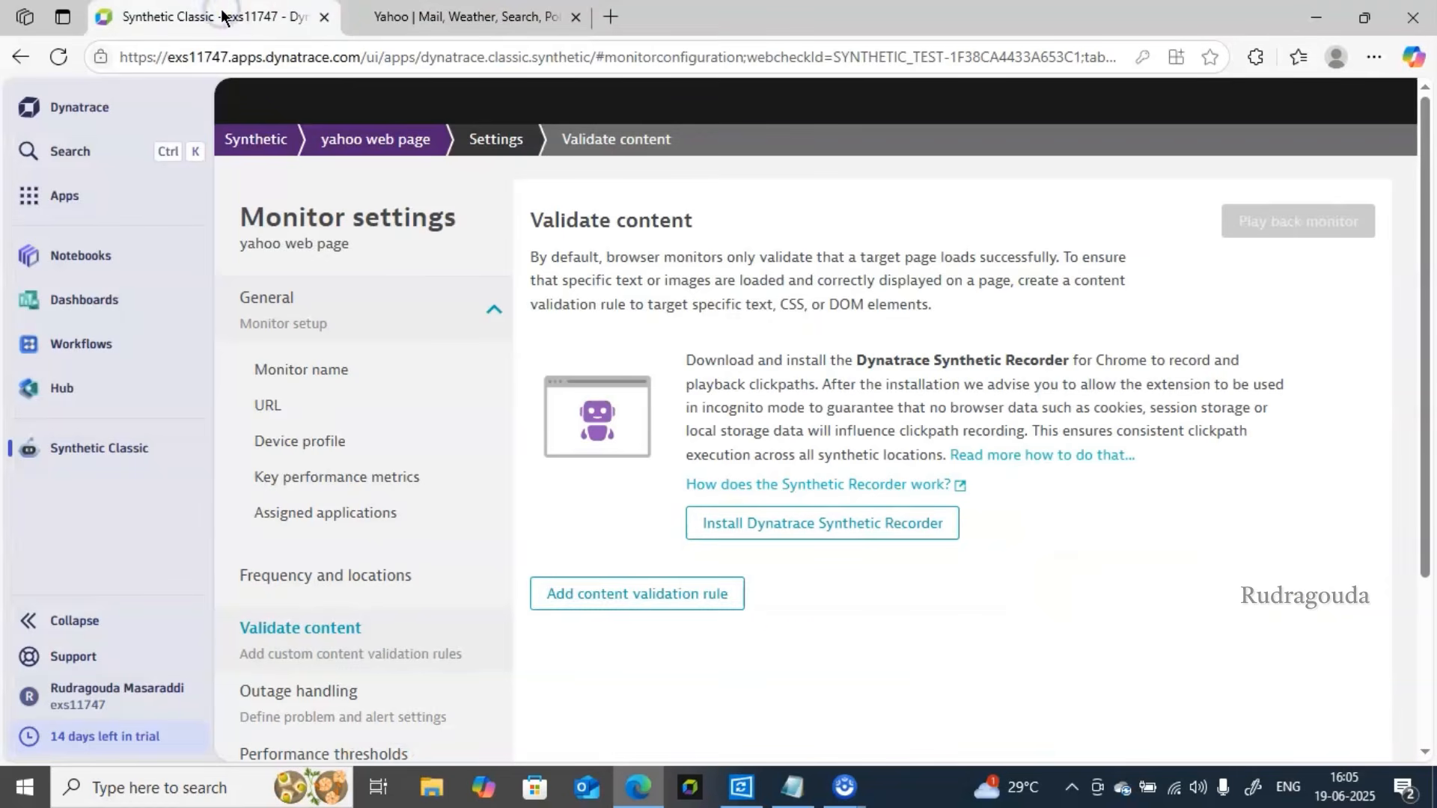
left_click(583, 599)
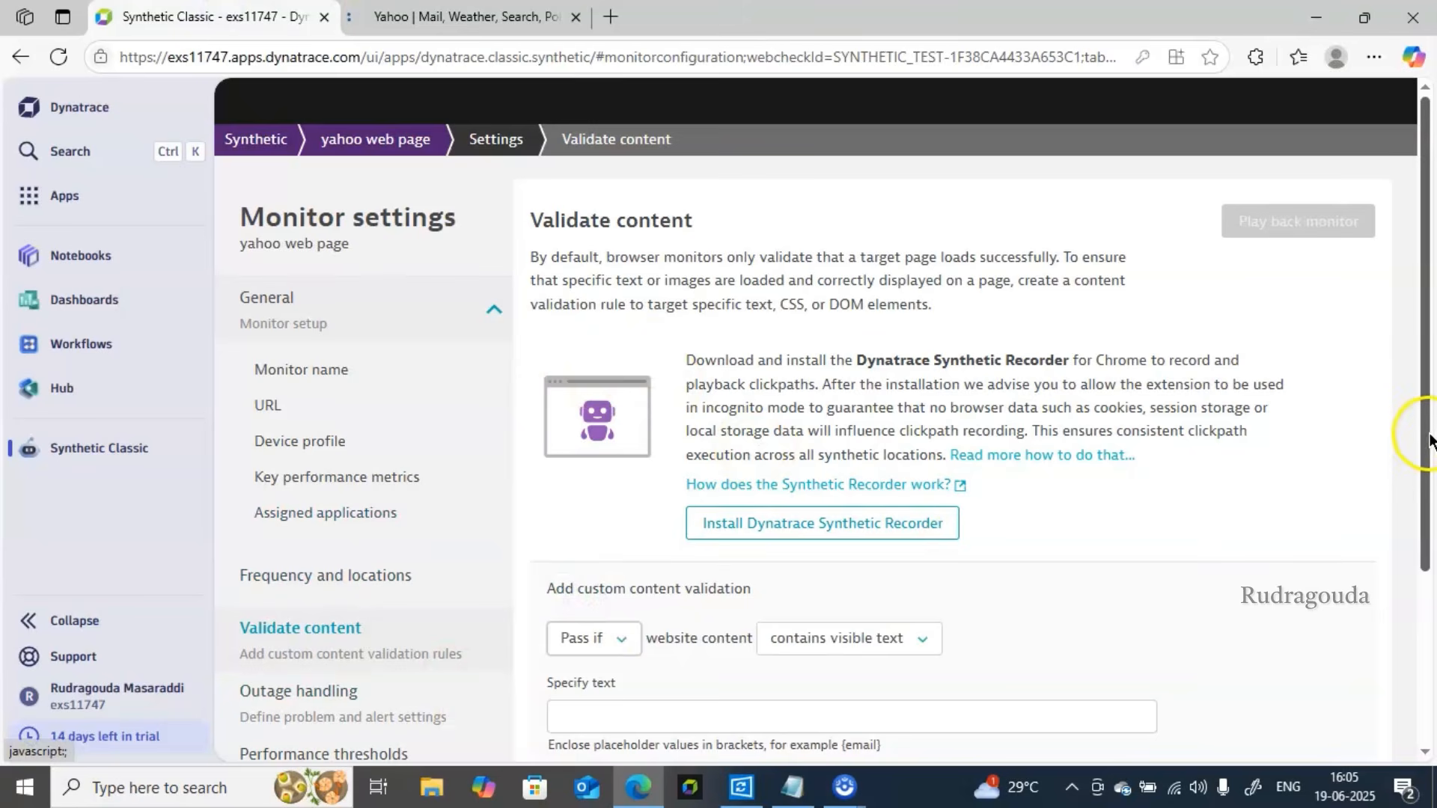
left_click_drag(1425, 442, 1426, 562)
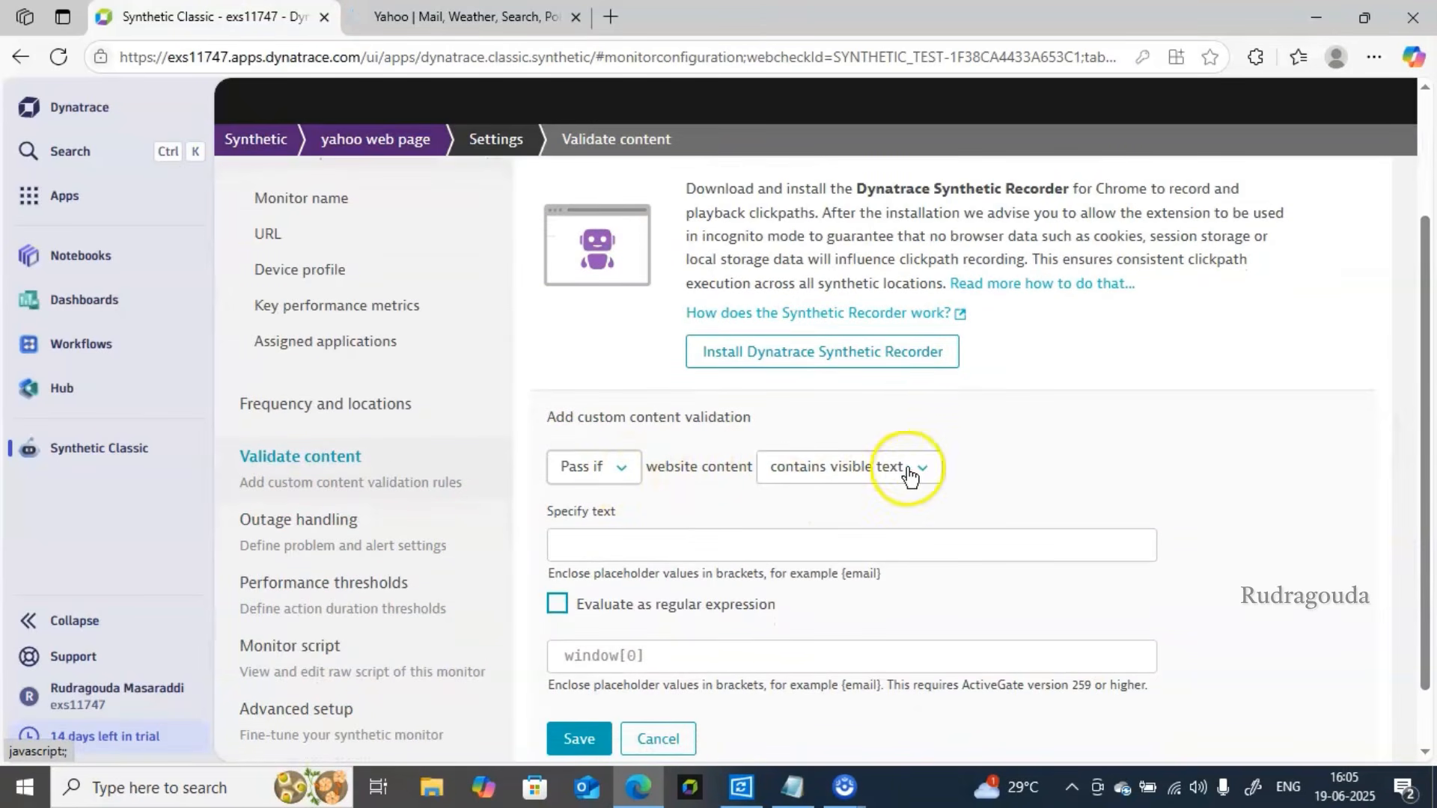
left_click(672, 544)
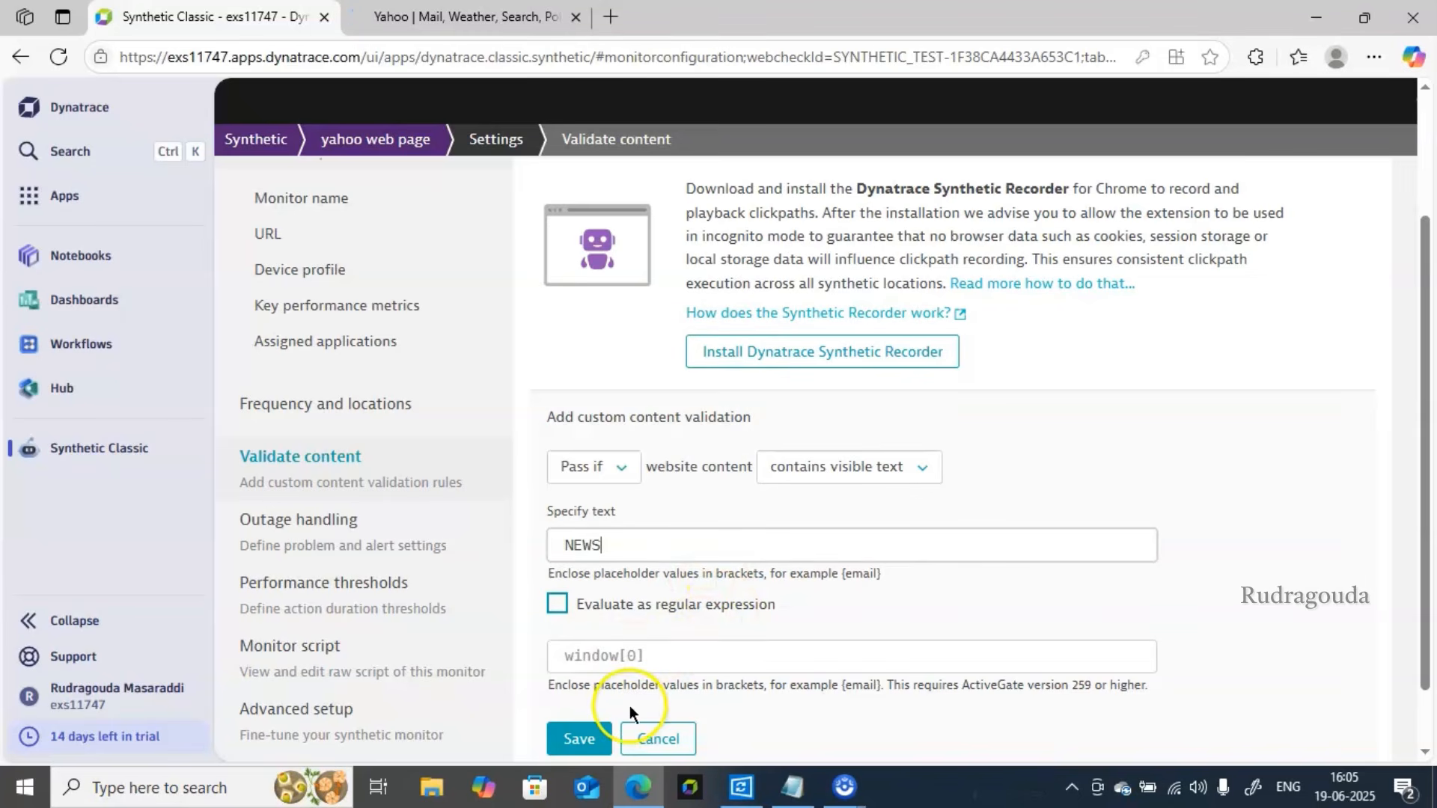
left_click(579, 738)
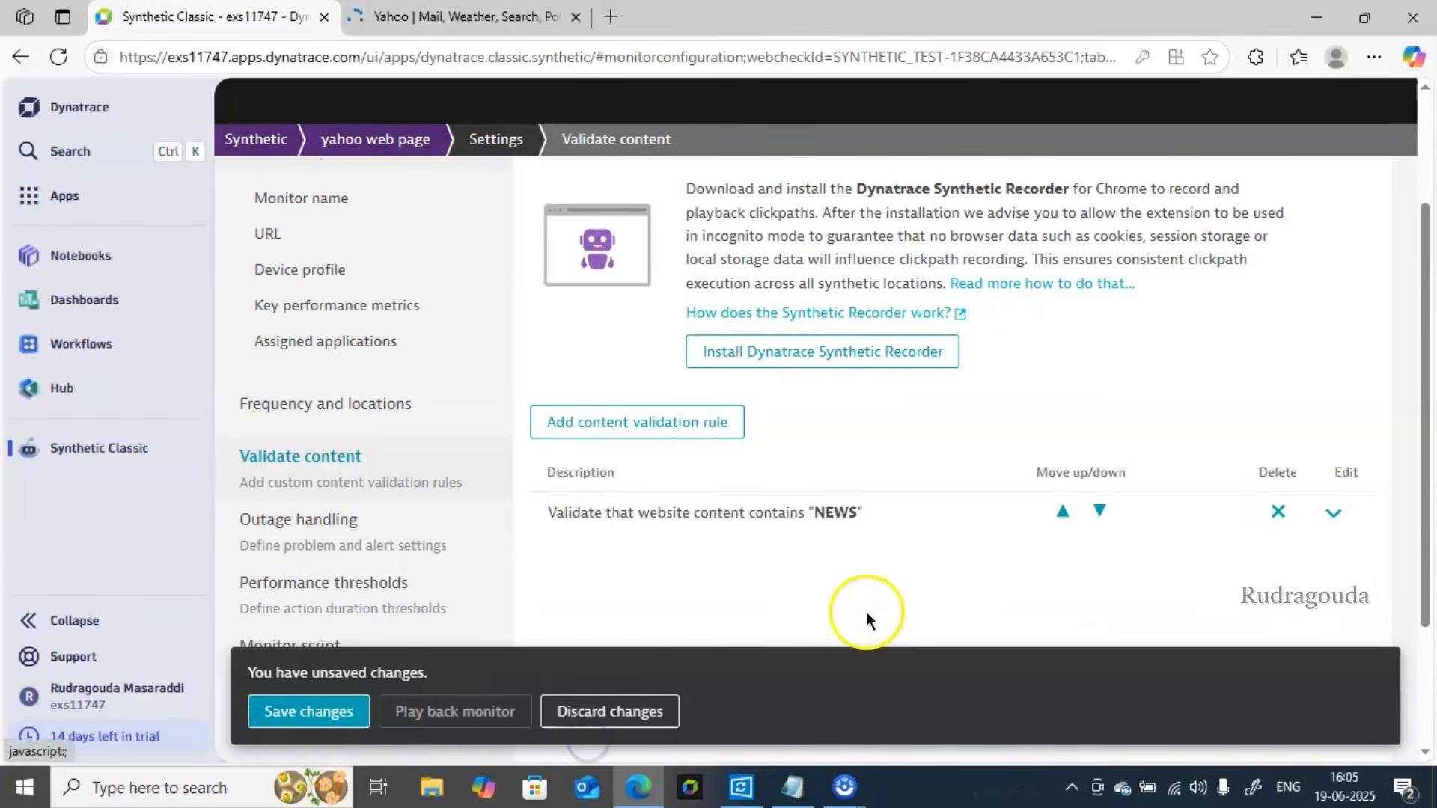
left_click(303, 722)
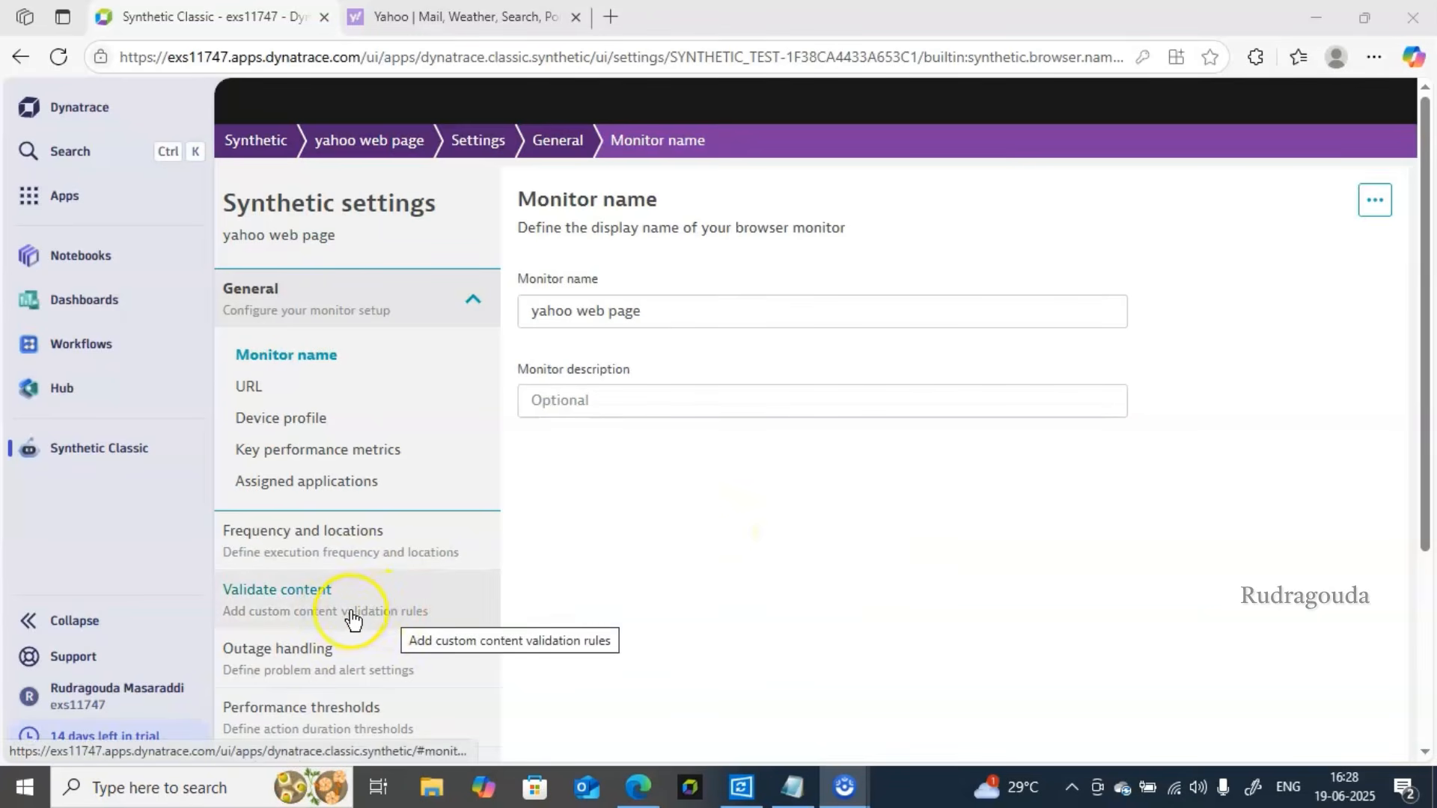
- In the monitor's performance threshold settings, enable generating a problem and sending an alert on performance threshold violations
left_click(290, 723)
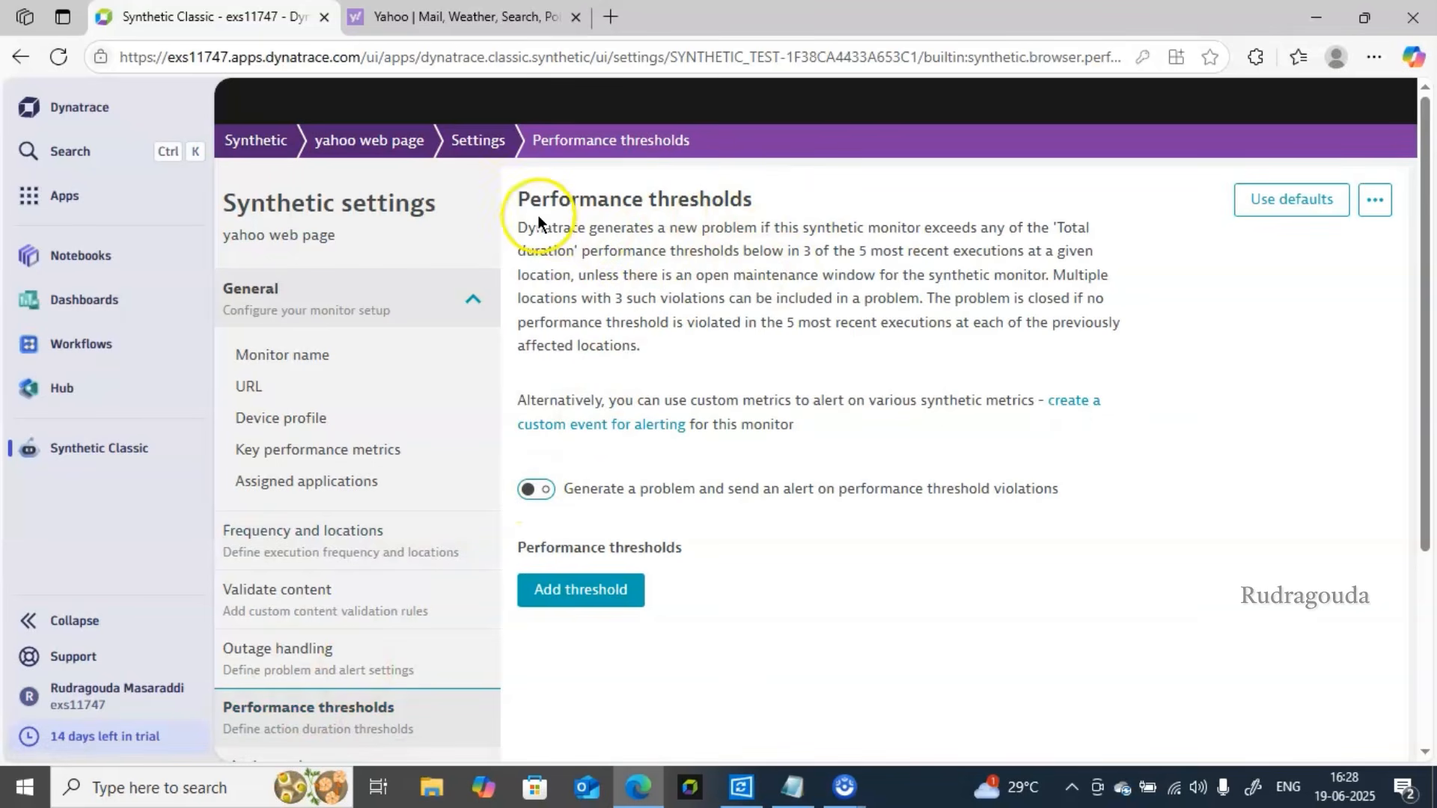
left_click_drag(533, 204, 754, 225)
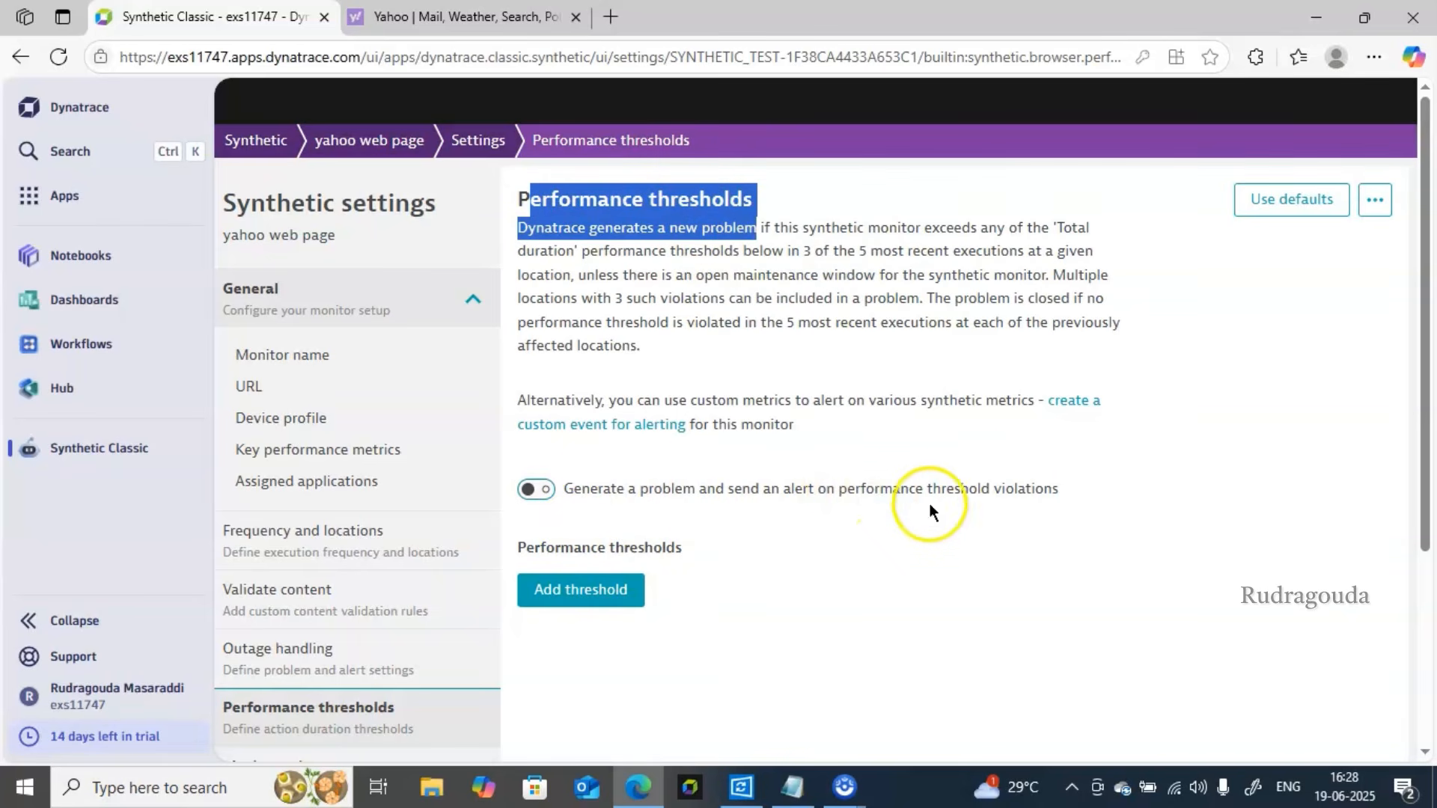
left_click(535, 489)
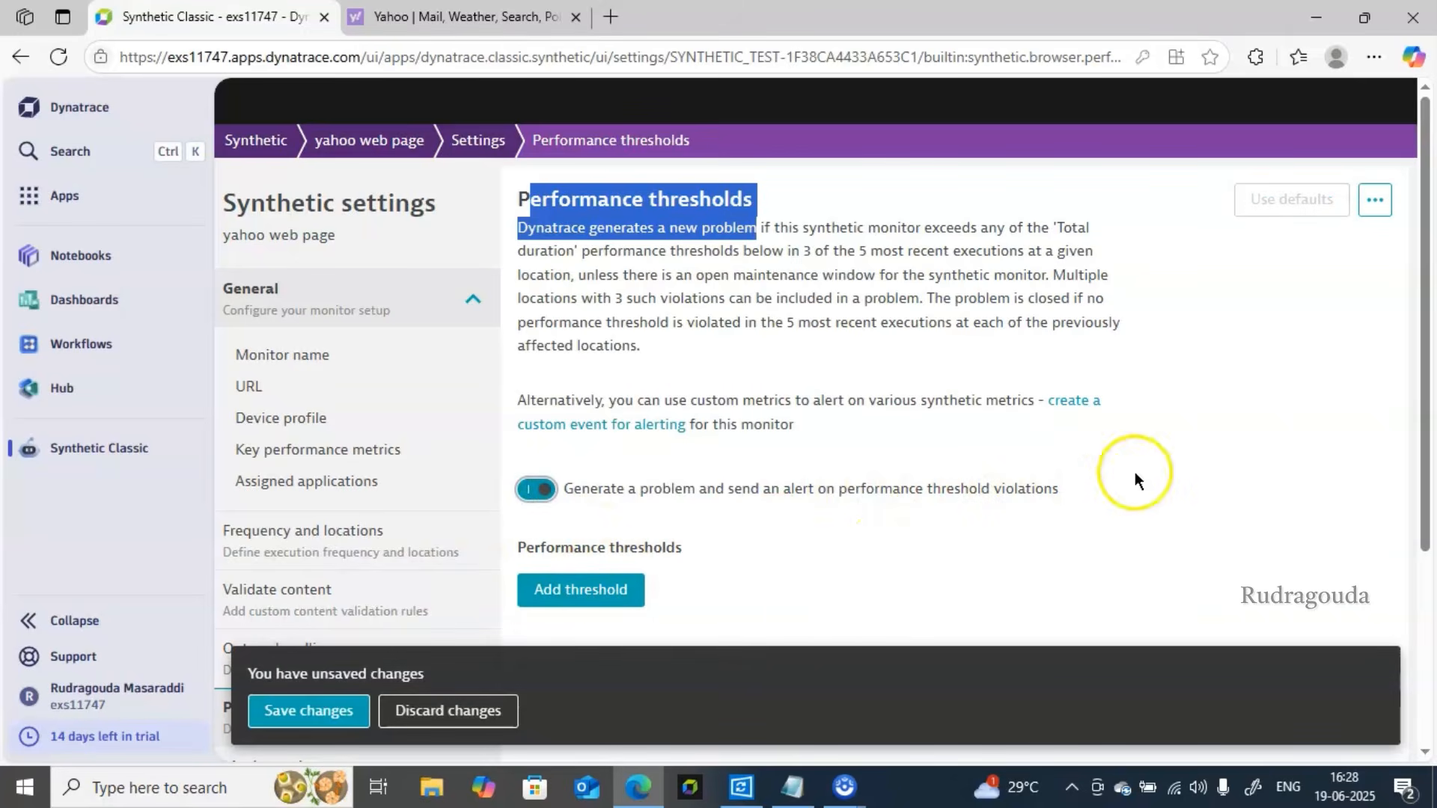
left_click_drag(1424, 439, 1429, 572)
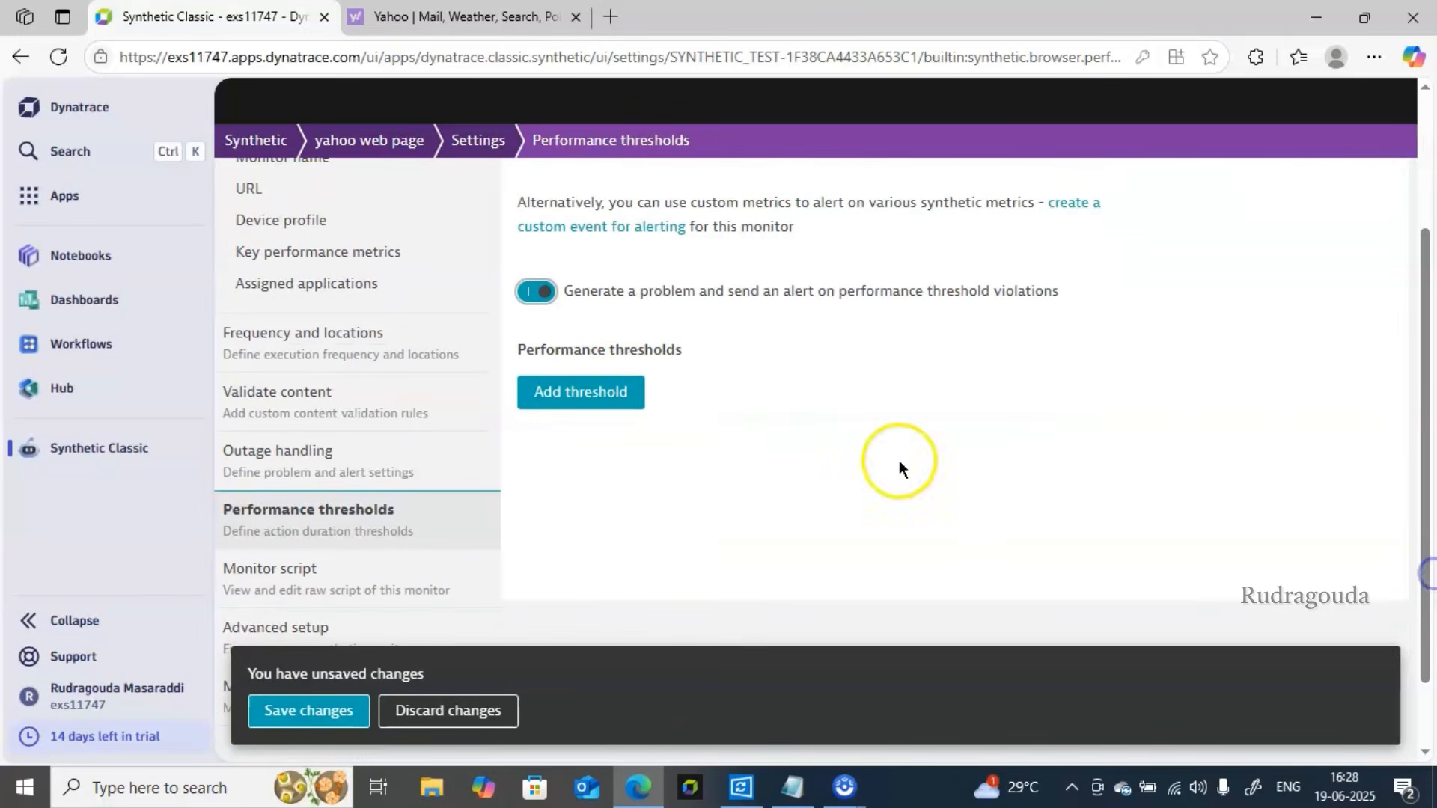
left_click(589, 390)
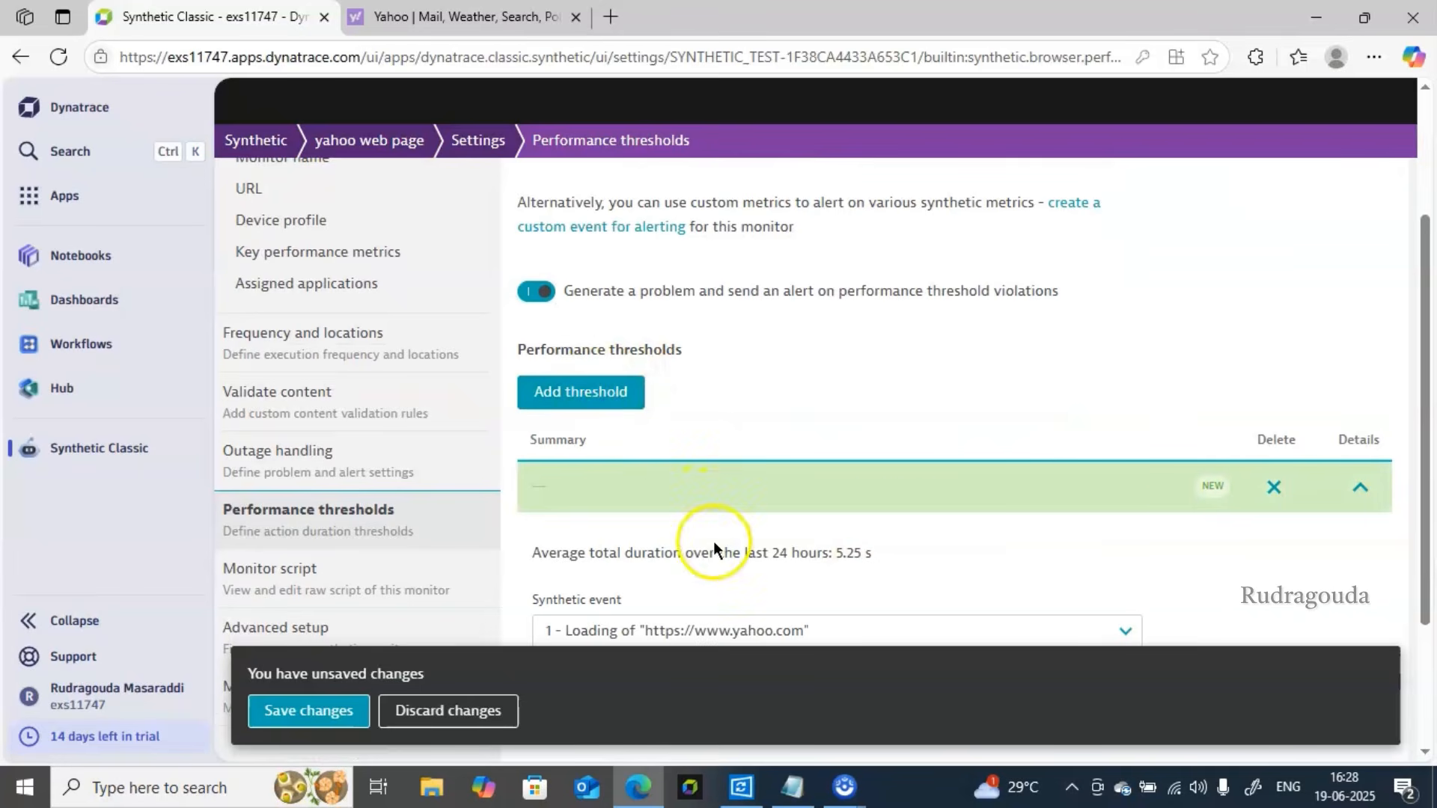
left_click_drag(1425, 372, 1428, 486)
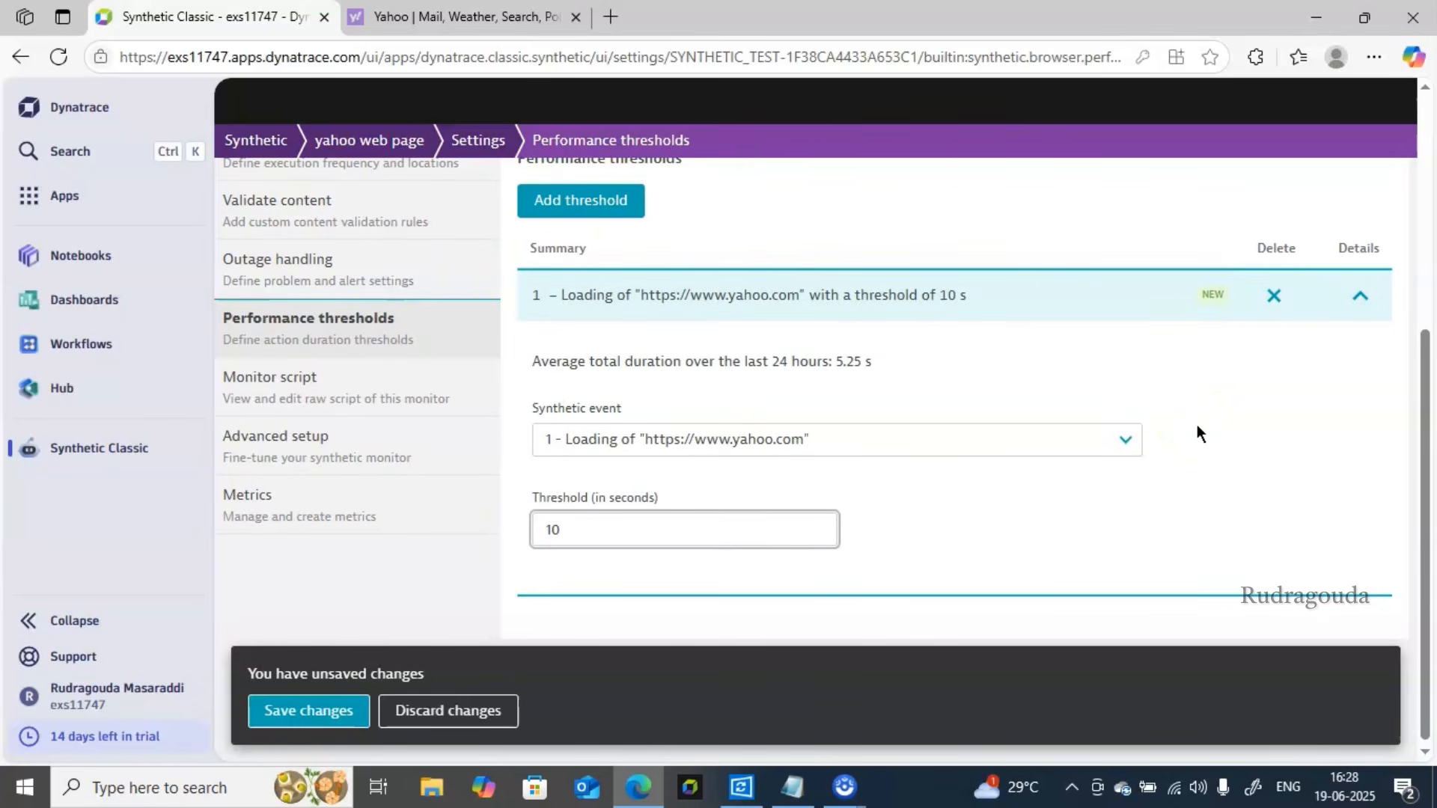
- Set the new performance threshold to 20 seconds
left_click_drag(587, 529, 542, 534)
key("BackSpace")
type("2")
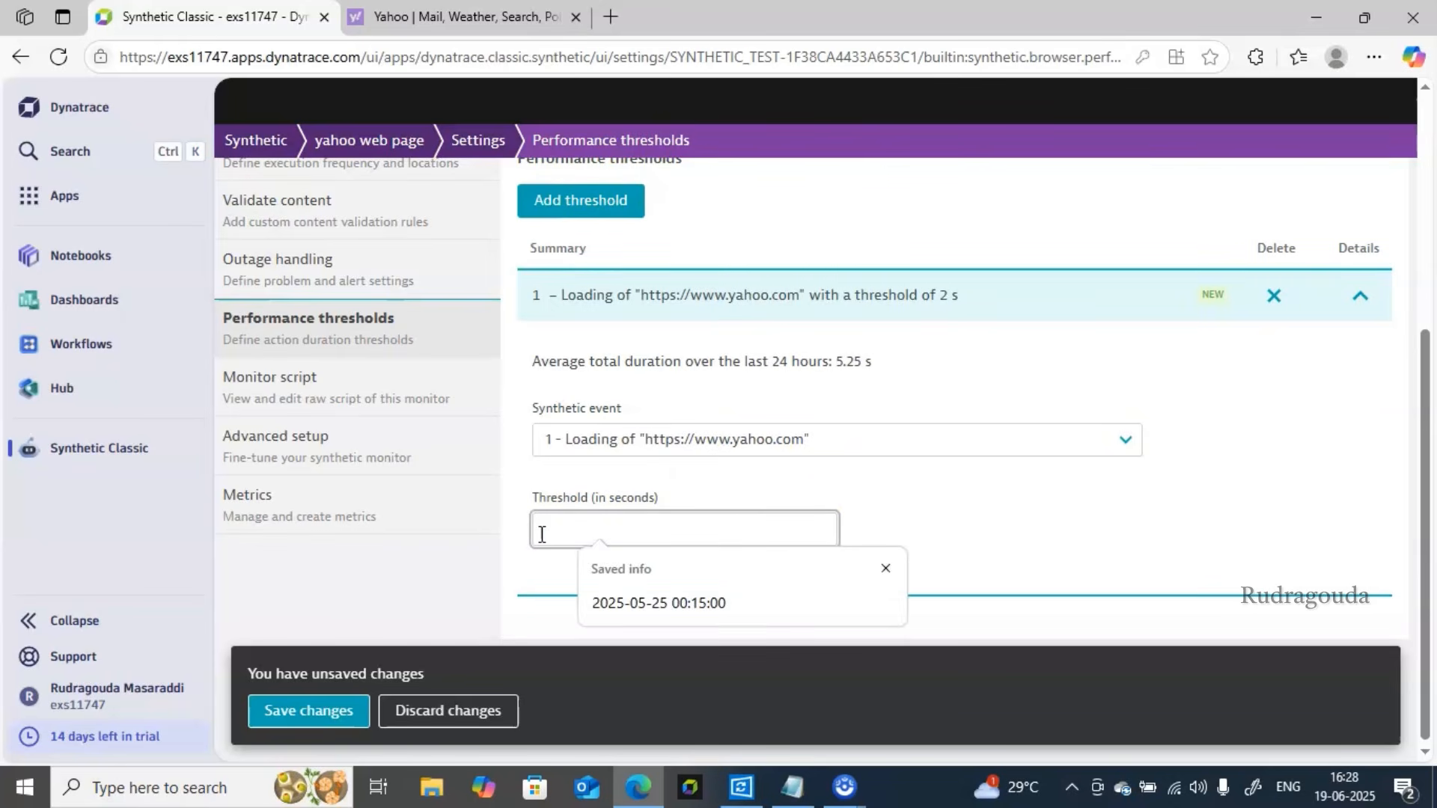
type("0")
left_click(546, 533)
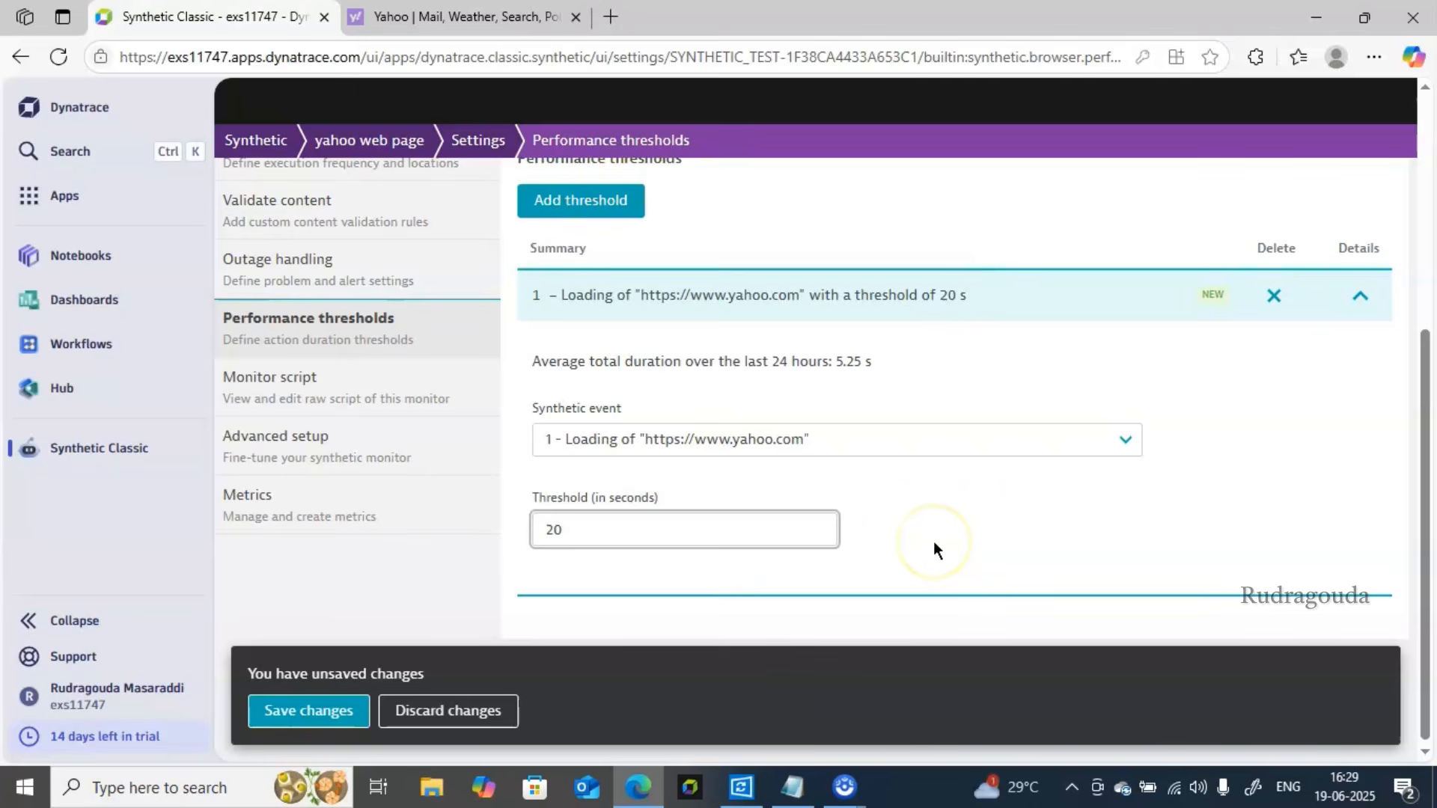
- Set the Yahoo loading event's threshold to 1 second and save the performance threshold changes
double_click(544, 534)
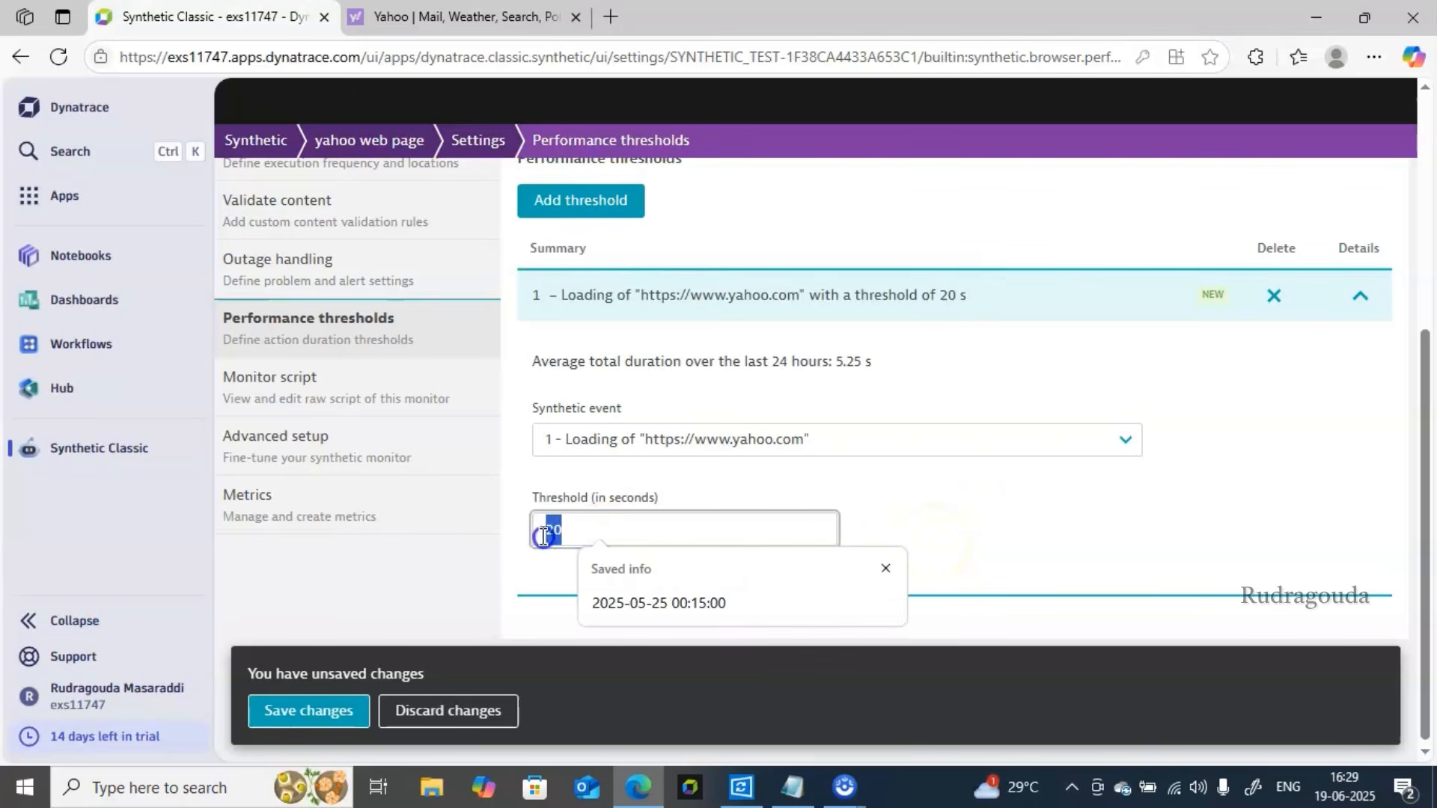
type("0")
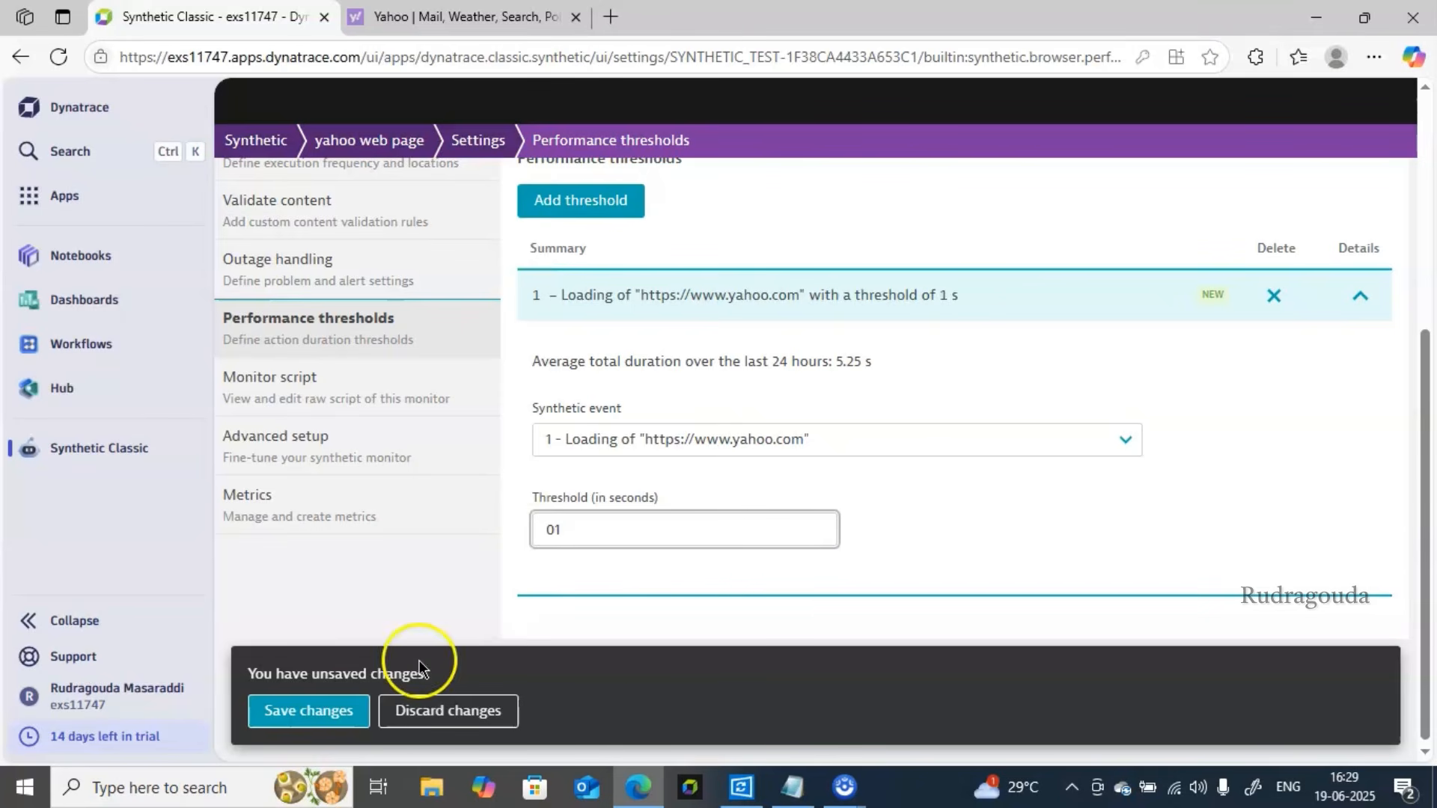
left_click(299, 711)
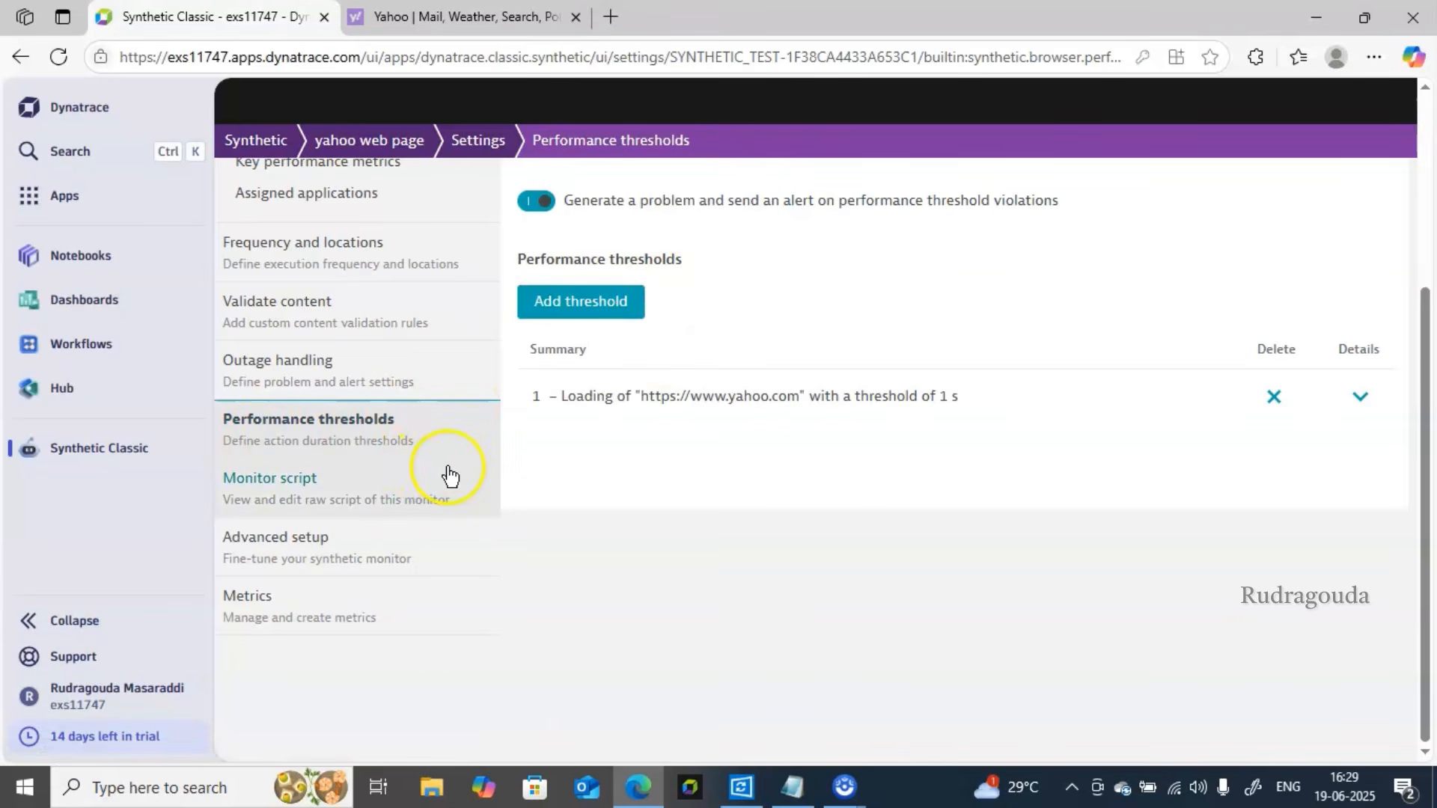
- Open the monitor script and examine its JSON, including the event description, URL, validation type and match text
left_click(321, 505)
left_click(662, 414)
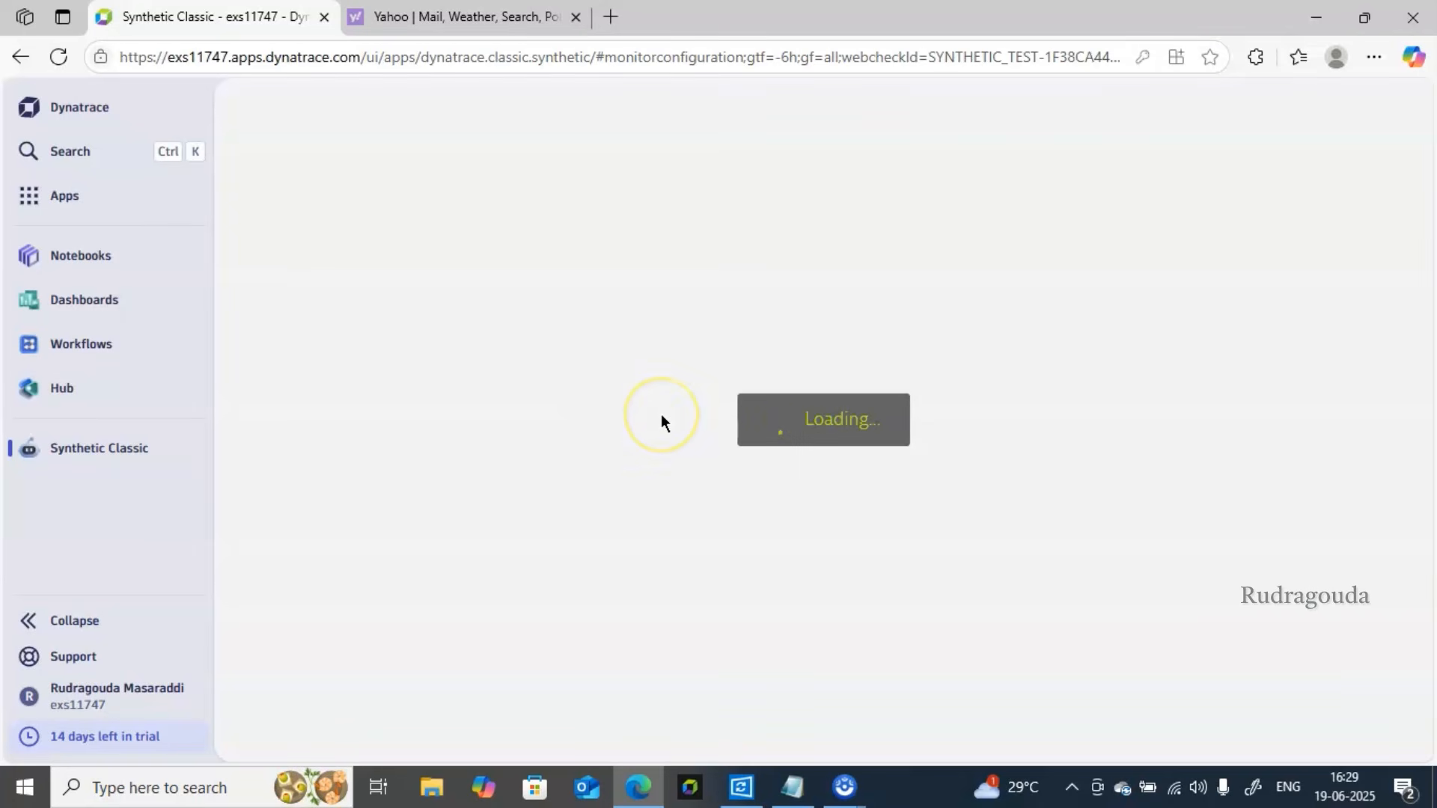
left_click(729, 282)
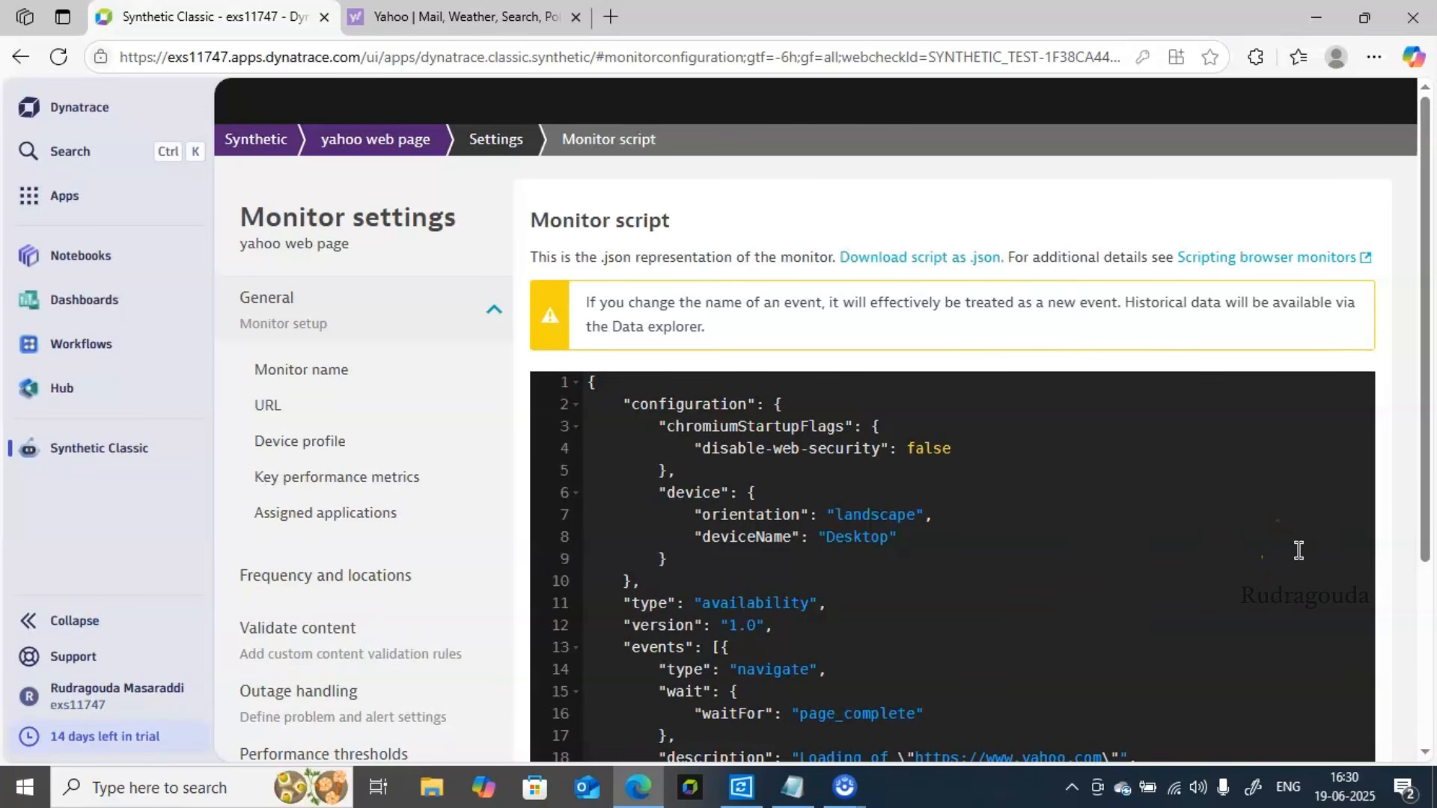
left_click_drag(1424, 513, 1422, 651)
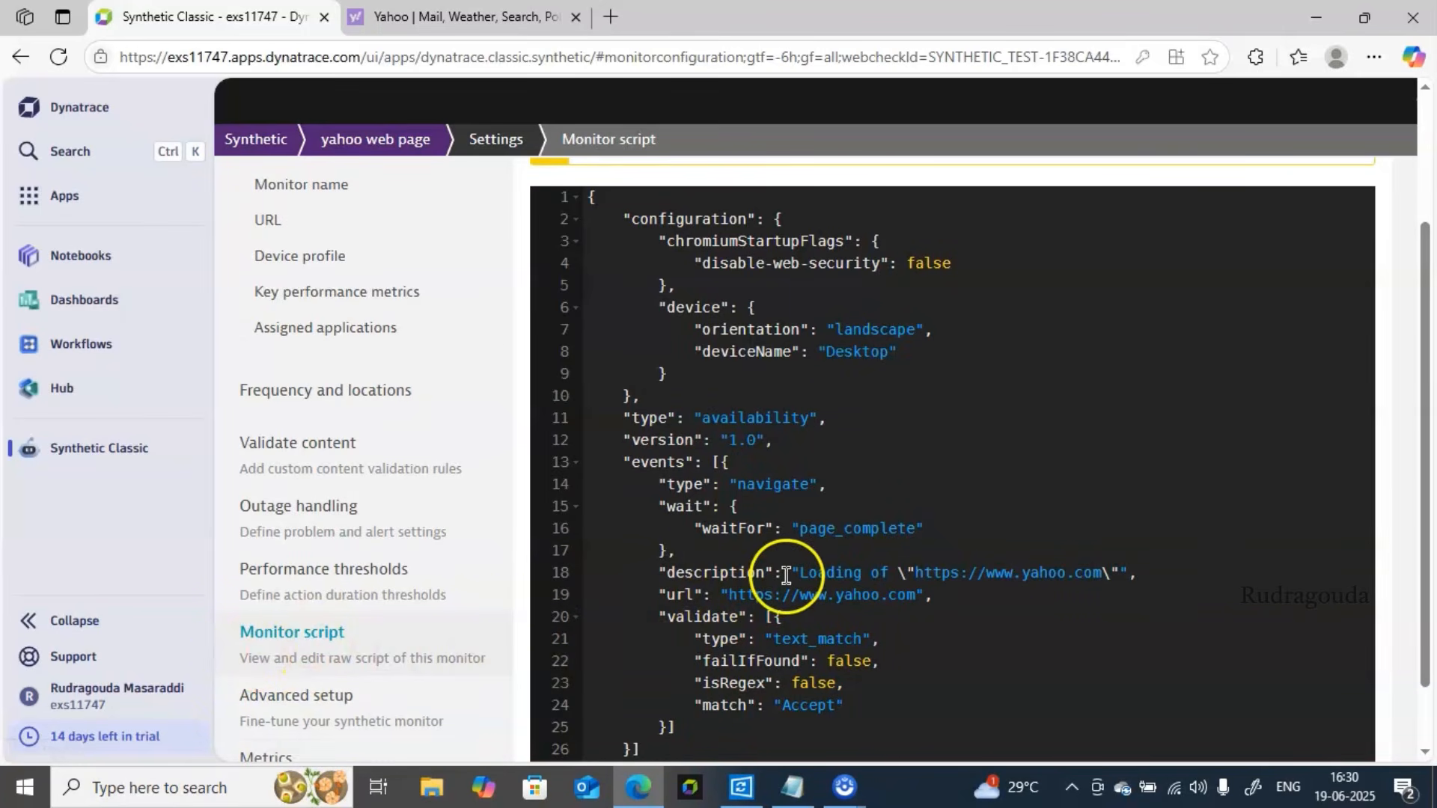
left_click_drag(792, 573, 992, 558)
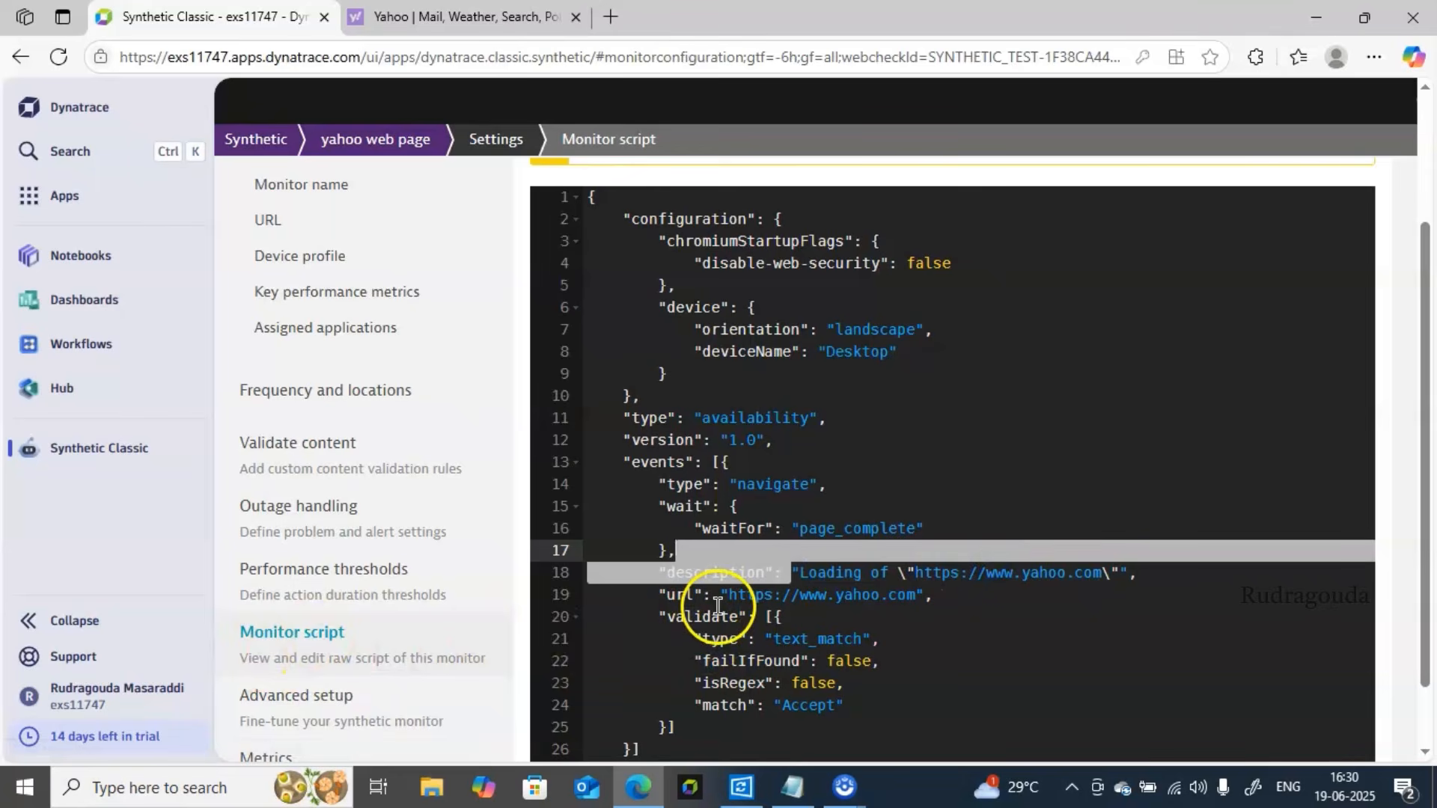
left_click_drag(721, 597, 835, 640)
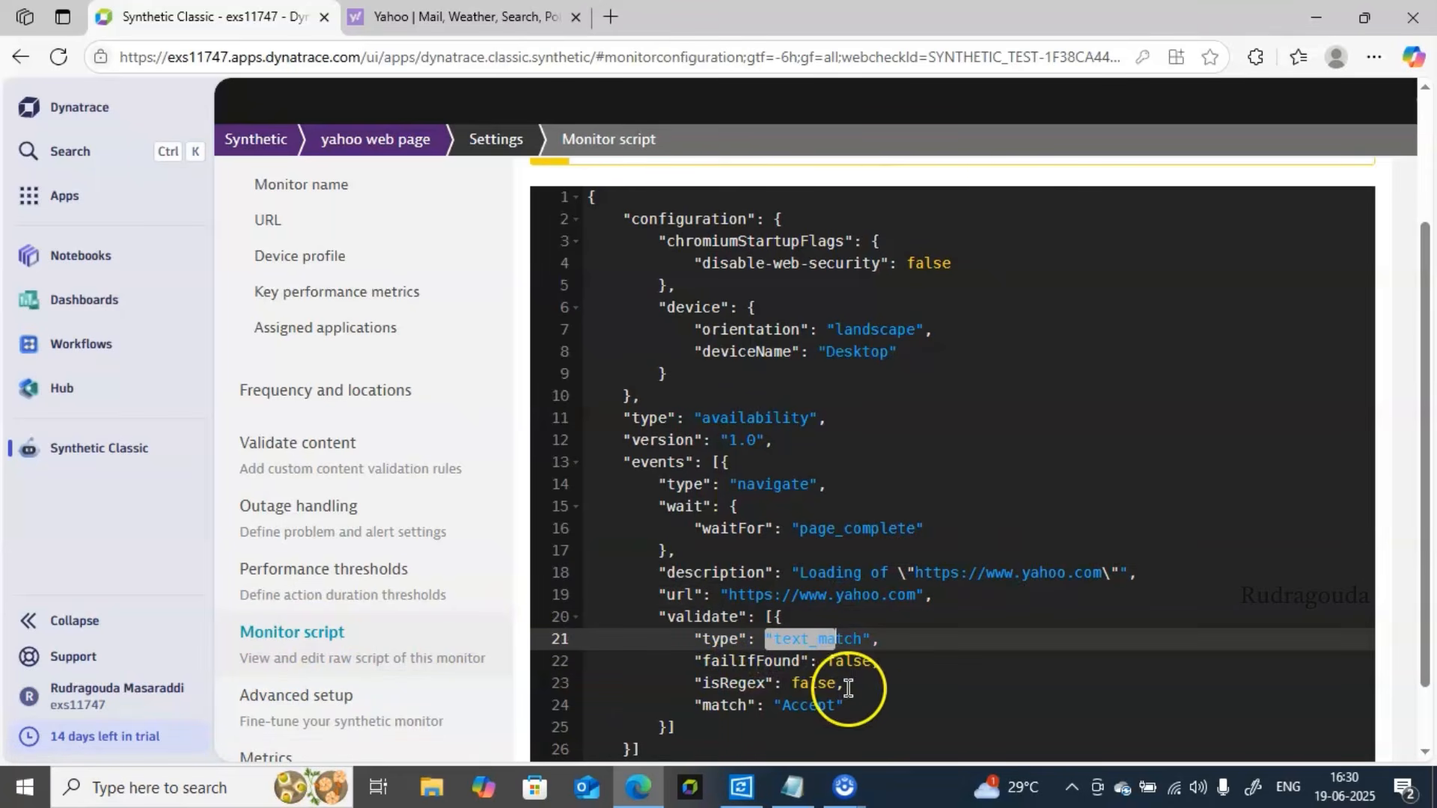
left_click_drag(779, 707, 846, 705)
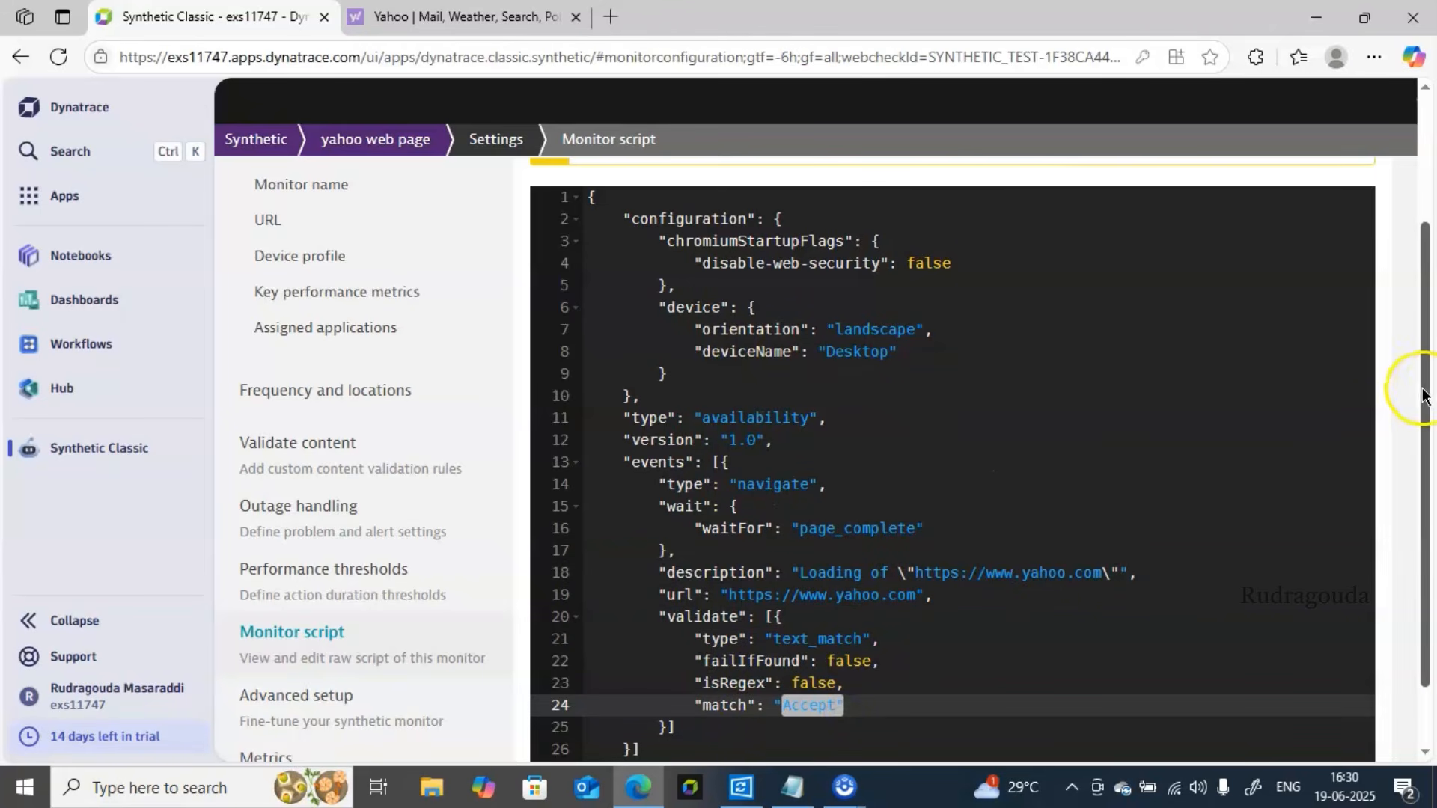
scroll(1424, 389, "up", 1)
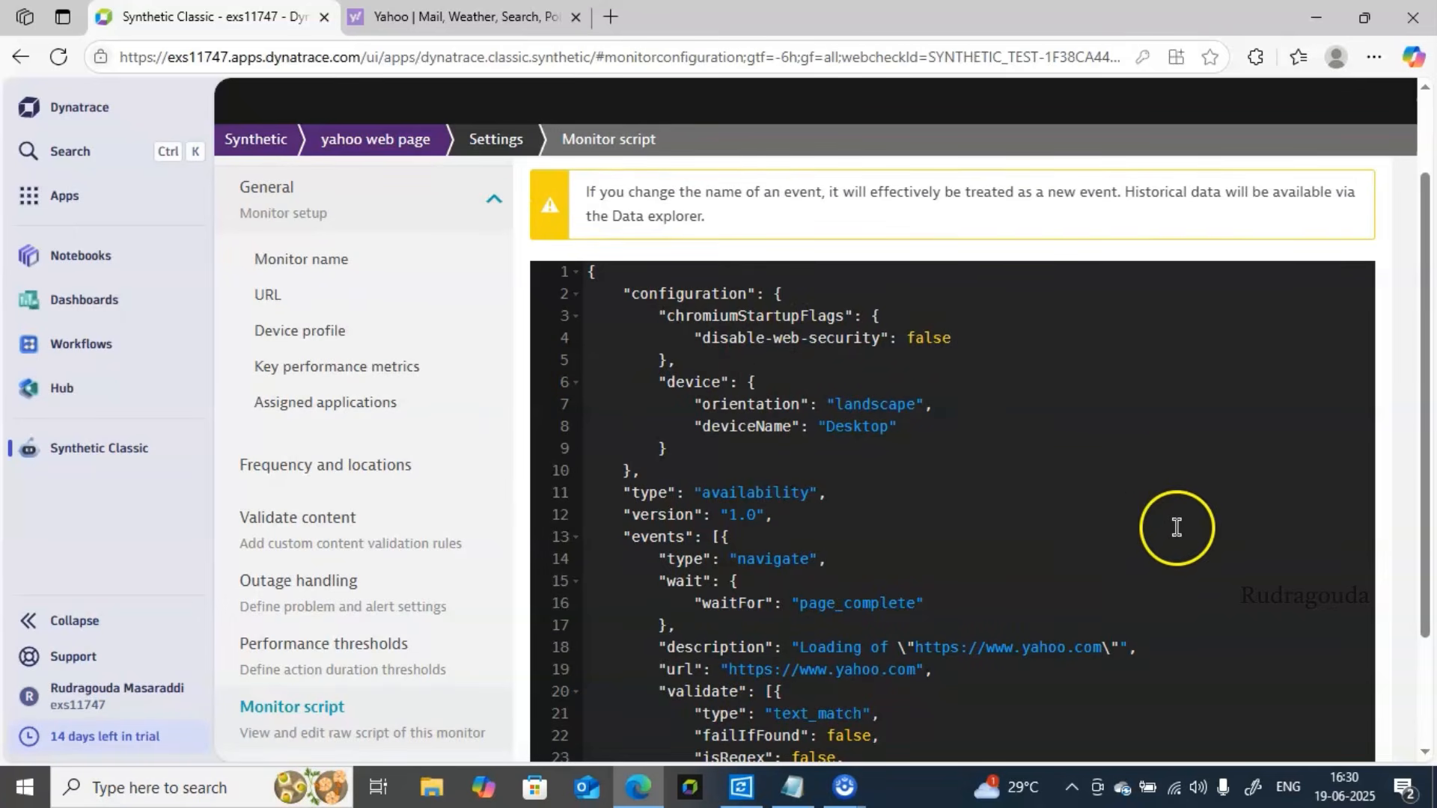
scroll(1425, 426, "down", 2)
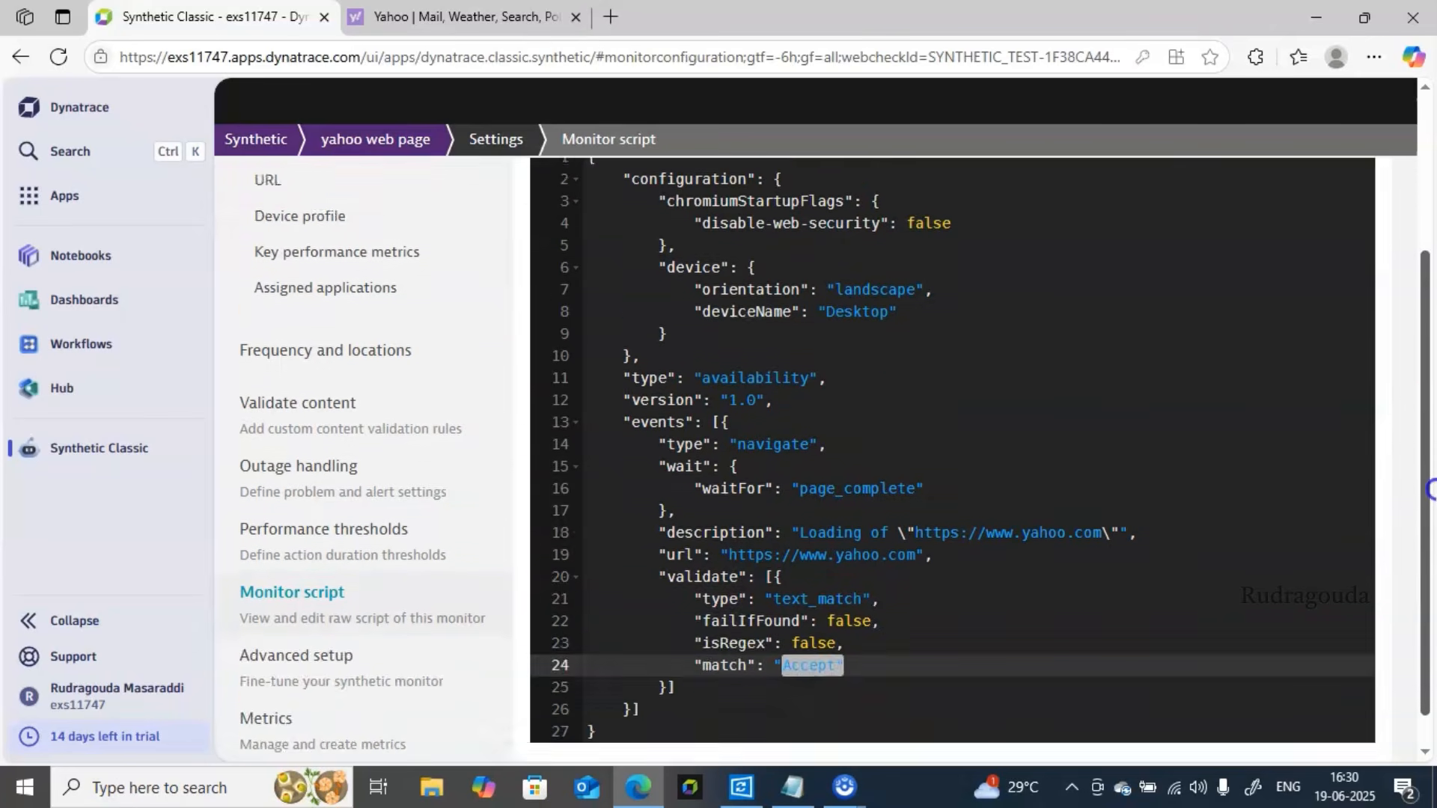
scroll(1422, 389, "up", 4)
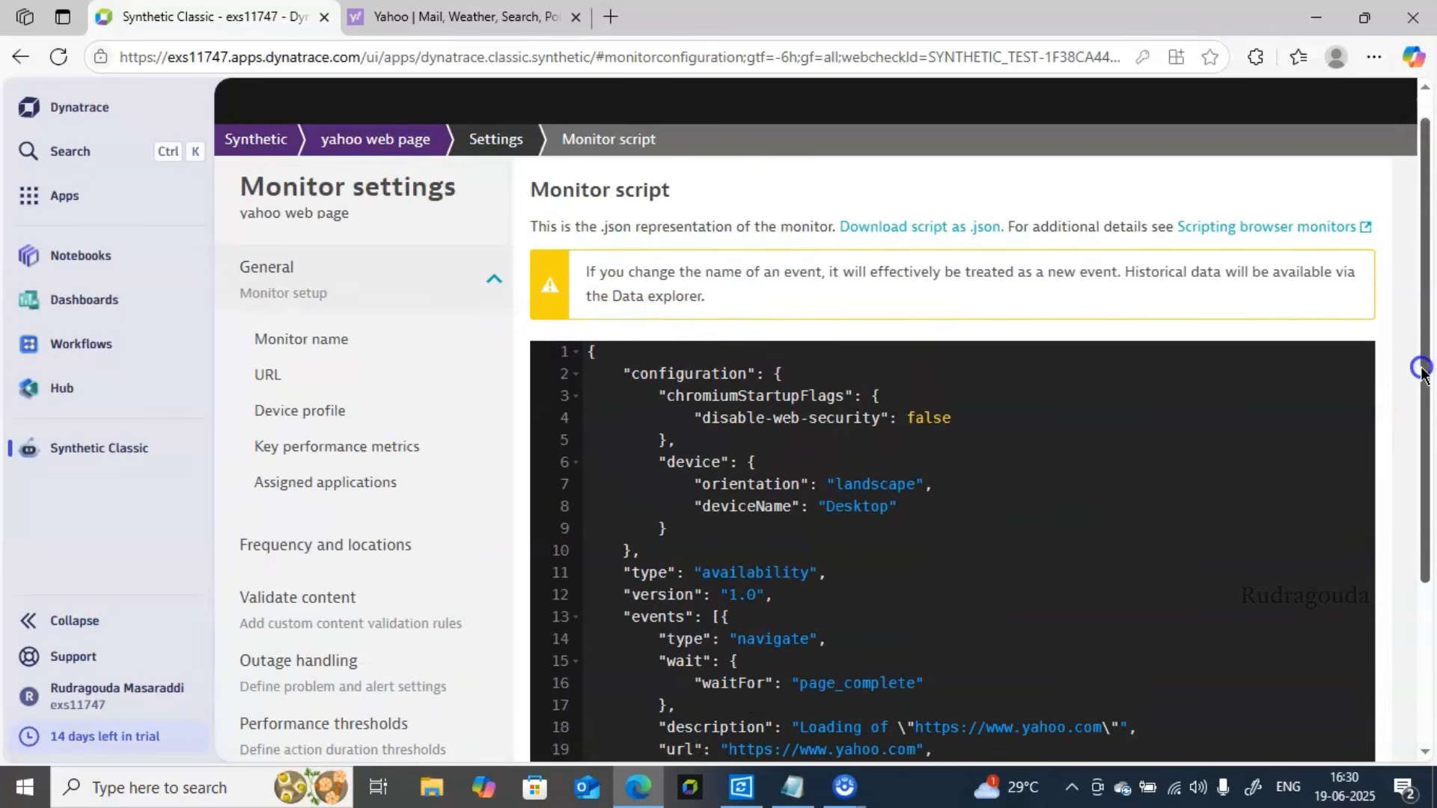
- Return to the yahoo web page monitor's overview and search the installed apps for "main"
left_click(389, 144)
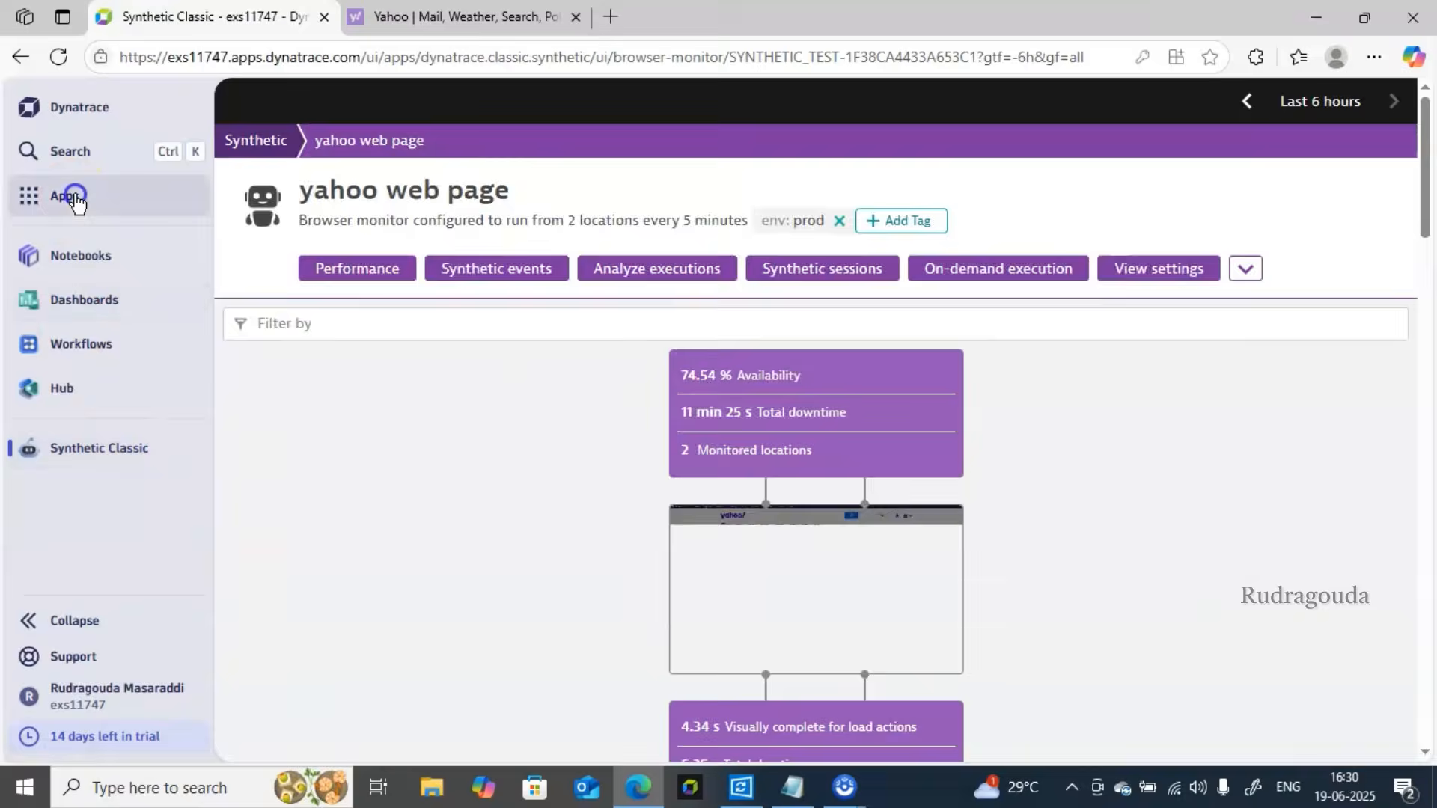
left_click(75, 200)
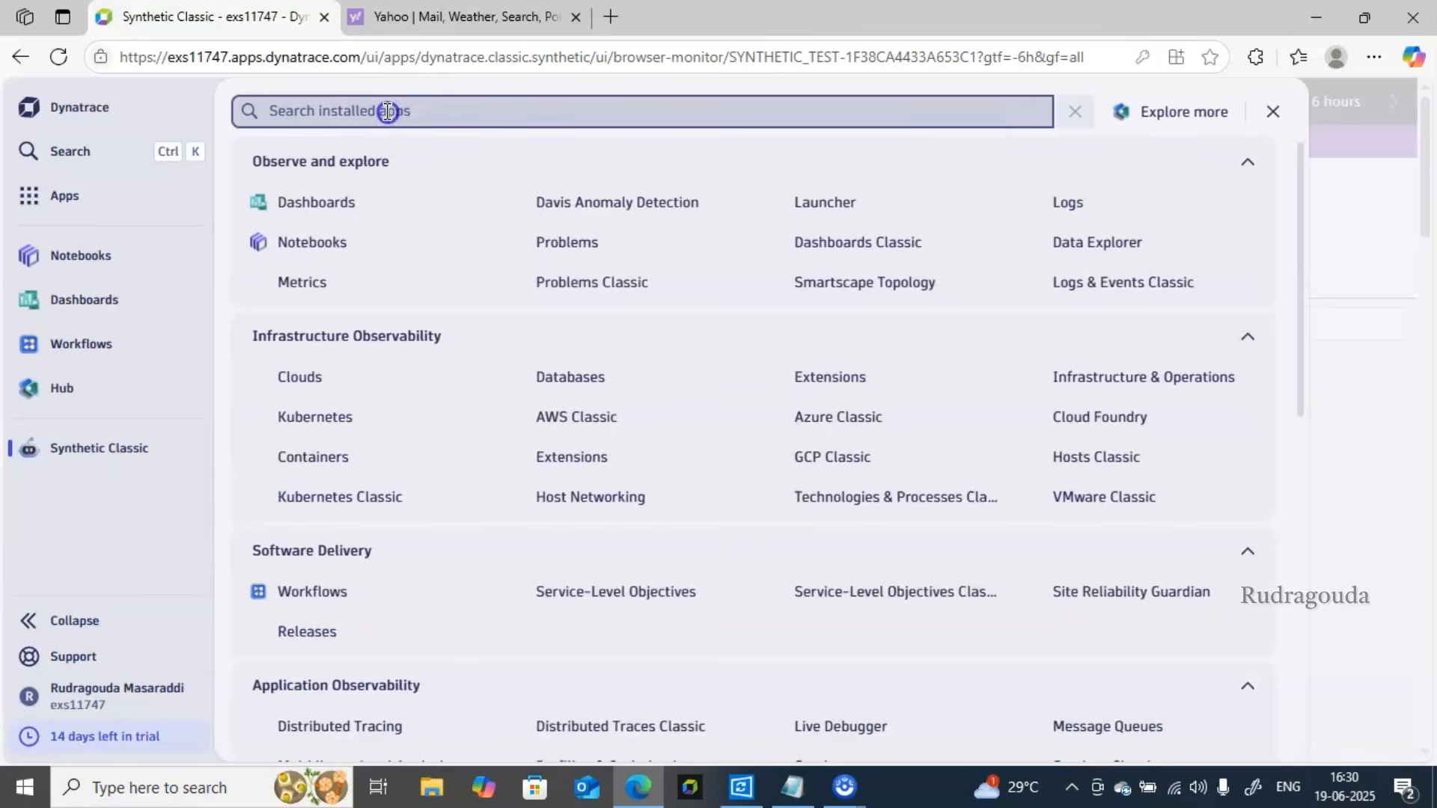
type("main")
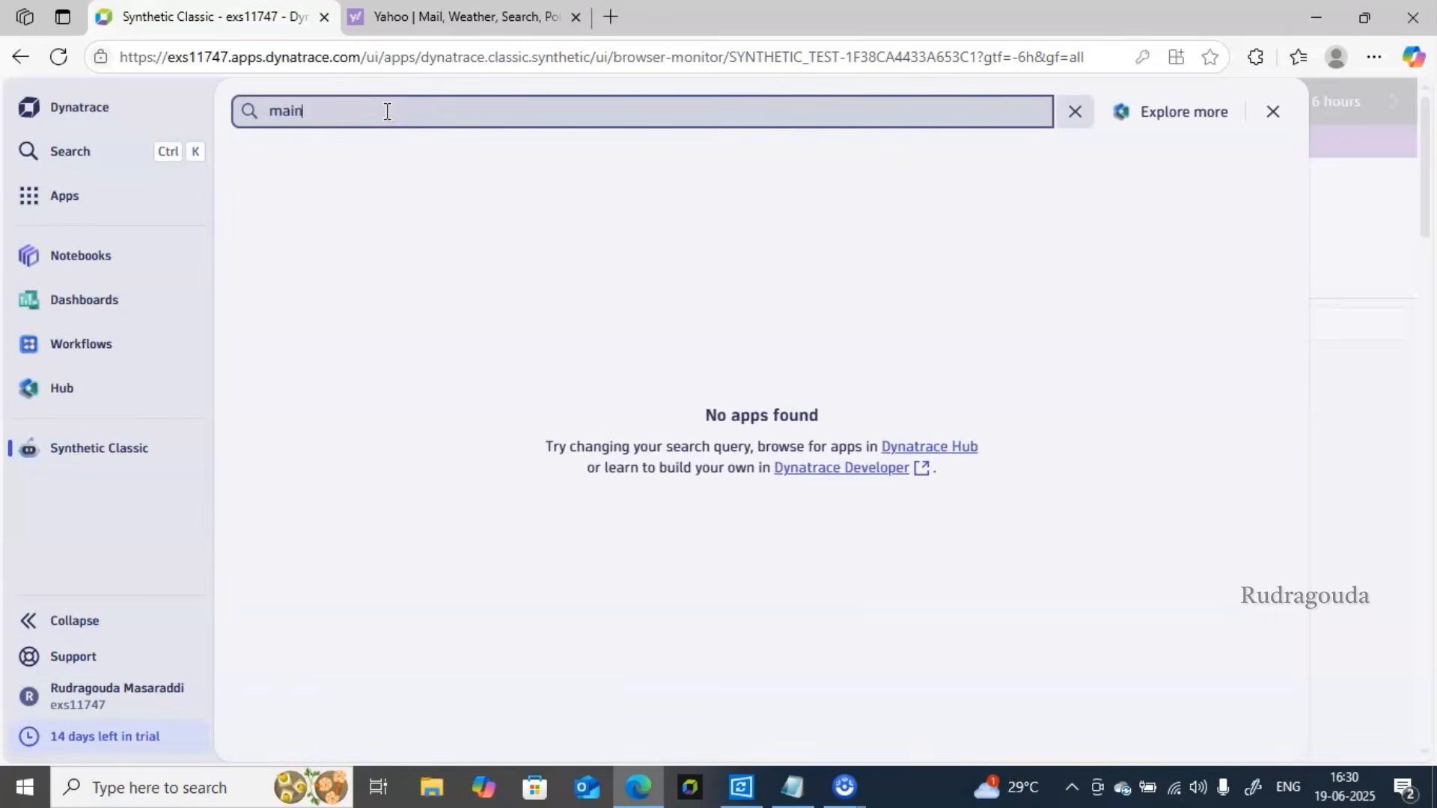
- Turn off the latest Dynatrace experience from the user account options to switch to the classic interface
left_click(163, 710)
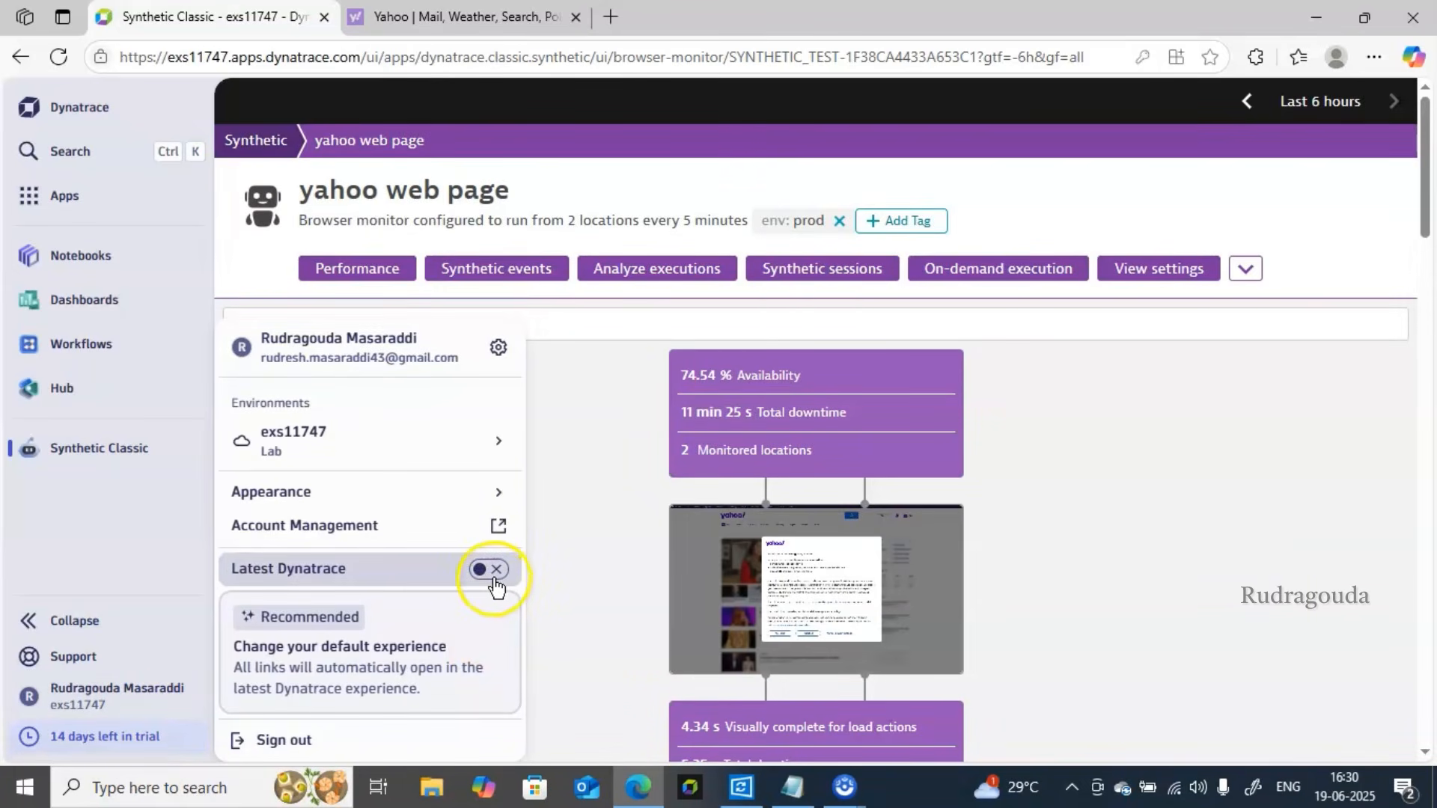
left_click(492, 576)
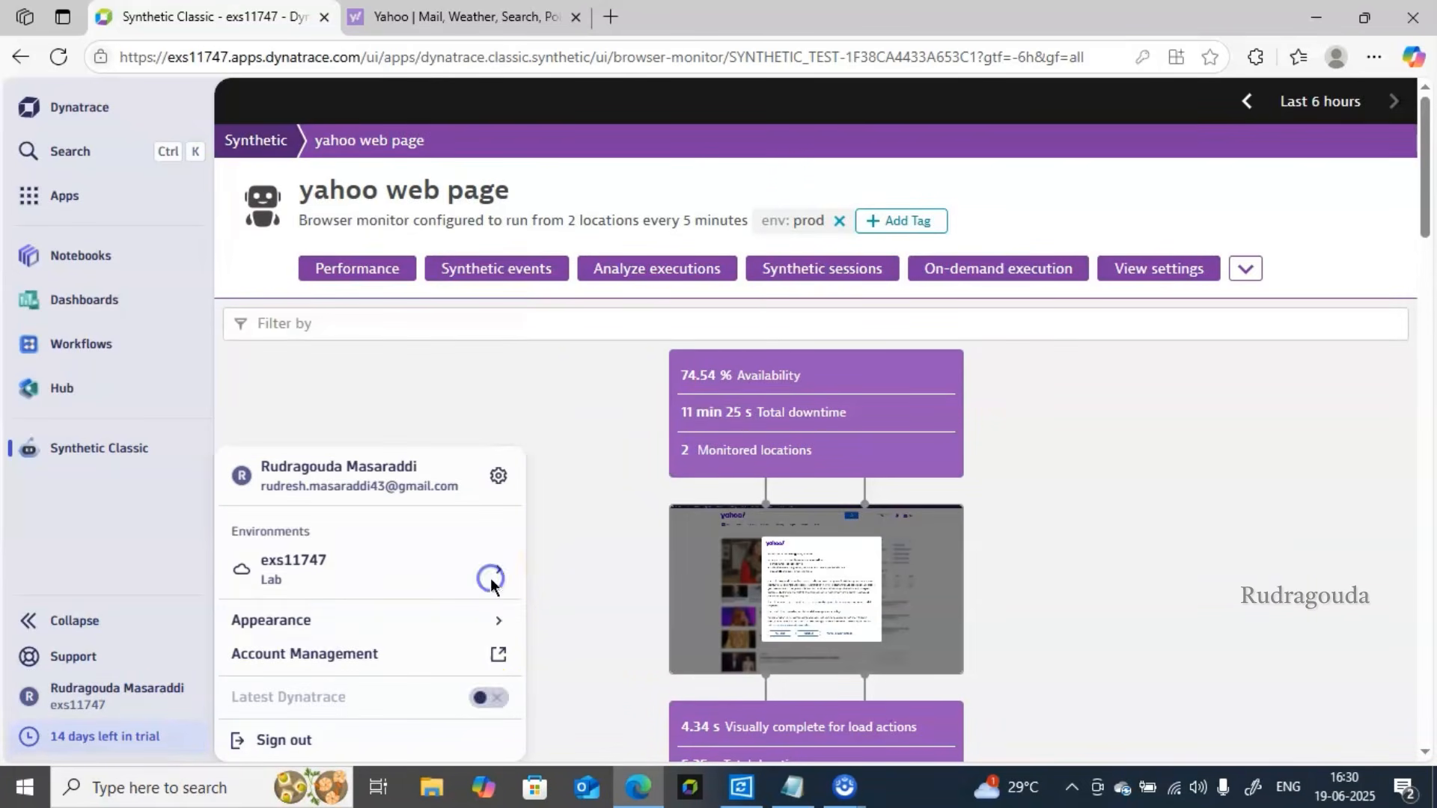
left_click(506, 695)
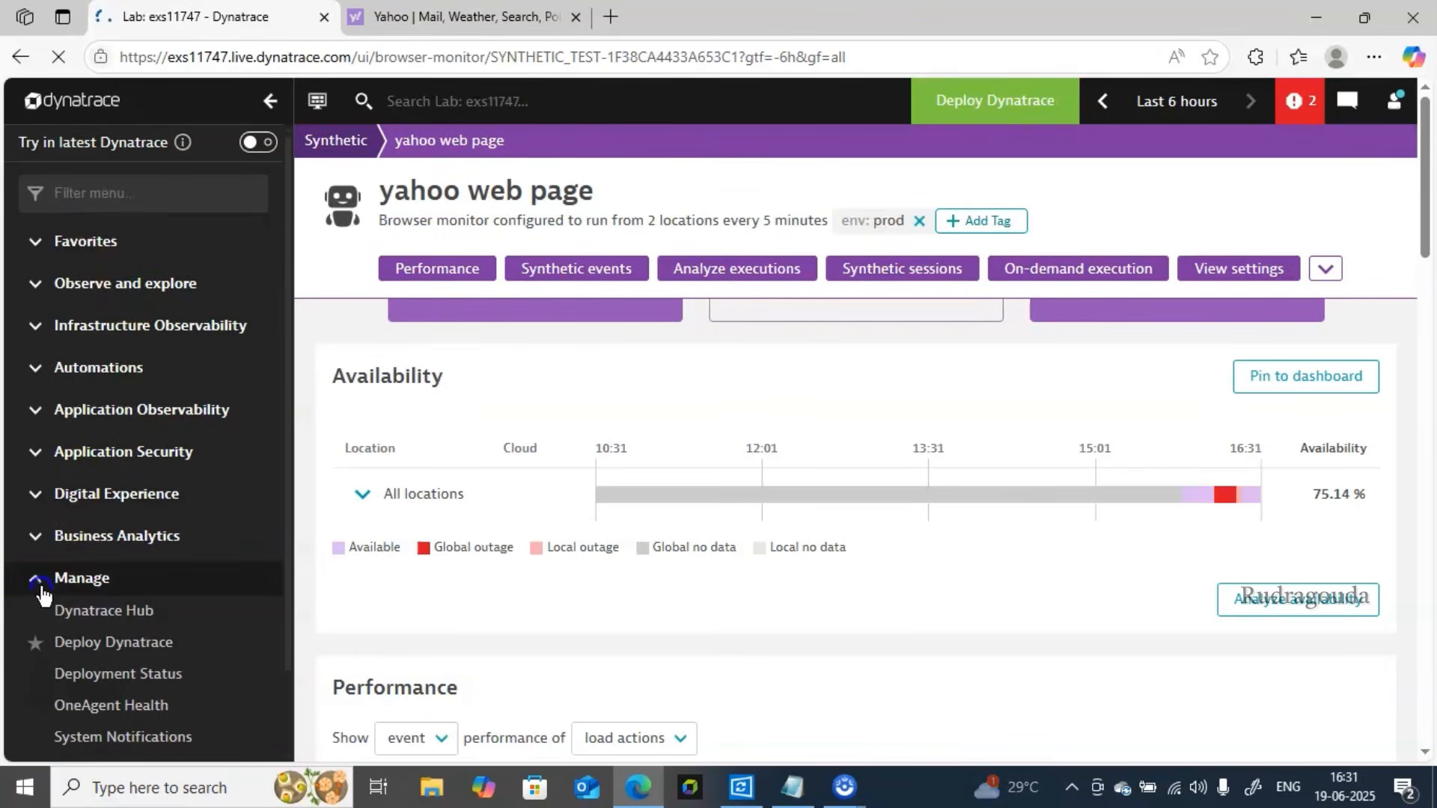
- Open the environment's maintenance windows settings for monitoring, alerting and availability
left_click_drag(290, 544, 299, 692)
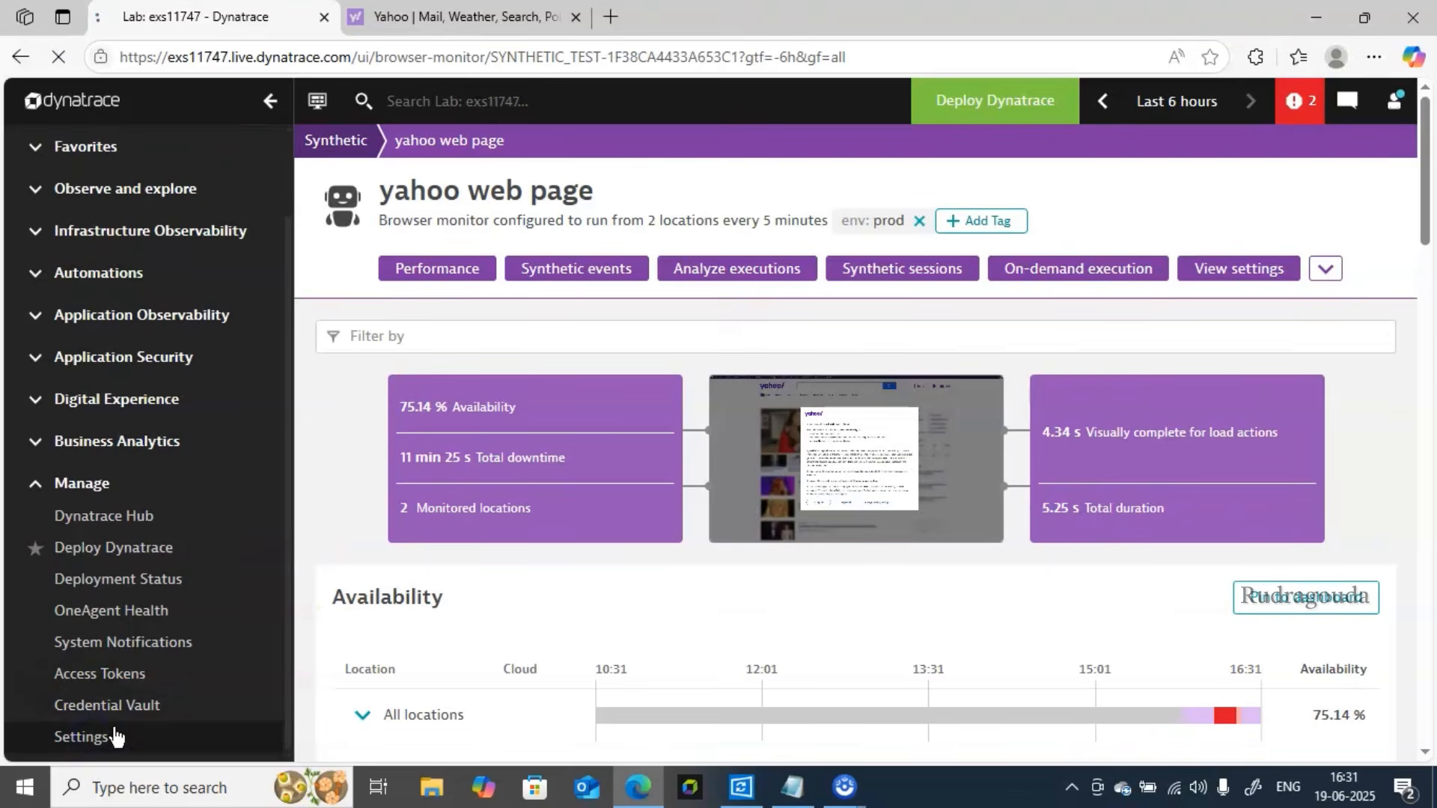
left_click(80, 736)
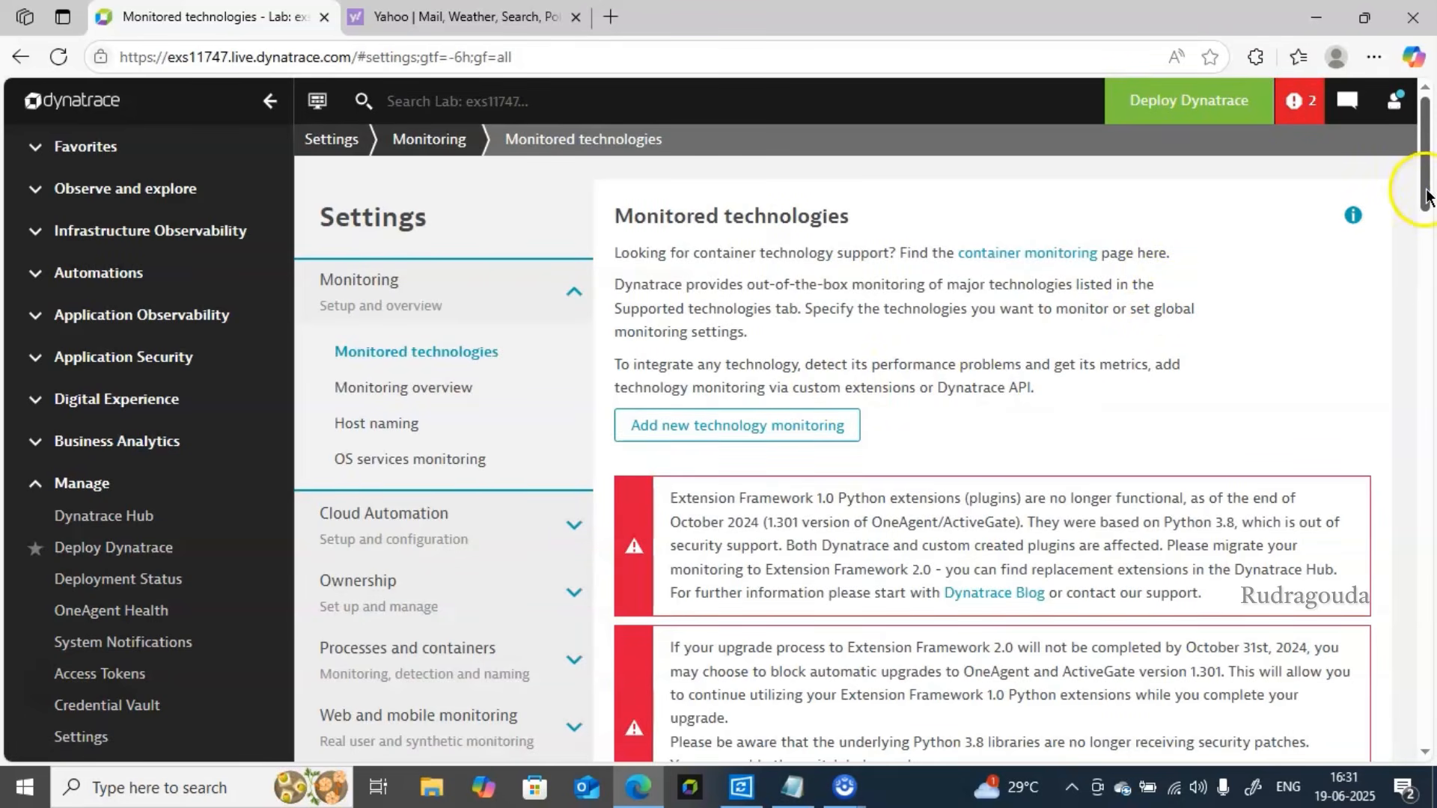
left_click_drag(1424, 191, 1422, 427)
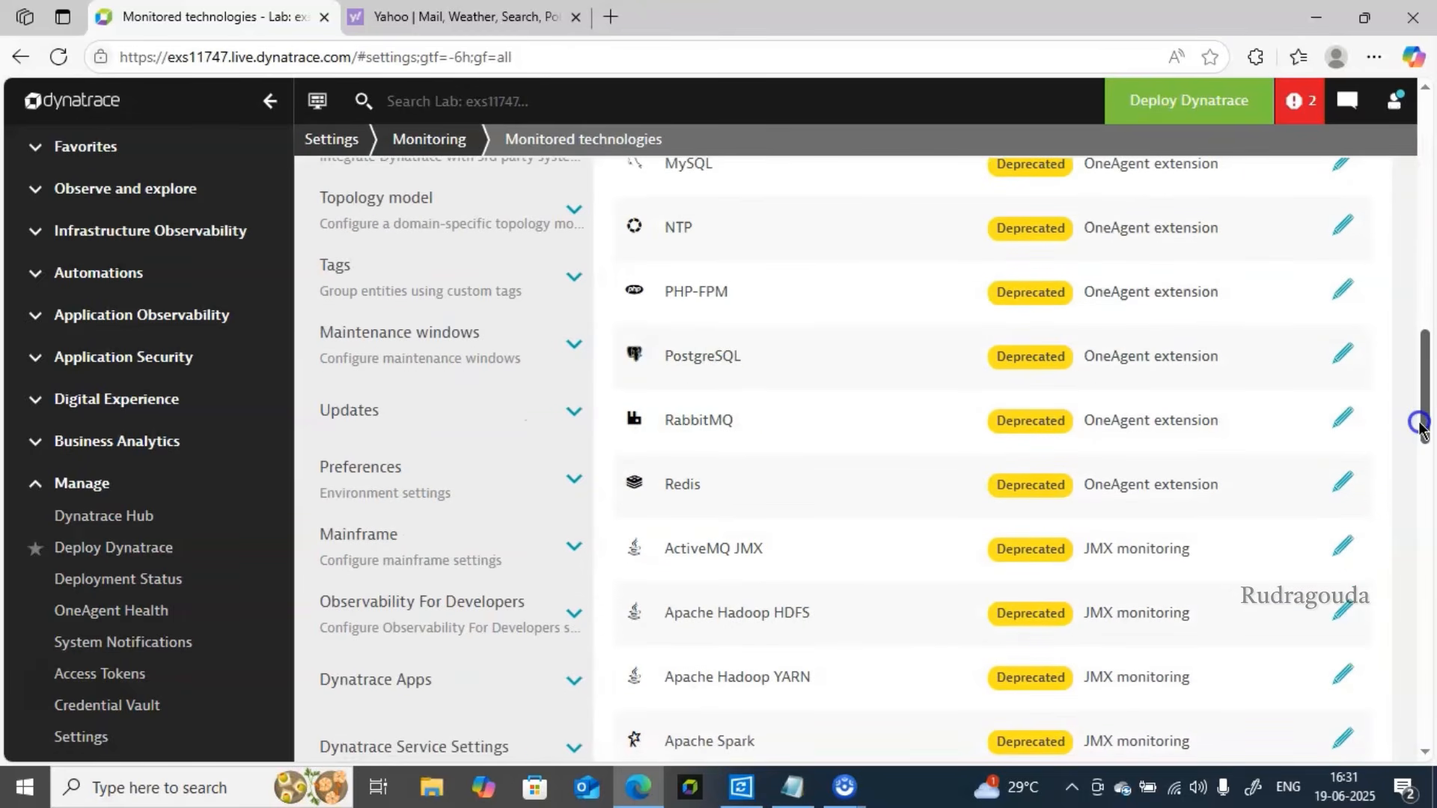
left_click(585, 358)
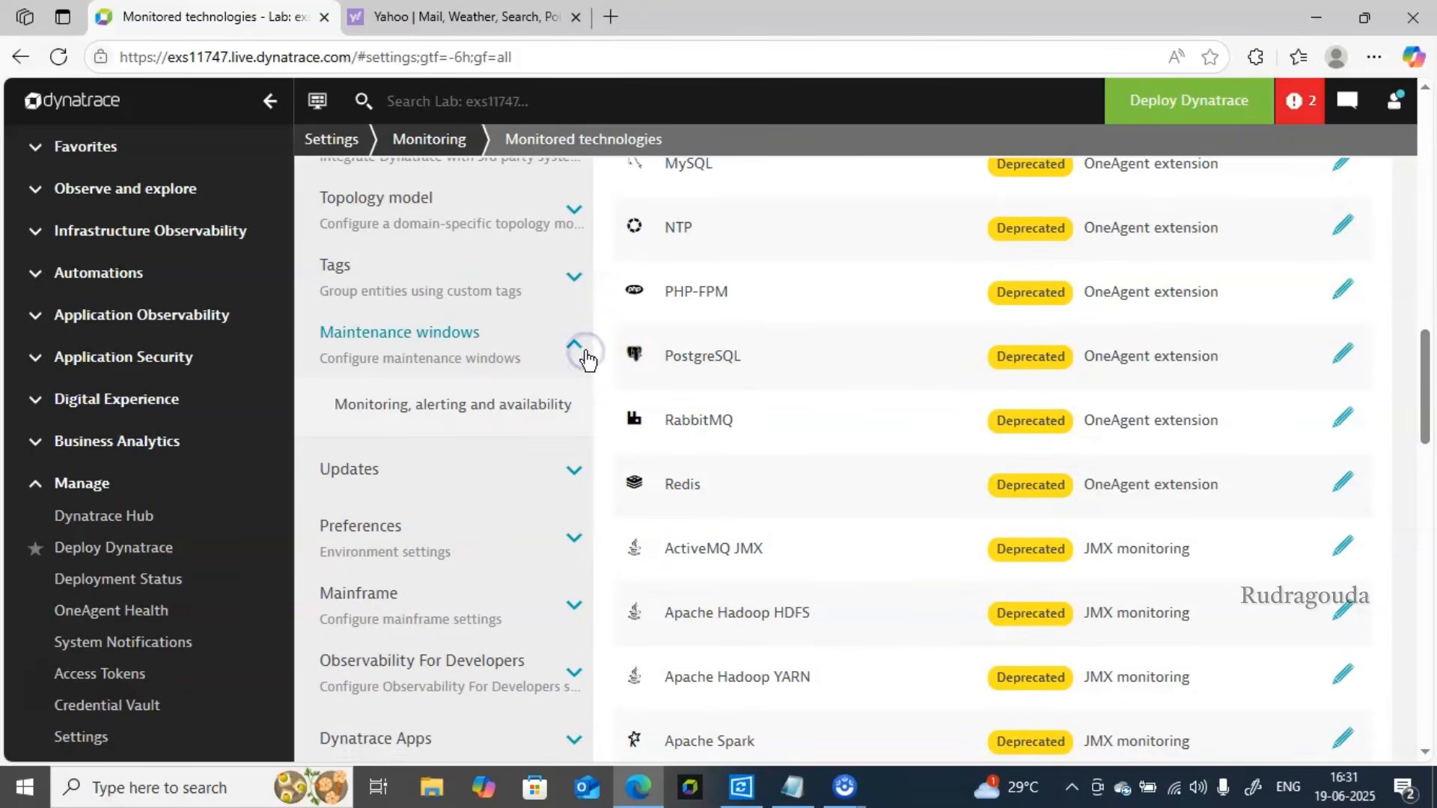
left_click(424, 415)
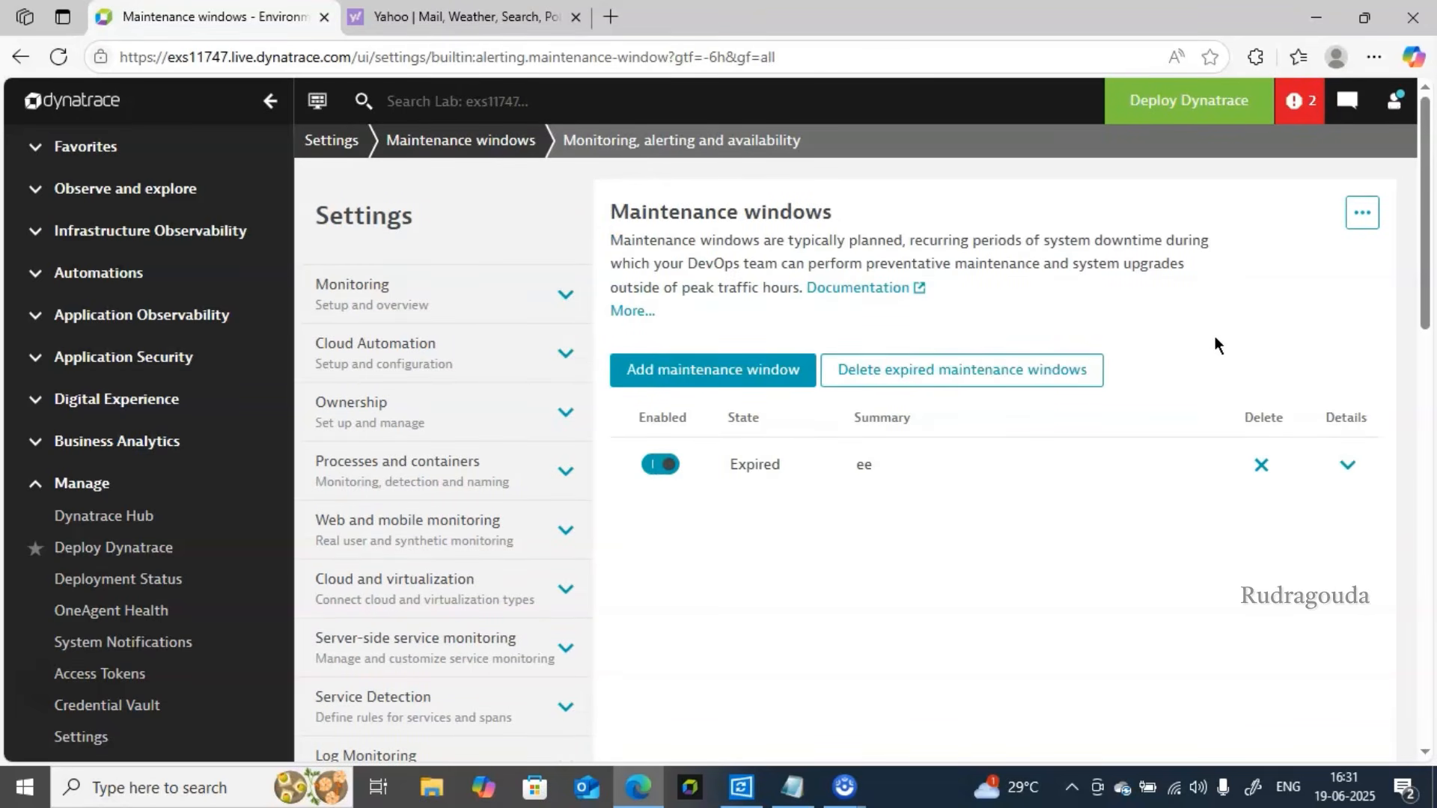
- Delete the expired maintenance window "ee" and save the changes
left_click(1261, 465)
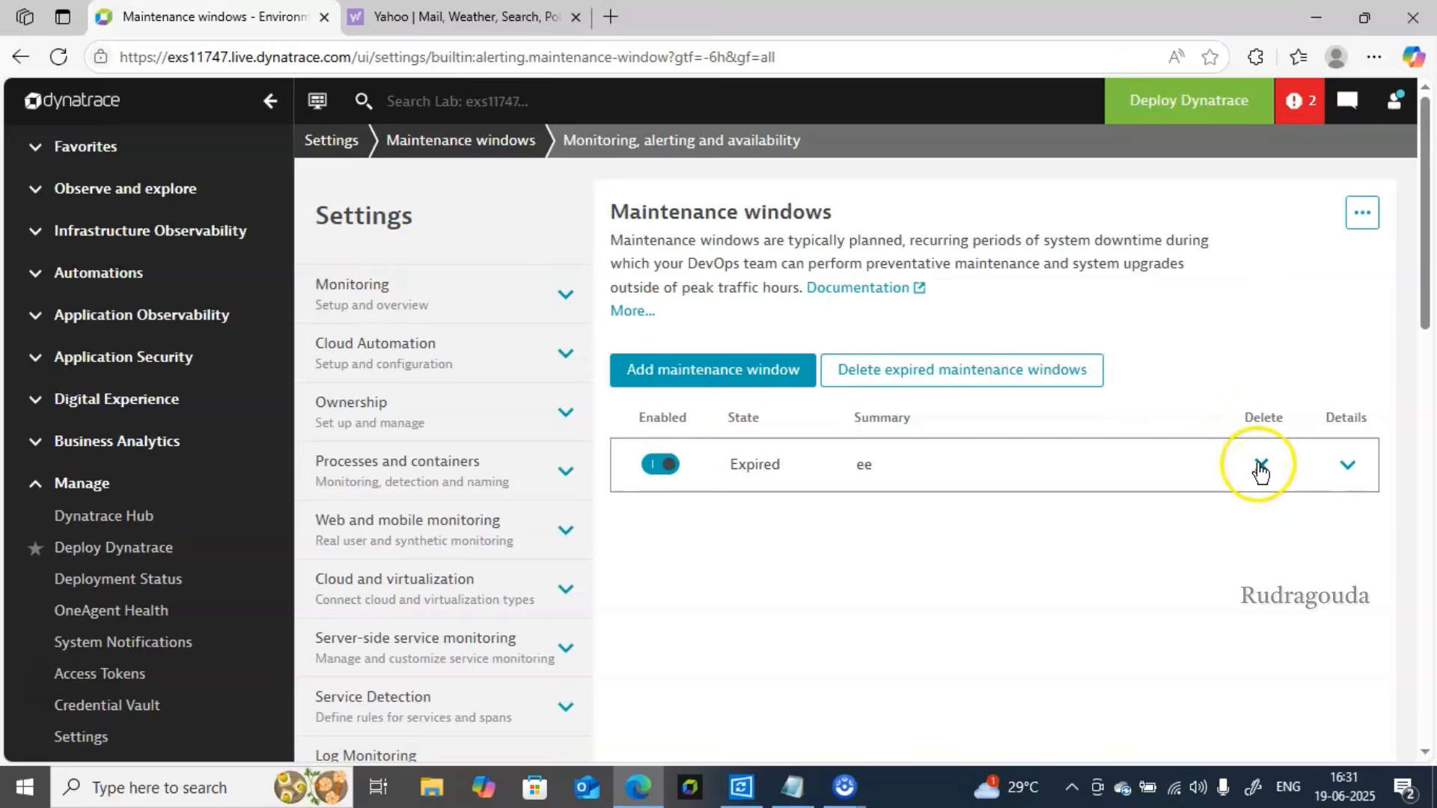
left_click(601, 693)
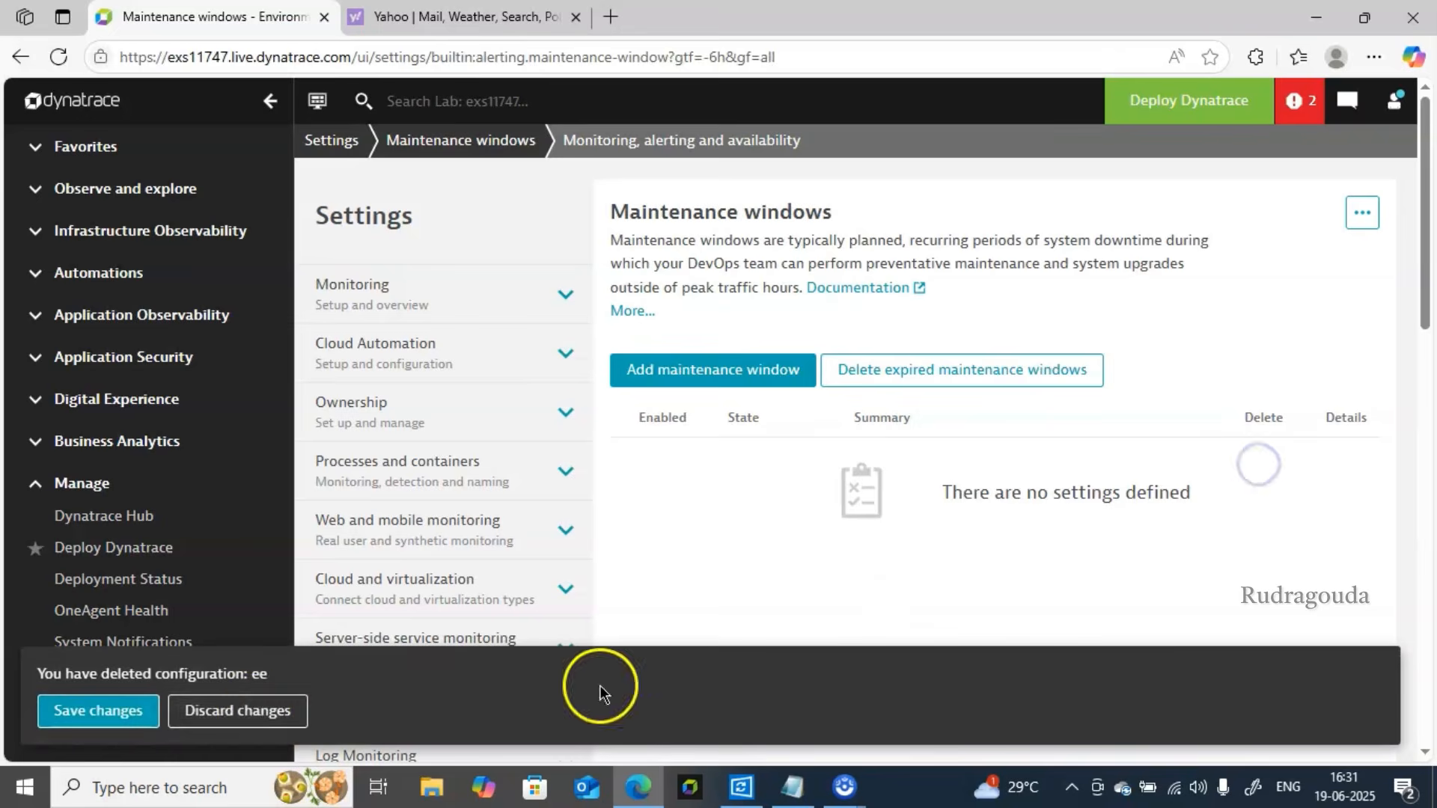
left_click(146, 712)
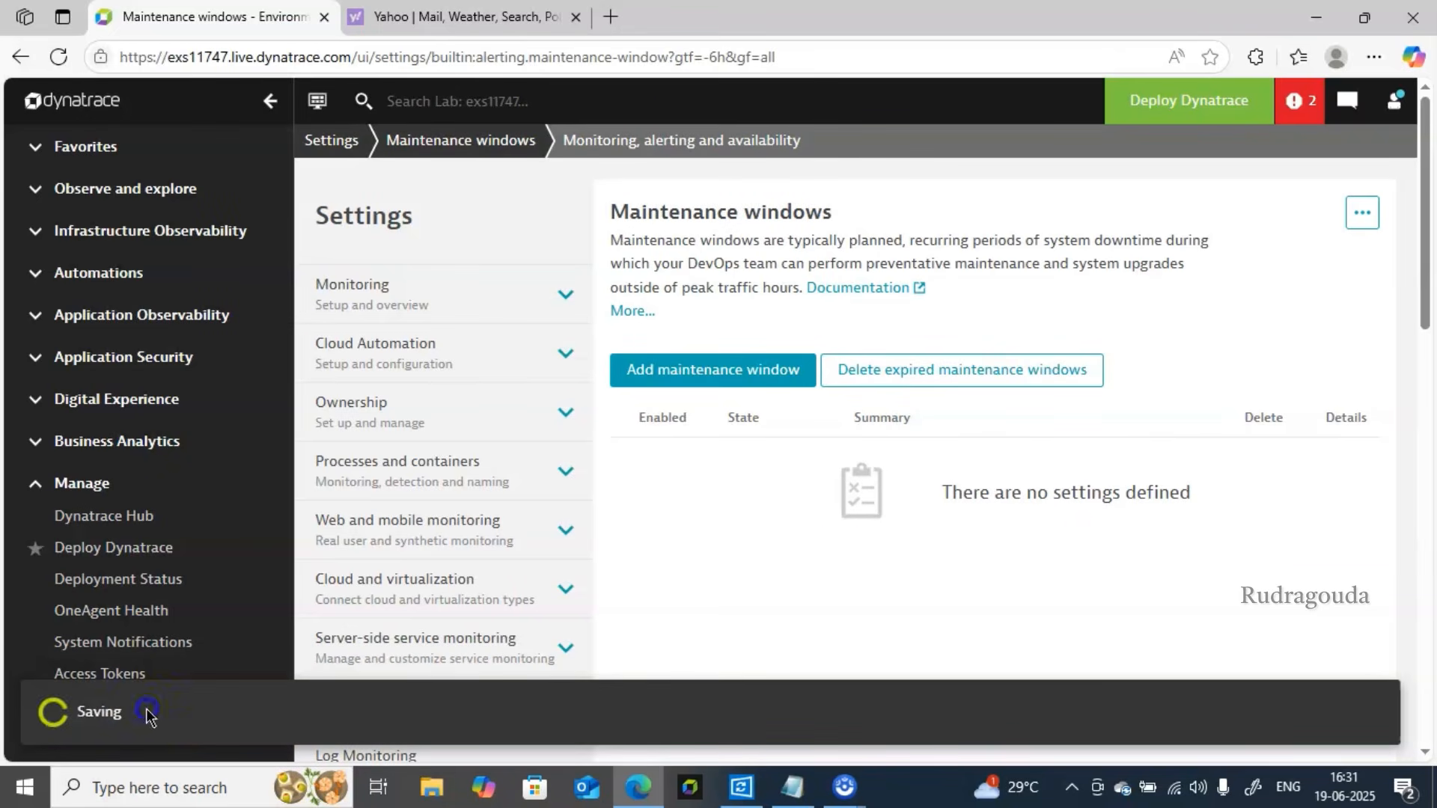
- Add a maintenance window named "synthetic monitor mm"
left_click(743, 372)
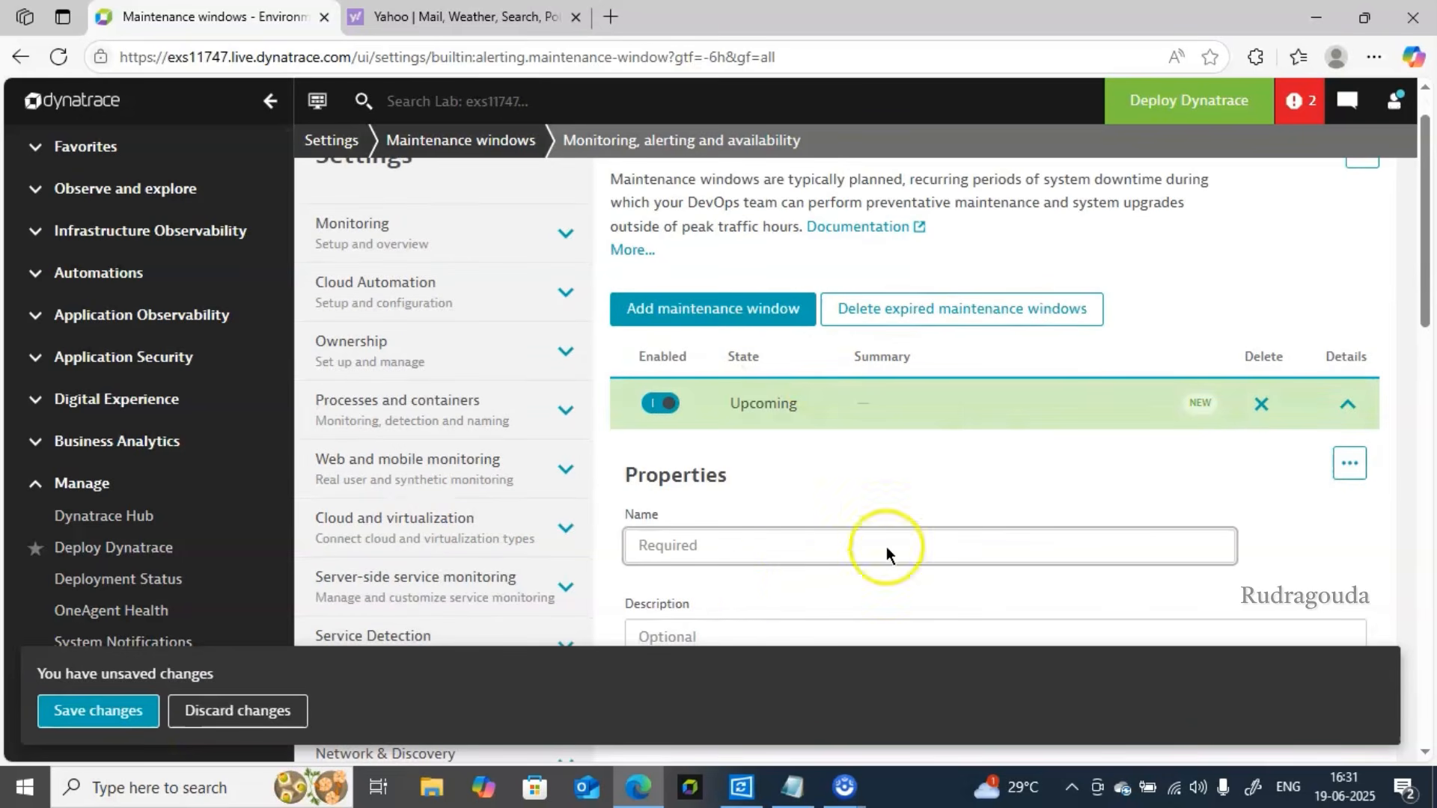
left_click(761, 558)
type("synthetic monitor mm")
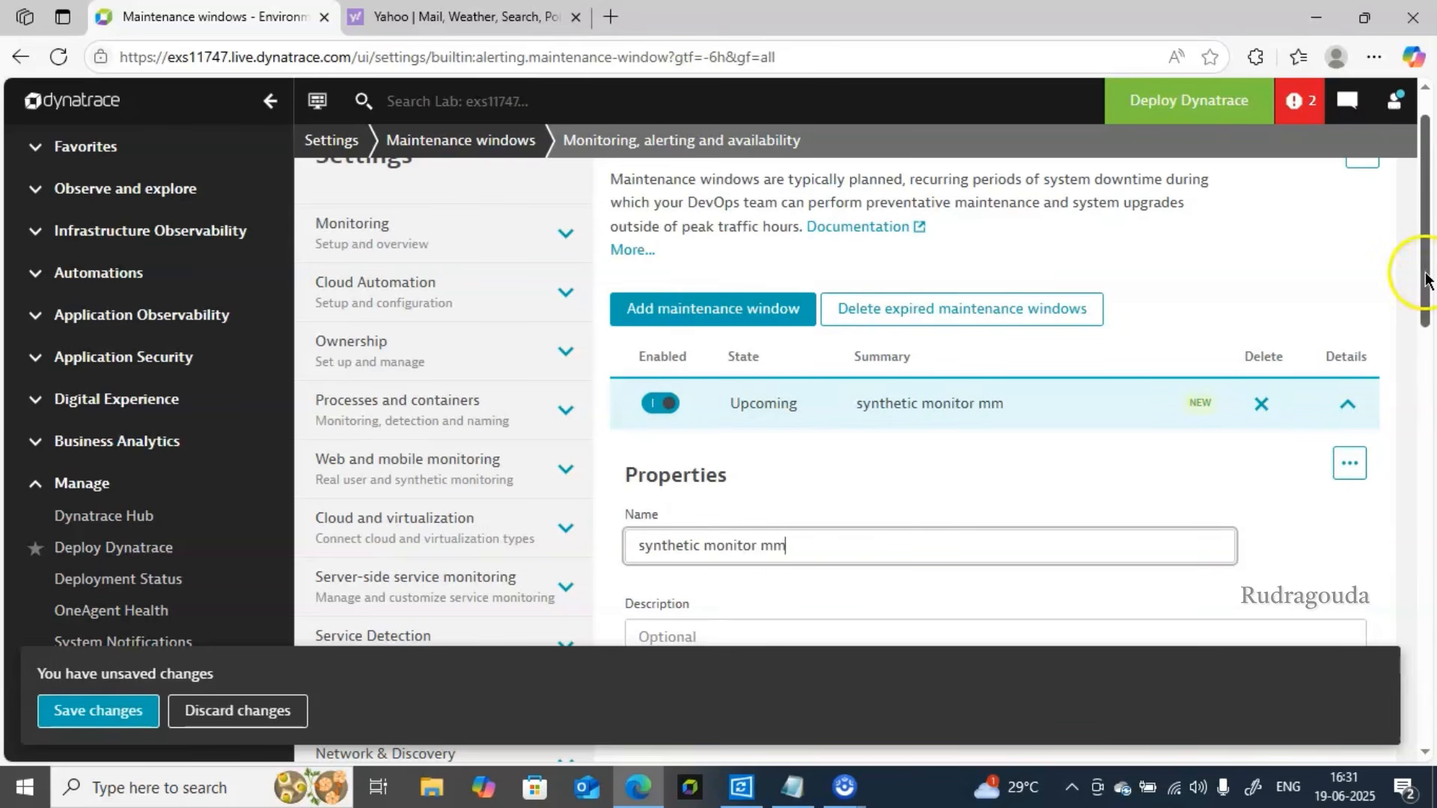
- Set the maintenance type to Planned and problem detection and alerting to "Disable problem detection during maintenance"
left_click_drag(1426, 279, 1426, 447)
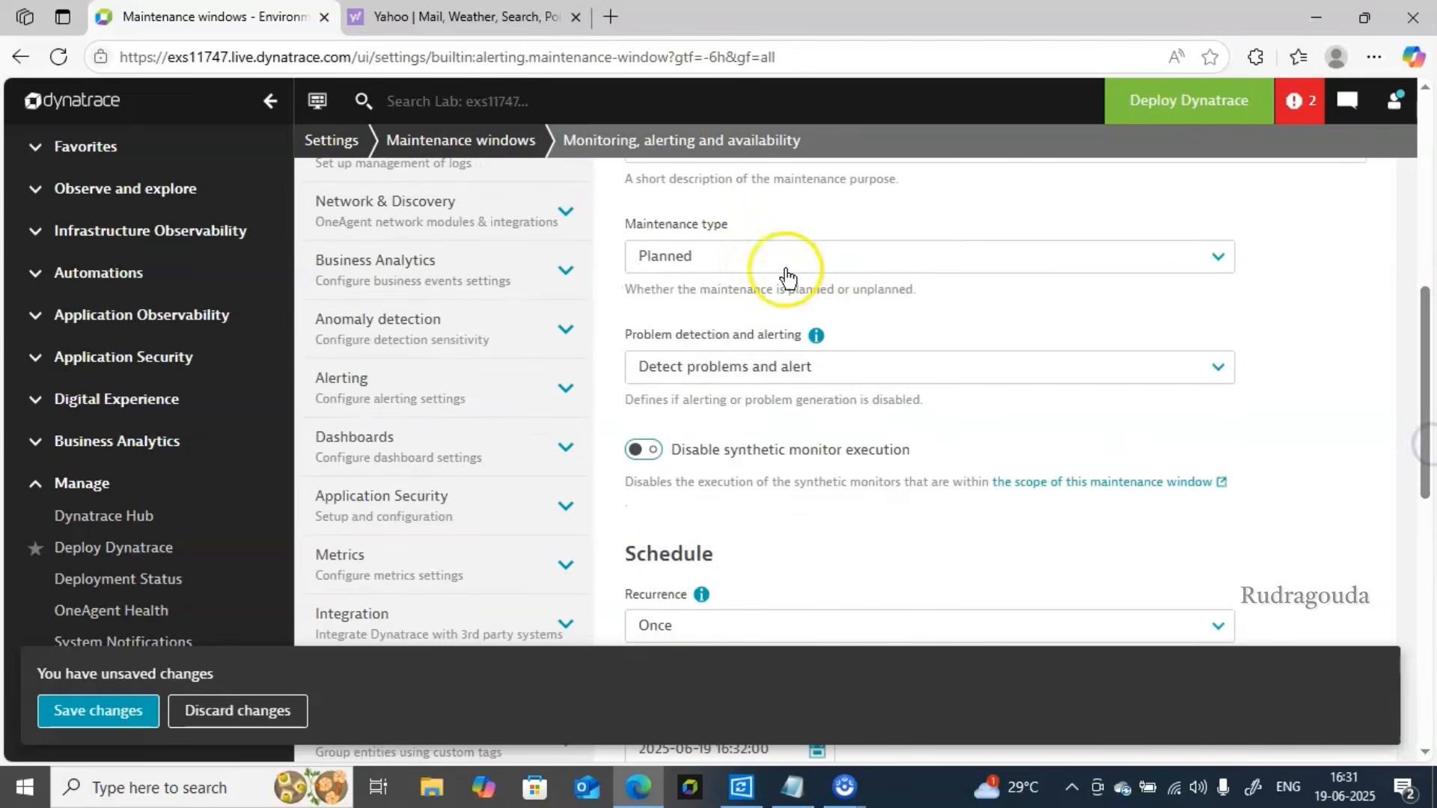
left_click(733, 267)
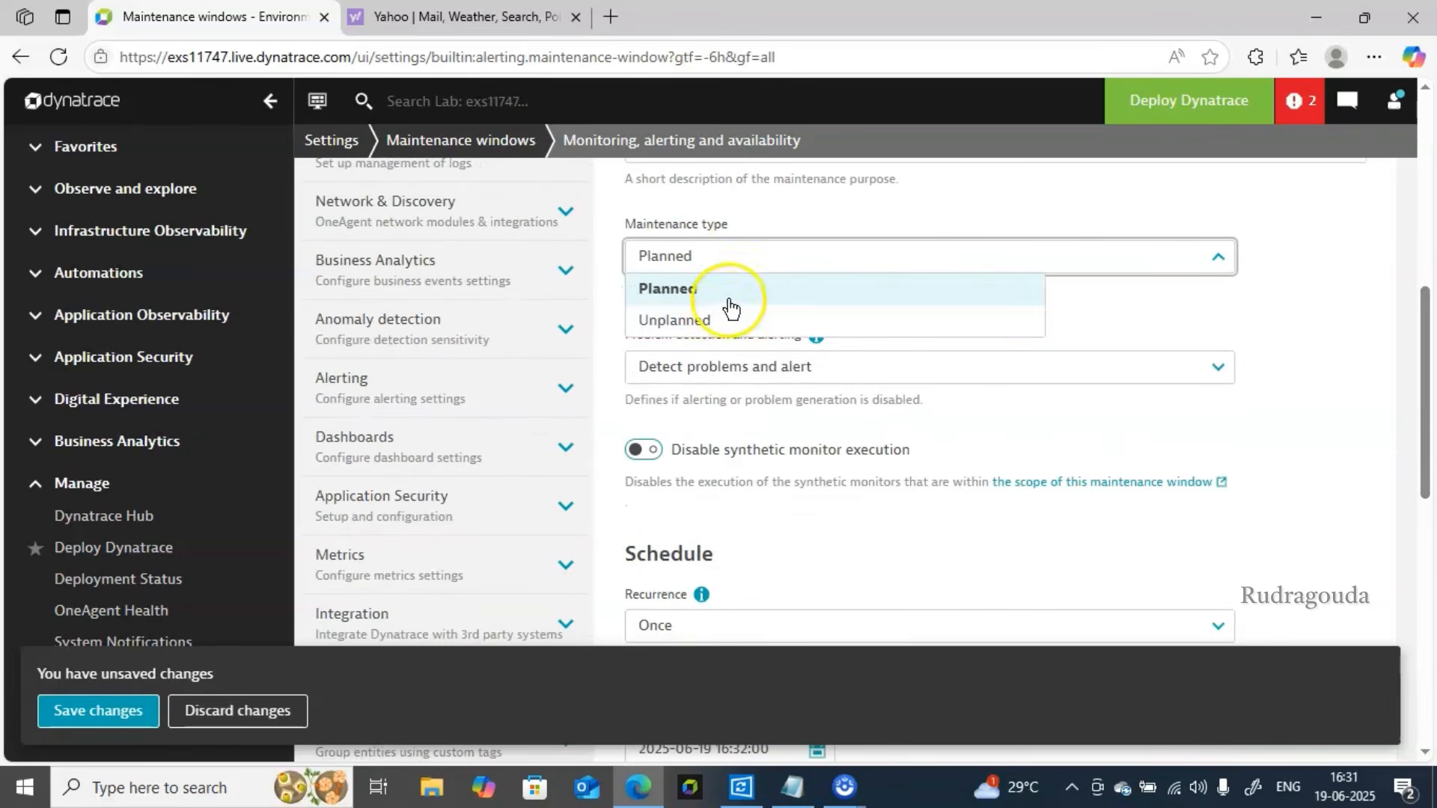
left_click(741, 295)
left_click(663, 370)
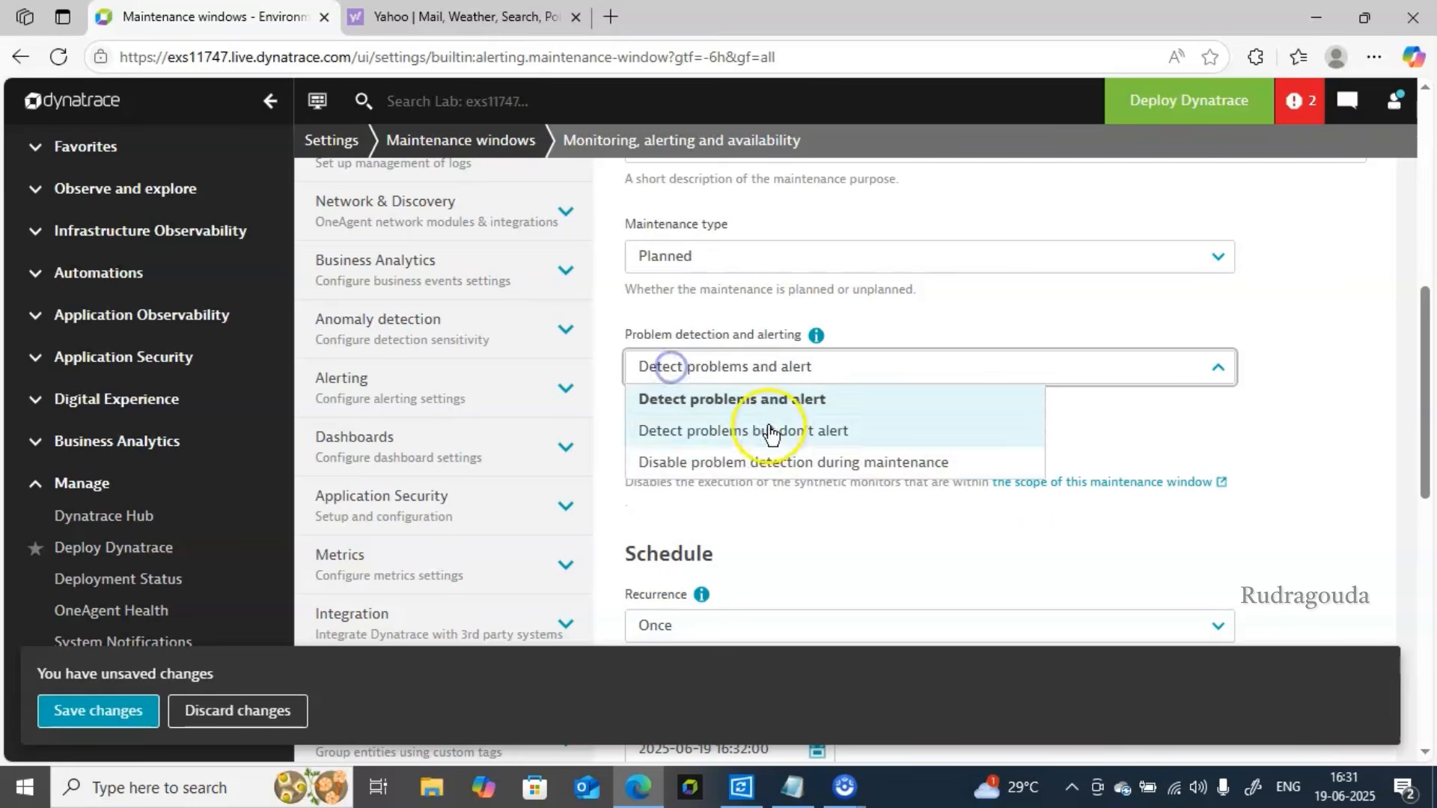
left_click(744, 461)
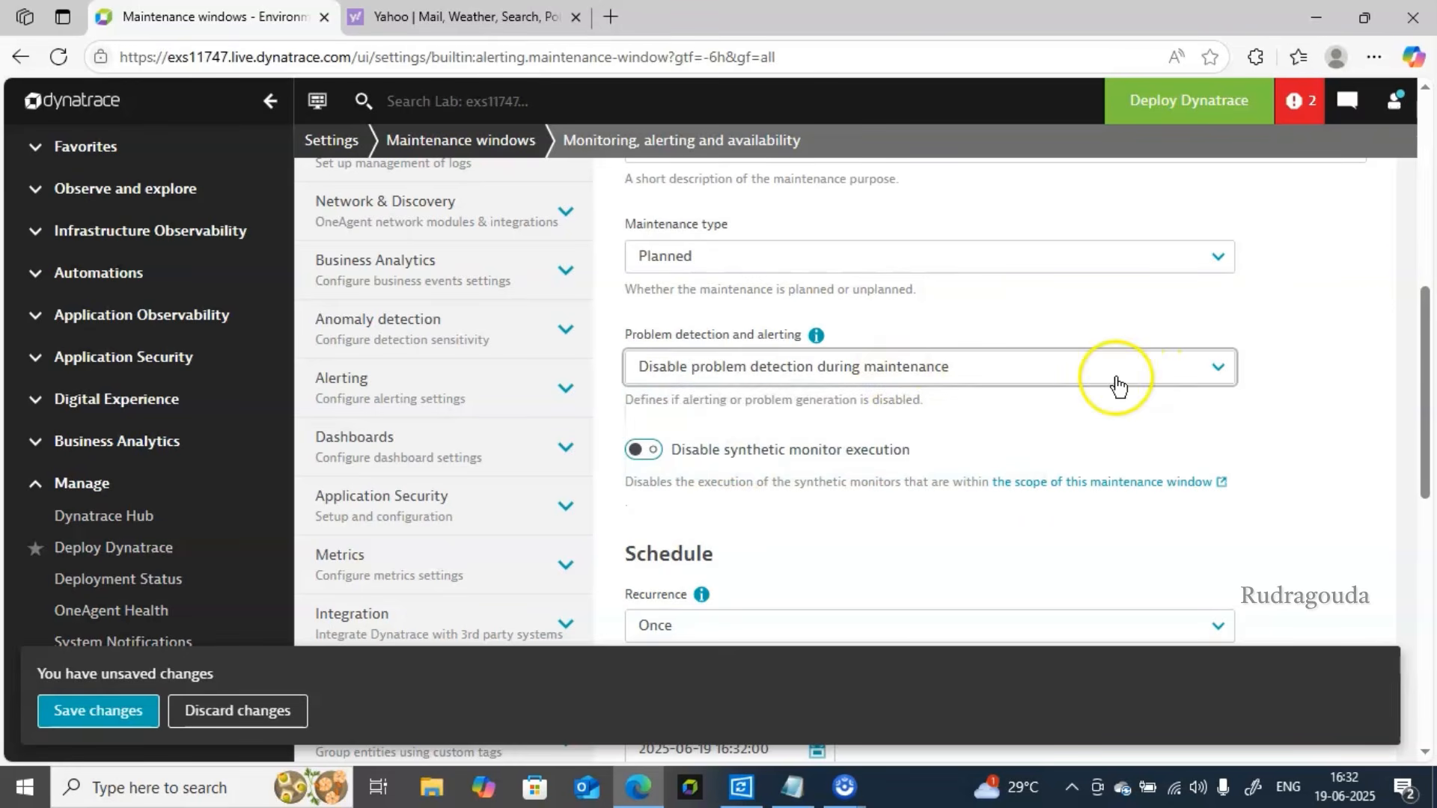
- Add a filter to the maintenance window with Synthetic monitor as its entity type
left_click_drag(1429, 330, 1429, 415)
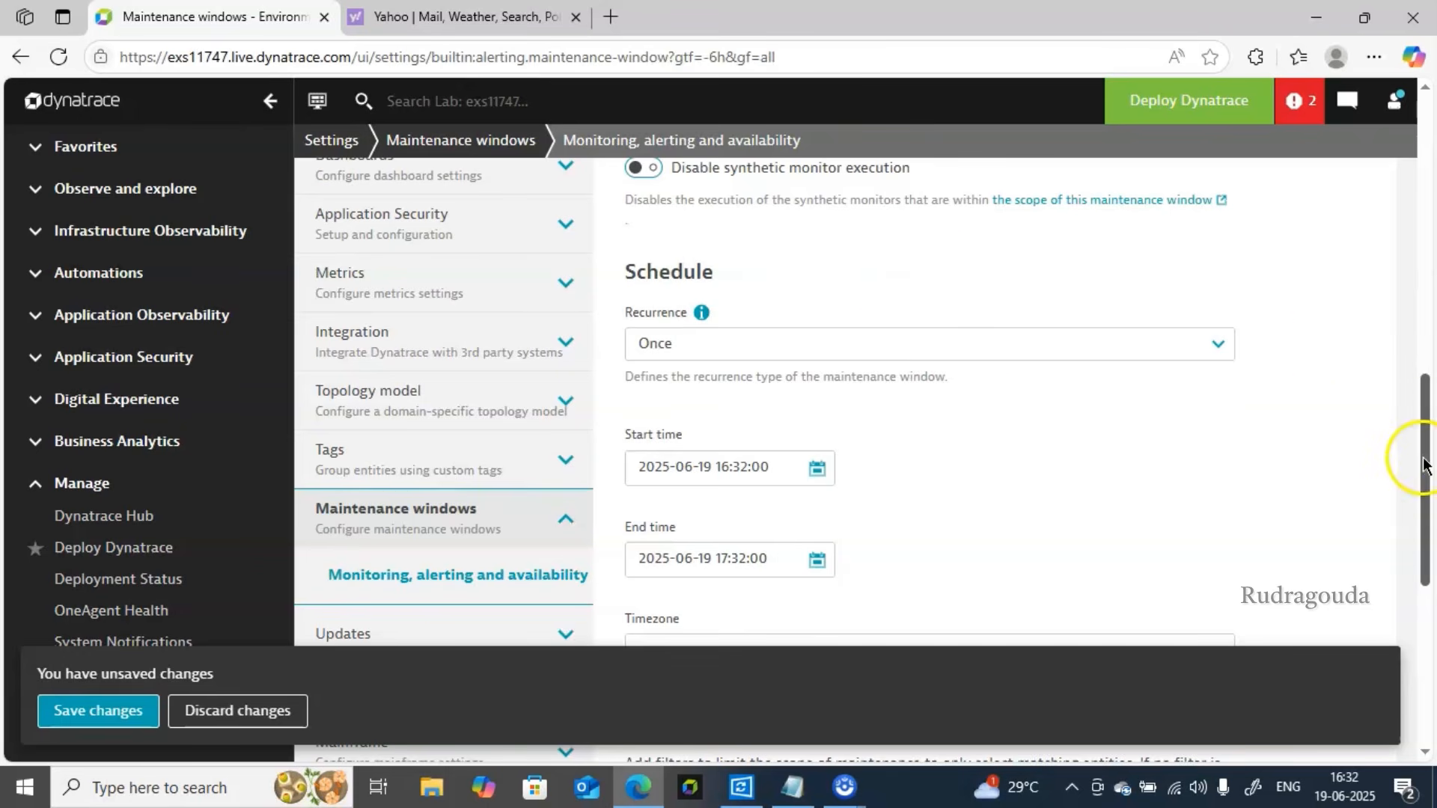
left_click_drag(1426, 459, 1424, 561)
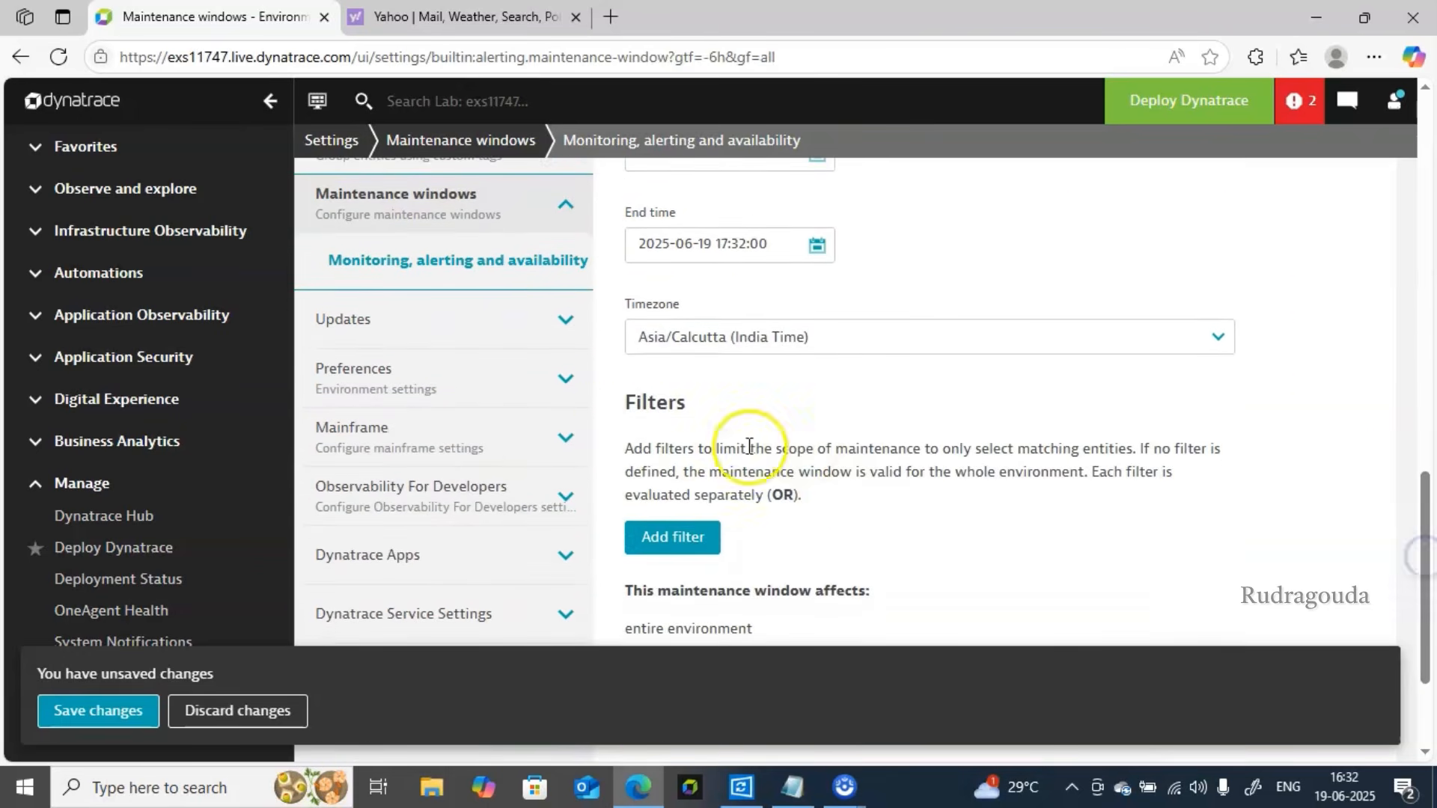
left_click_drag(635, 402, 674, 403)
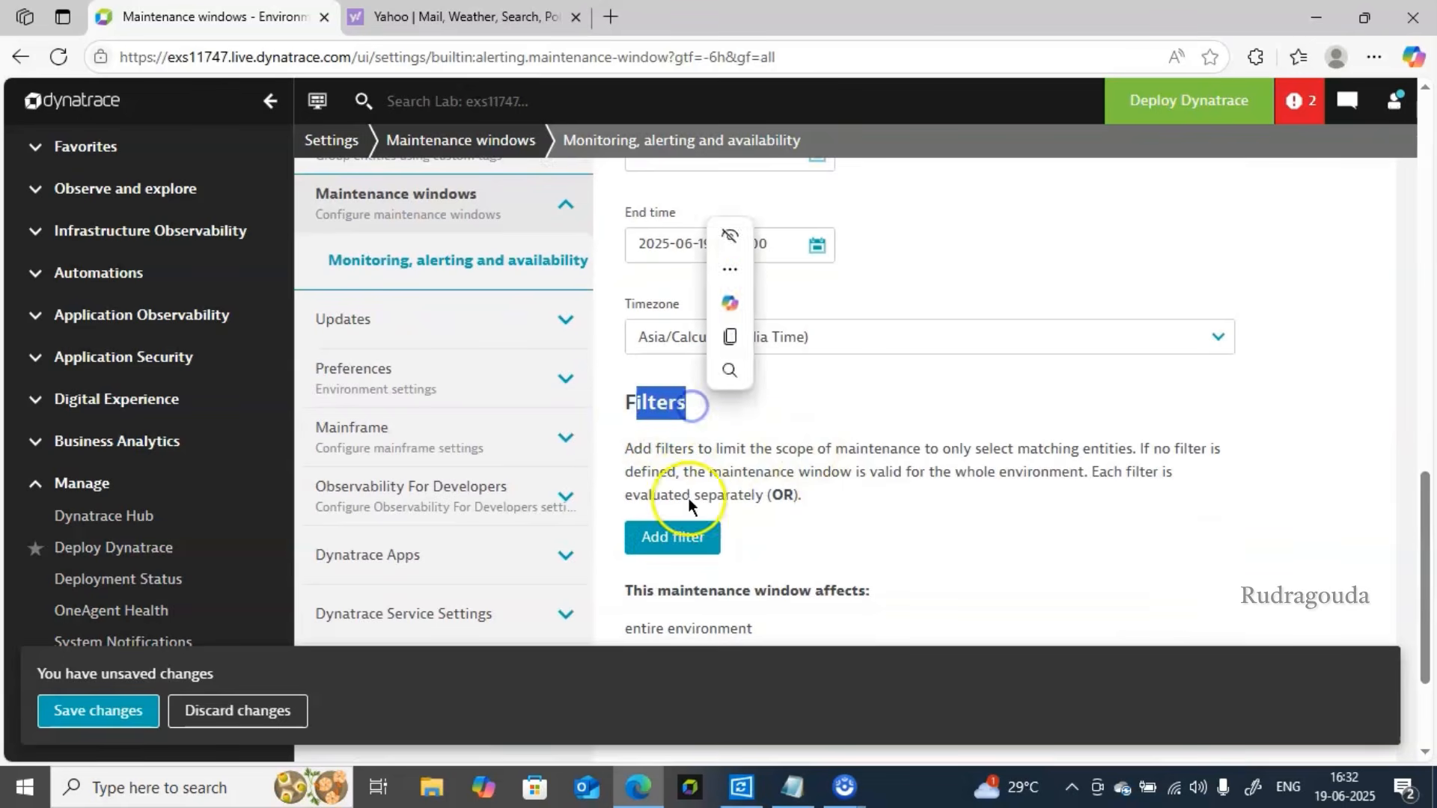
left_click(670, 536)
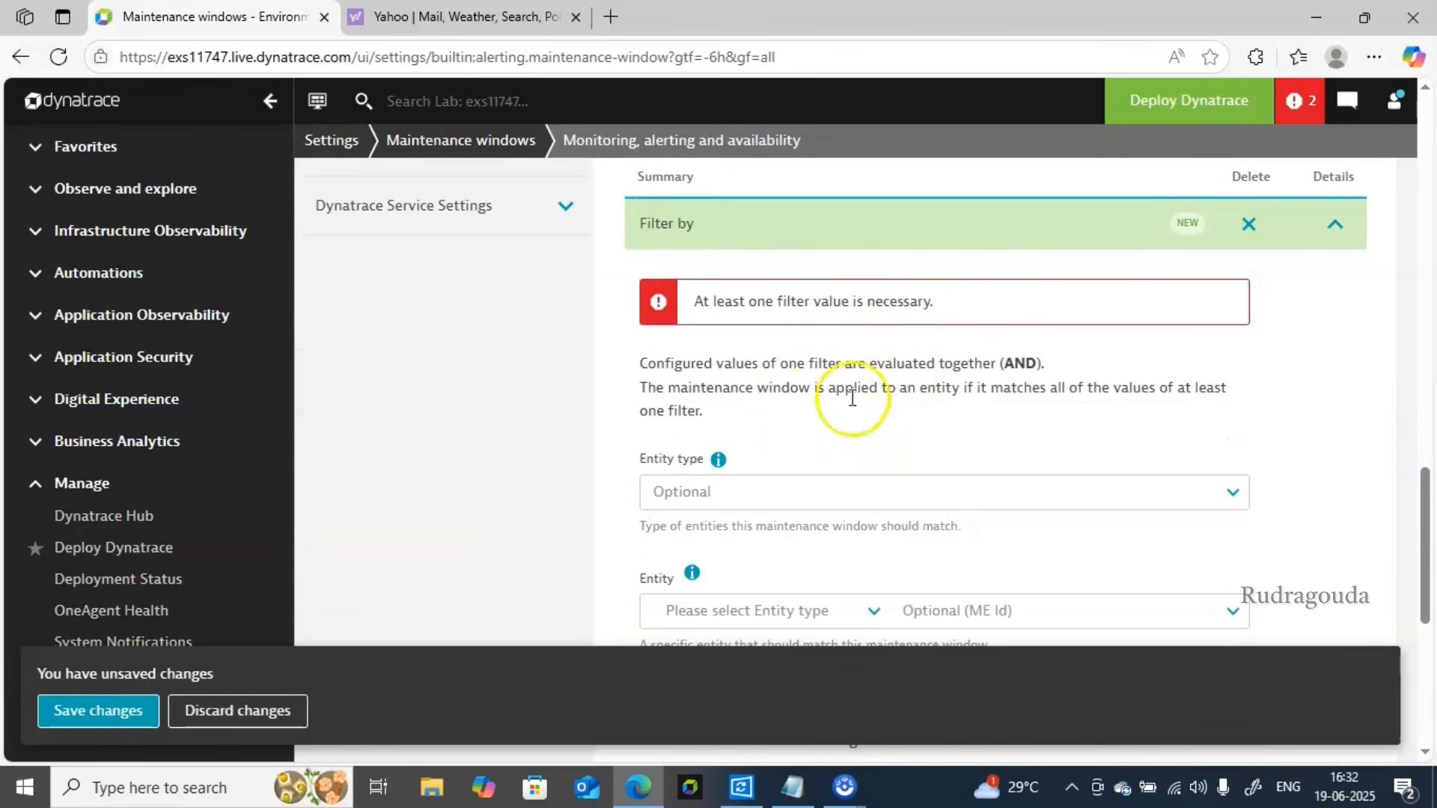
left_click(883, 491)
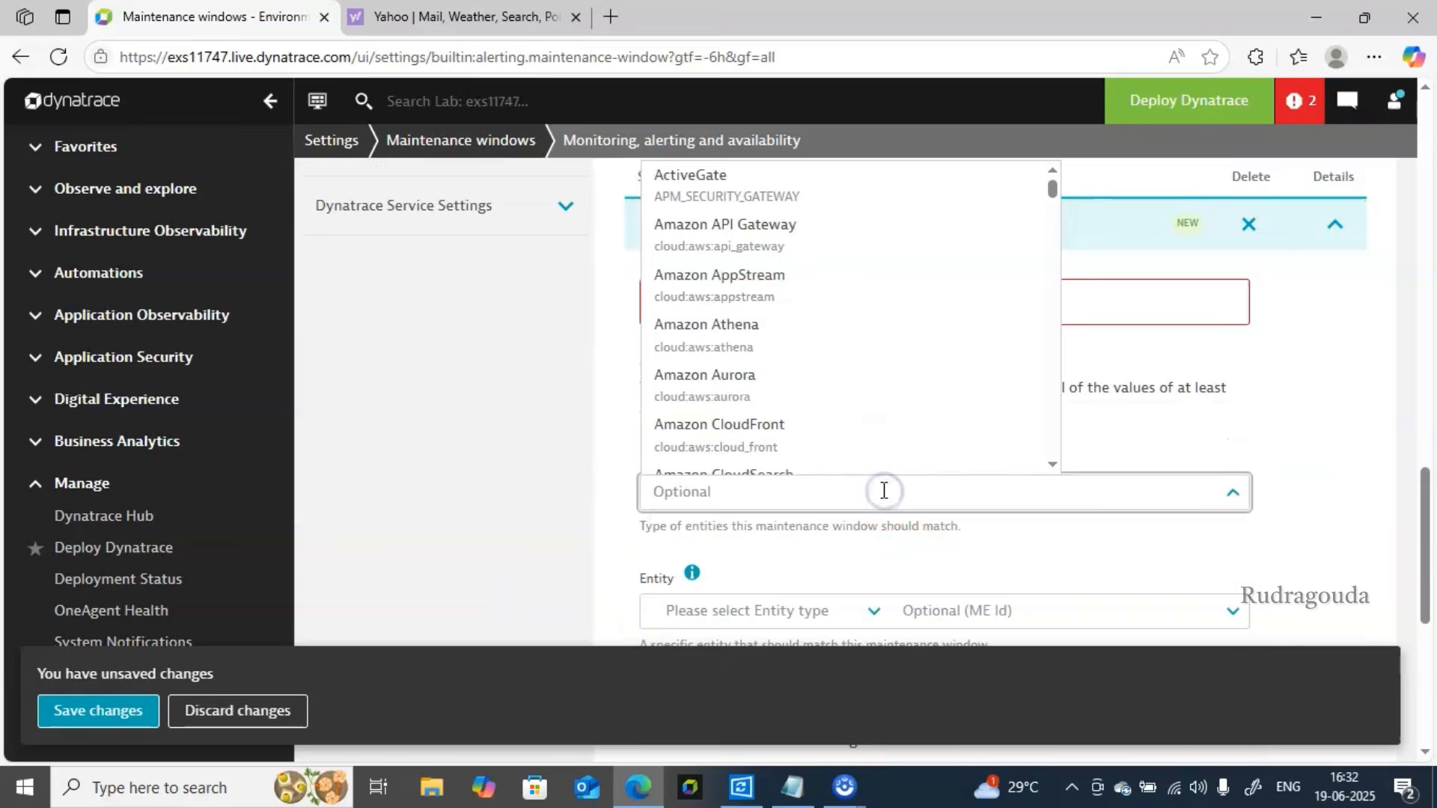
type("synt")
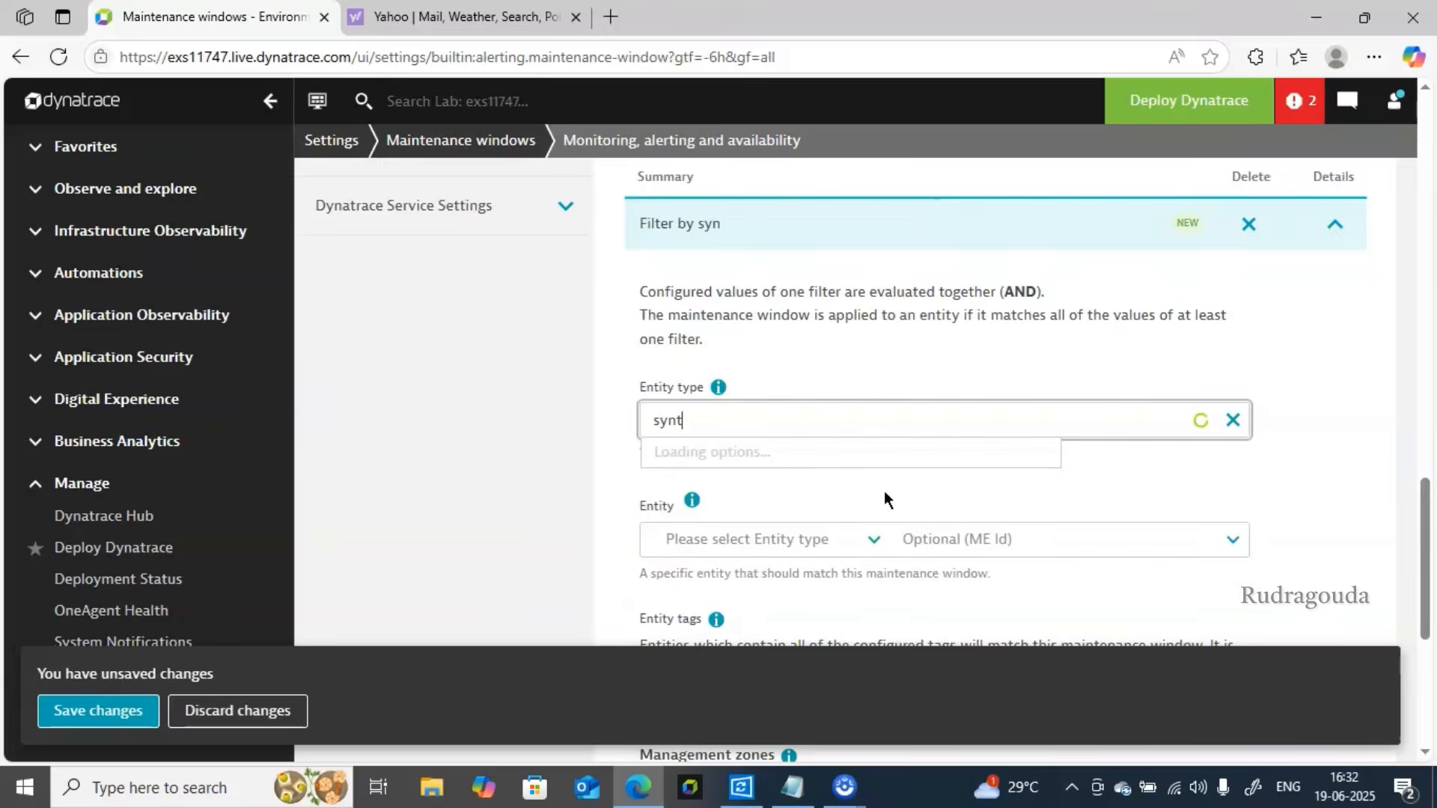
type("hetic")
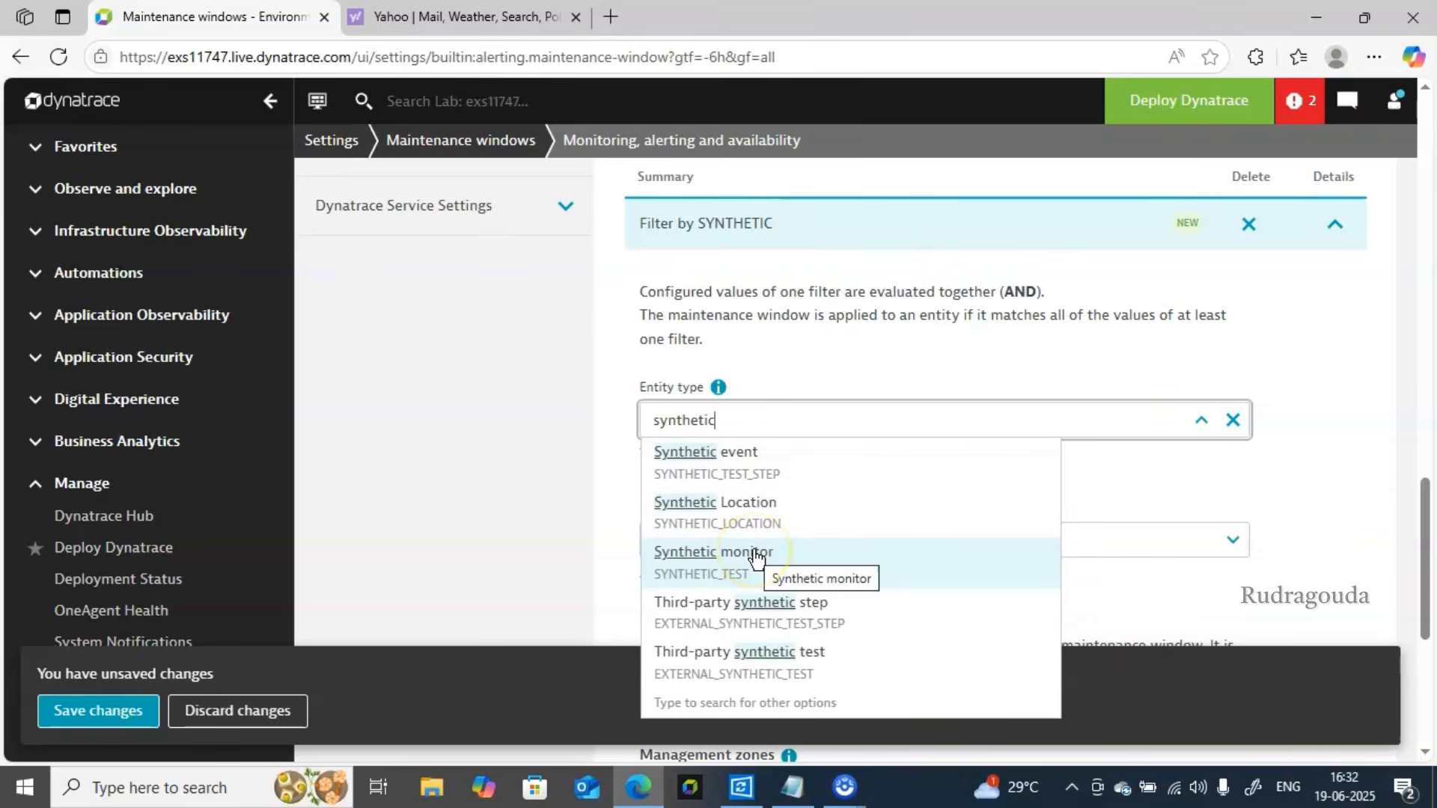
left_click(754, 555)
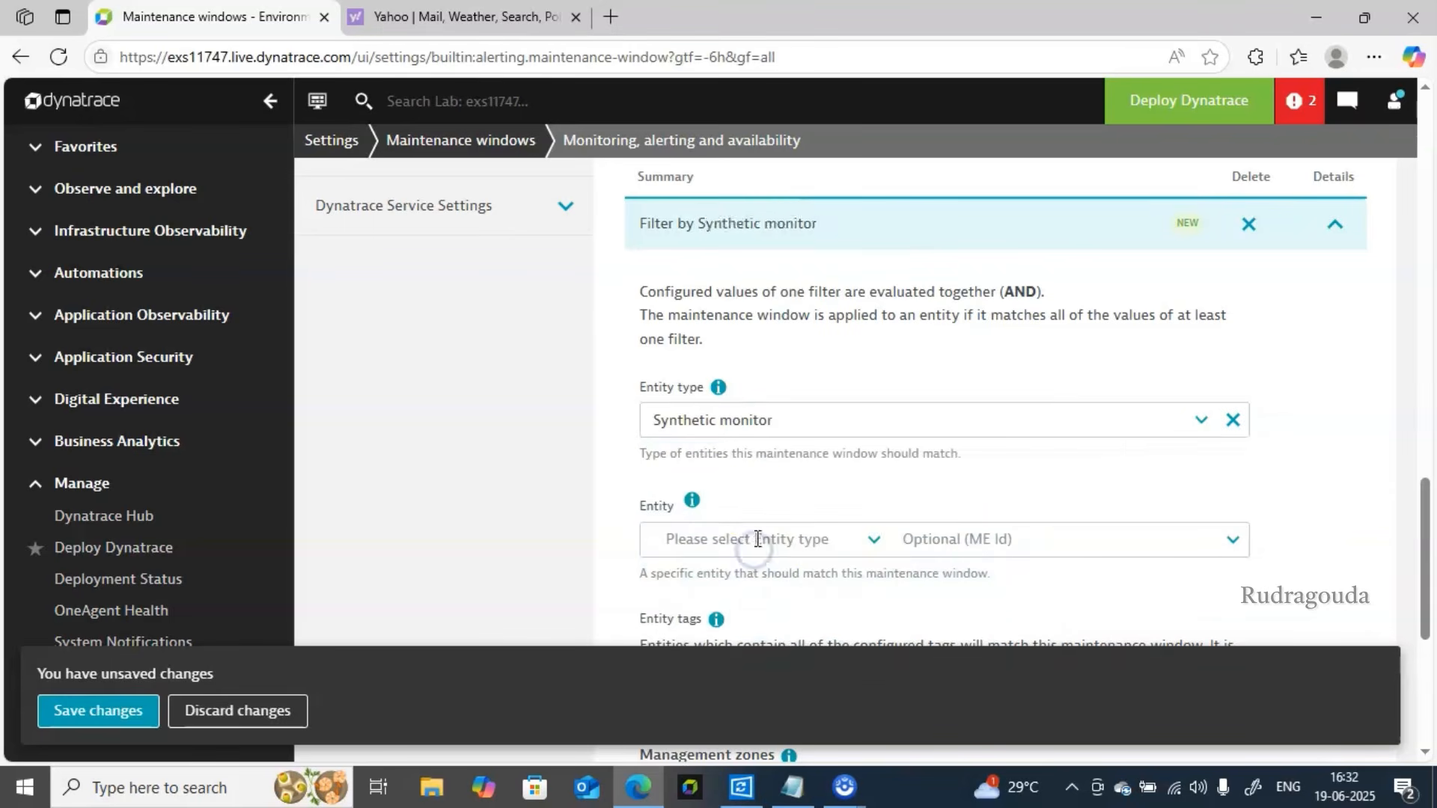
- Set the filter's specific entity to the Synthetic monitor "yahoo web page"
left_click(795, 537)
type("sy")
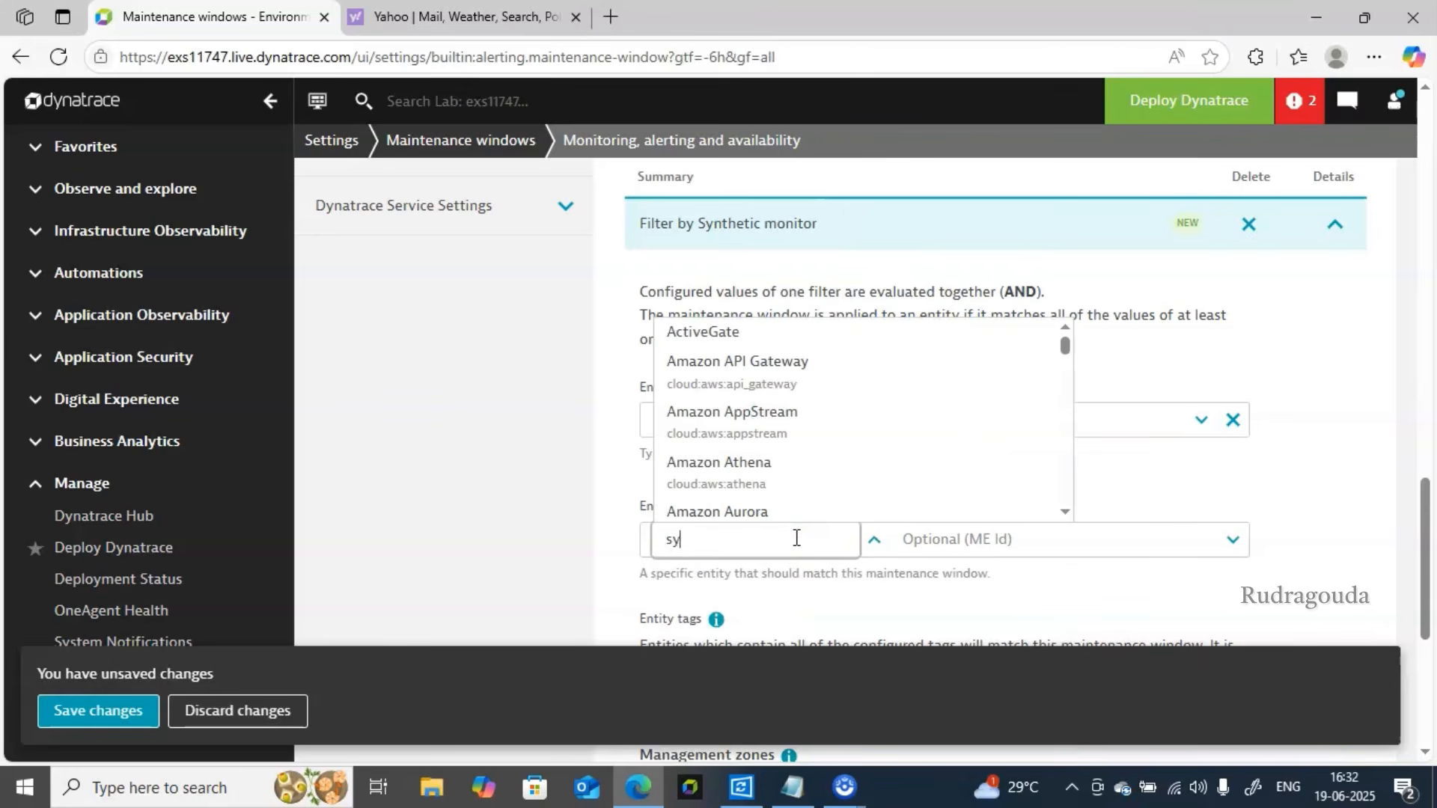
type("nth")
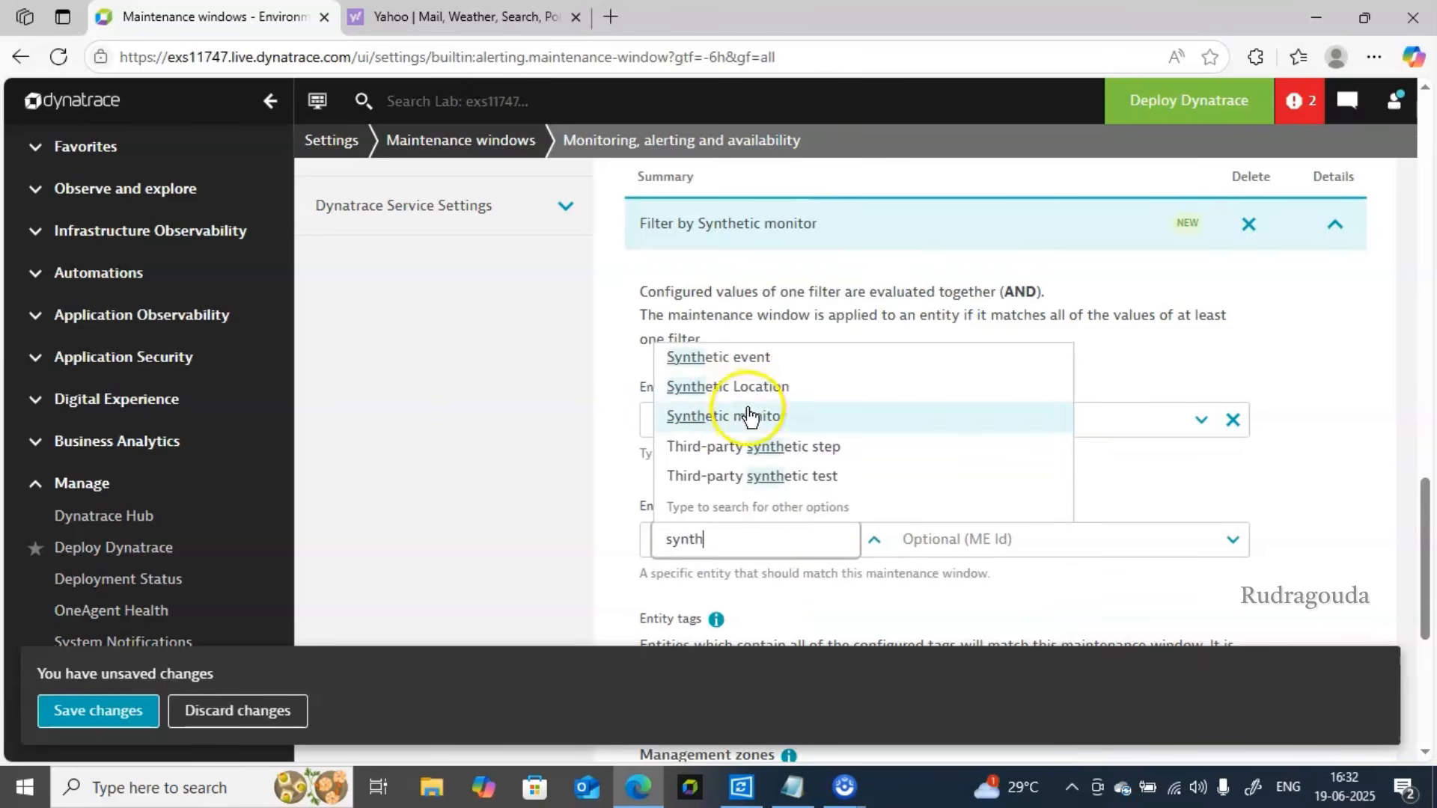
left_click(748, 417)
left_click(1037, 548)
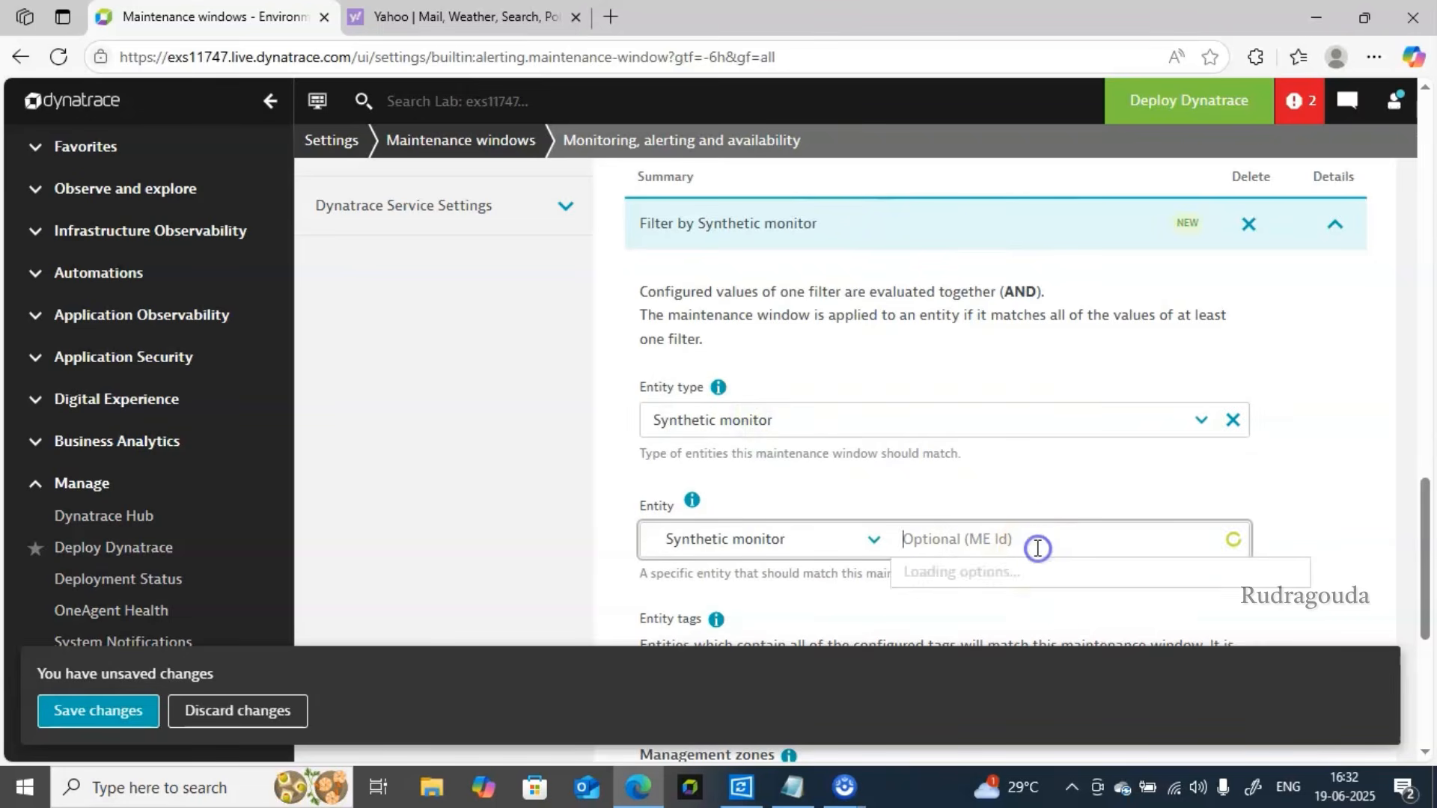
type("h")
key("BackSpace")
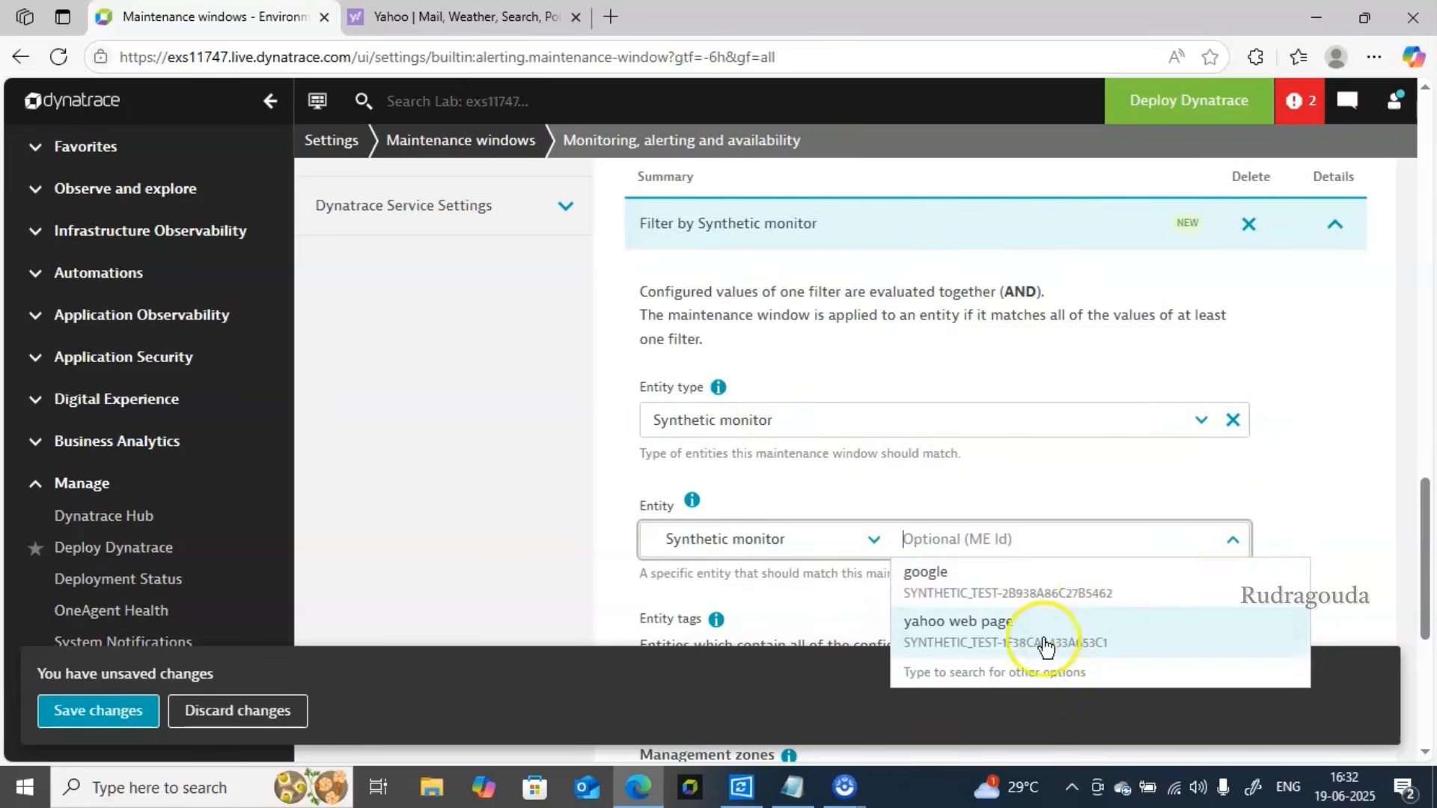
left_click(996, 634)
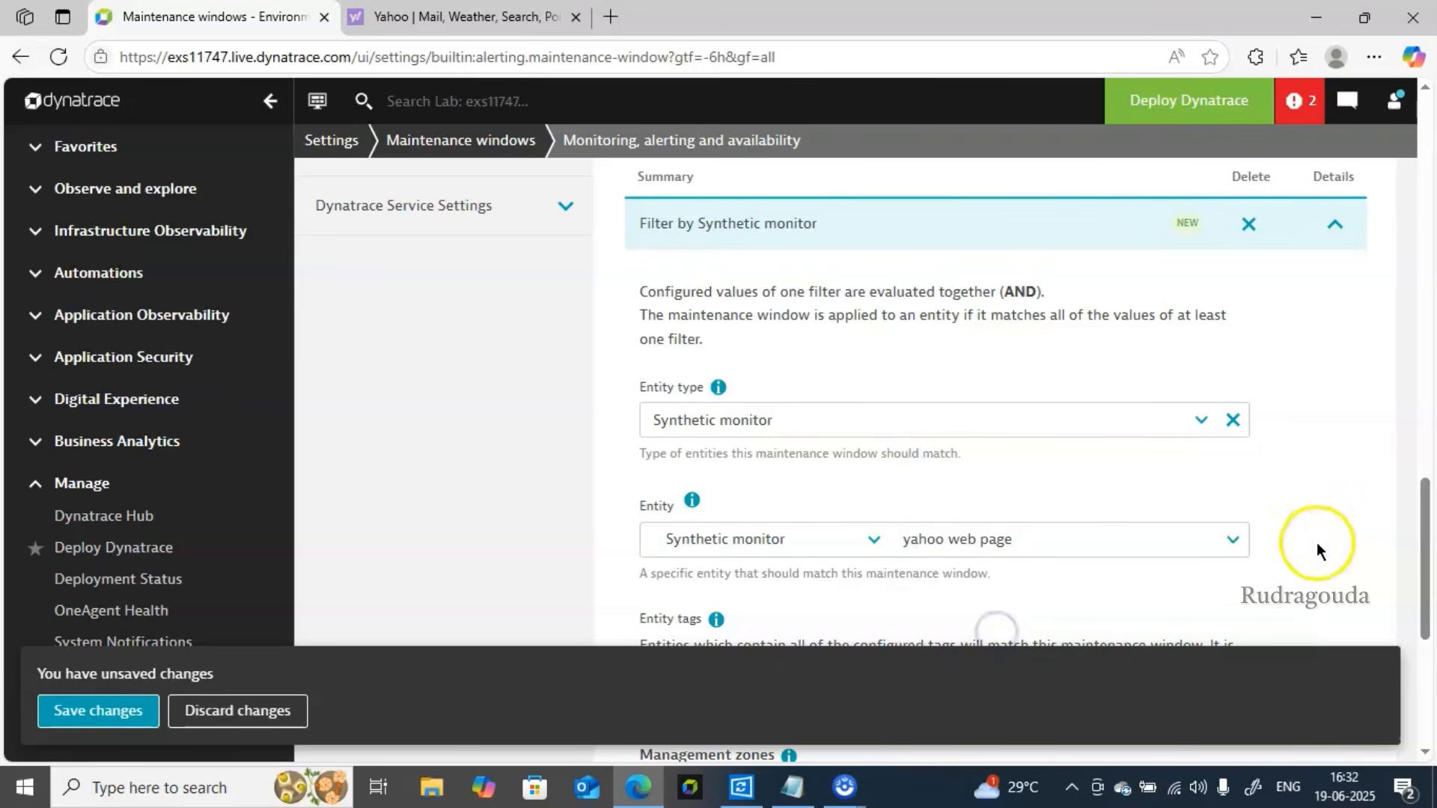
- Schedule the maintenance window to start on 2025-06-20 and end on 2025-06-25
left_click_drag(1422, 528, 1404, 433)
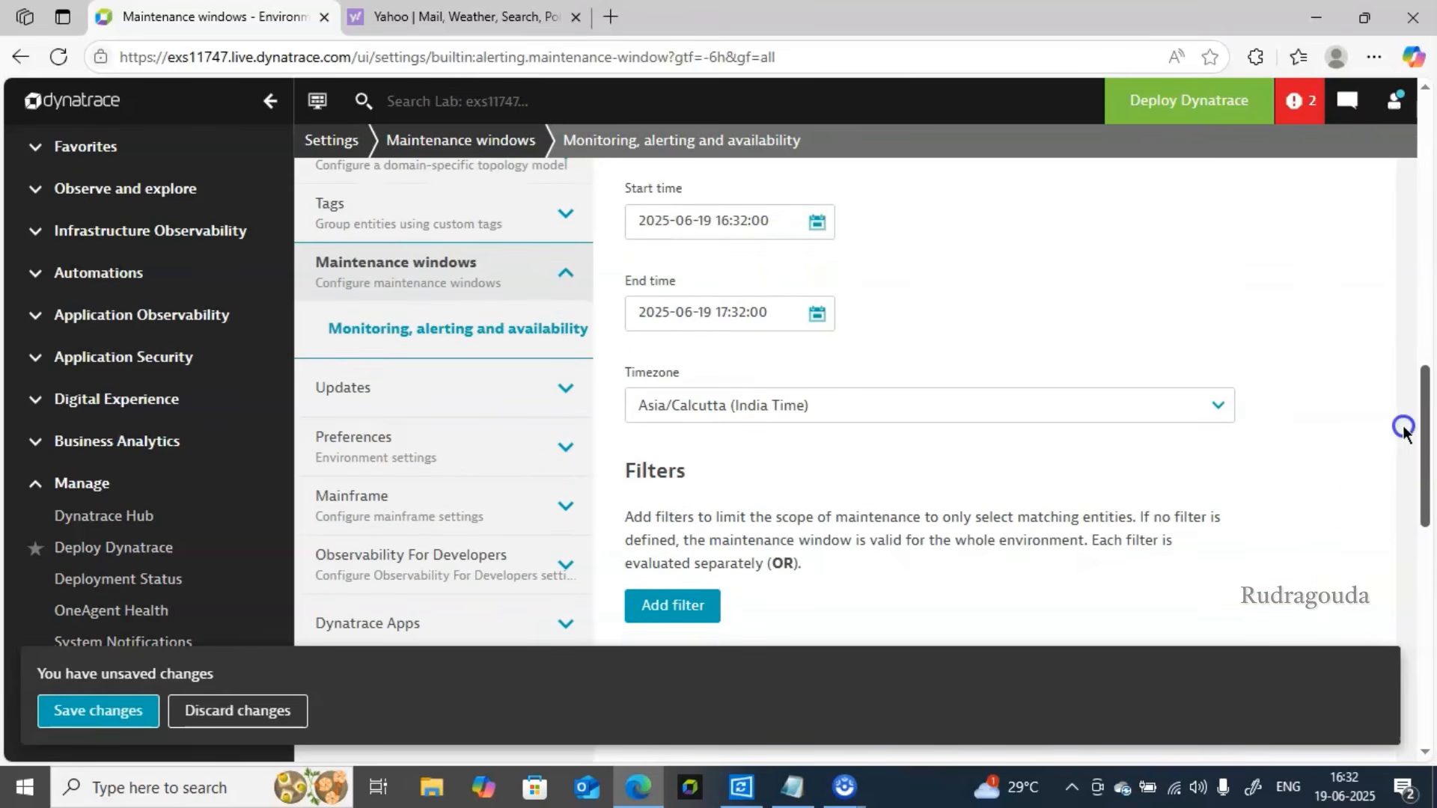
left_click(815, 223)
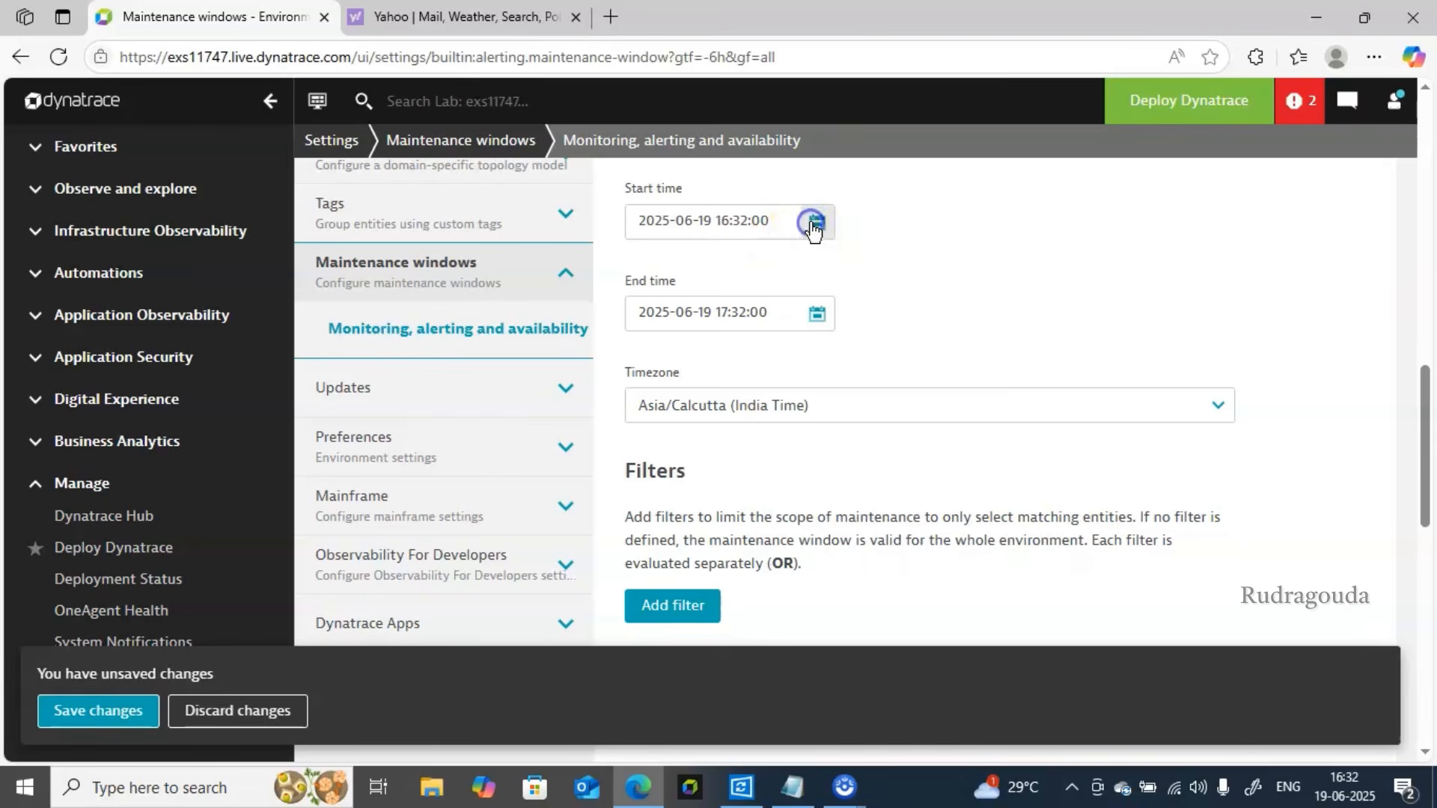
left_click(1010, 430)
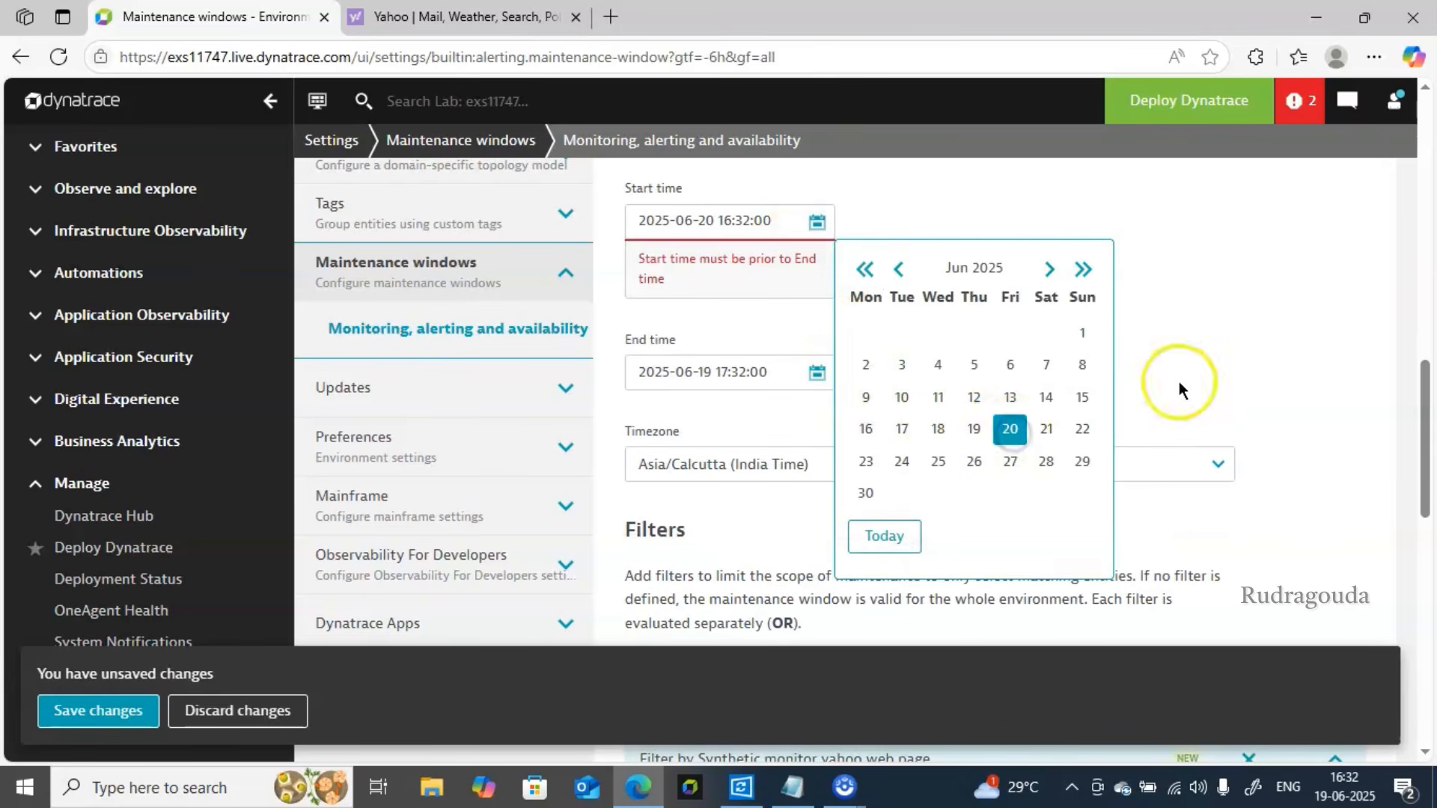
left_click(895, 349)
left_click(817, 313)
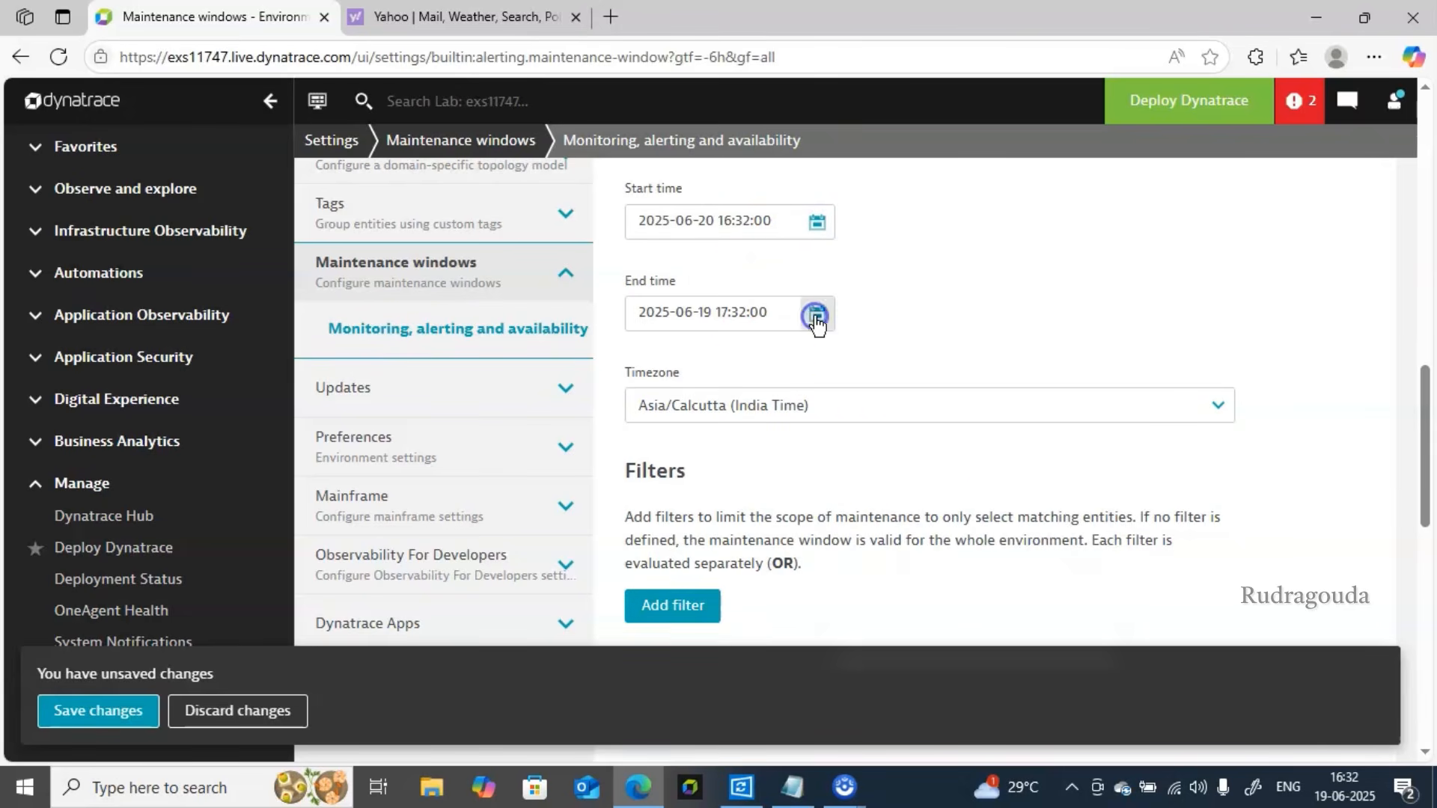
left_click(938, 554)
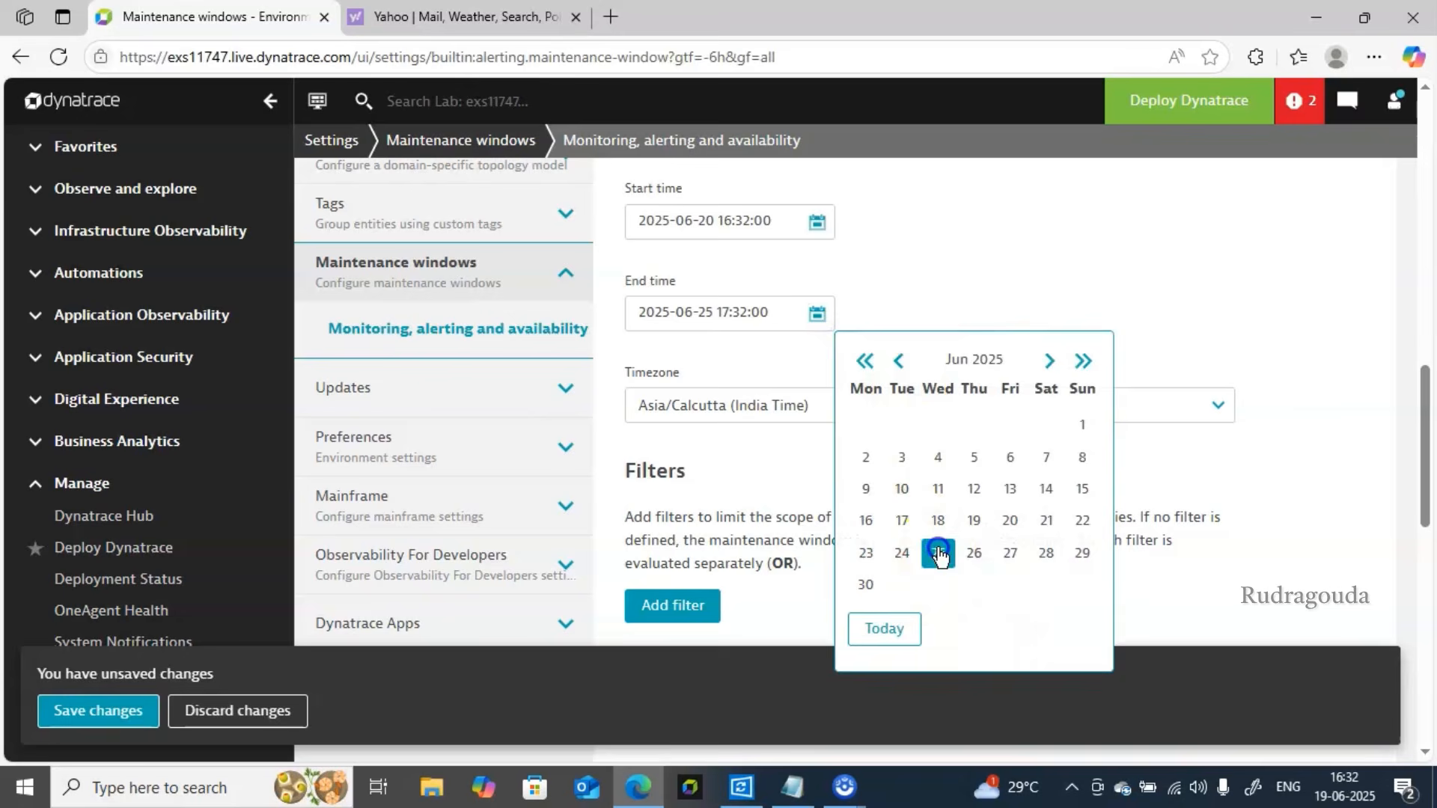
left_click(953, 230)
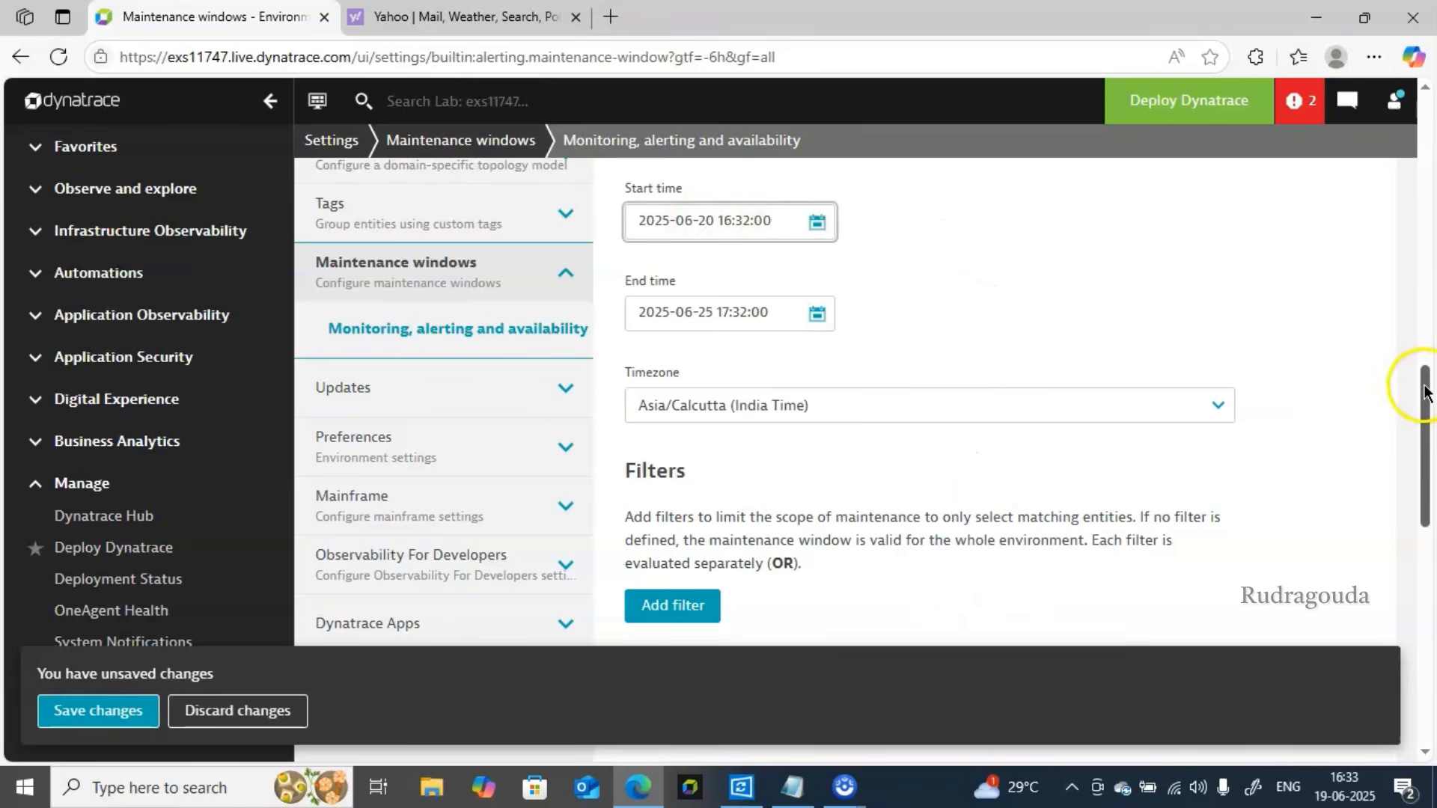
- Change the filter's specific entity to the google monitor and review the summary of what the maintenance window affects
left_click_drag(1424, 395, 1424, 508)
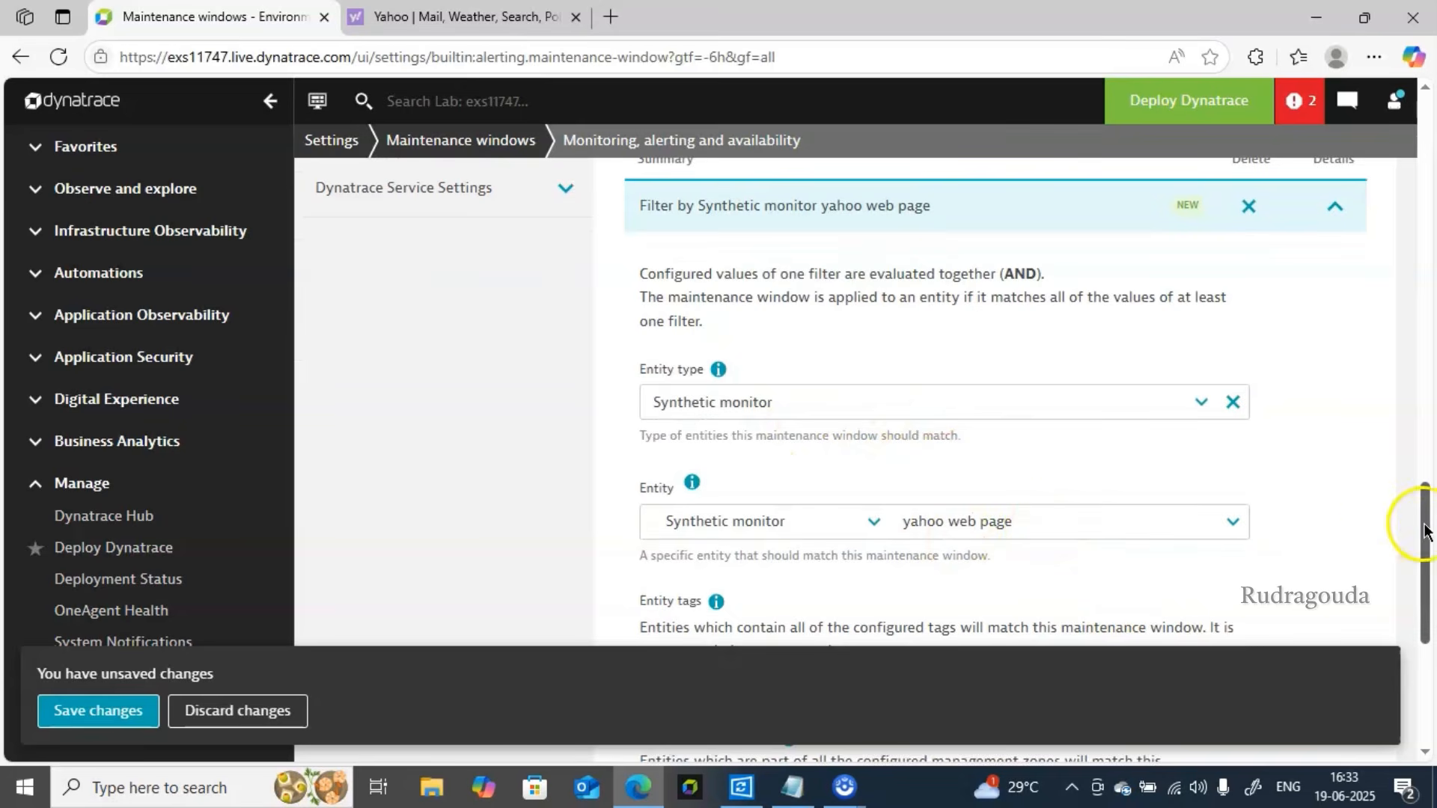
left_click_drag(1424, 523, 1427, 607)
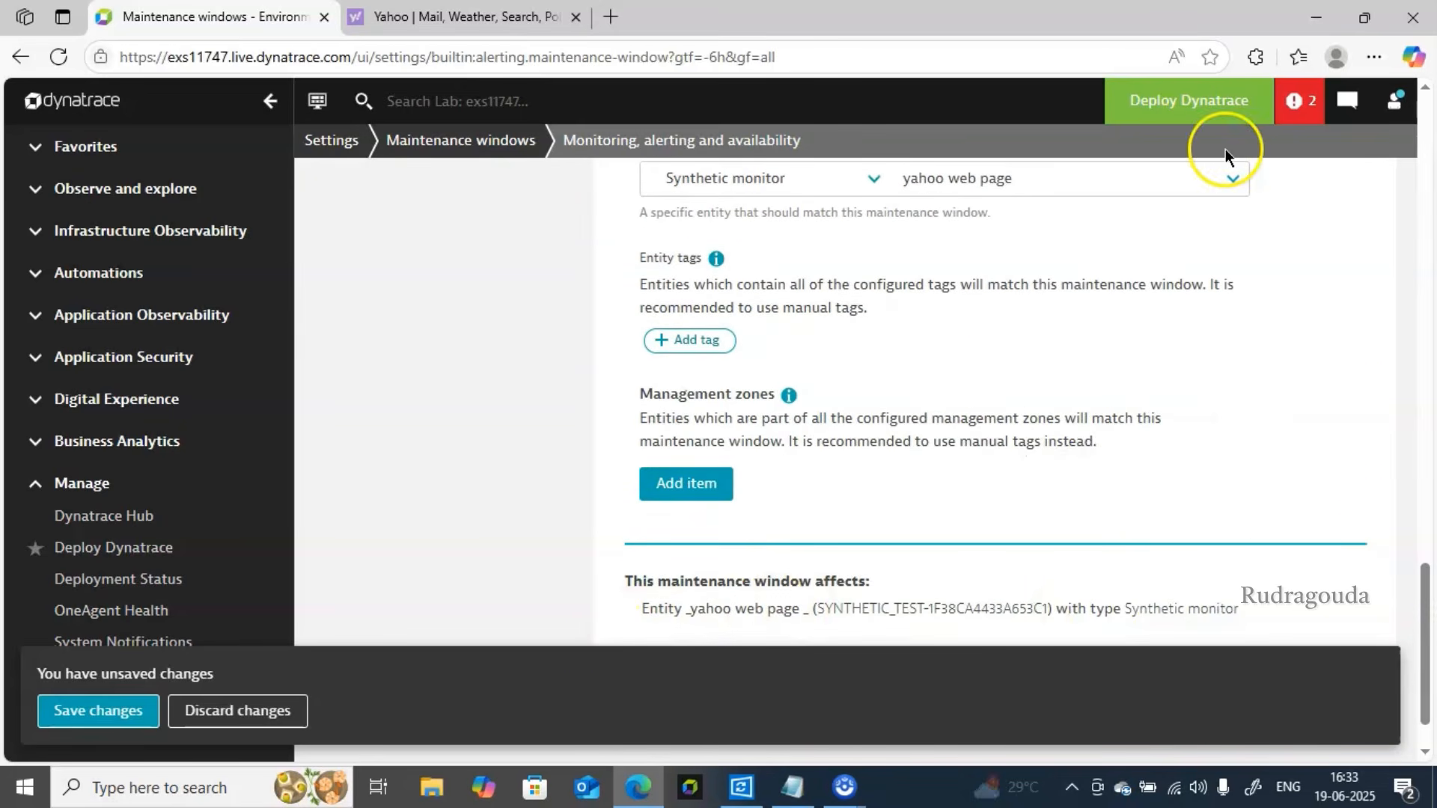
left_click(1231, 184)
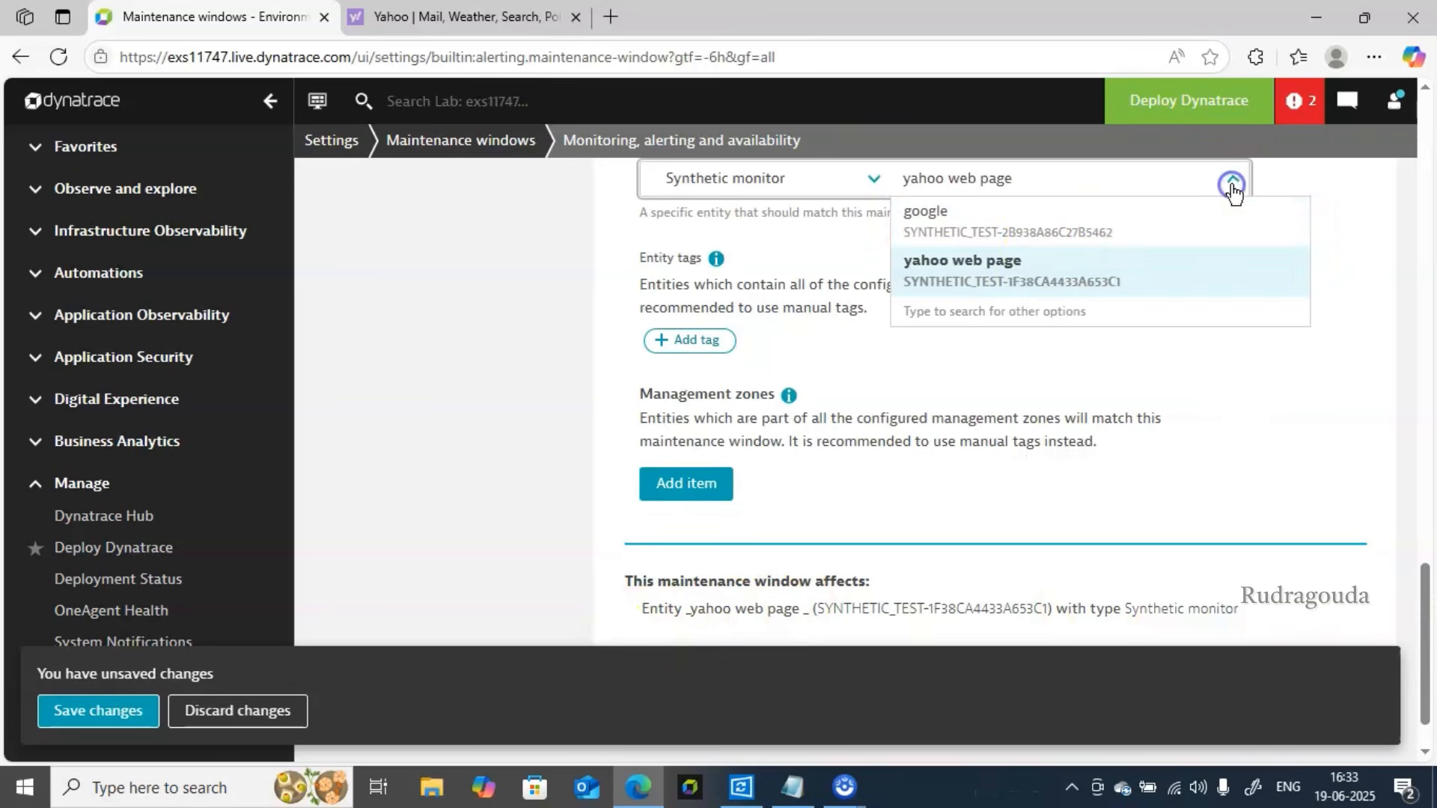
left_click(1044, 234)
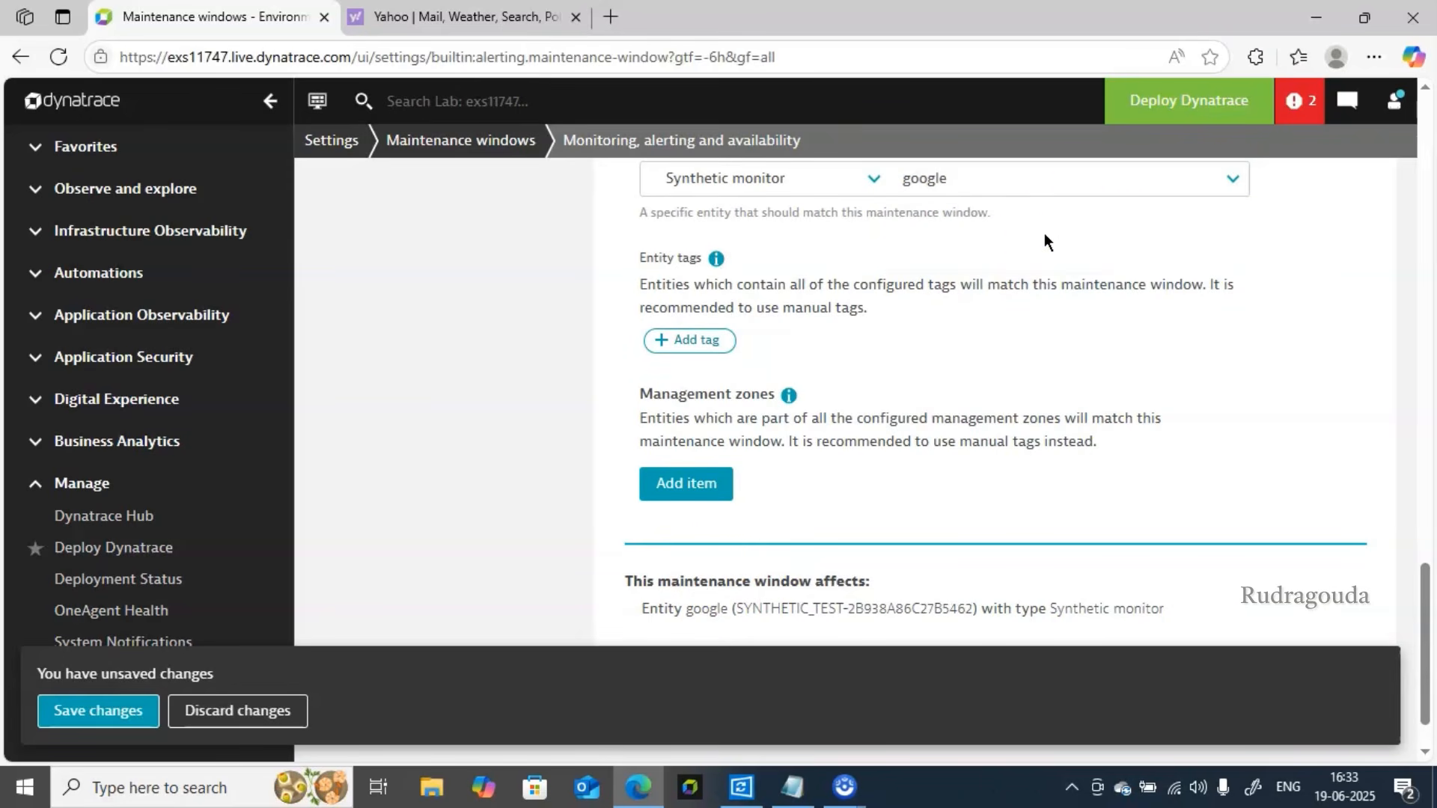
left_click_drag(632, 583, 1237, 595)
left_click(1048, 377)
- Start a new entity tag in the google filter, showing suggestions for the Synthetic monitor entity type
left_click(678, 341)
left_click(745, 431)
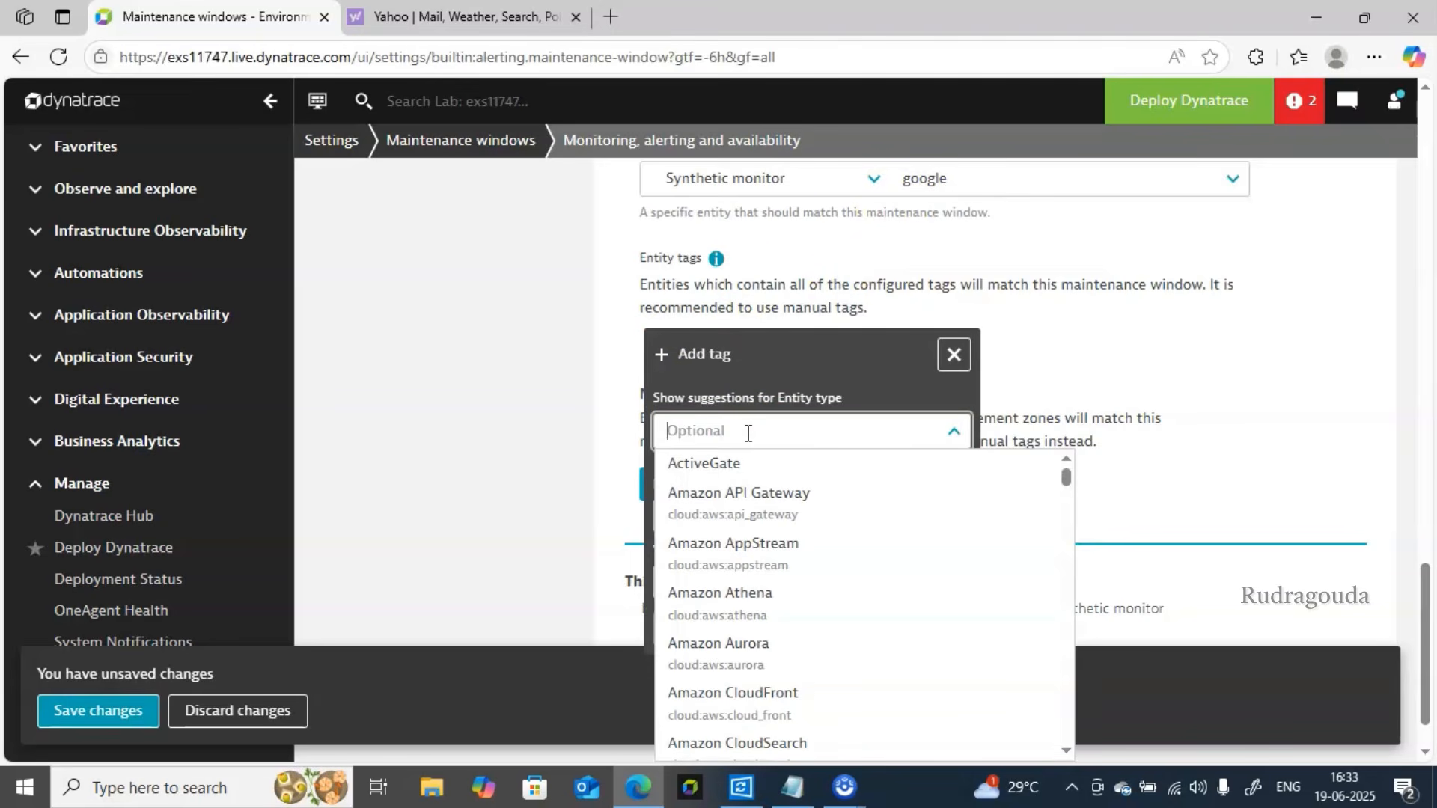
type("e")
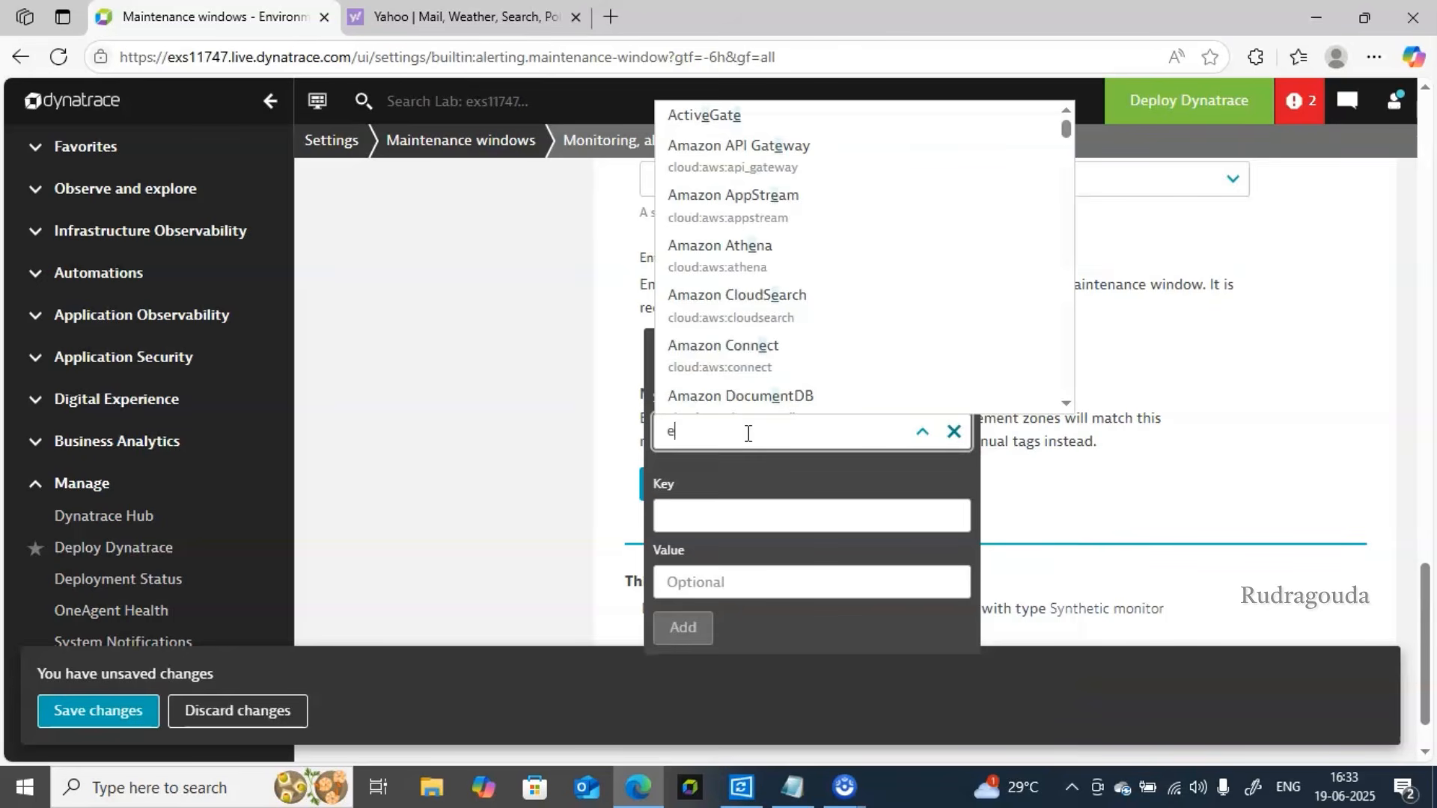
type("nv")
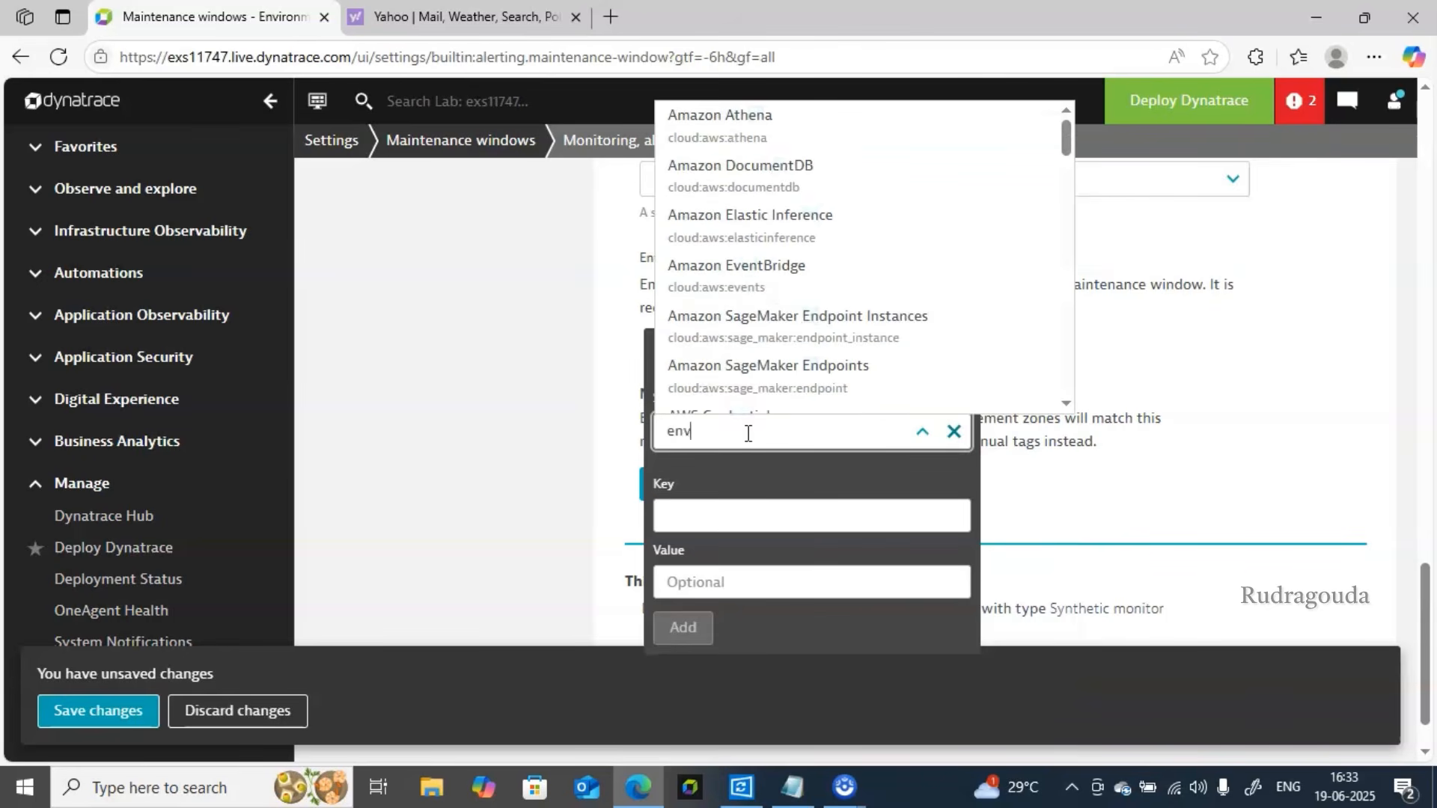
key("BackSpace")
key("BackSpace")
key("BackSpace")
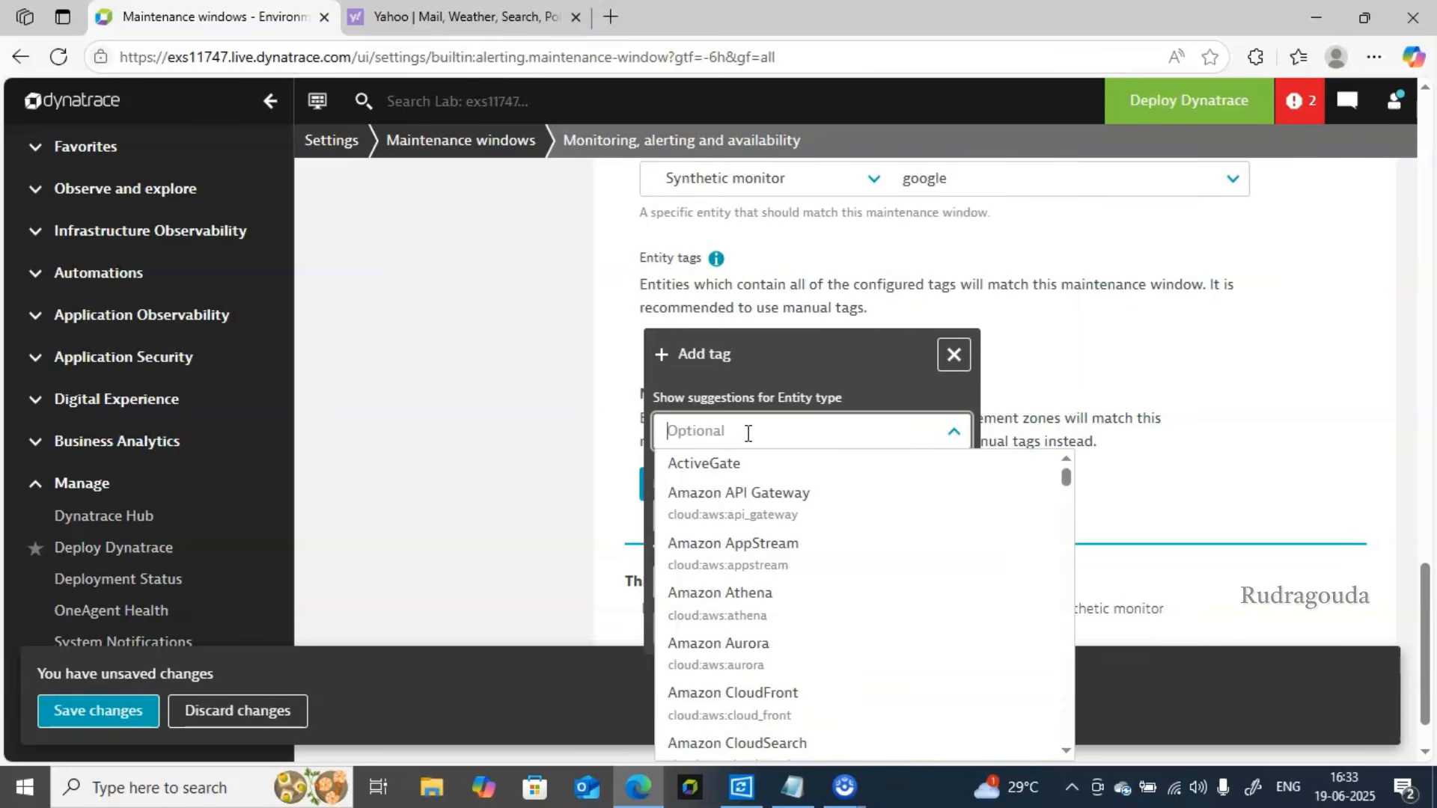
type("su")
type("y")
key("BackSpace")
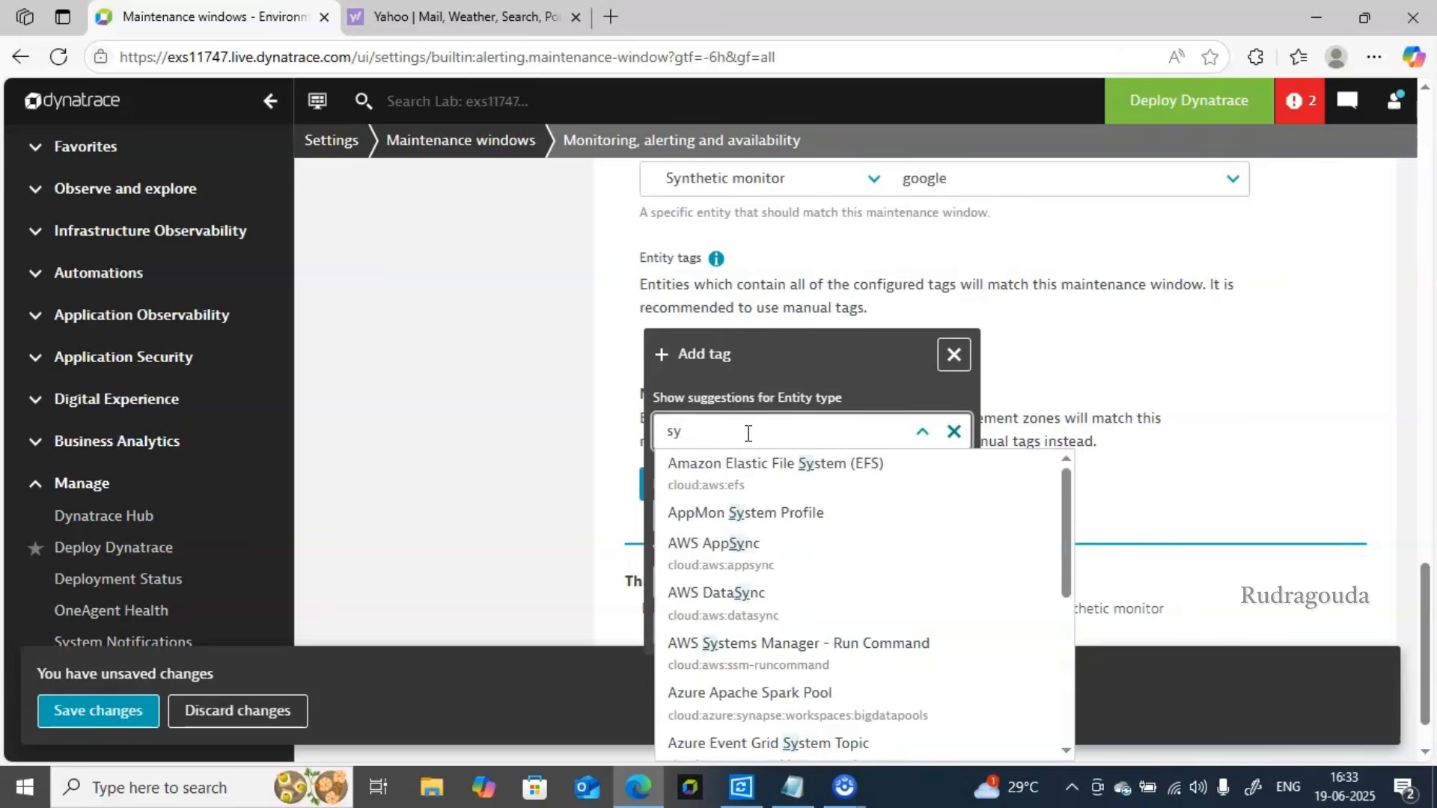
type("nth")
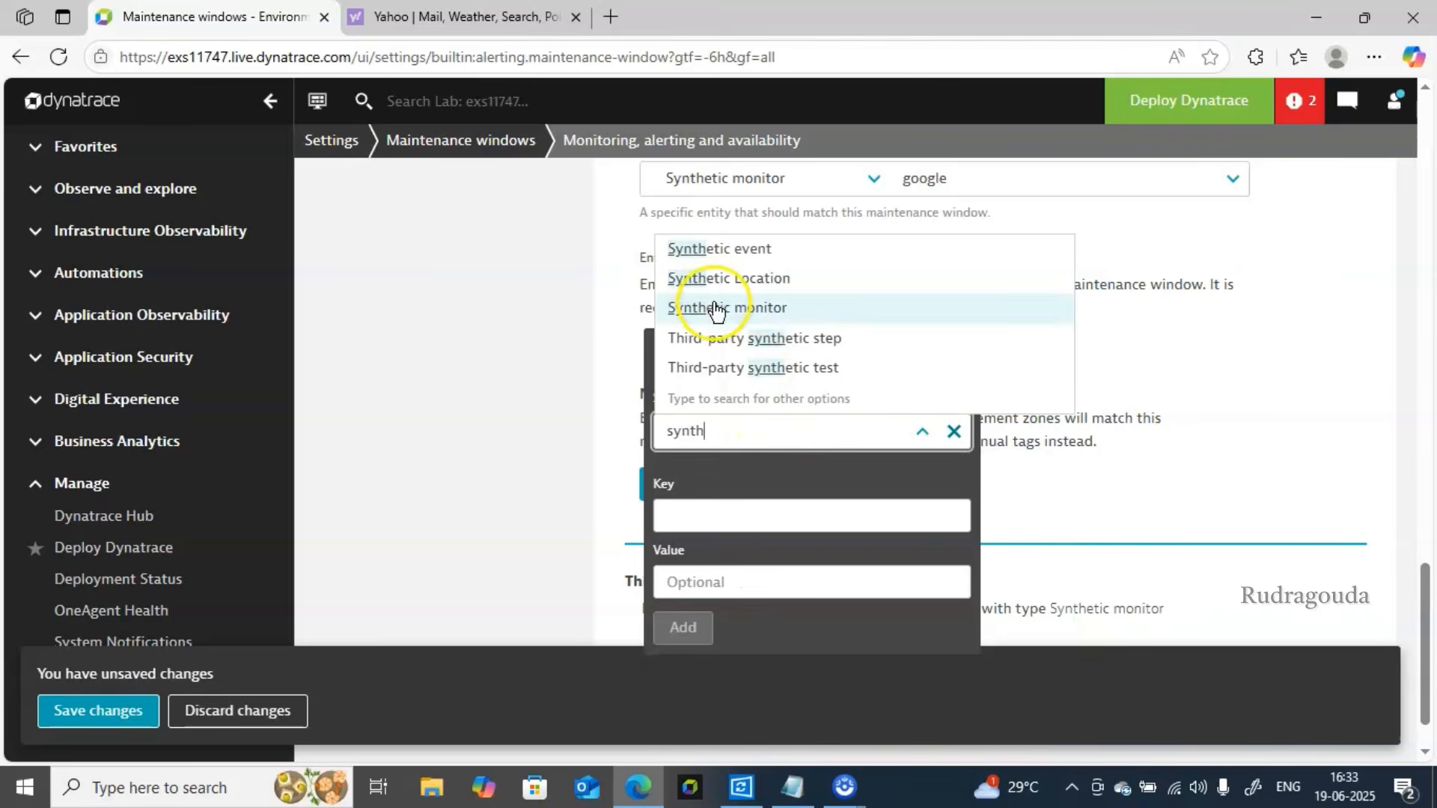
left_click(716, 309)
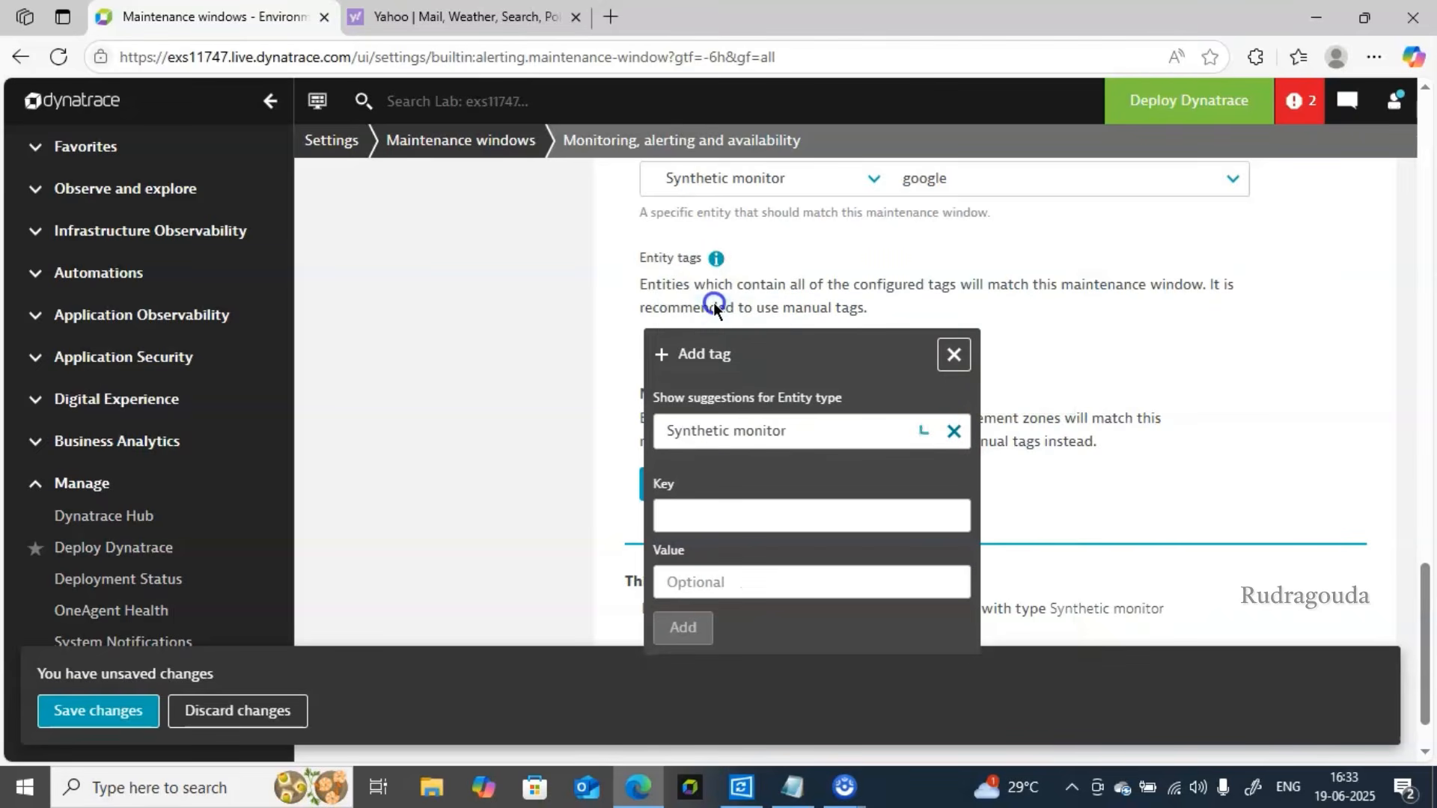
- Add the tag with key env and value prod to the google filter and review what the maintenance window affects
left_click(778, 513)
left_click(719, 549)
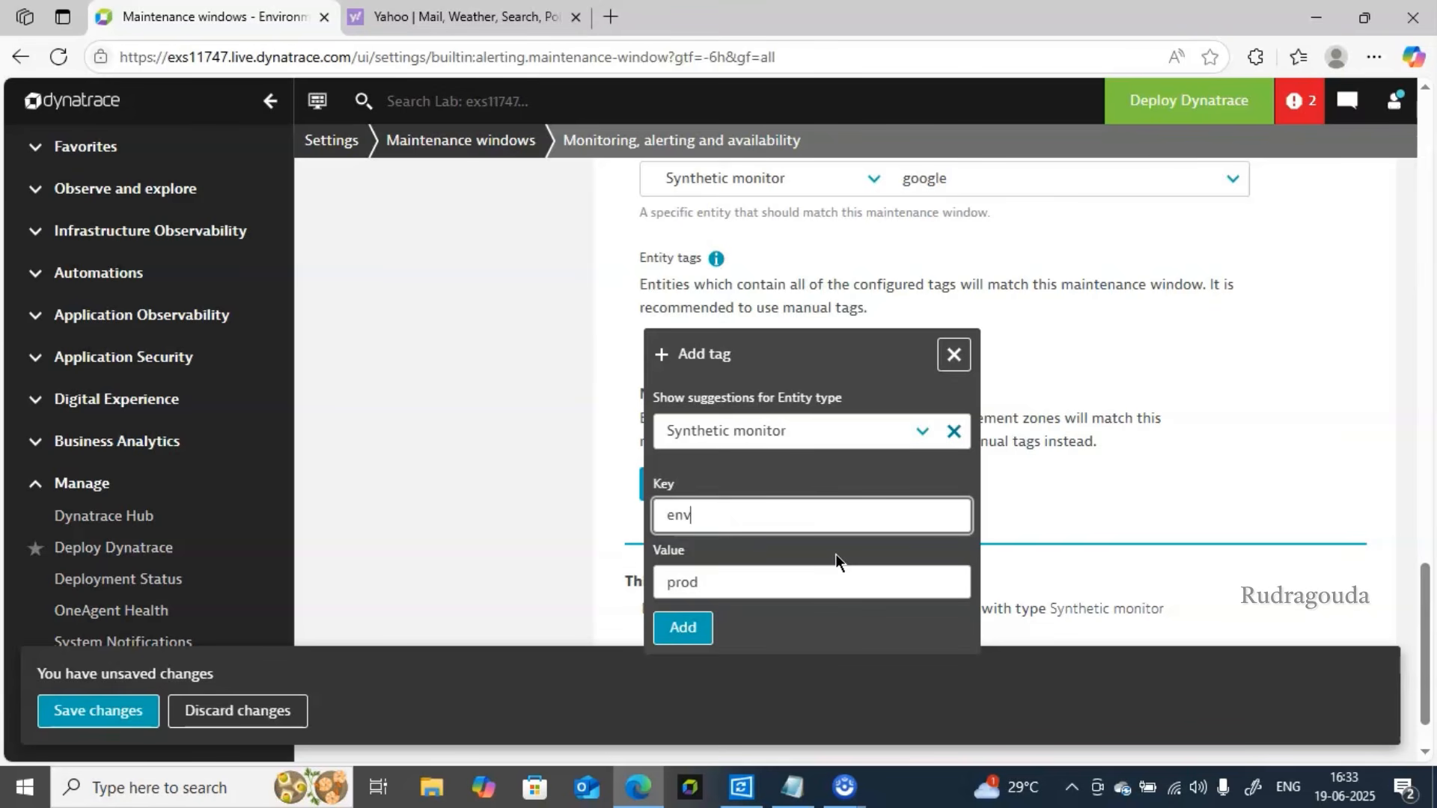
left_click(677, 629)
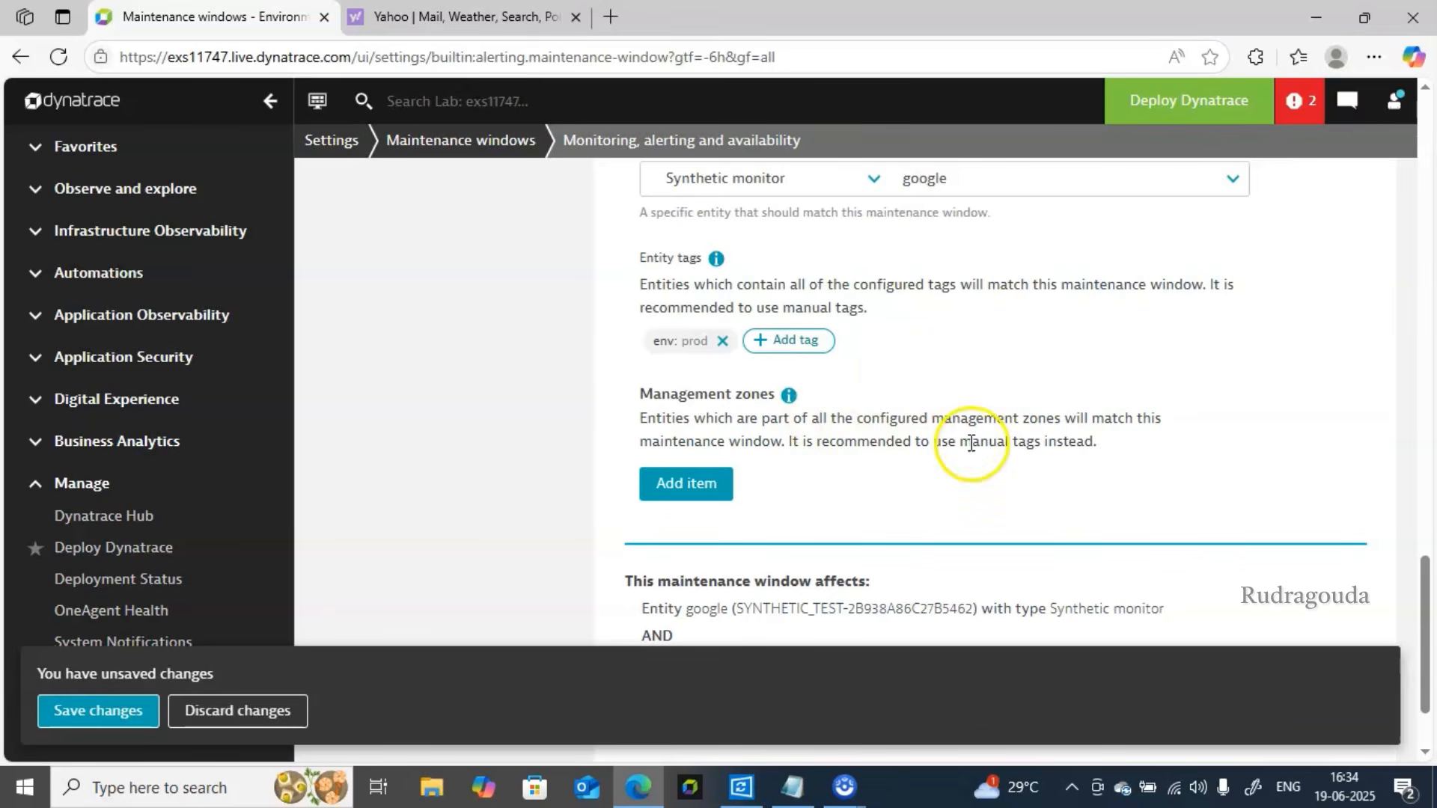
left_click_drag(1430, 605, 1429, 634)
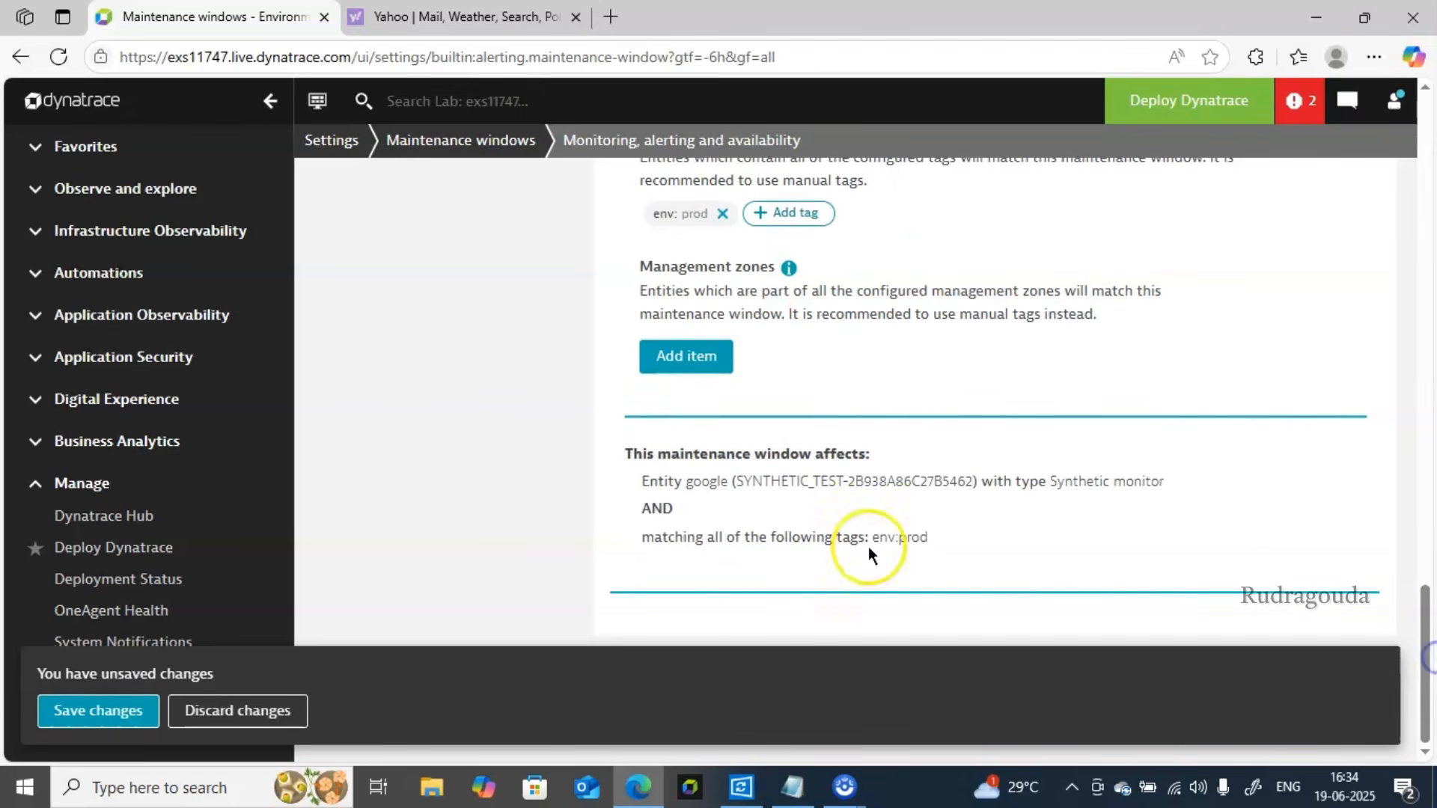
left_click_drag(636, 540, 910, 546)
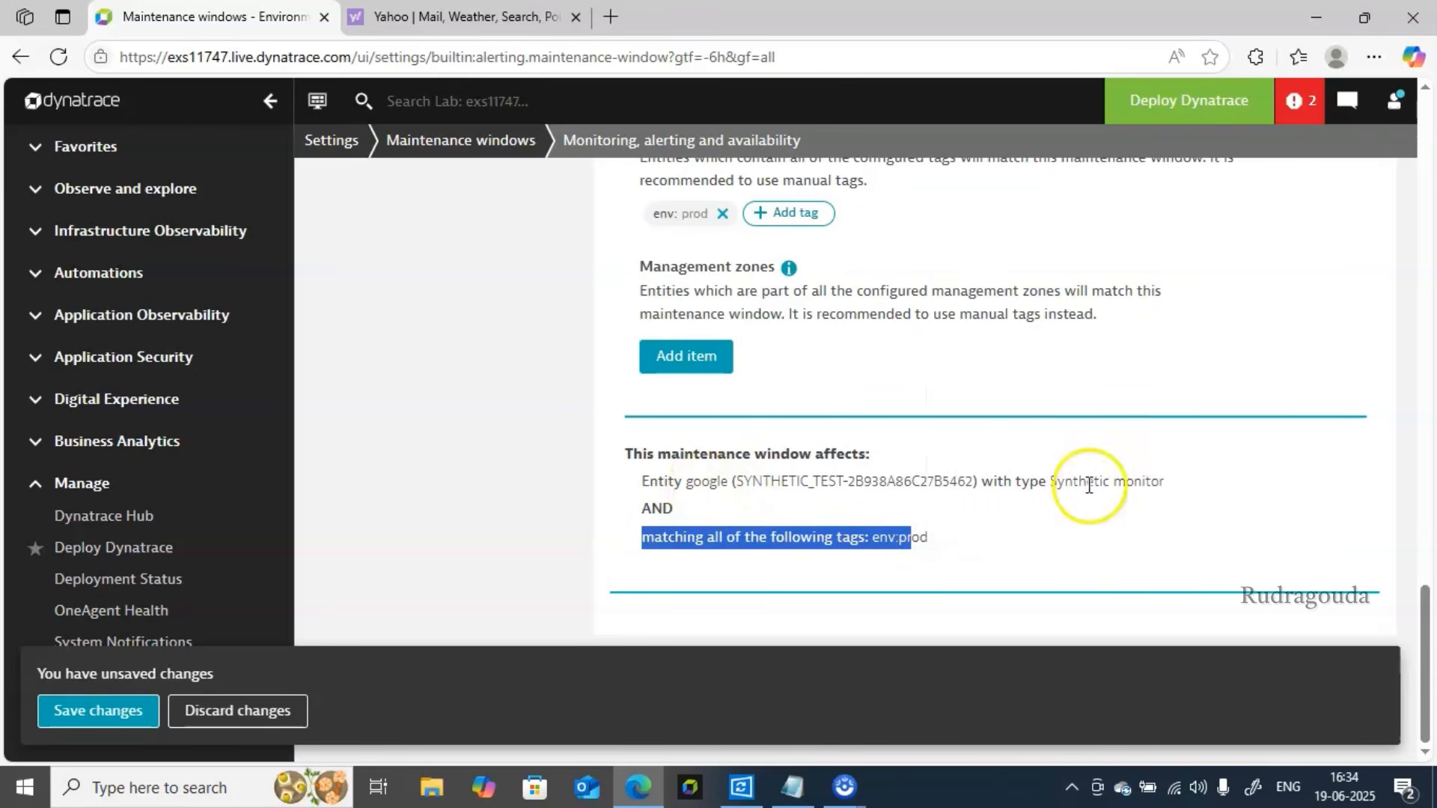
- Clear the filter's entity type and check the summary of what the maintenance window affects
scroll(1431, 632, "up", 4)
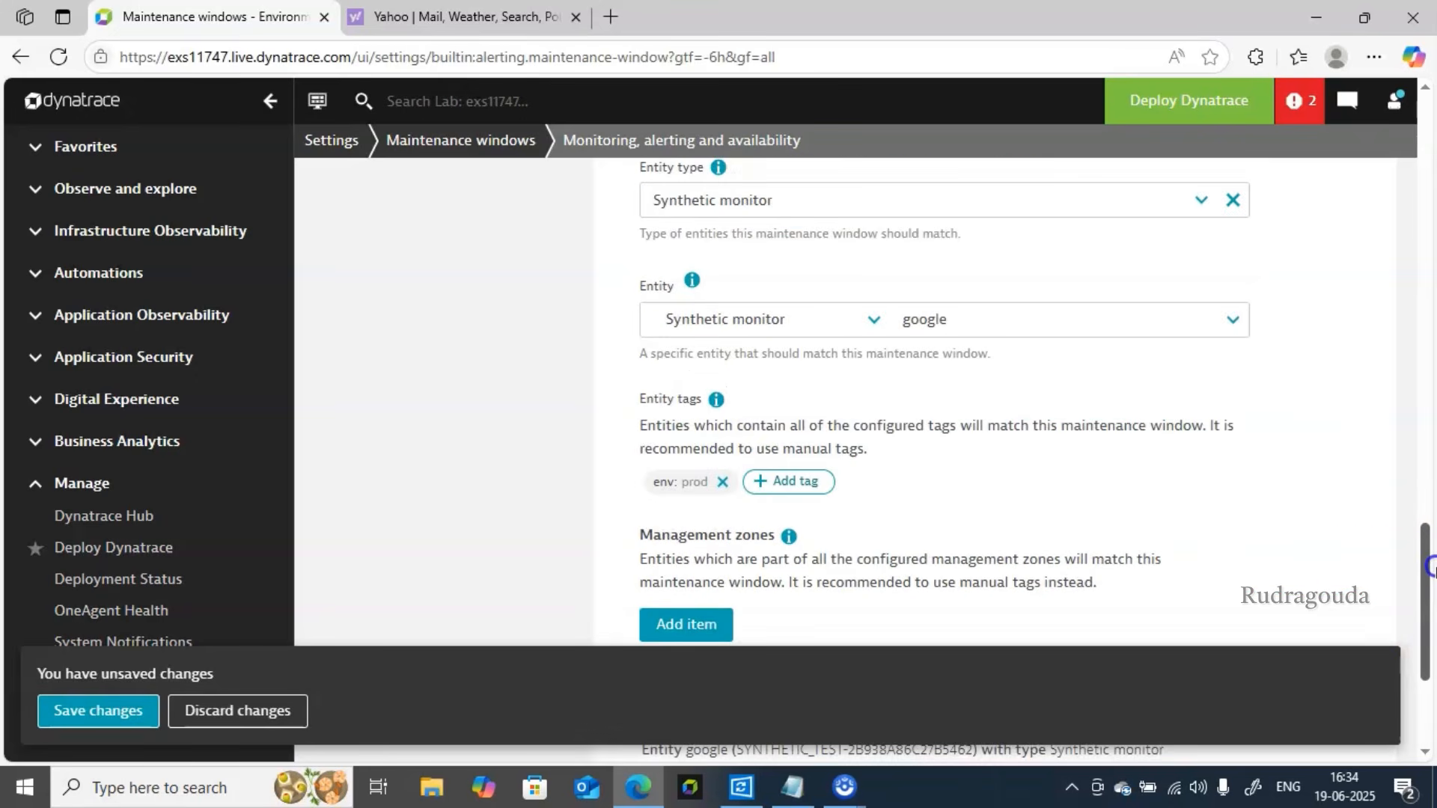
left_click(1231, 200)
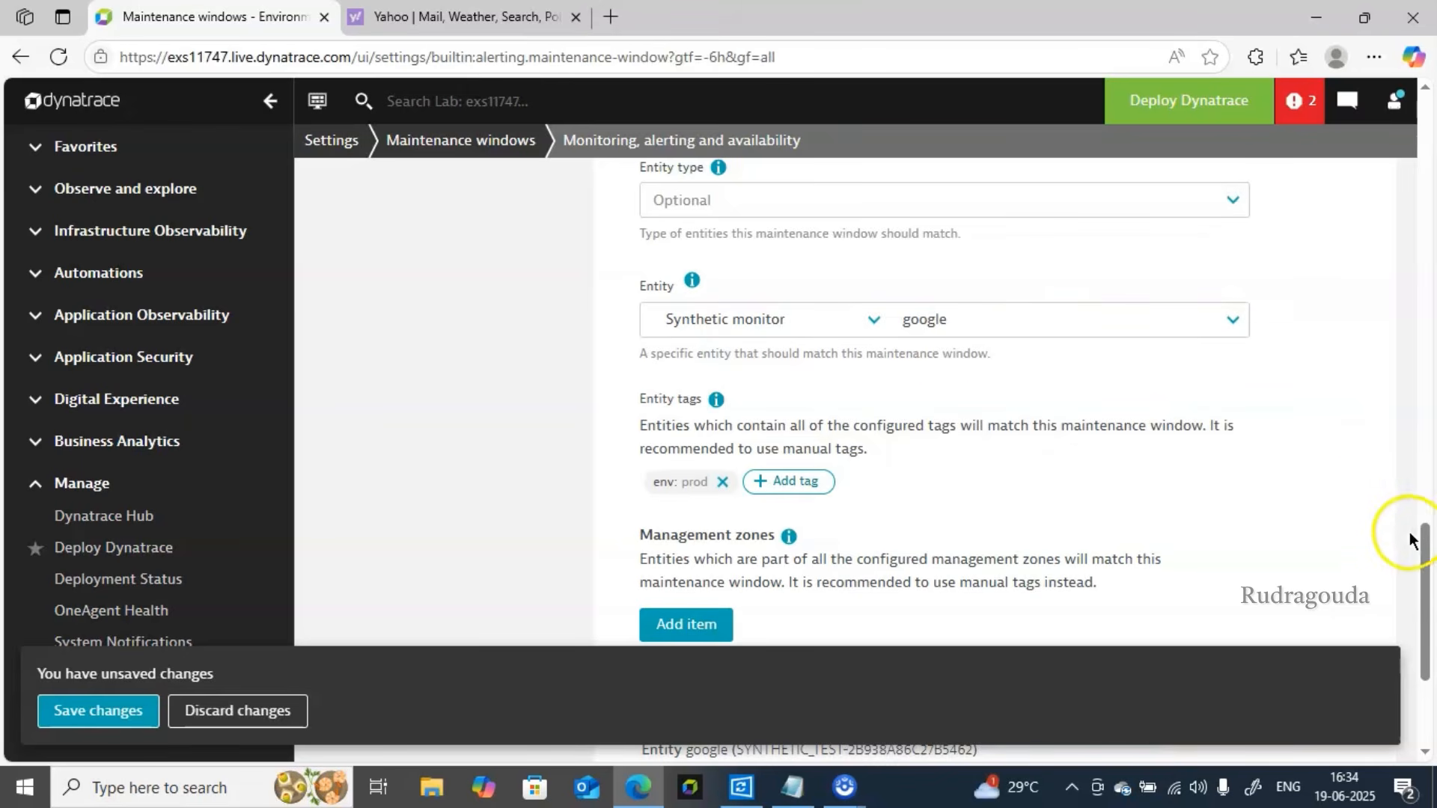
left_click_drag(1424, 539, 1429, 609)
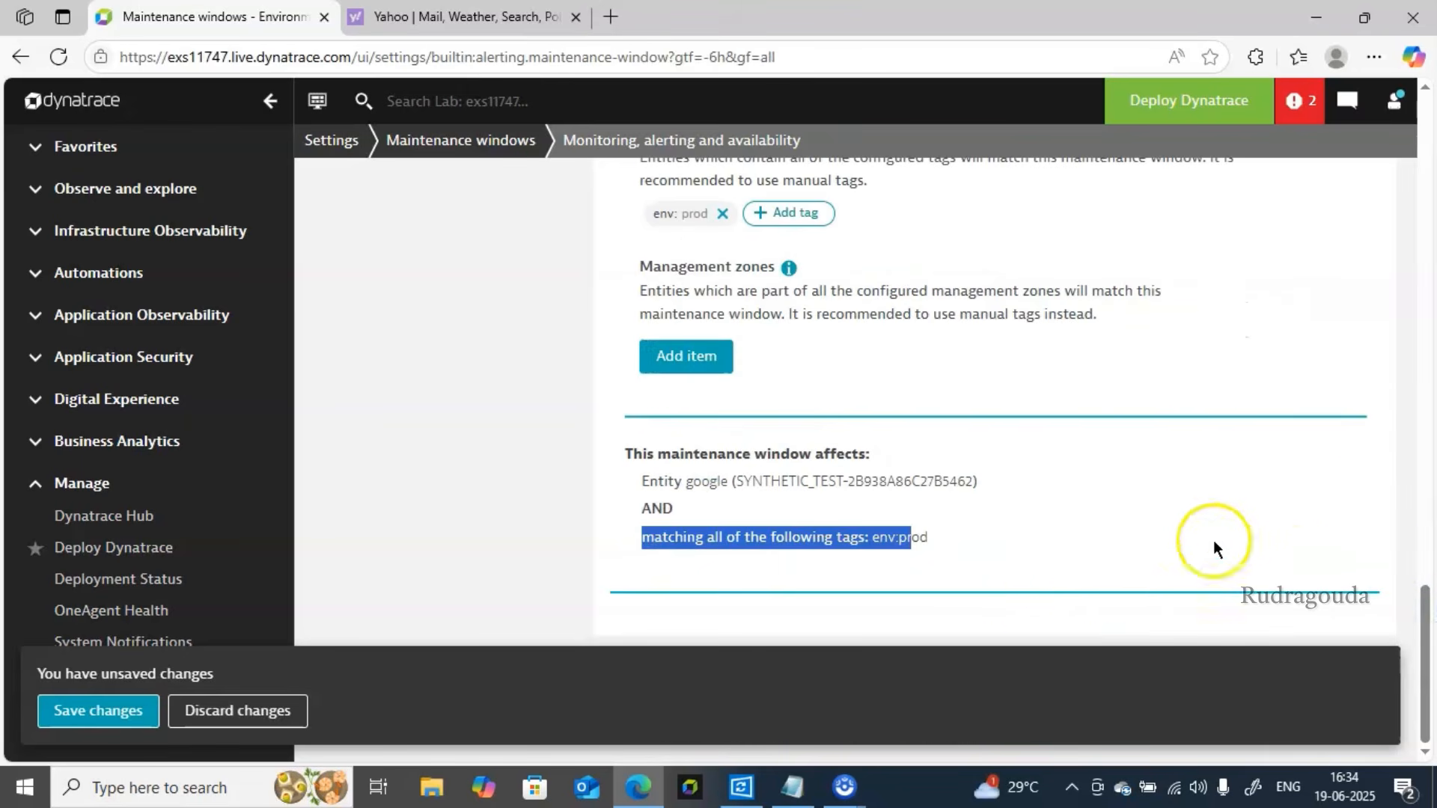
left_click_drag(1415, 605, 1412, 513)
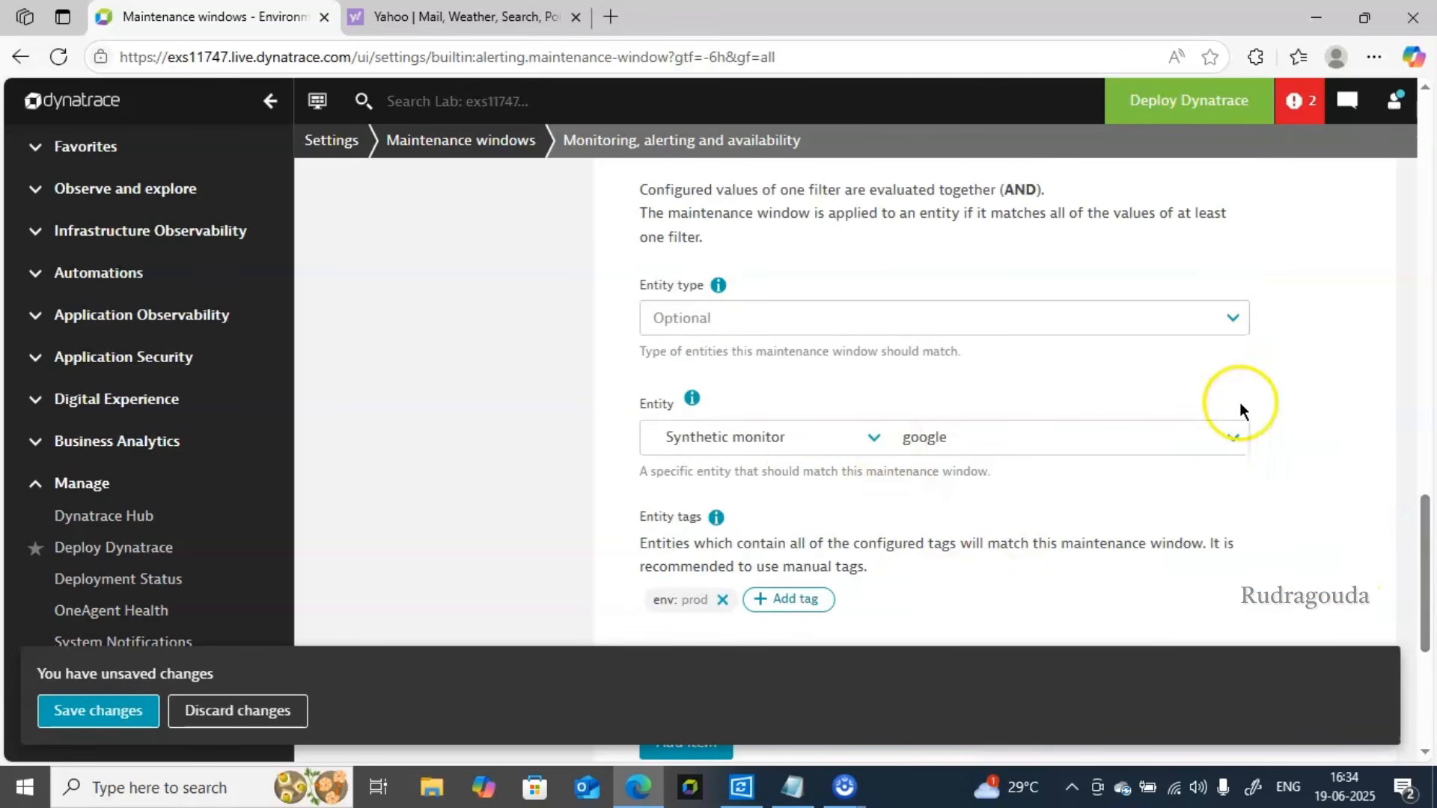
- Delete the google env:prod filter and add a new filter with its entity type left empty
scroll(1424, 533, "up", 2)
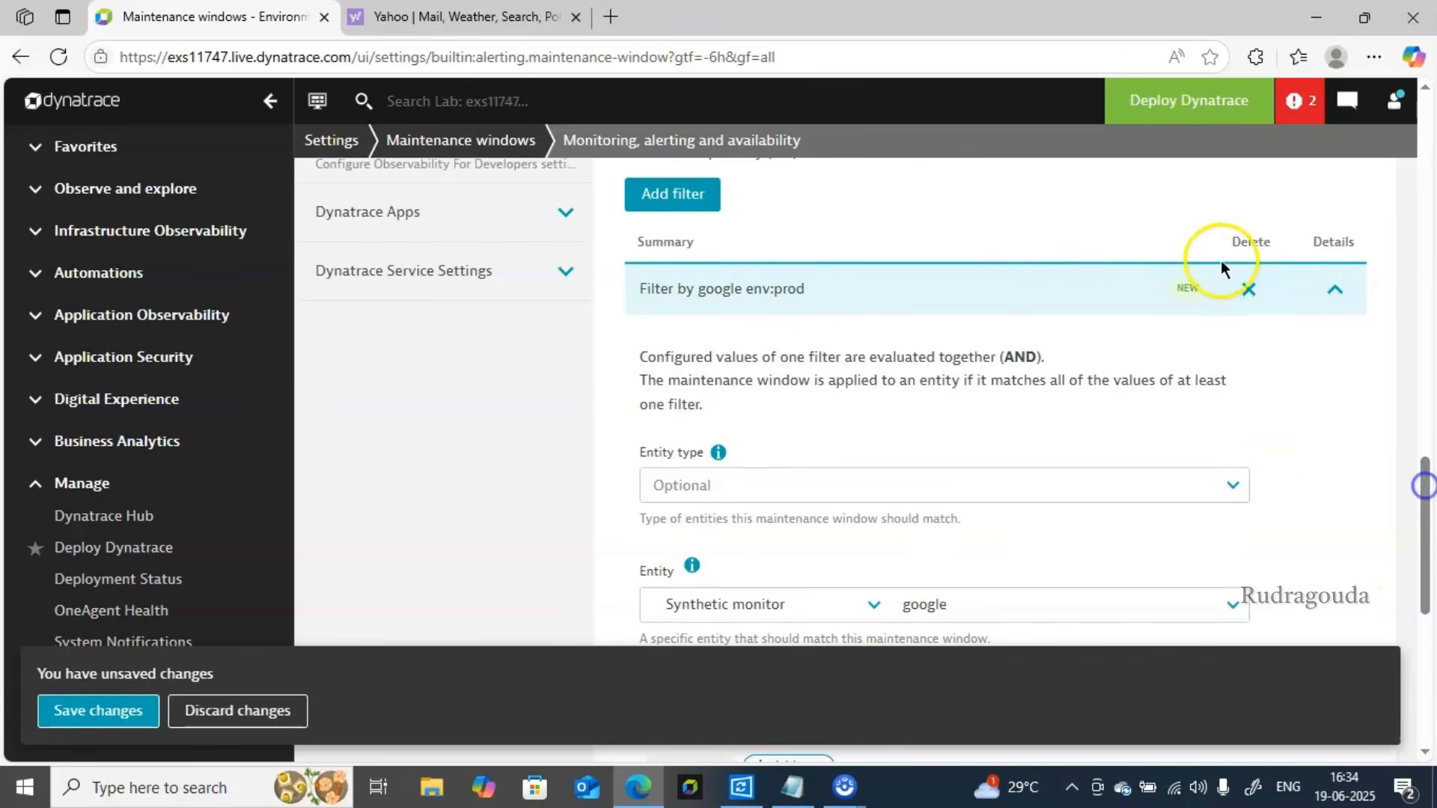
left_click(1251, 293)
left_click(667, 344)
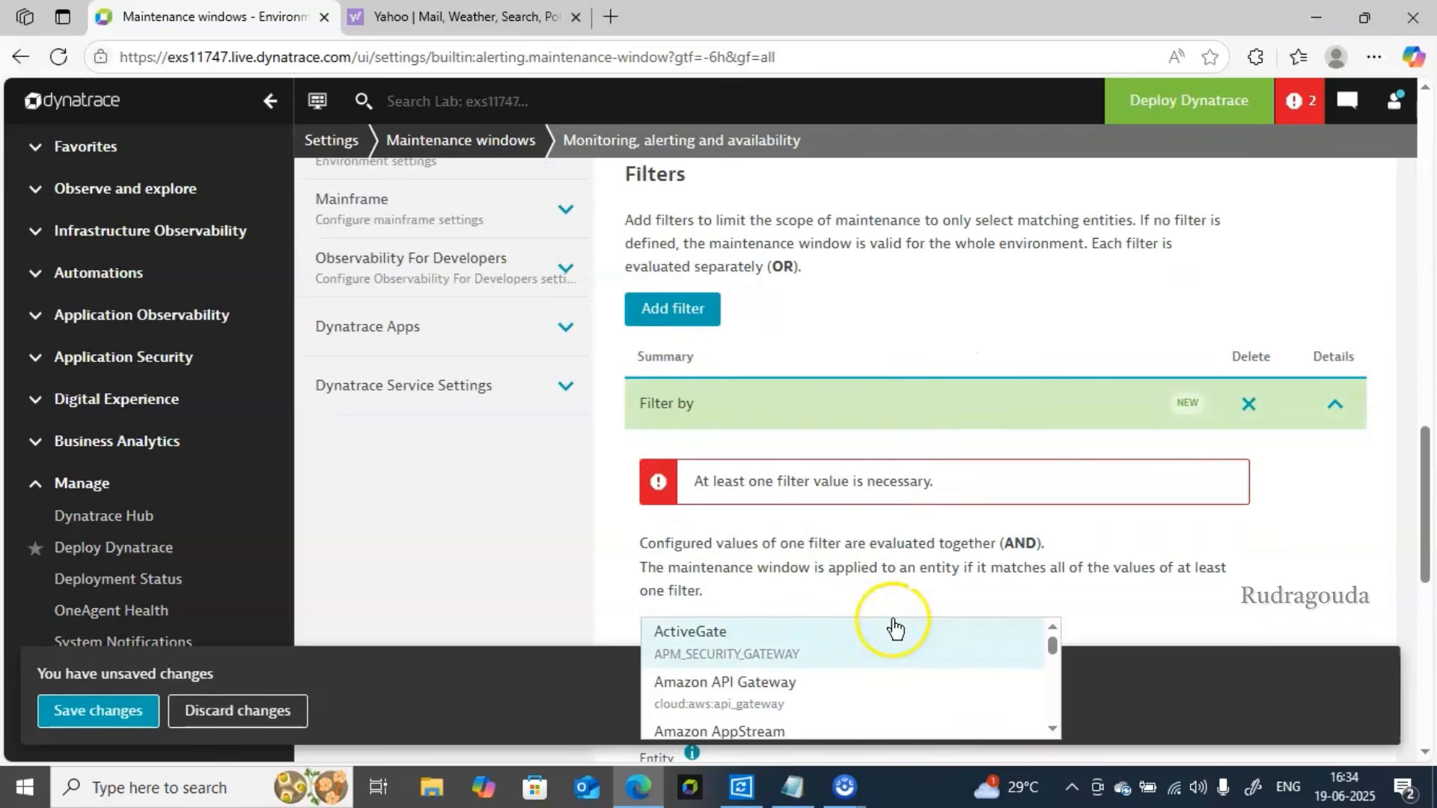
type("s")
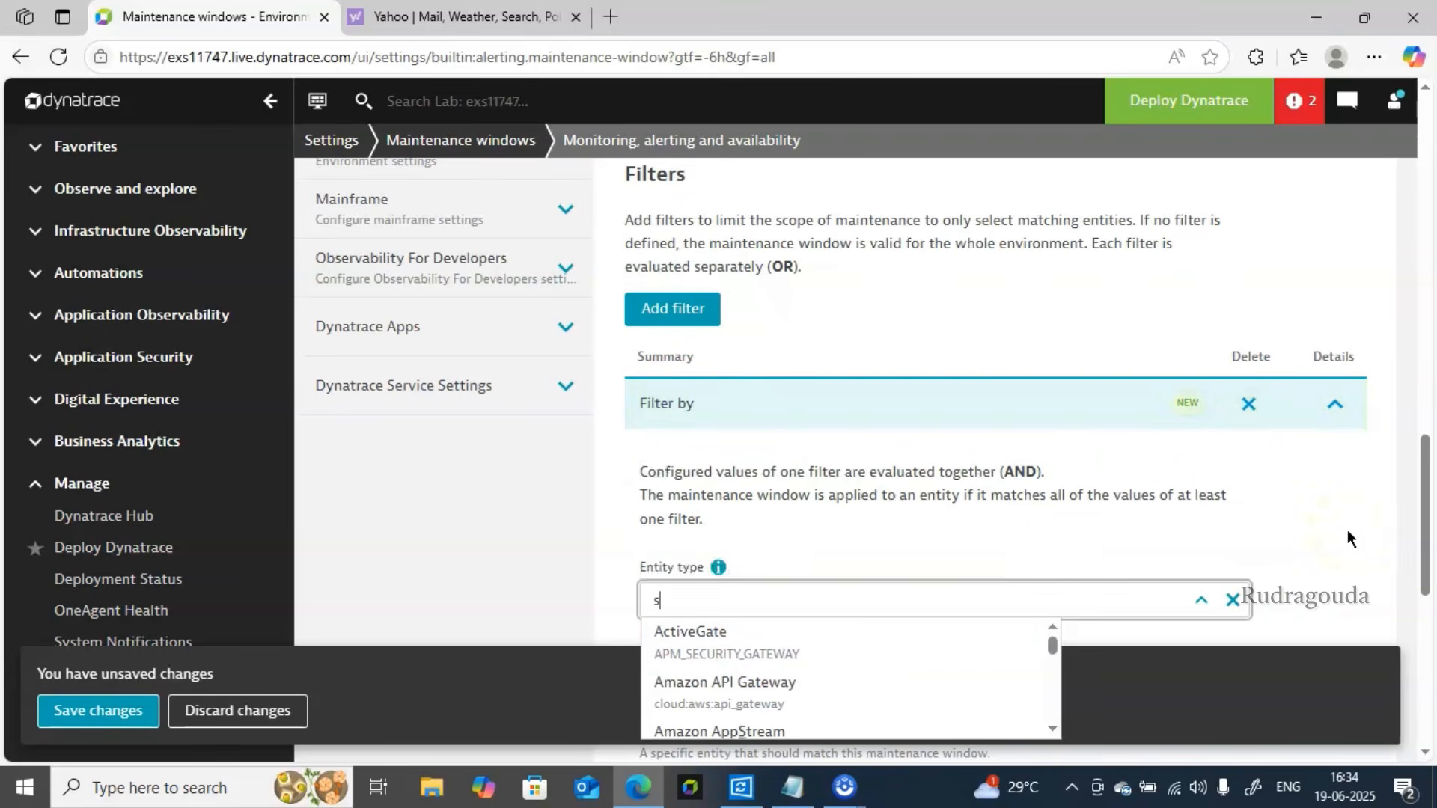
key("BackSpace")
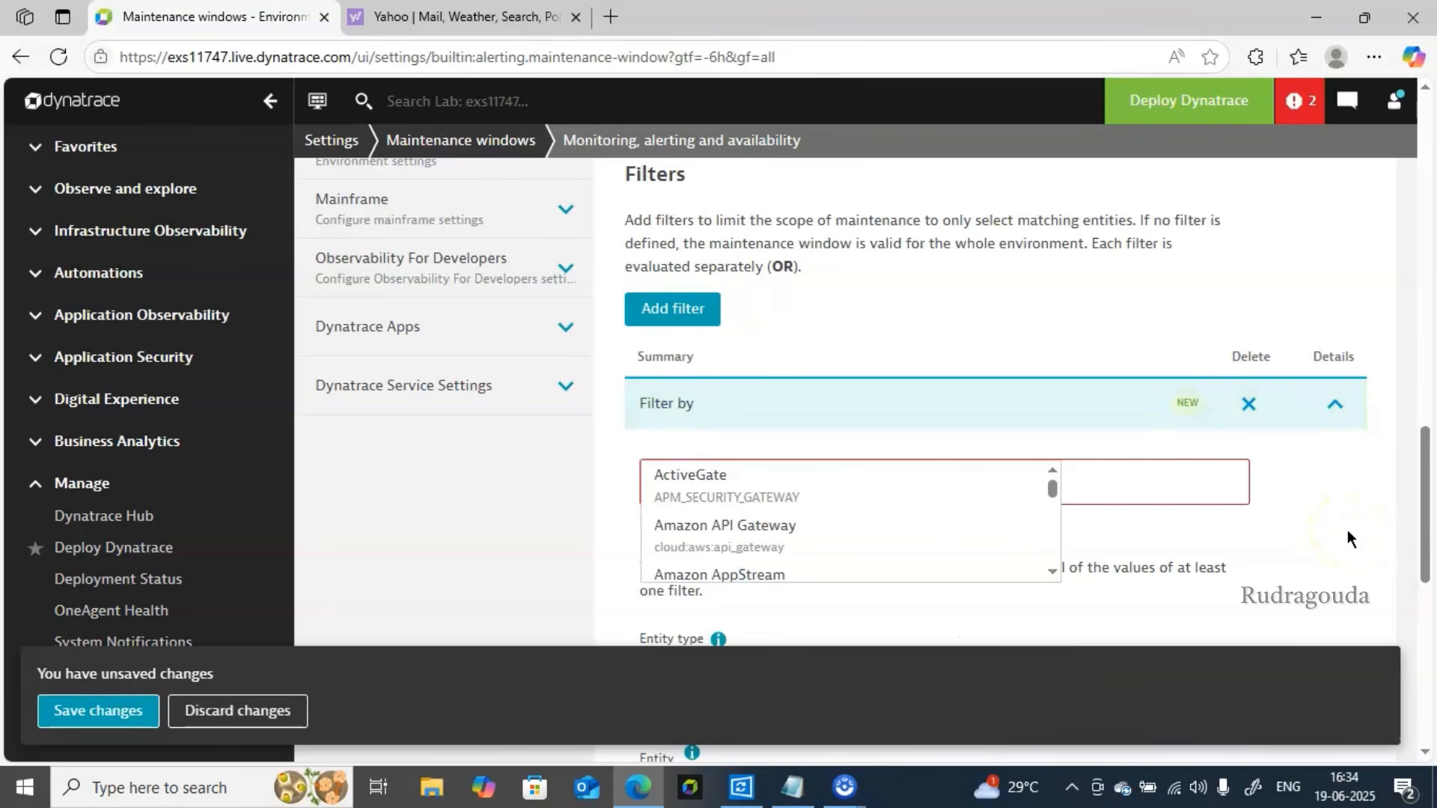
left_click(1393, 508)
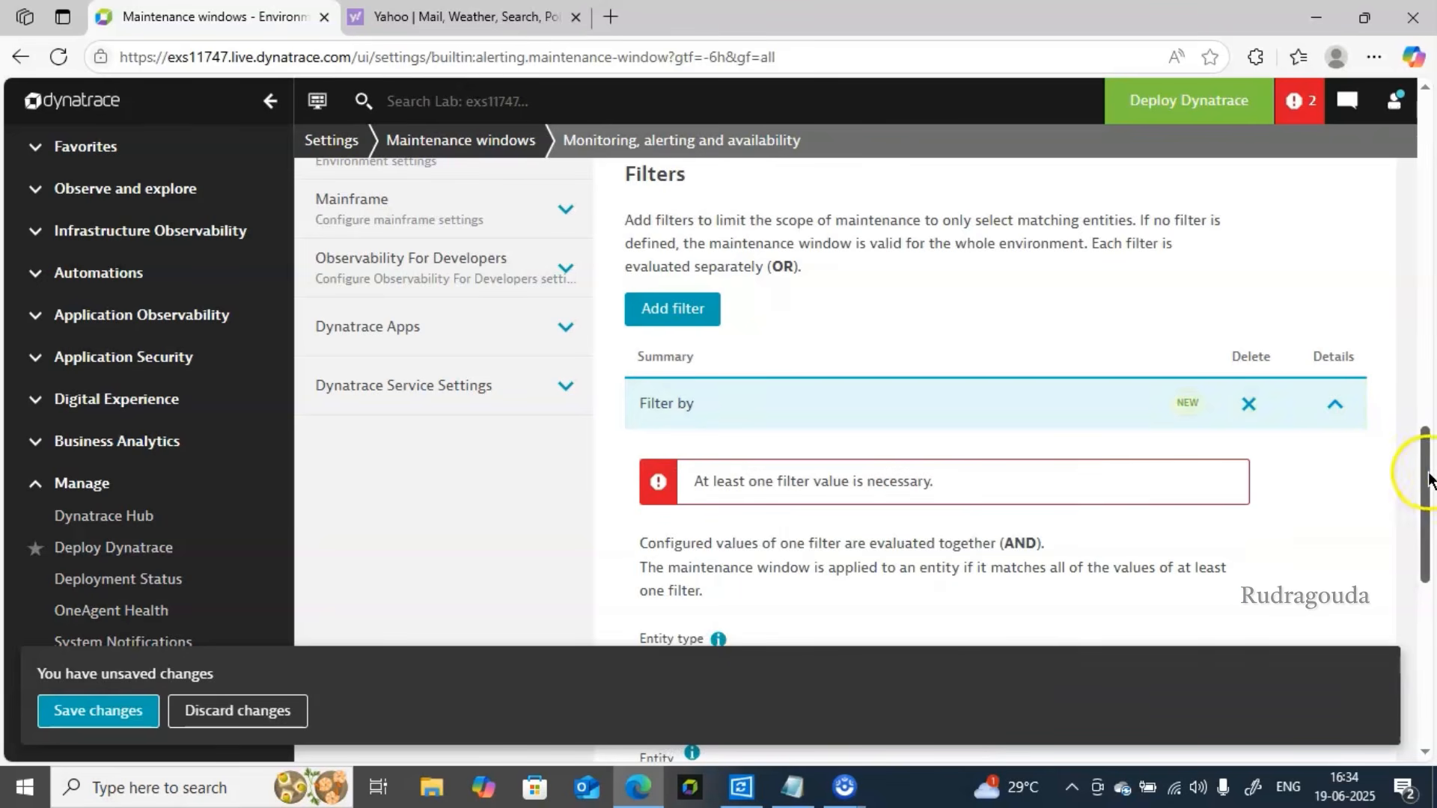
- Begin an entity tag in the new filter with Synthetic monitor as the entity type for suggestions
left_click_drag(1430, 471, 1429, 608)
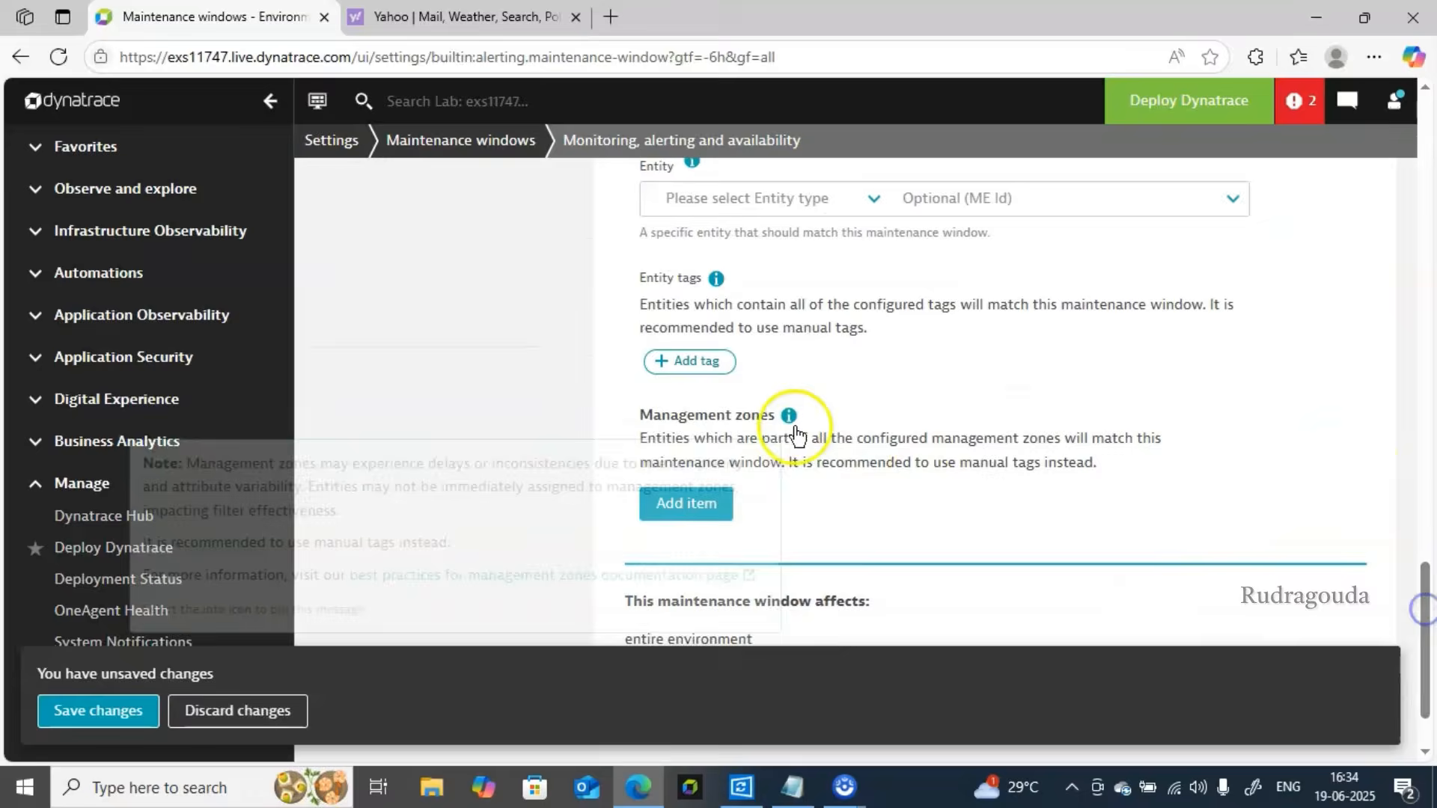
left_click(664, 359)
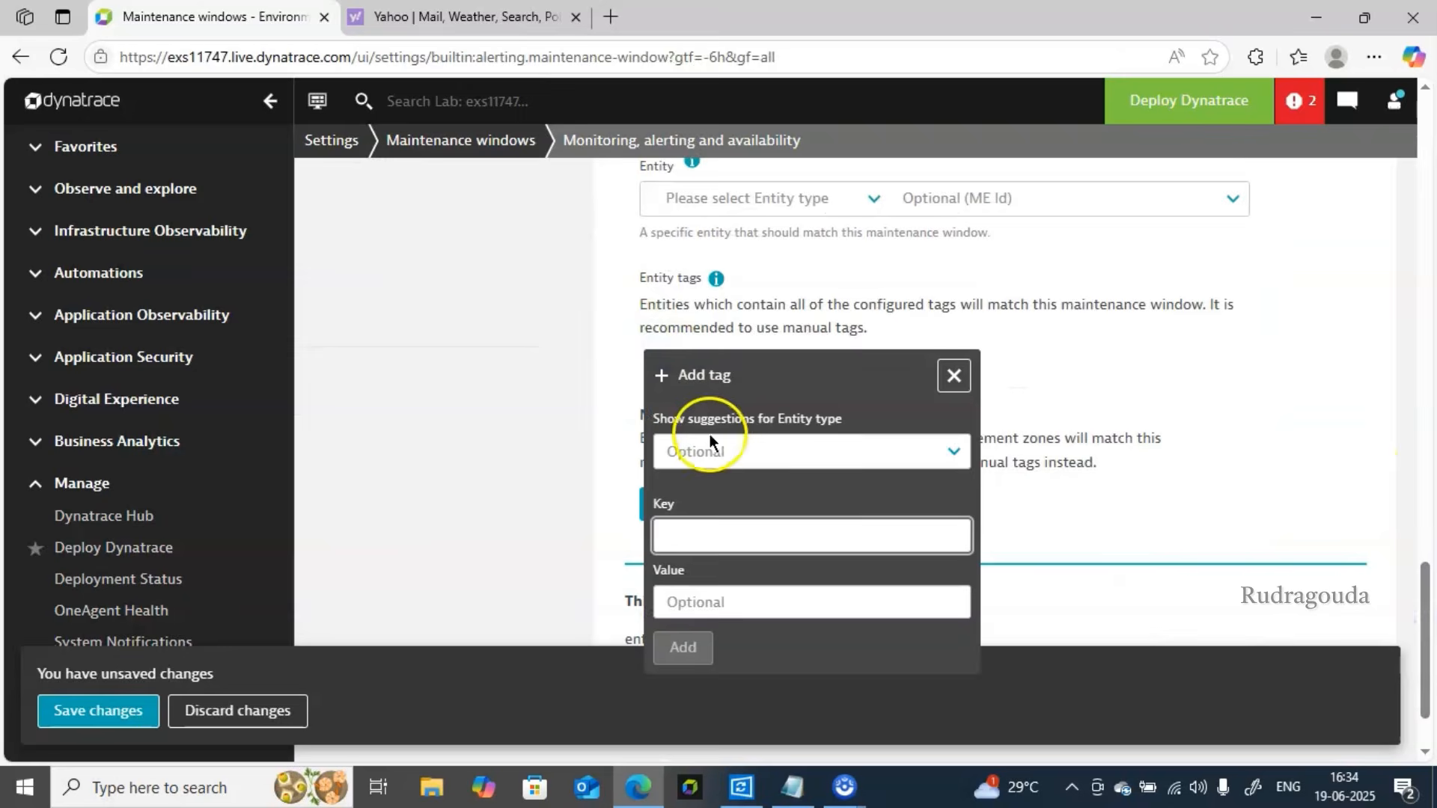
left_click(704, 434)
type("sy")
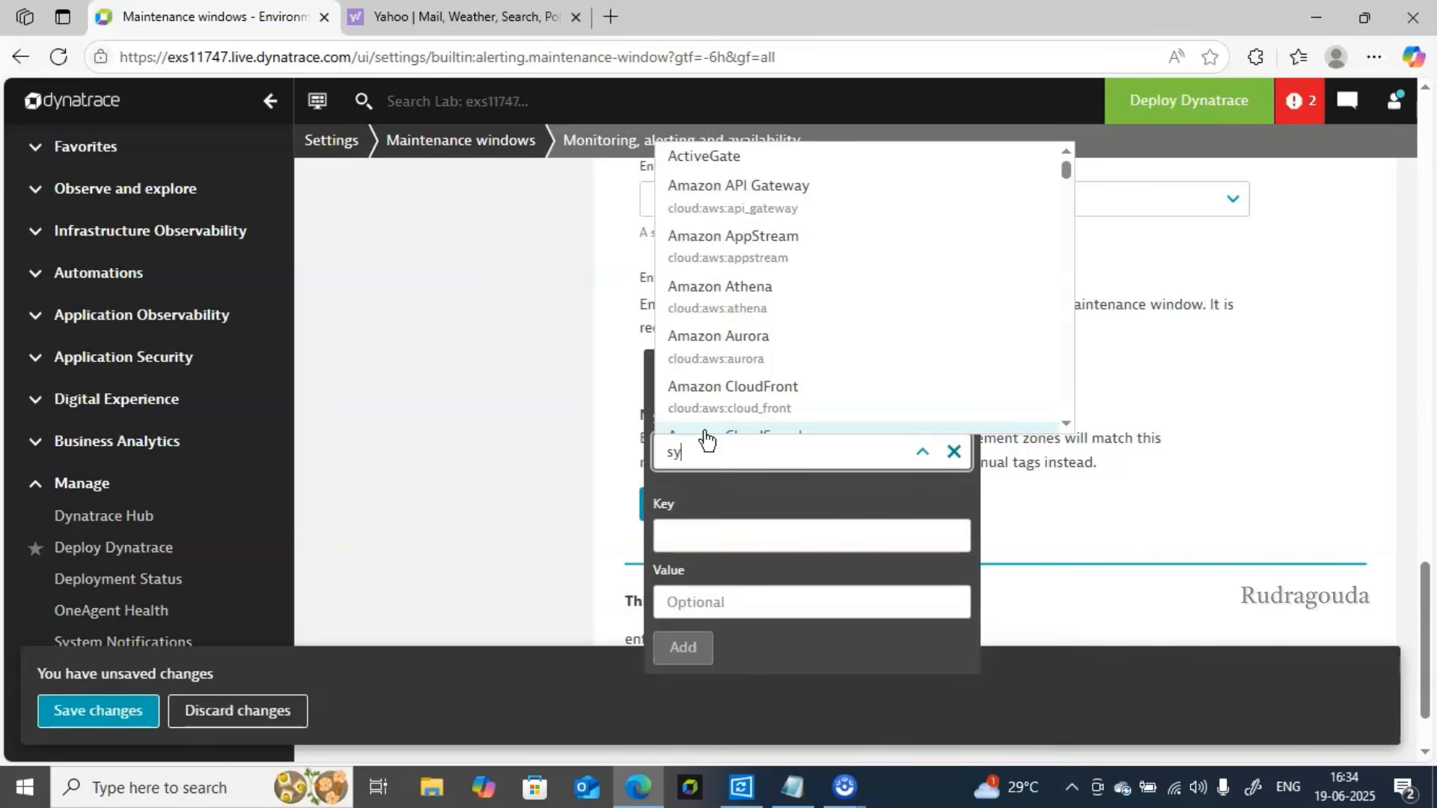
type("nth")
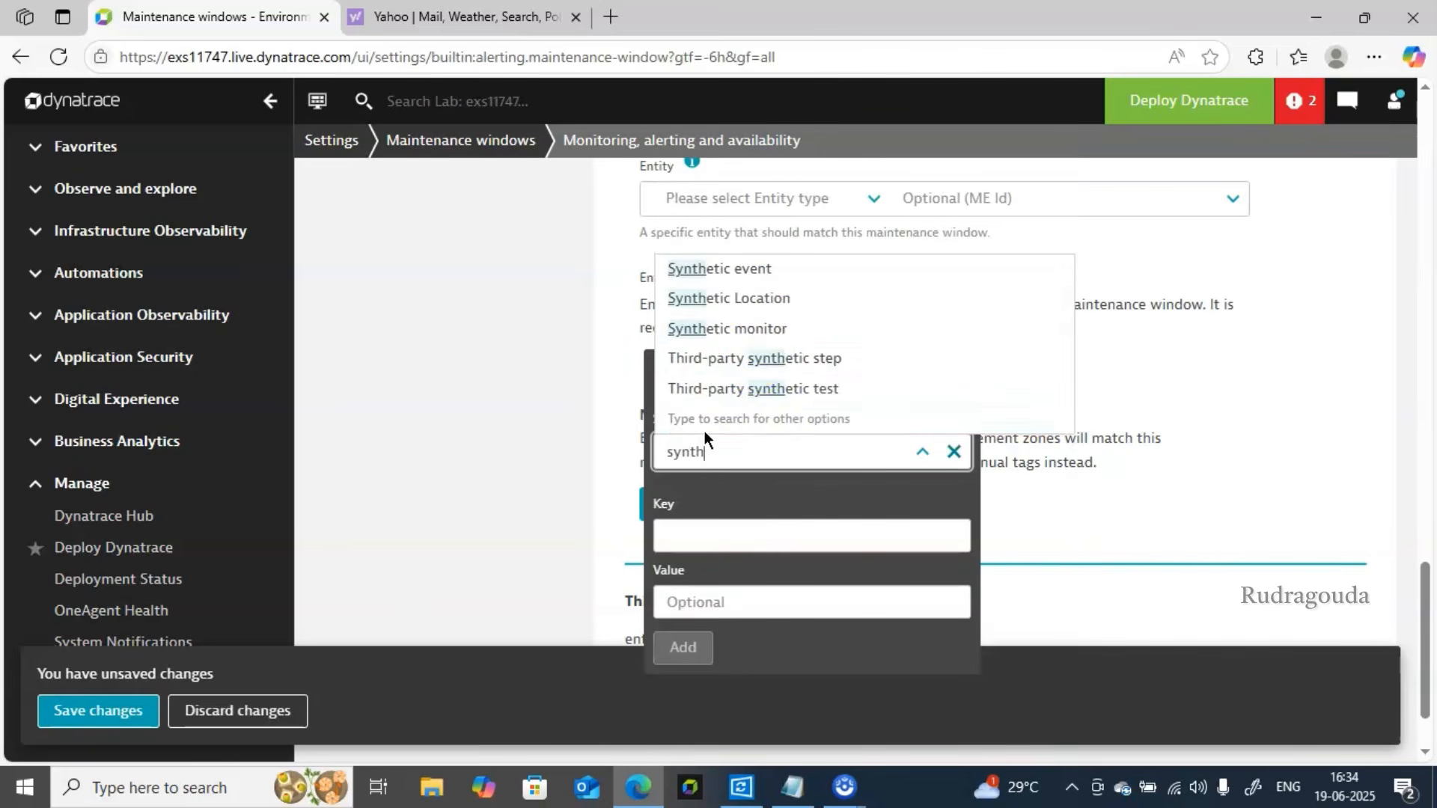
left_click(762, 327)
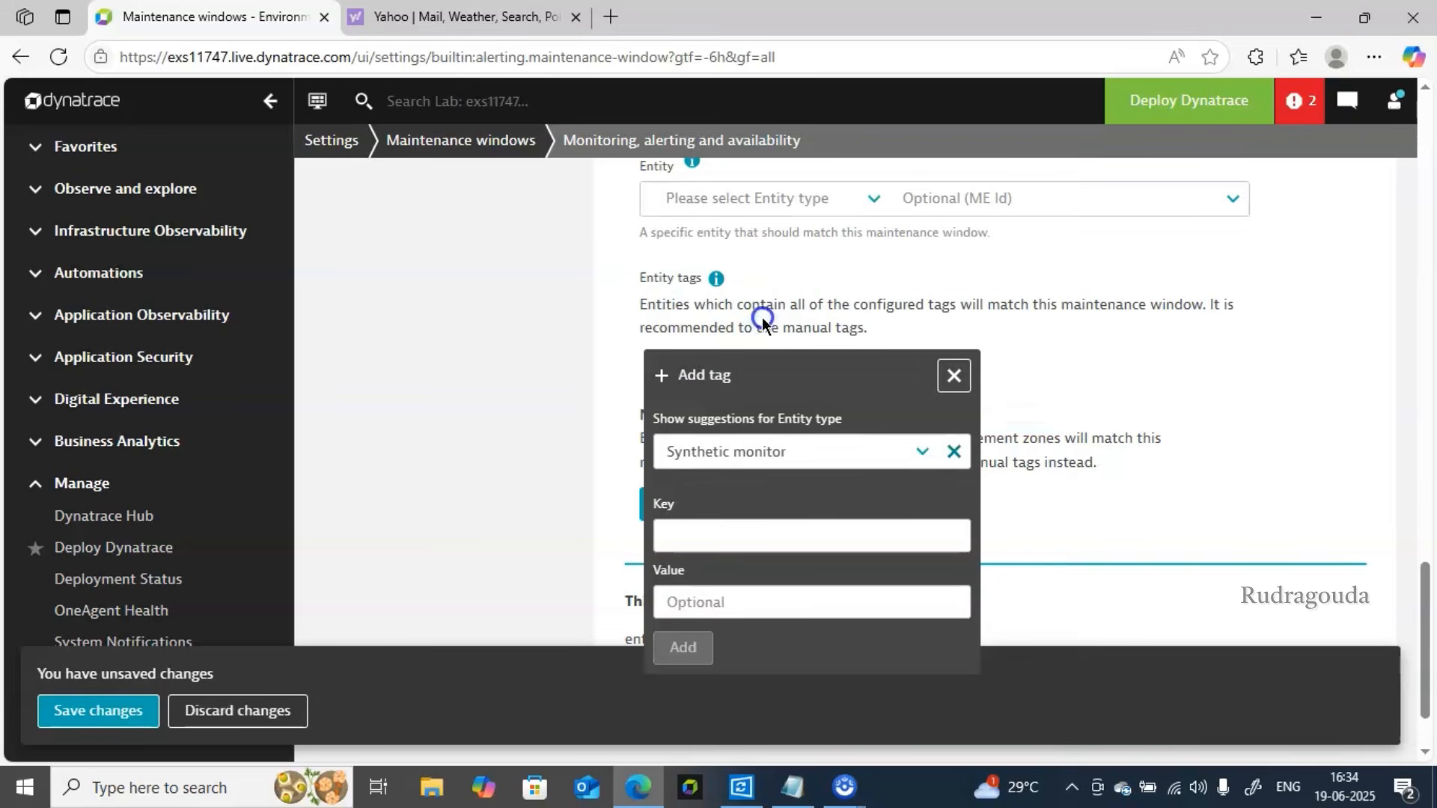
- Add the tag with key env and value prod to the new filter and save the maintenance window changes
left_click(688, 551)
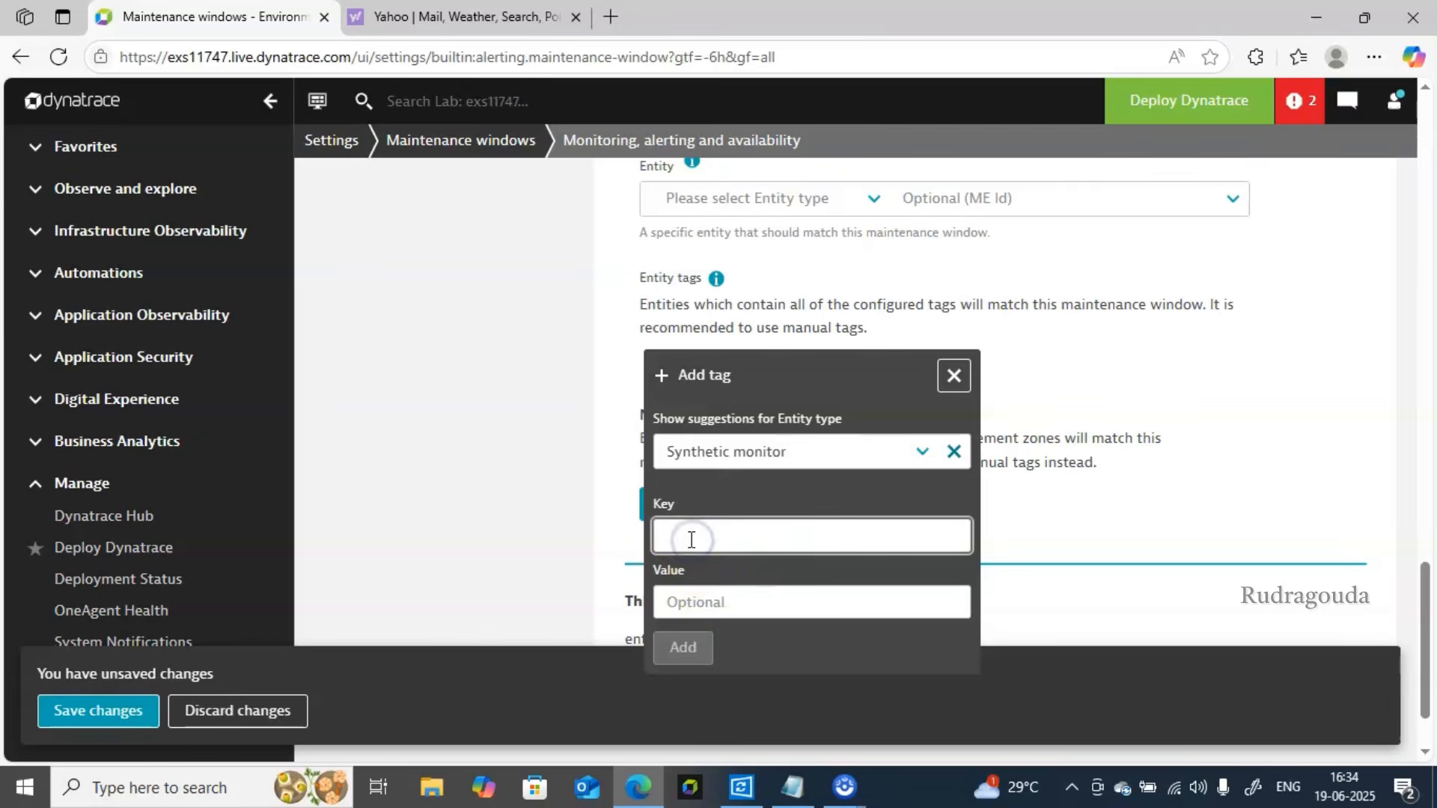
type("e")
left_click(690, 569)
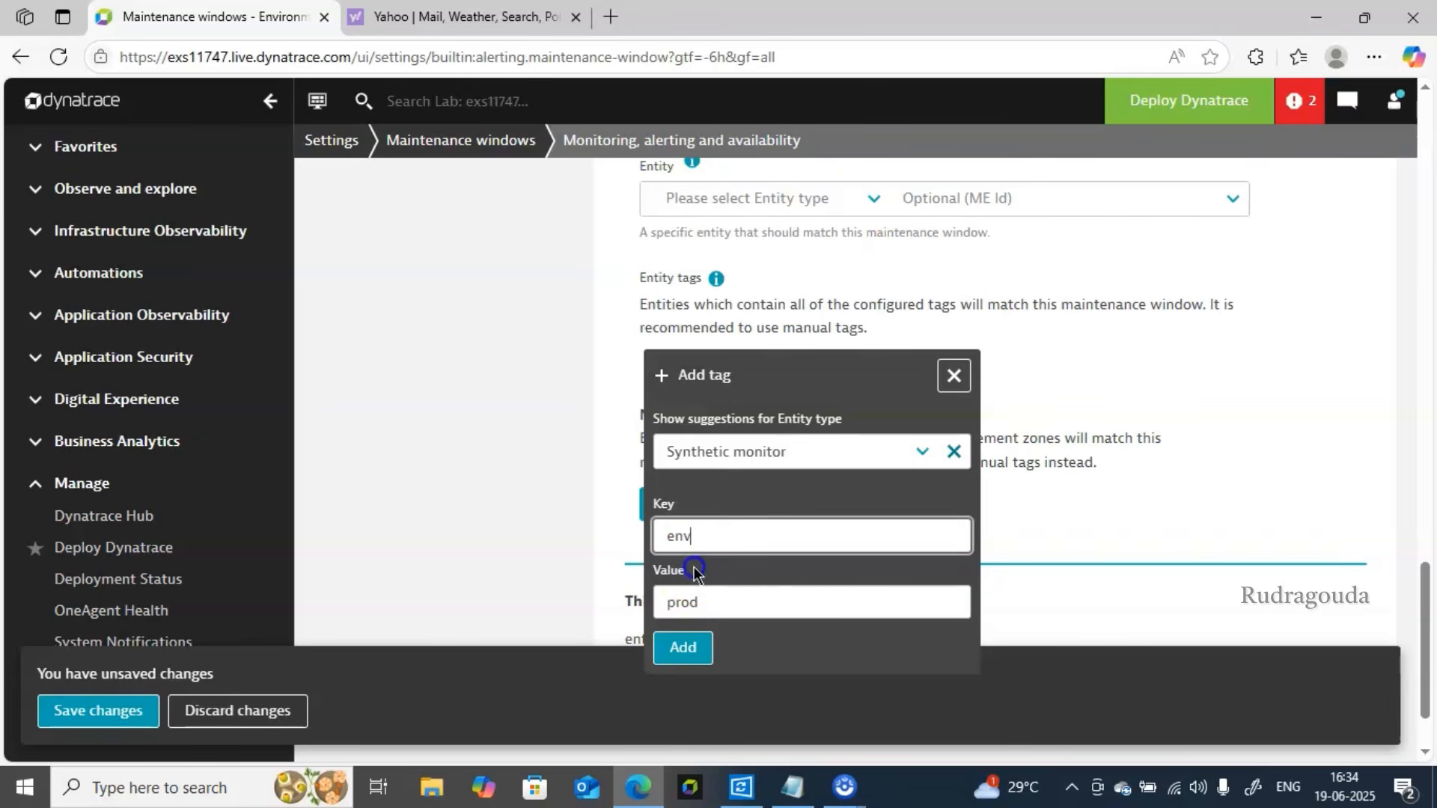
left_click(682, 648)
scroll(905, 590, "down", 1)
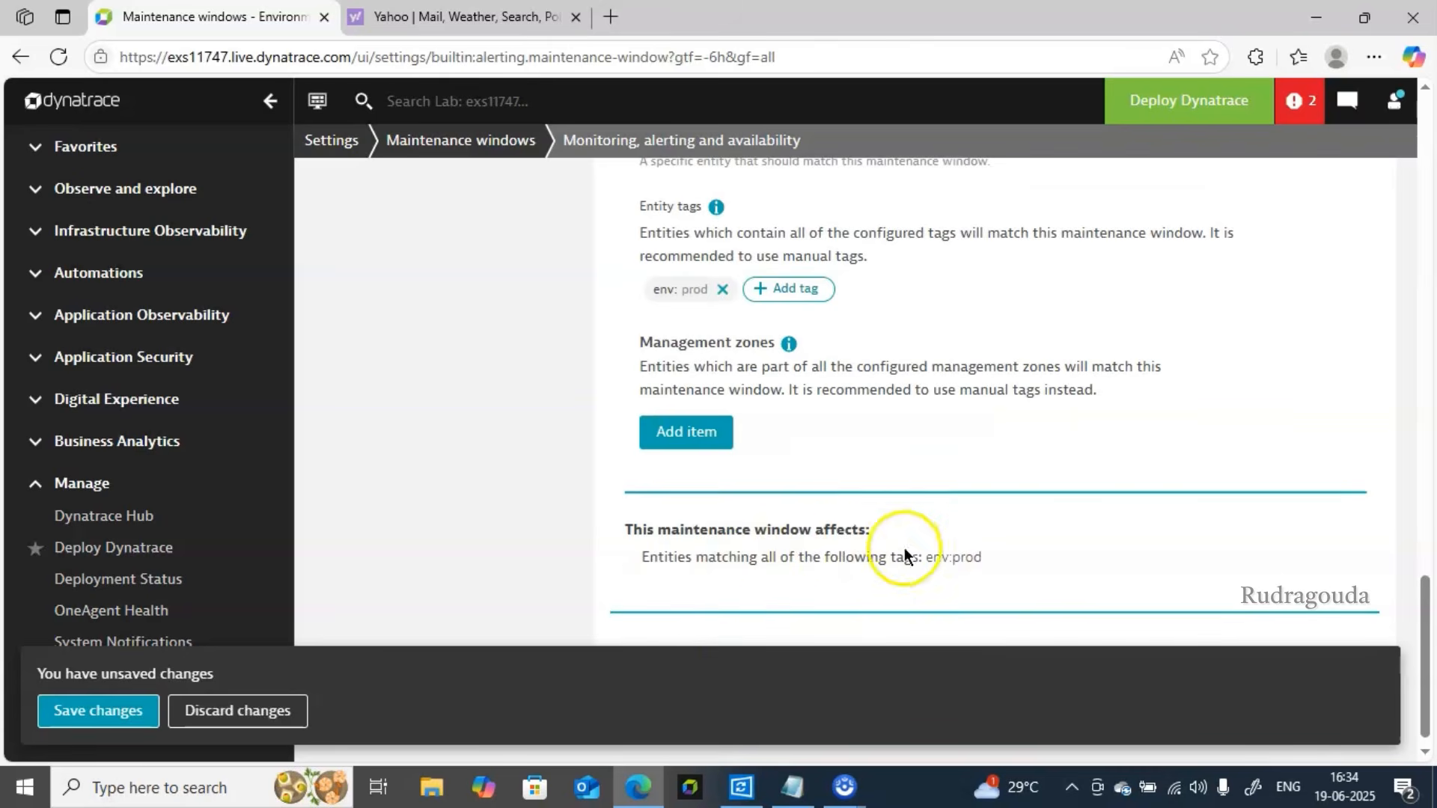
left_click_drag(642, 558, 939, 555)
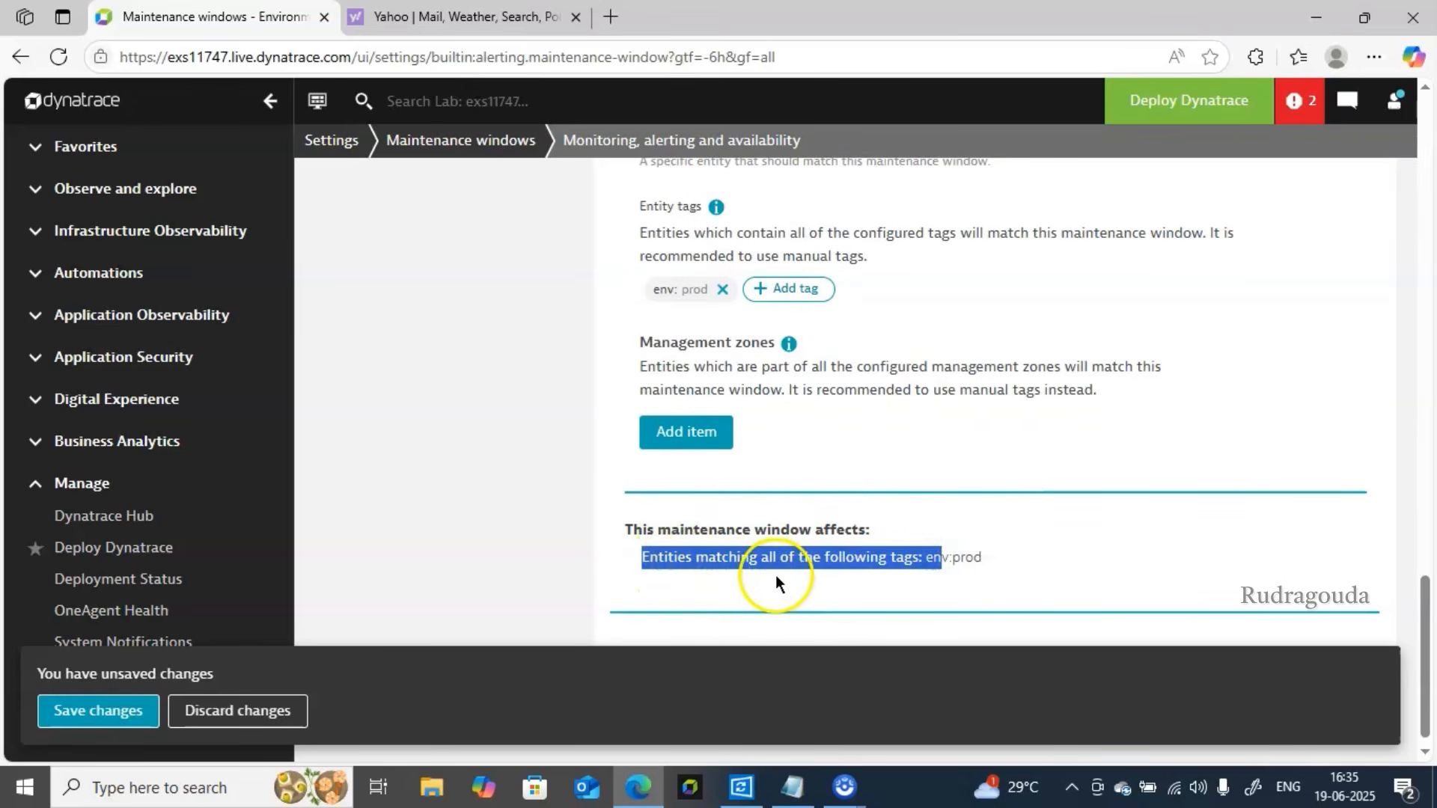
left_click(133, 709)
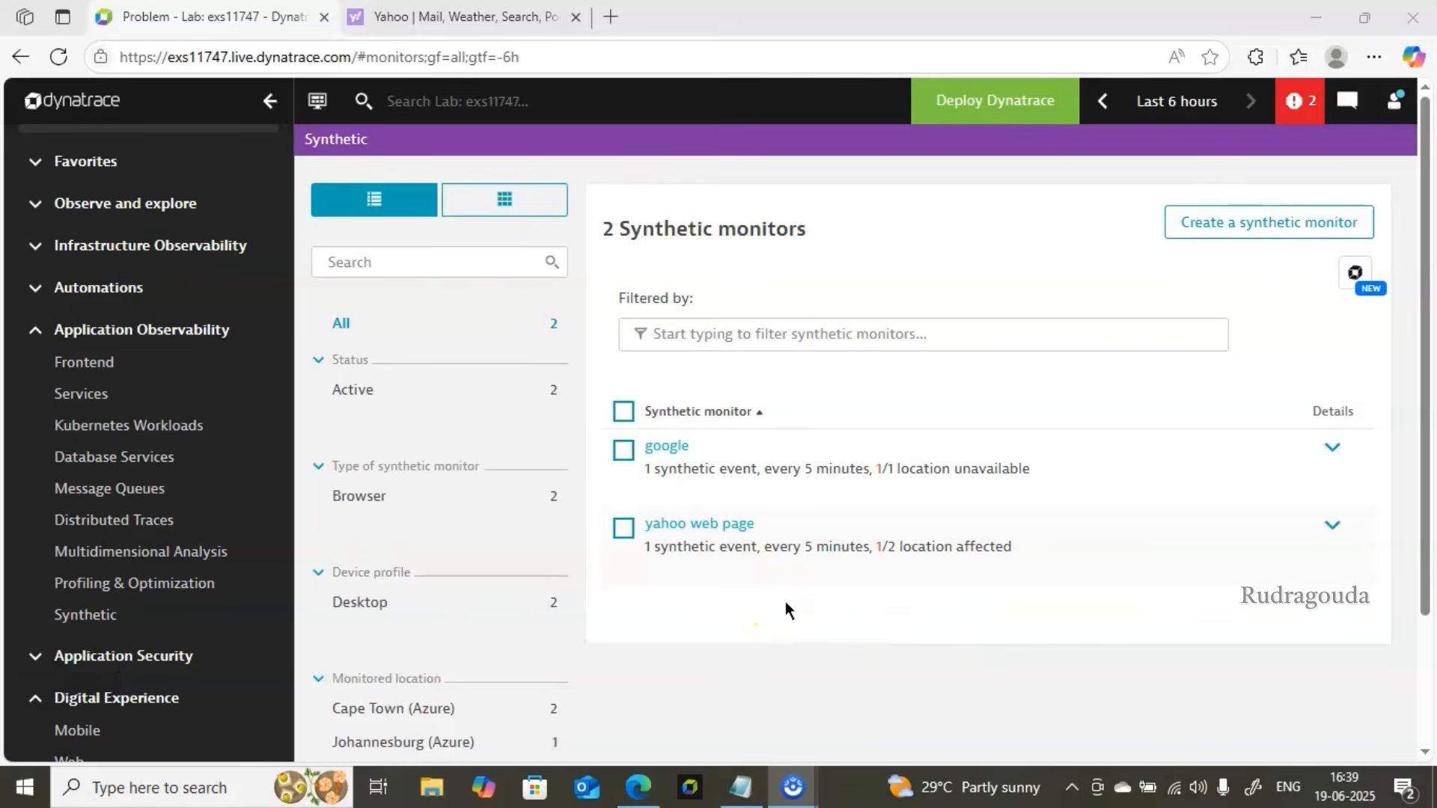
- Review the problems list and open the browser monitor global outage problem impacting the google monitor
left_click(1306, 117)
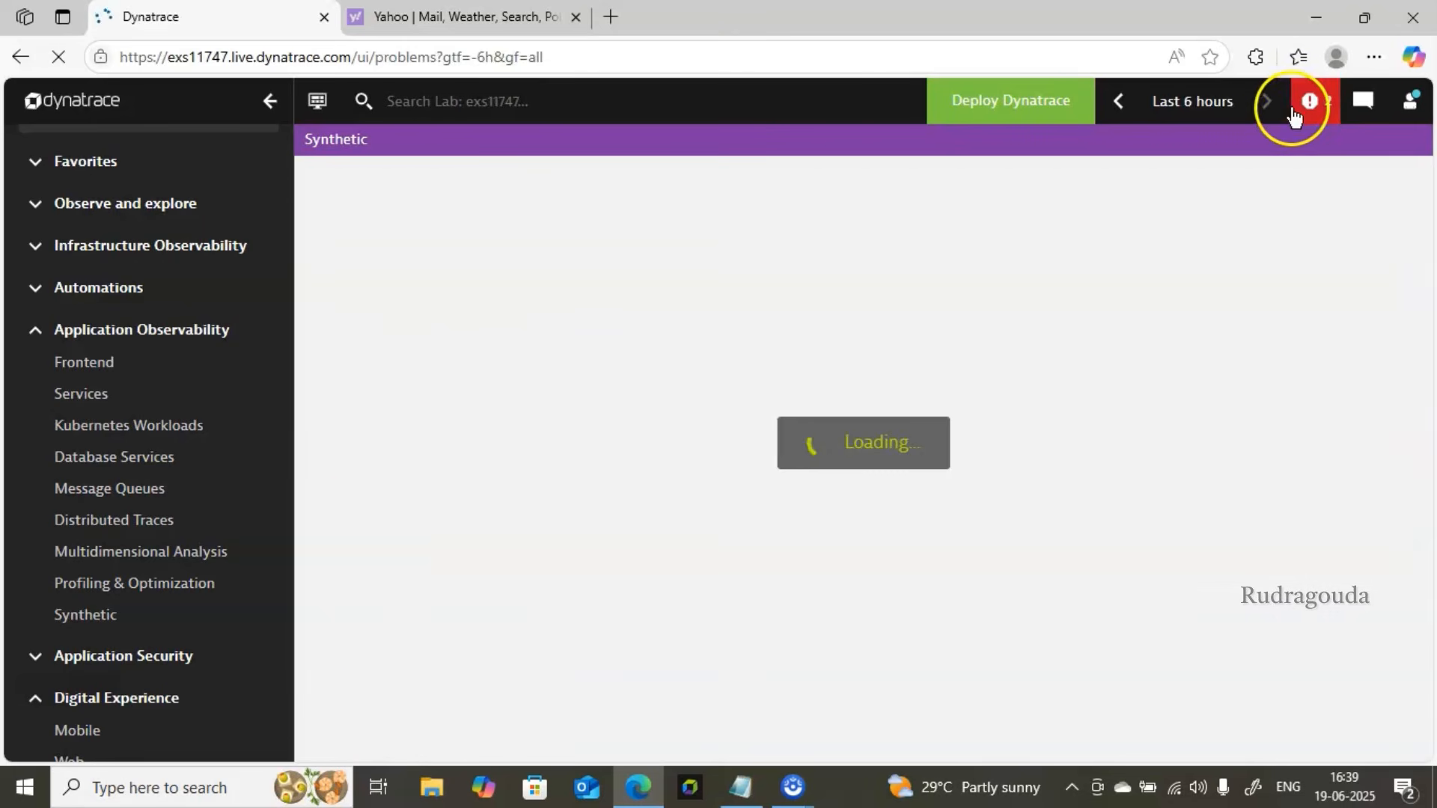
left_click(1309, 112)
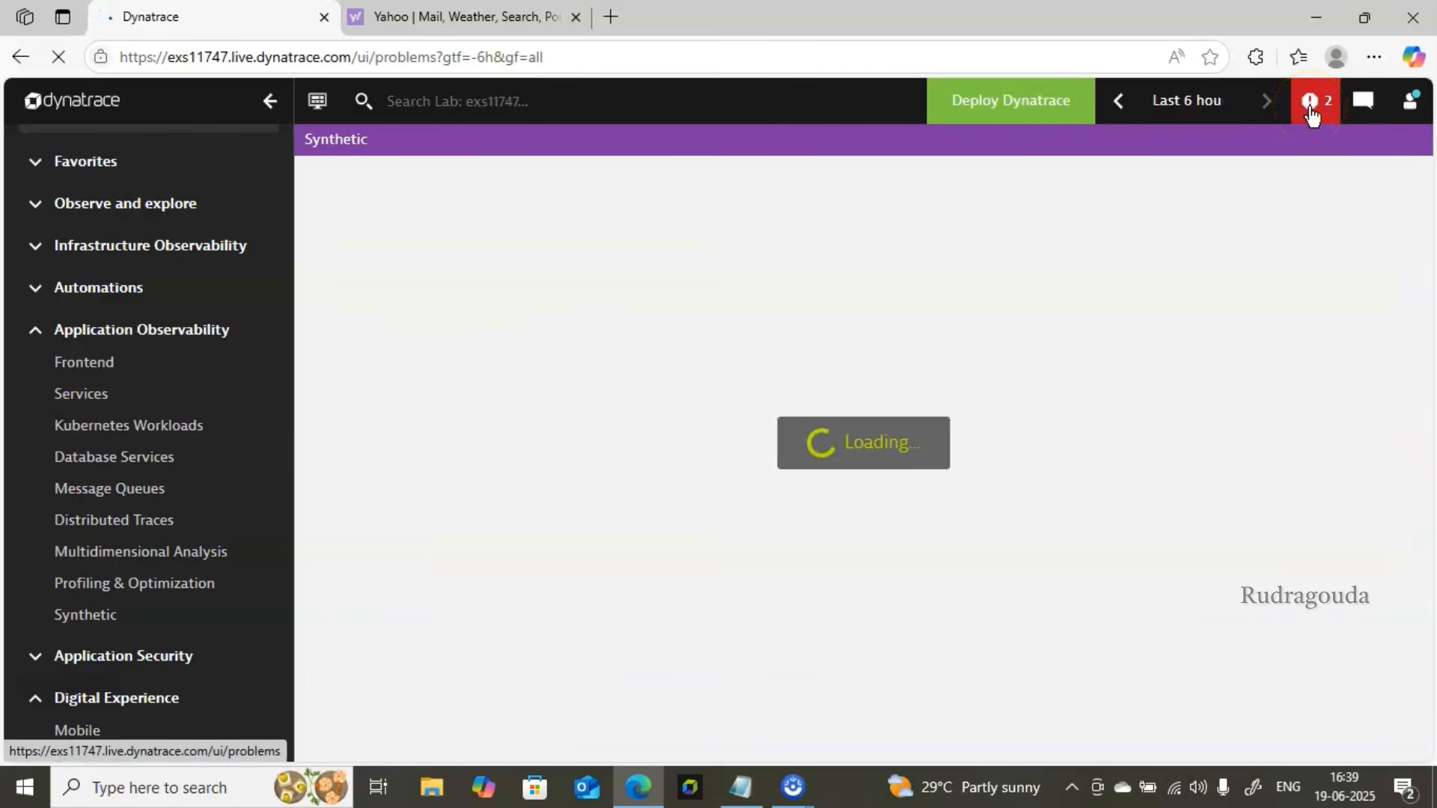
left_click(1052, 219)
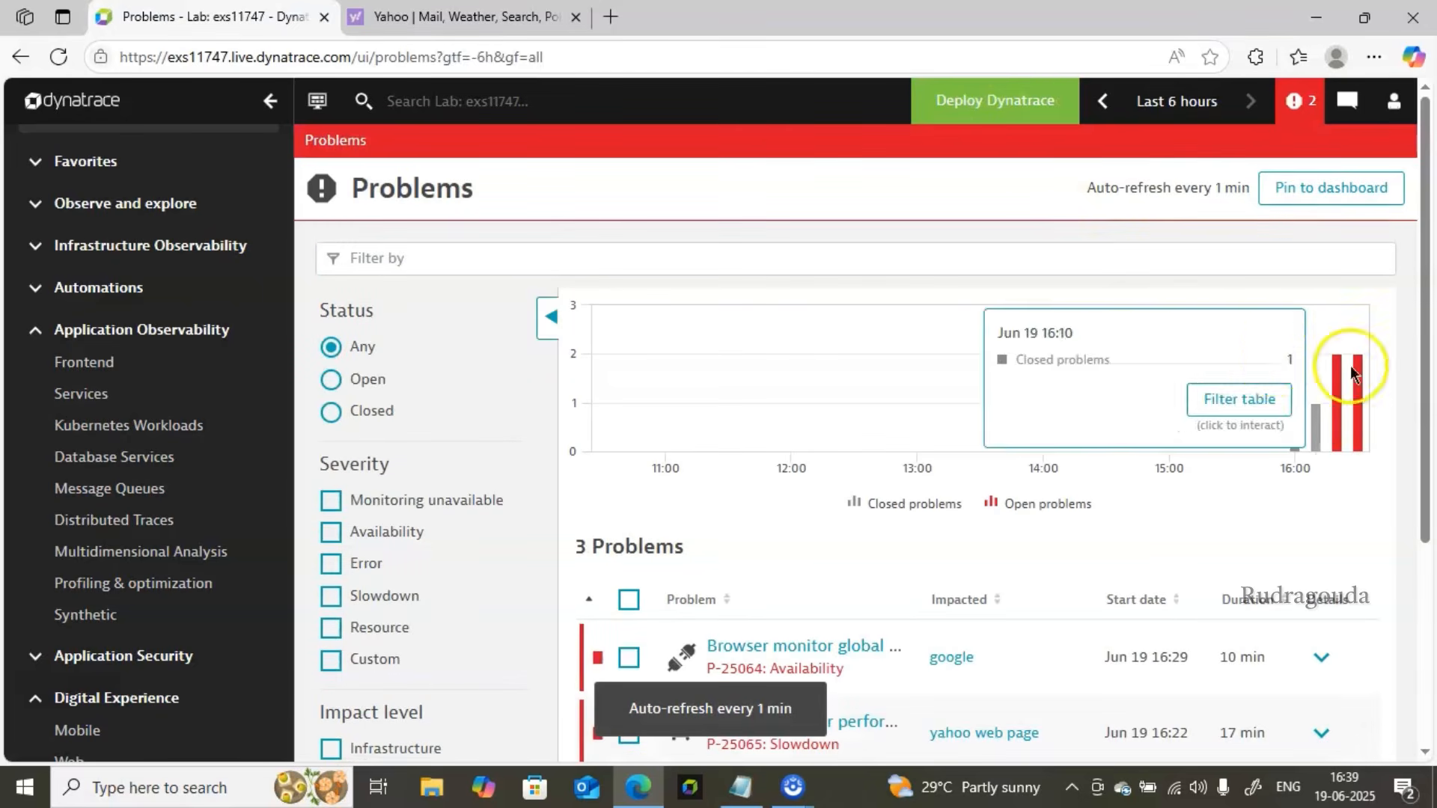
left_click_drag(1427, 400, 1427, 495)
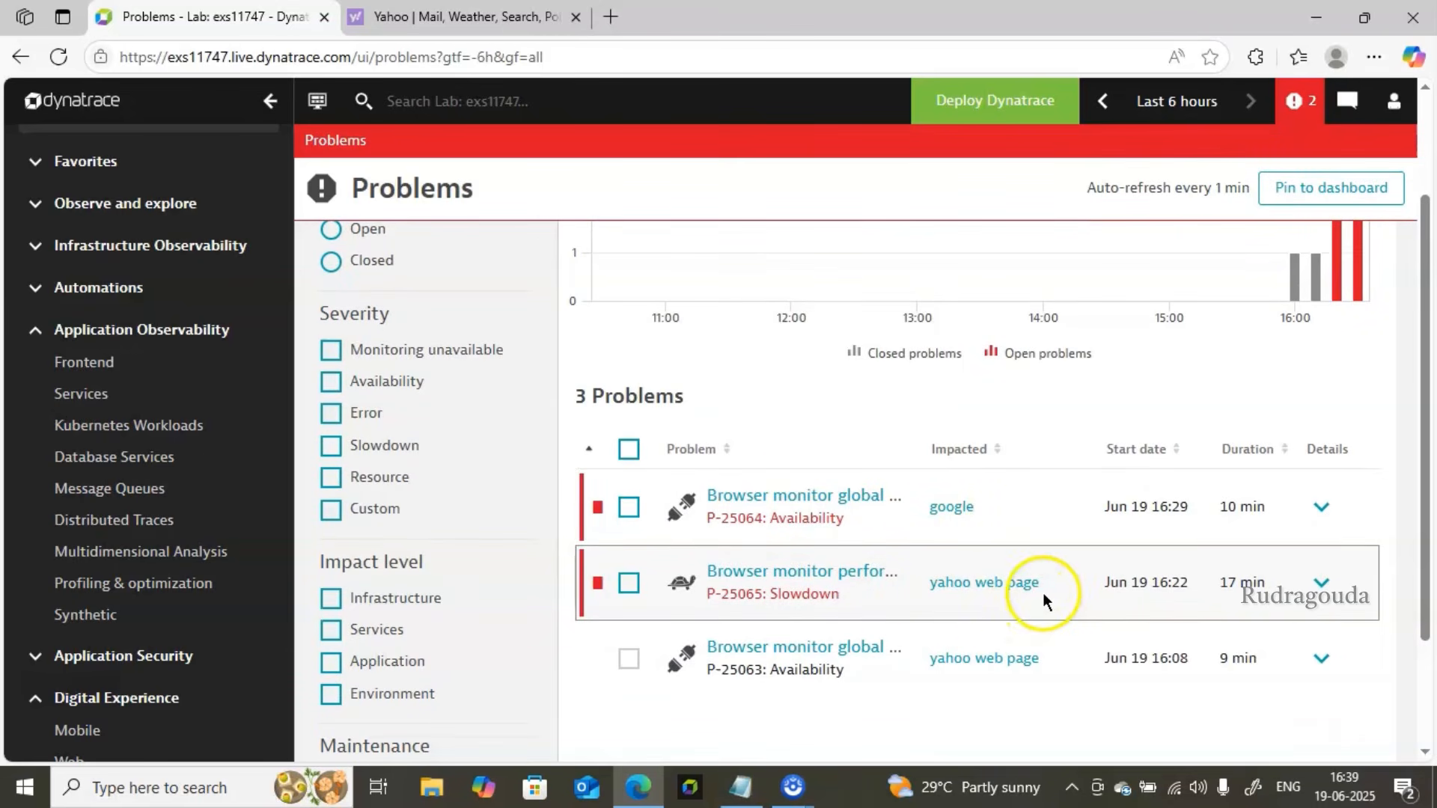
left_click(831, 499)
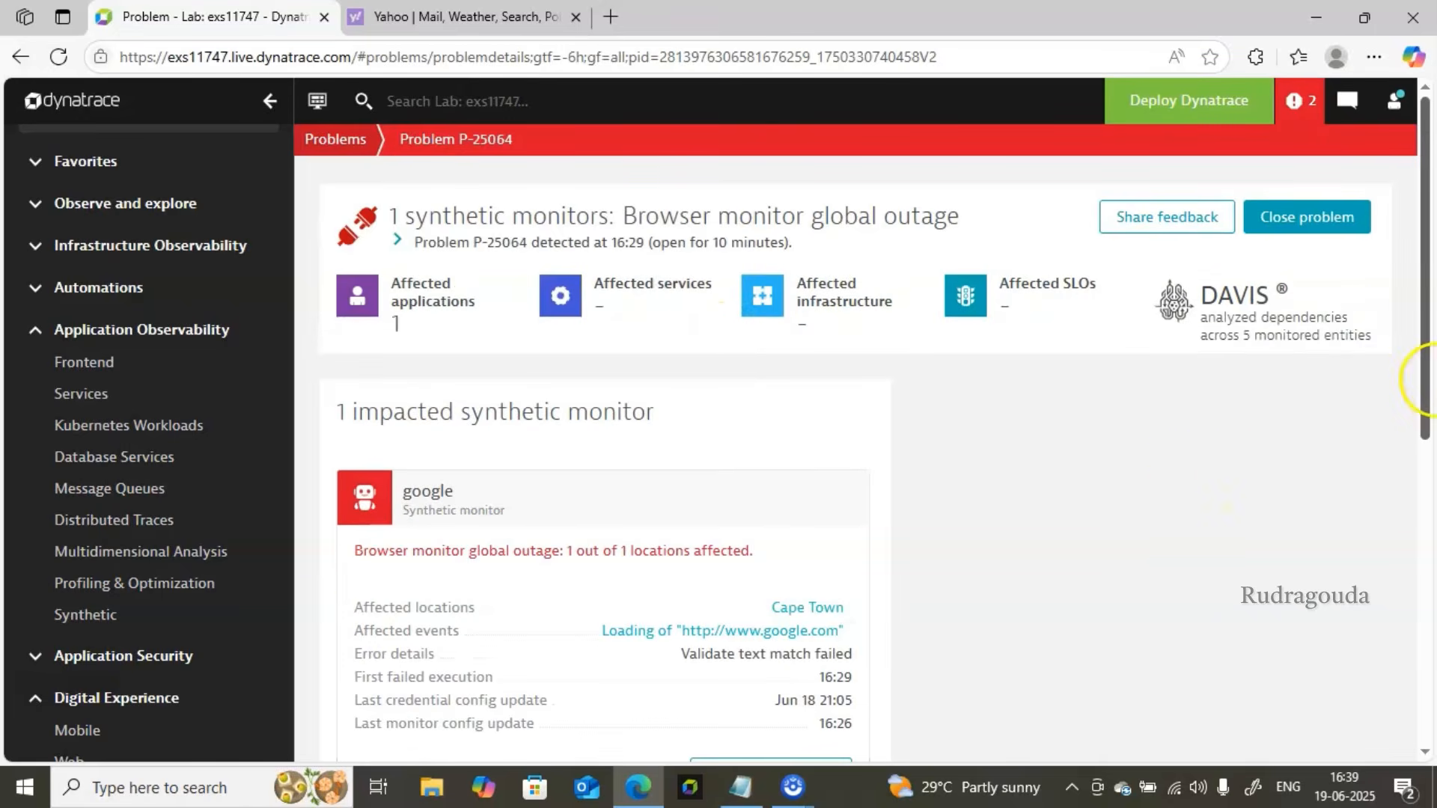
- Examine the failure details of the impacted google monitor on the problem page
left_click_drag(1428, 389, 1428, 456)
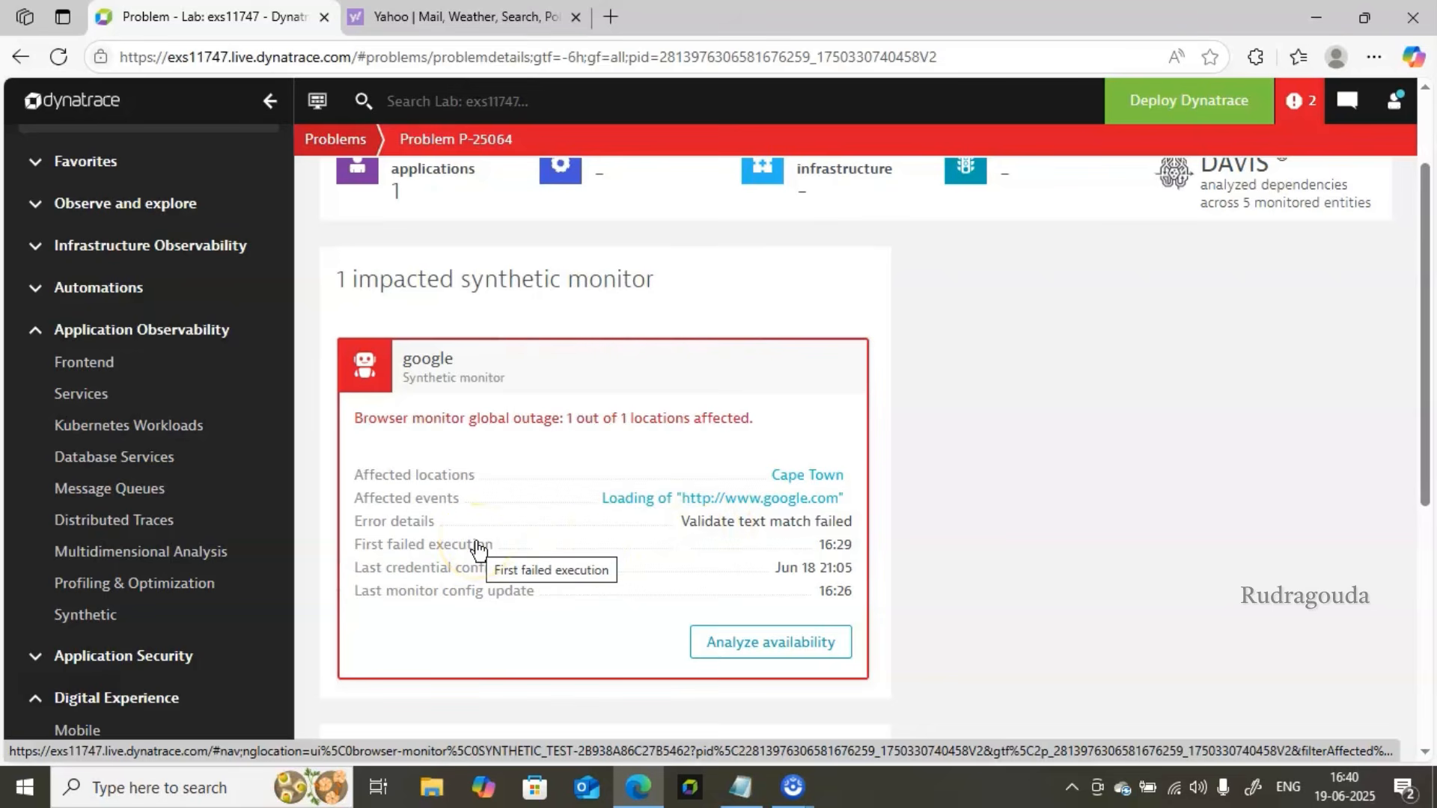
left_click(620, 565)
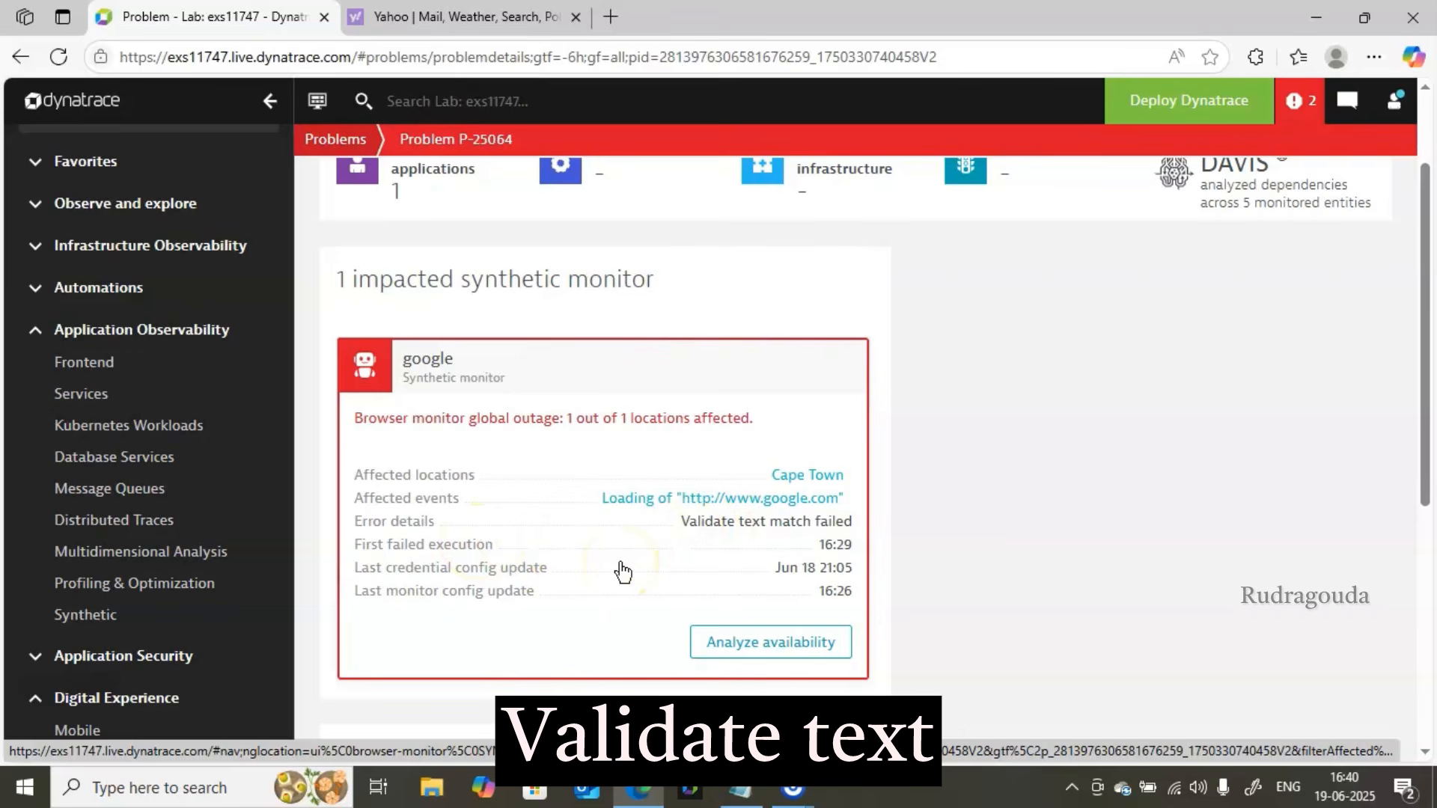
left_click(739, 787)
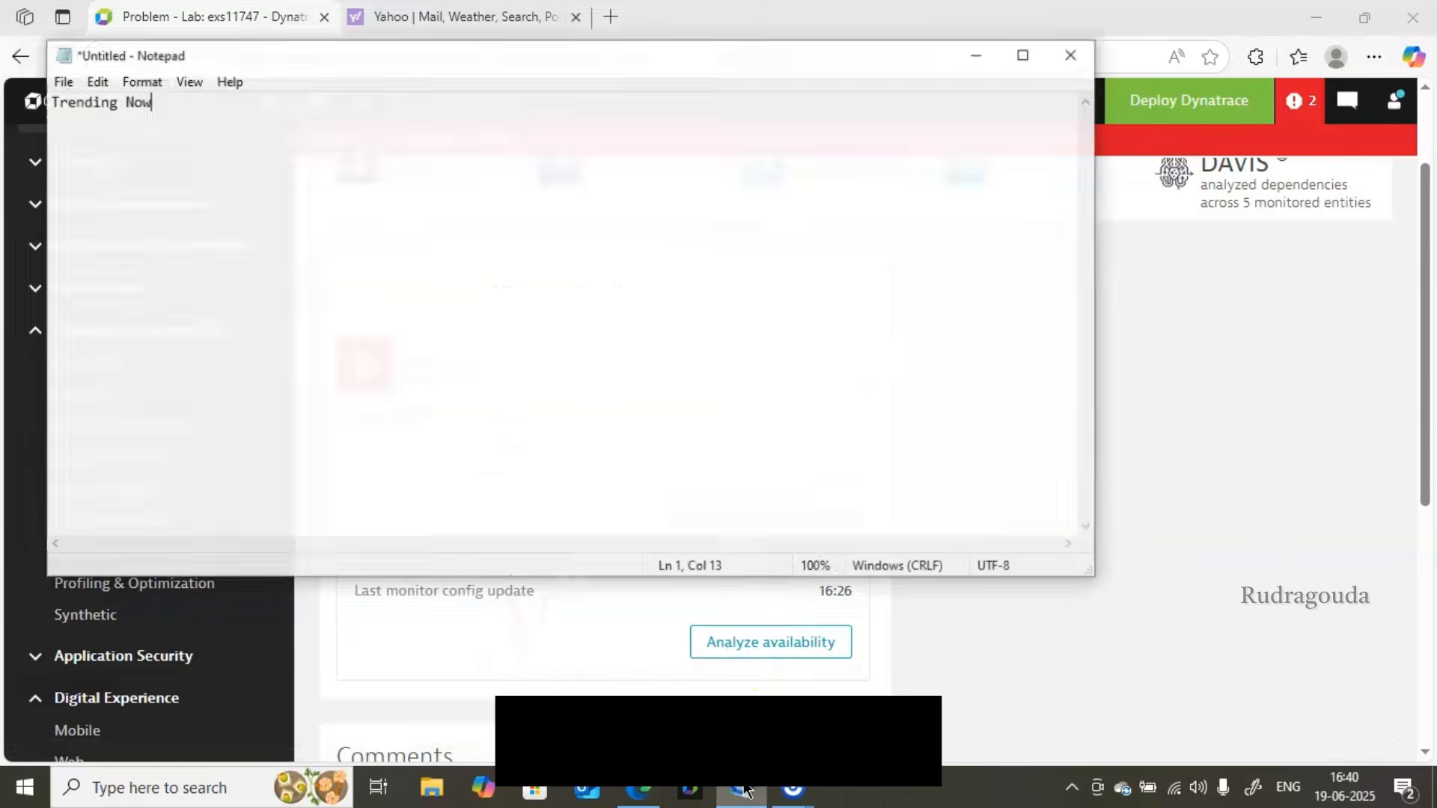
key("Return")
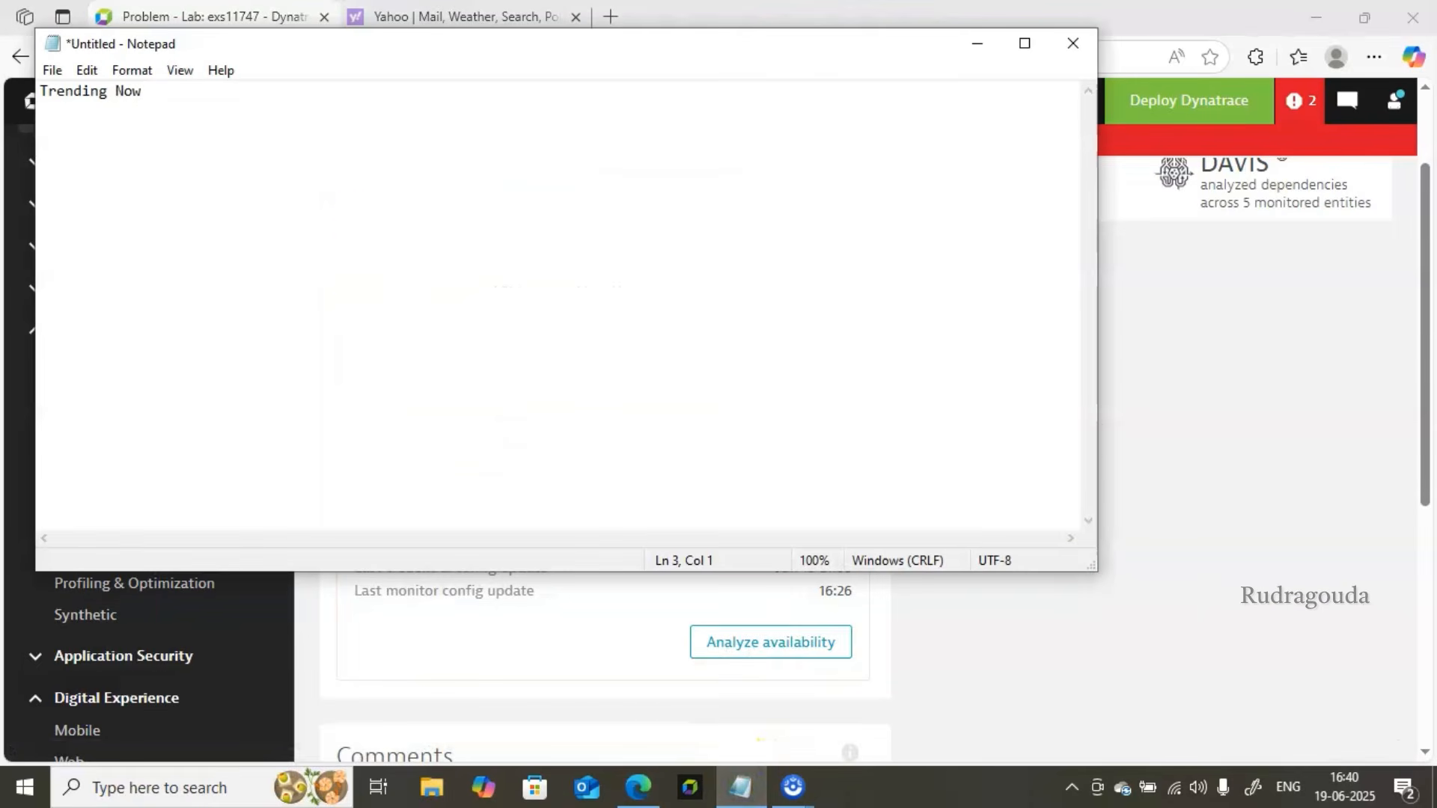
left_click(476, 16)
left_click(476, 16)
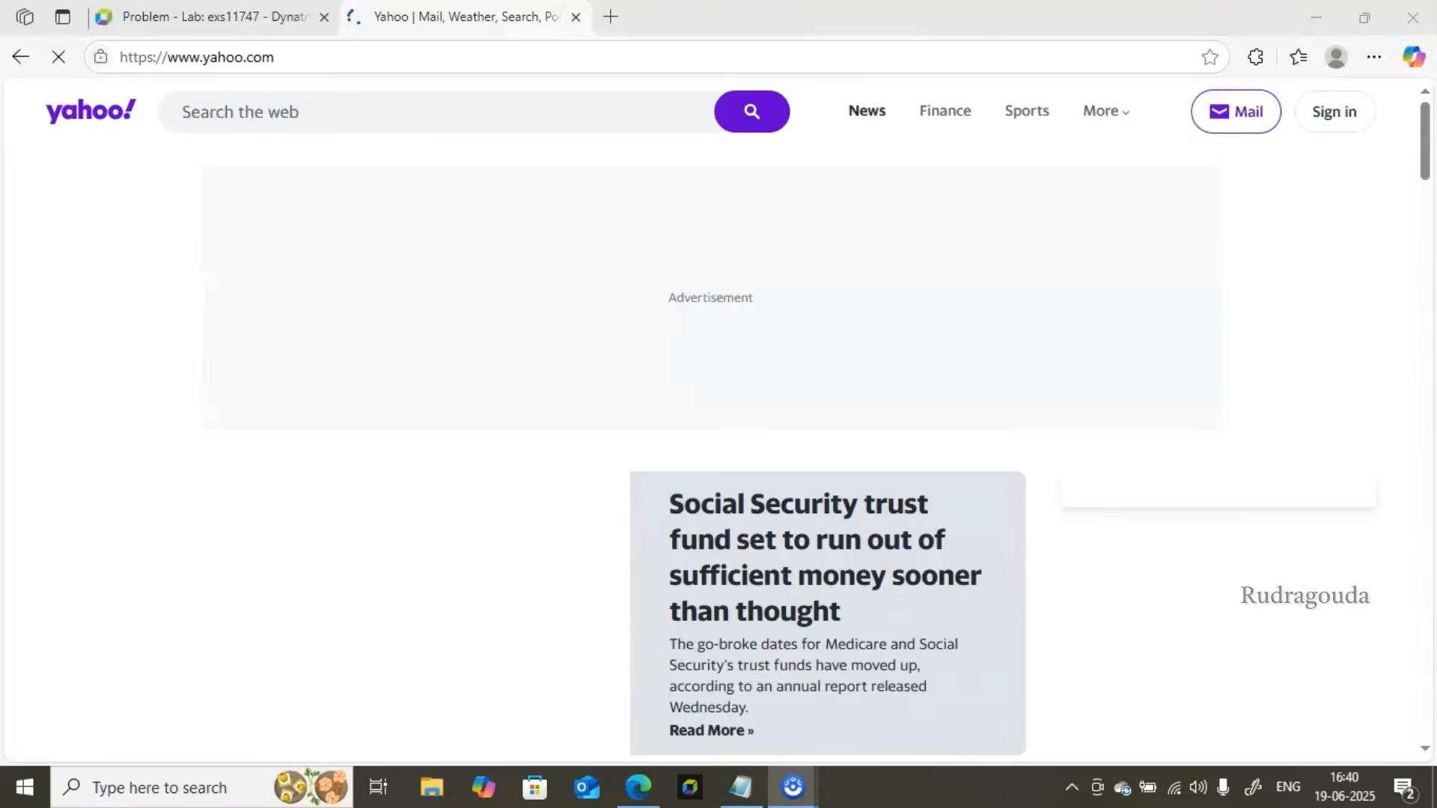
left_click(611, 17)
type("www.google.com")
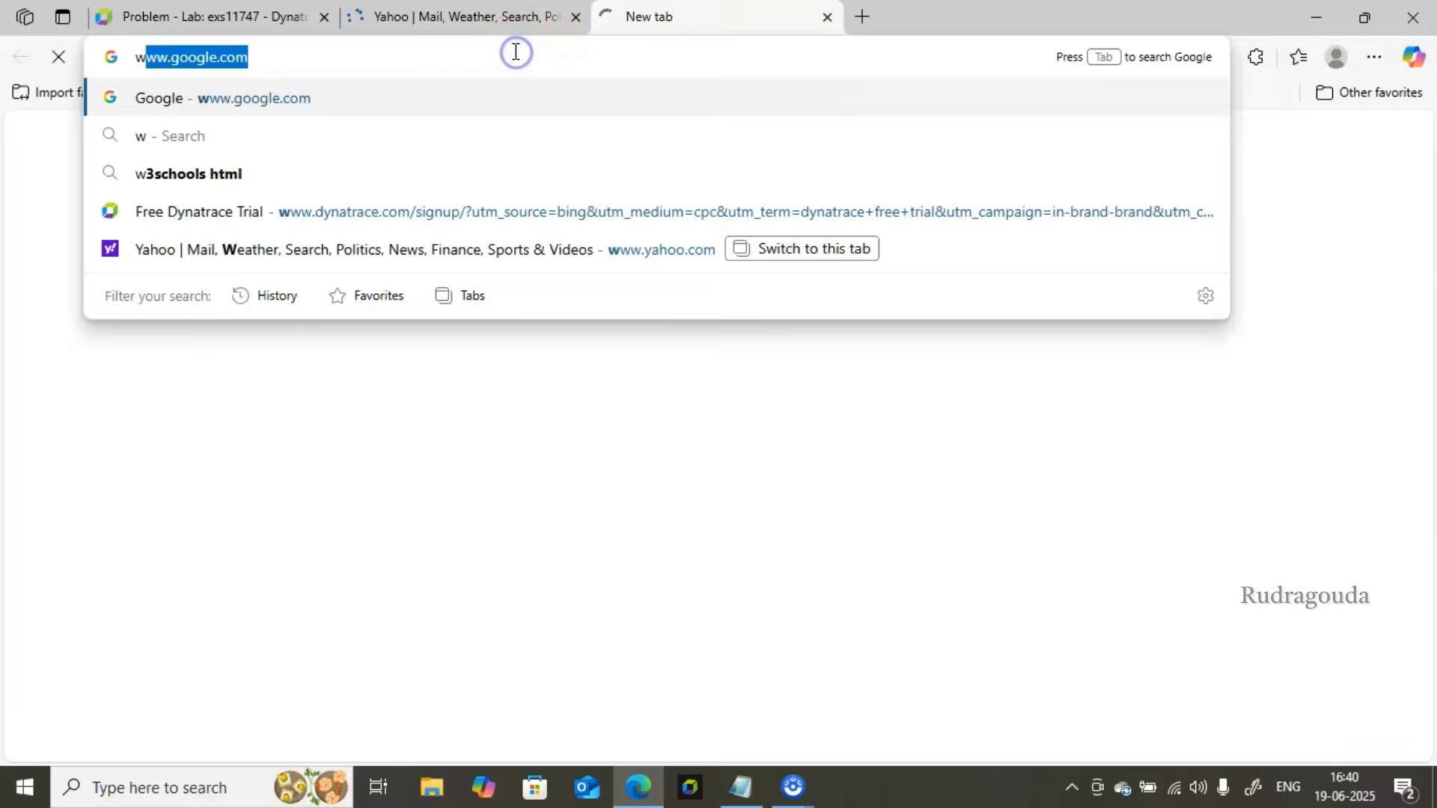
key("Return")
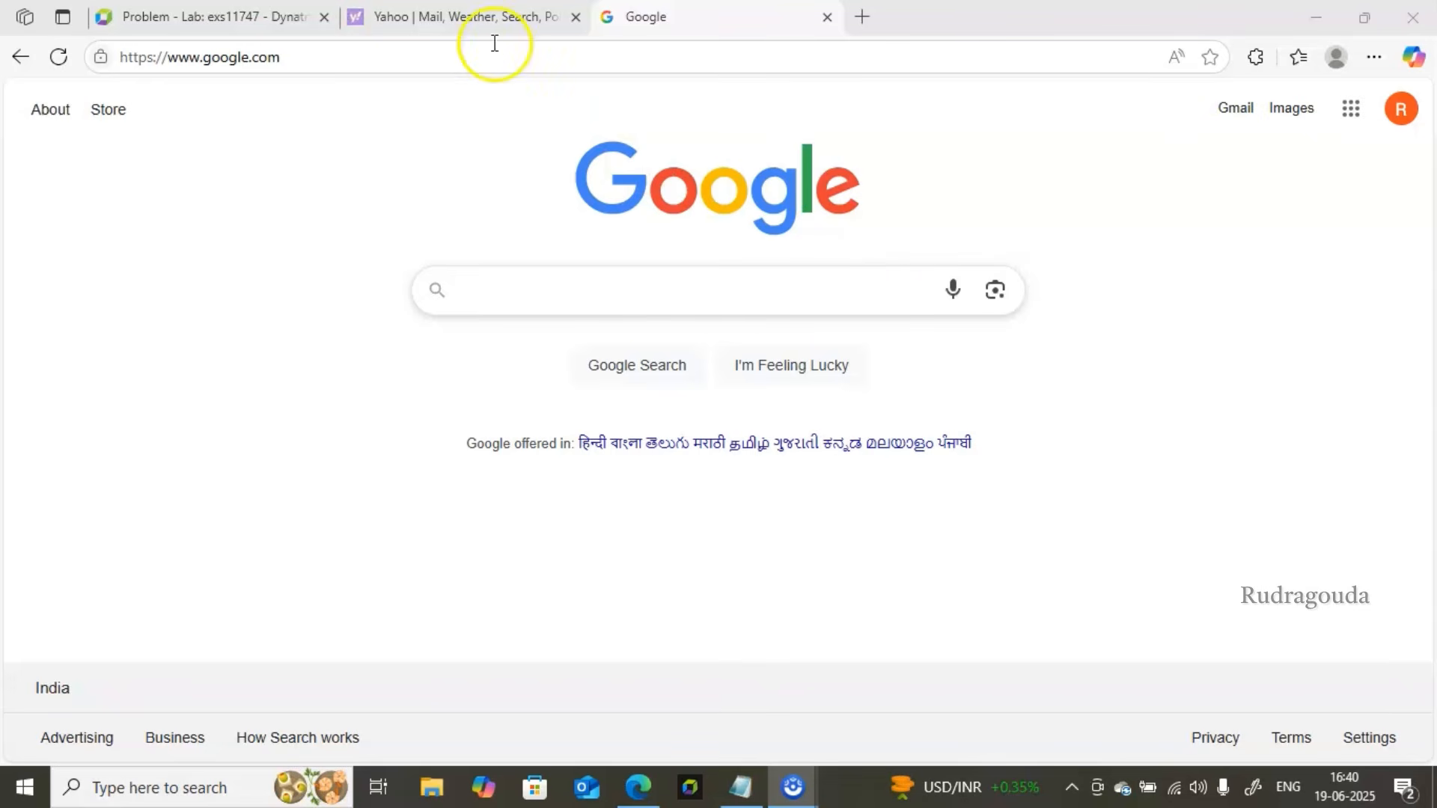
- Go back to the problem page and open the Synthetic monitors list in a separate browser window
left_click(180, 12)
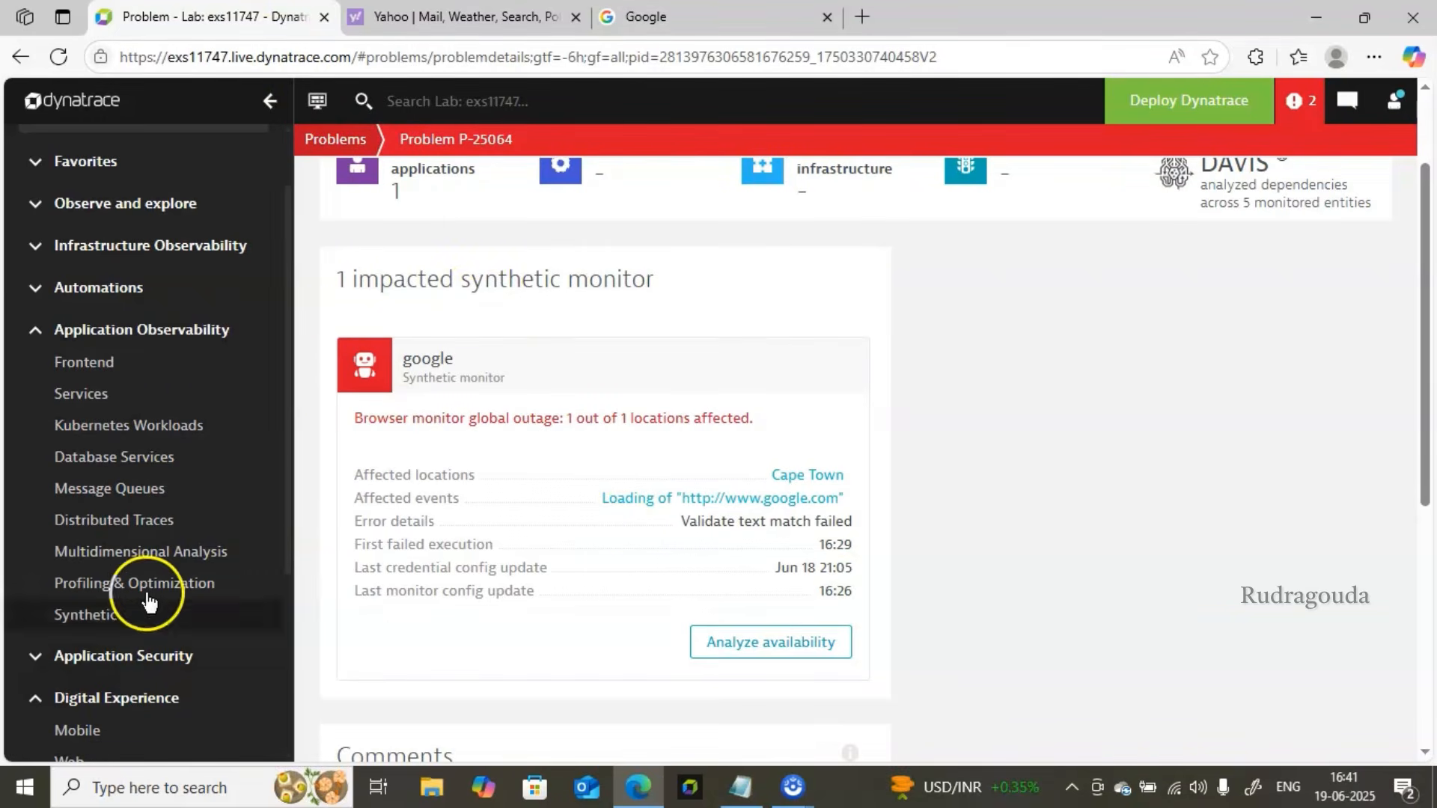
left_click(105, 617)
right_click(105, 617)
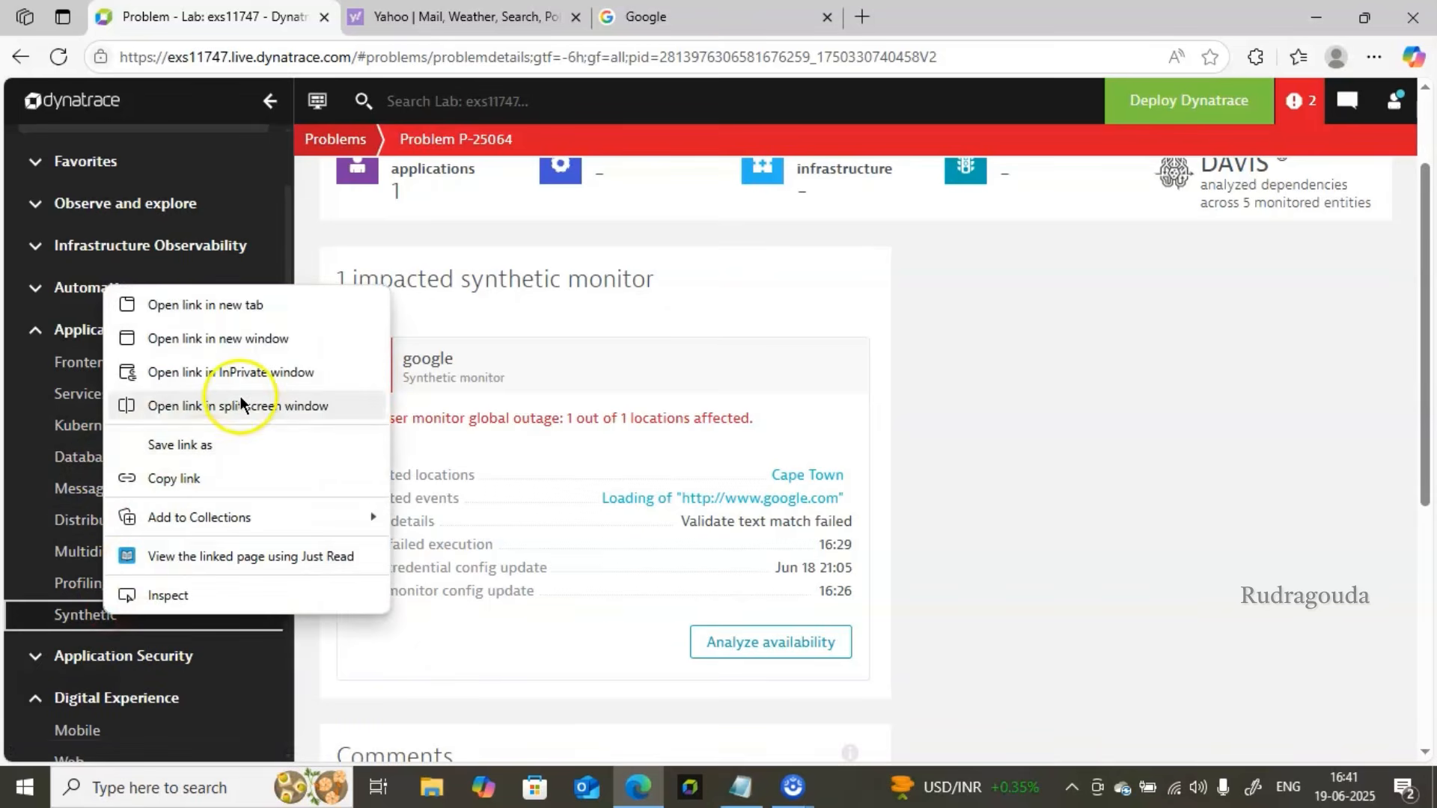
left_click(240, 335)
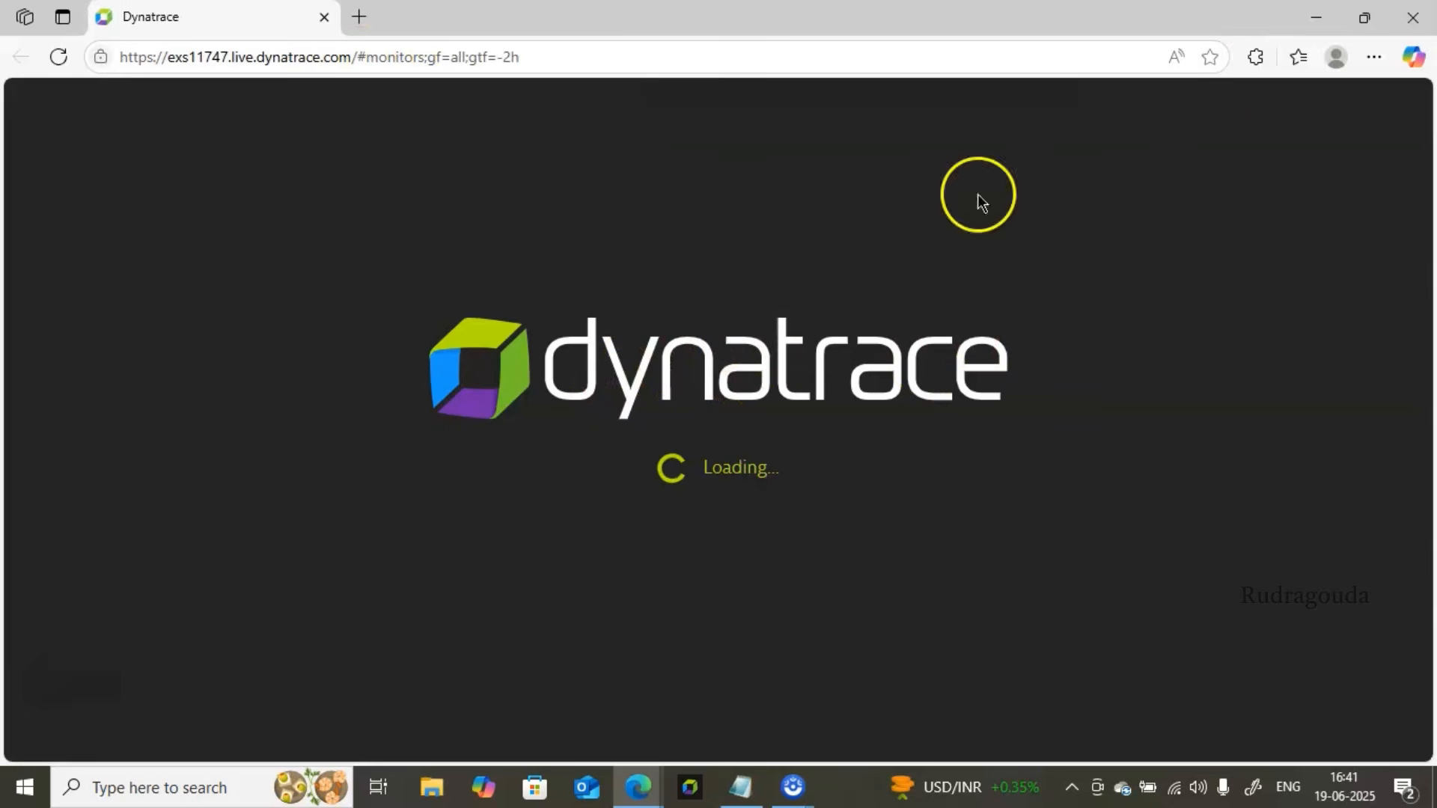
left_click(1305, 26)
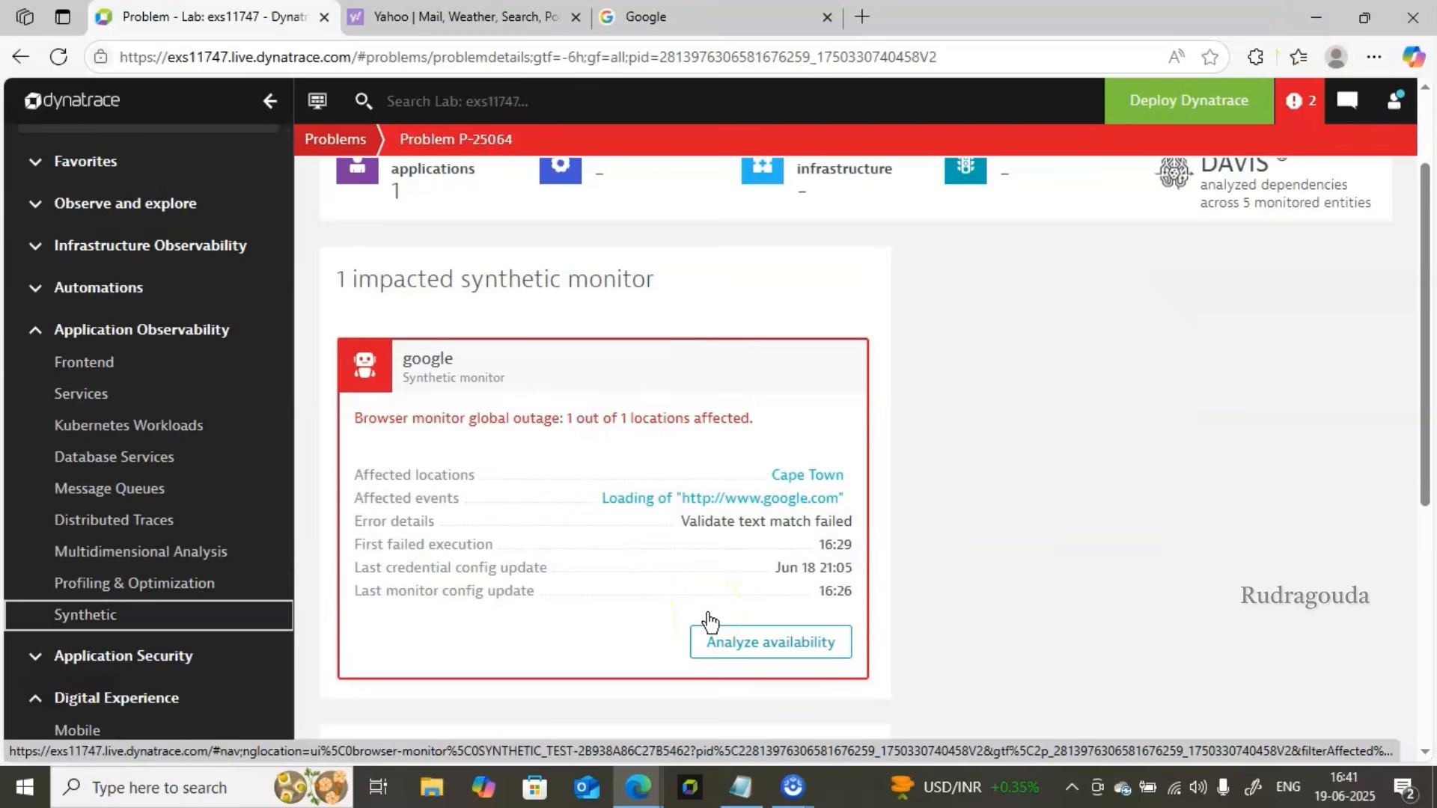
left_click(741, 597)
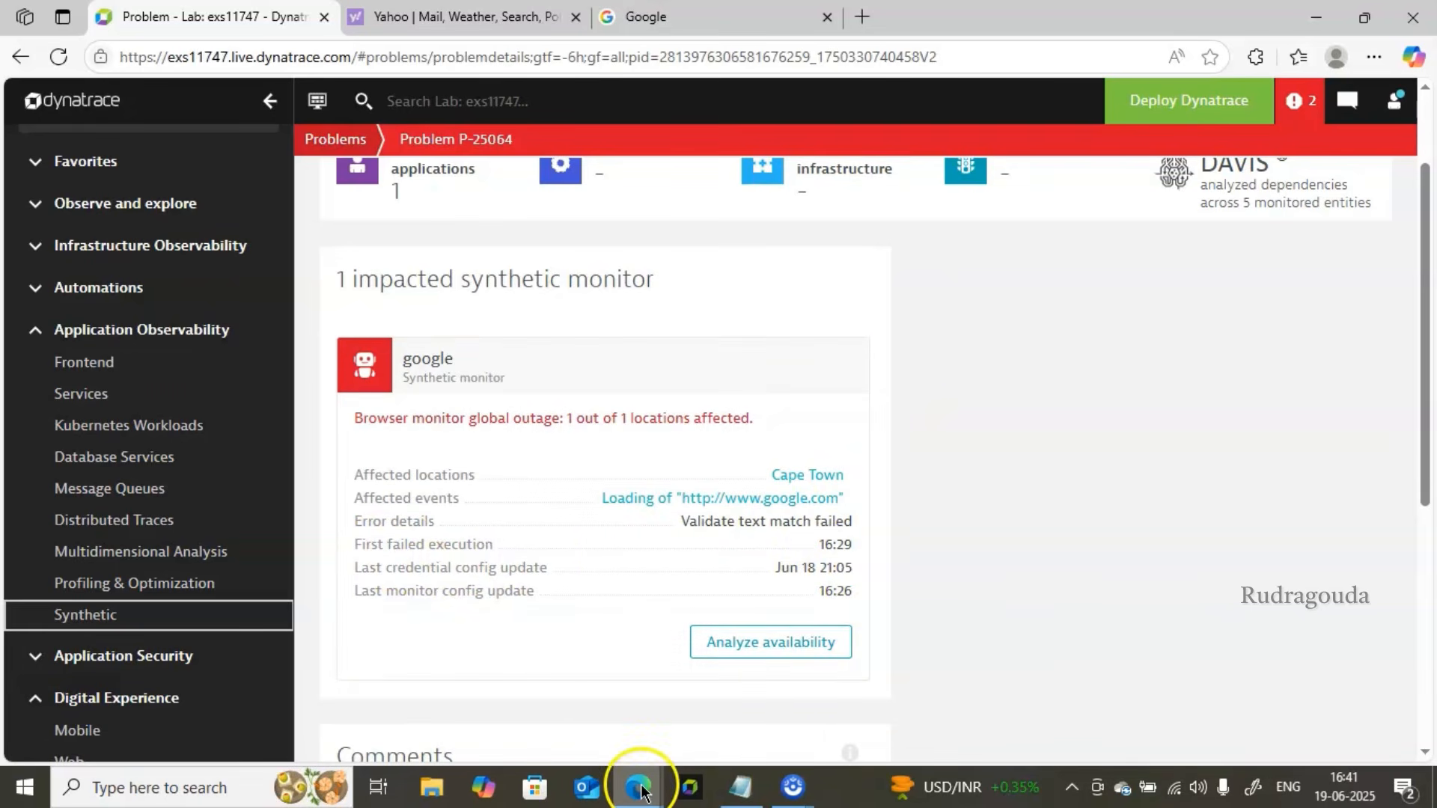
mouse_move(641, 791)
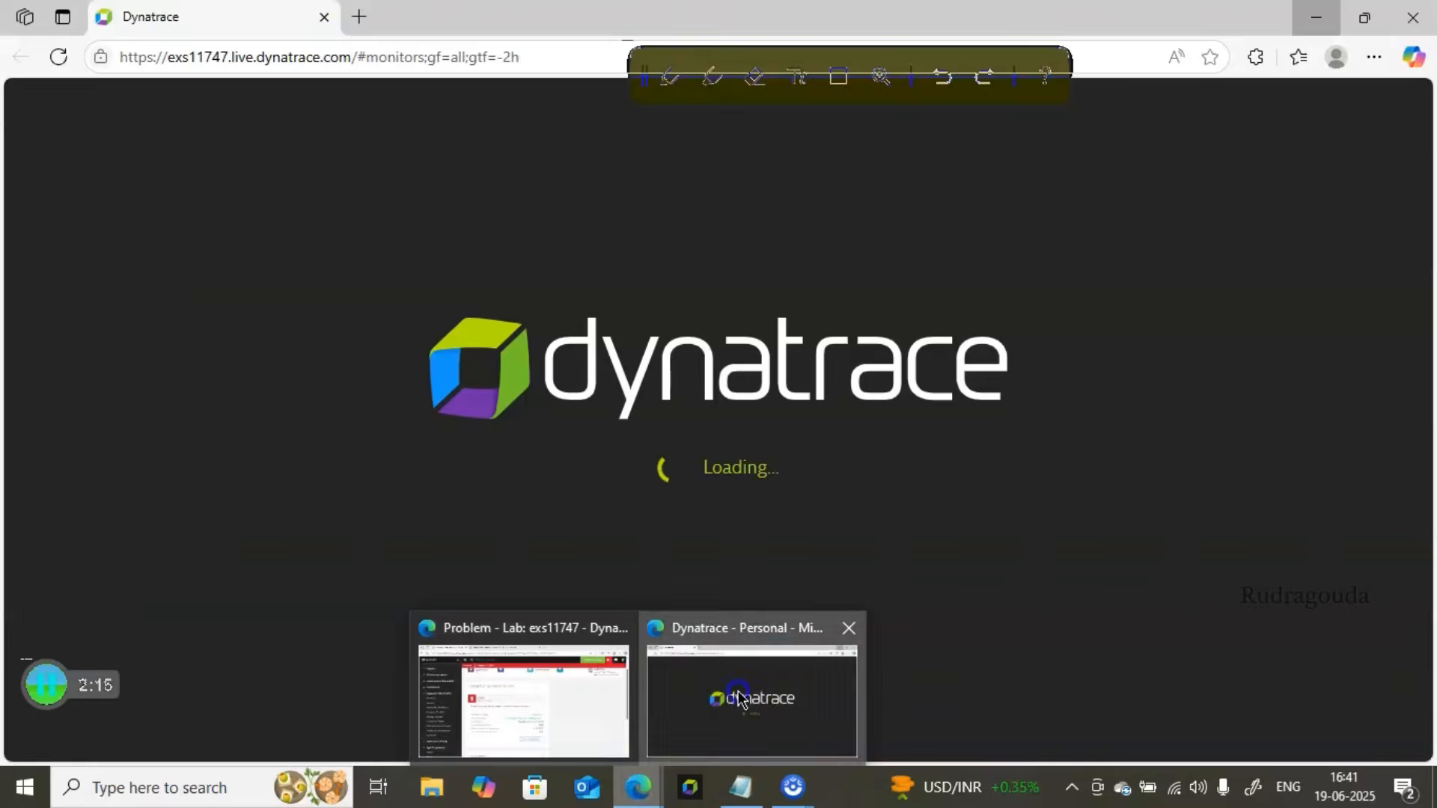
left_click(738, 689)
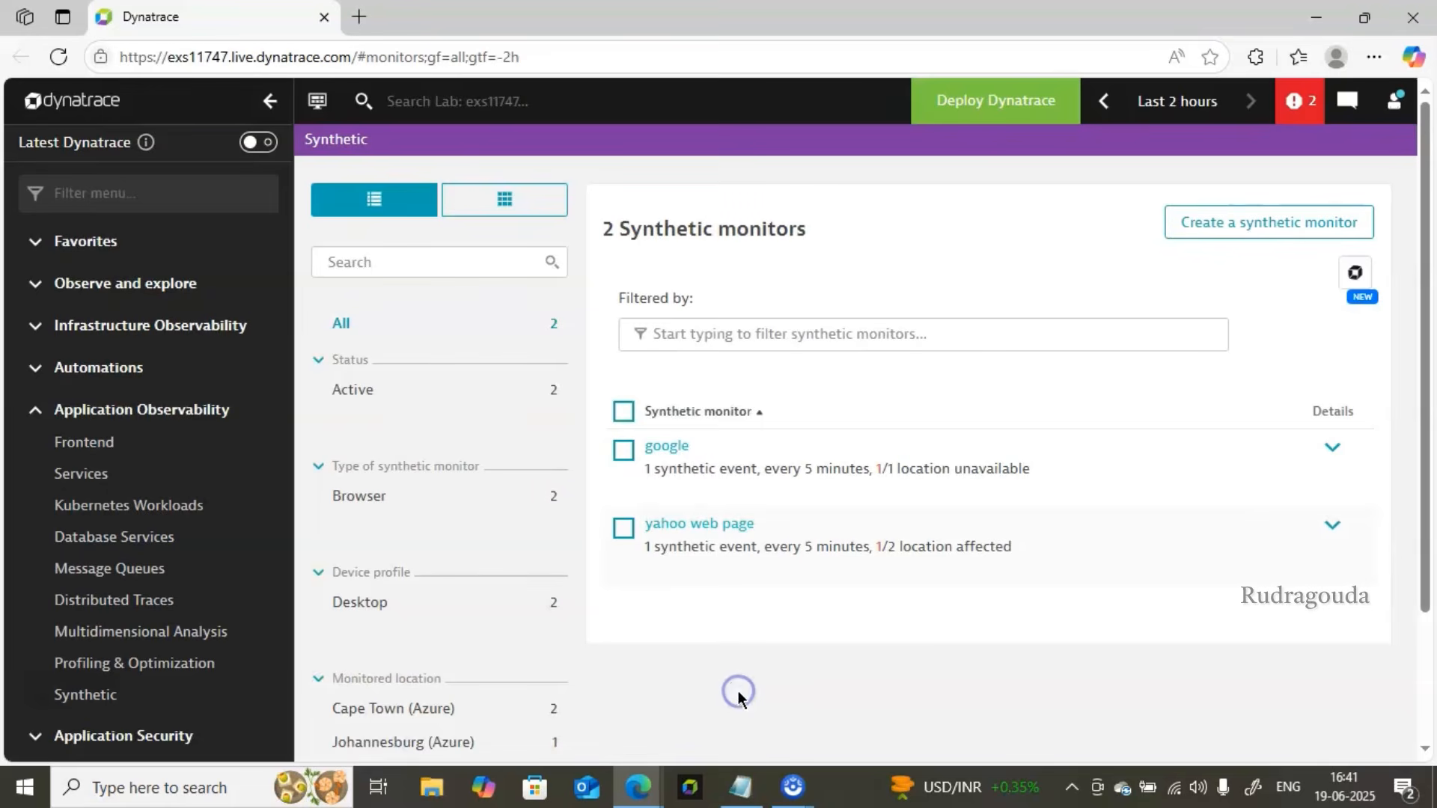
- Open the google monitor's settings and show its Validate content section
left_click(644, 451)
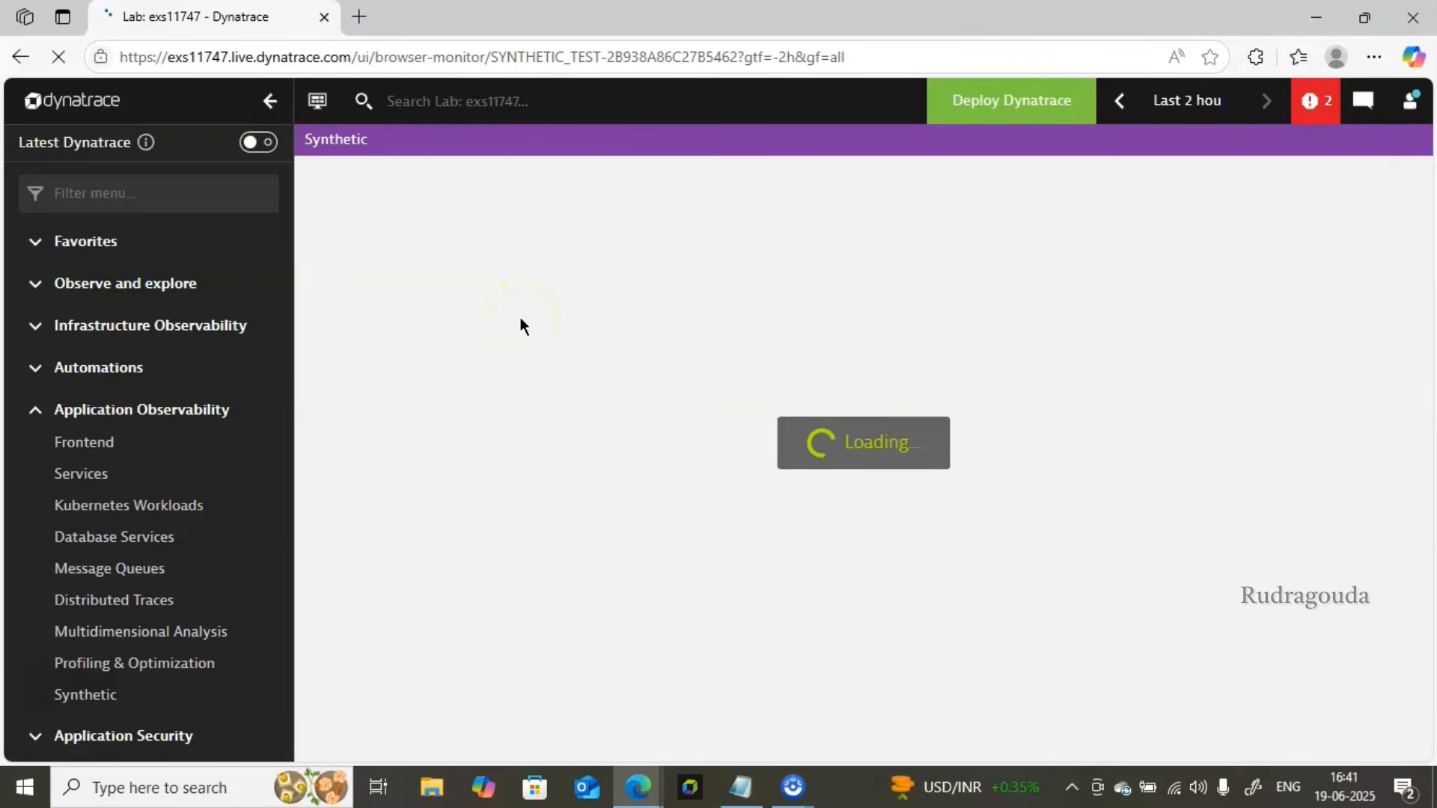
left_click(682, 266)
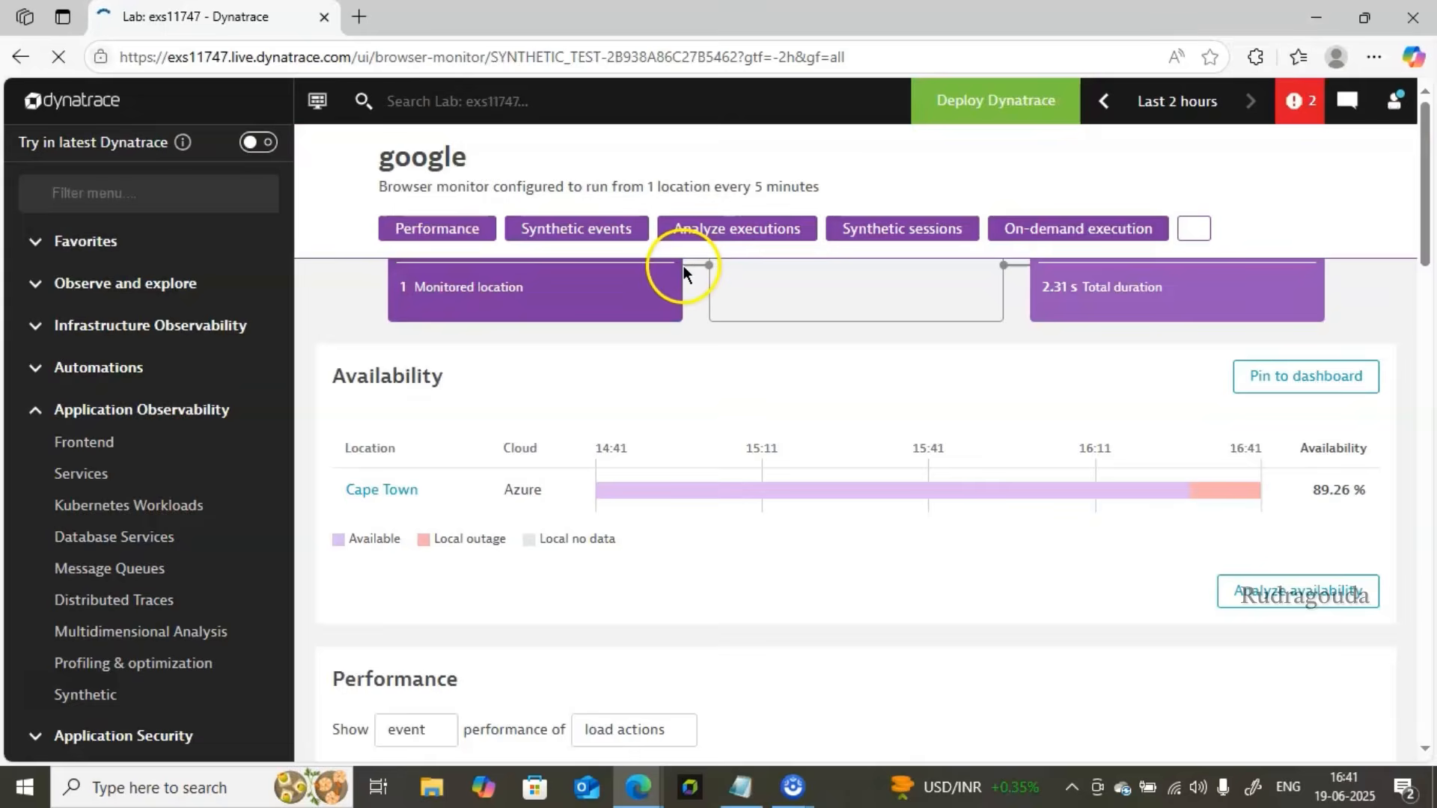
left_click(1193, 271)
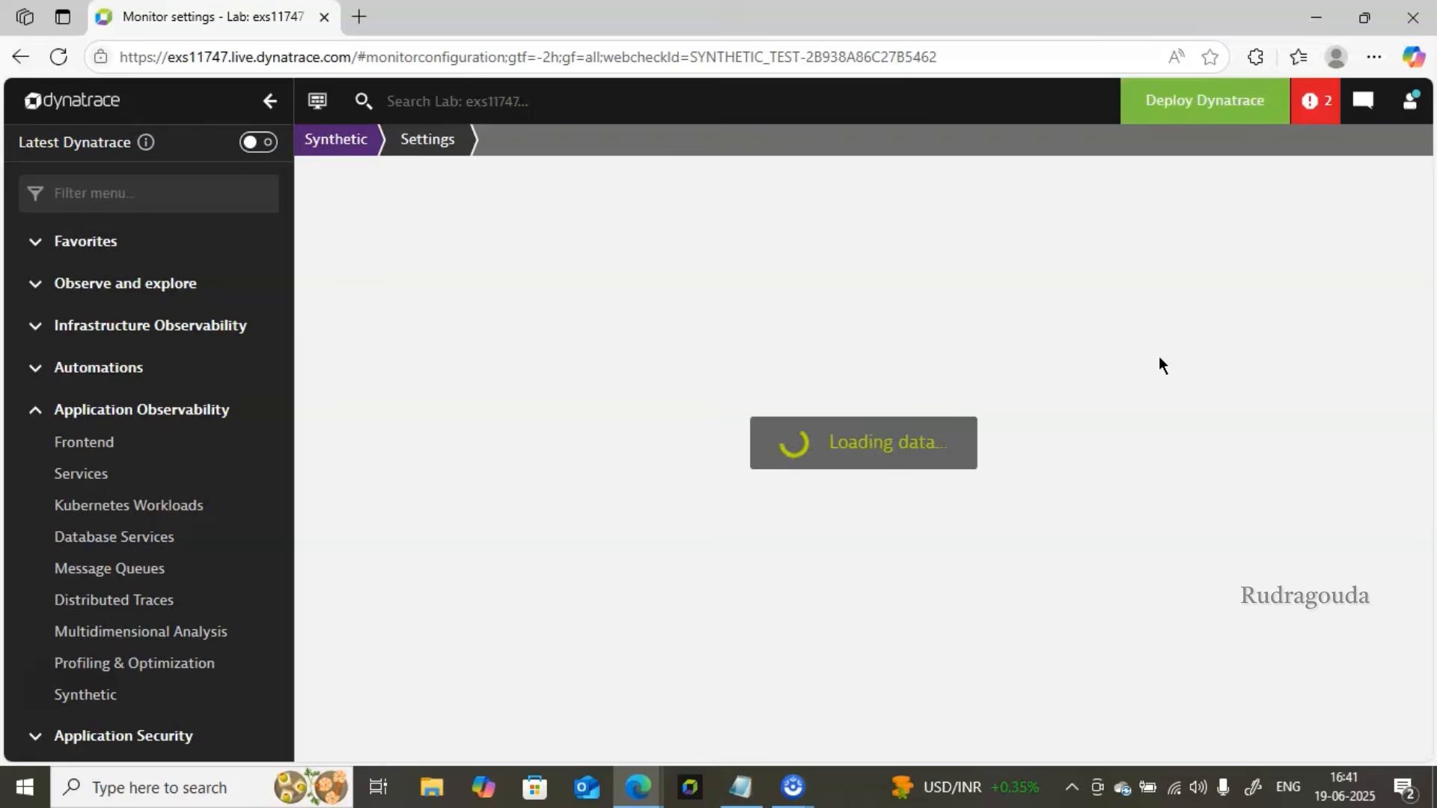
left_click(1166, 349)
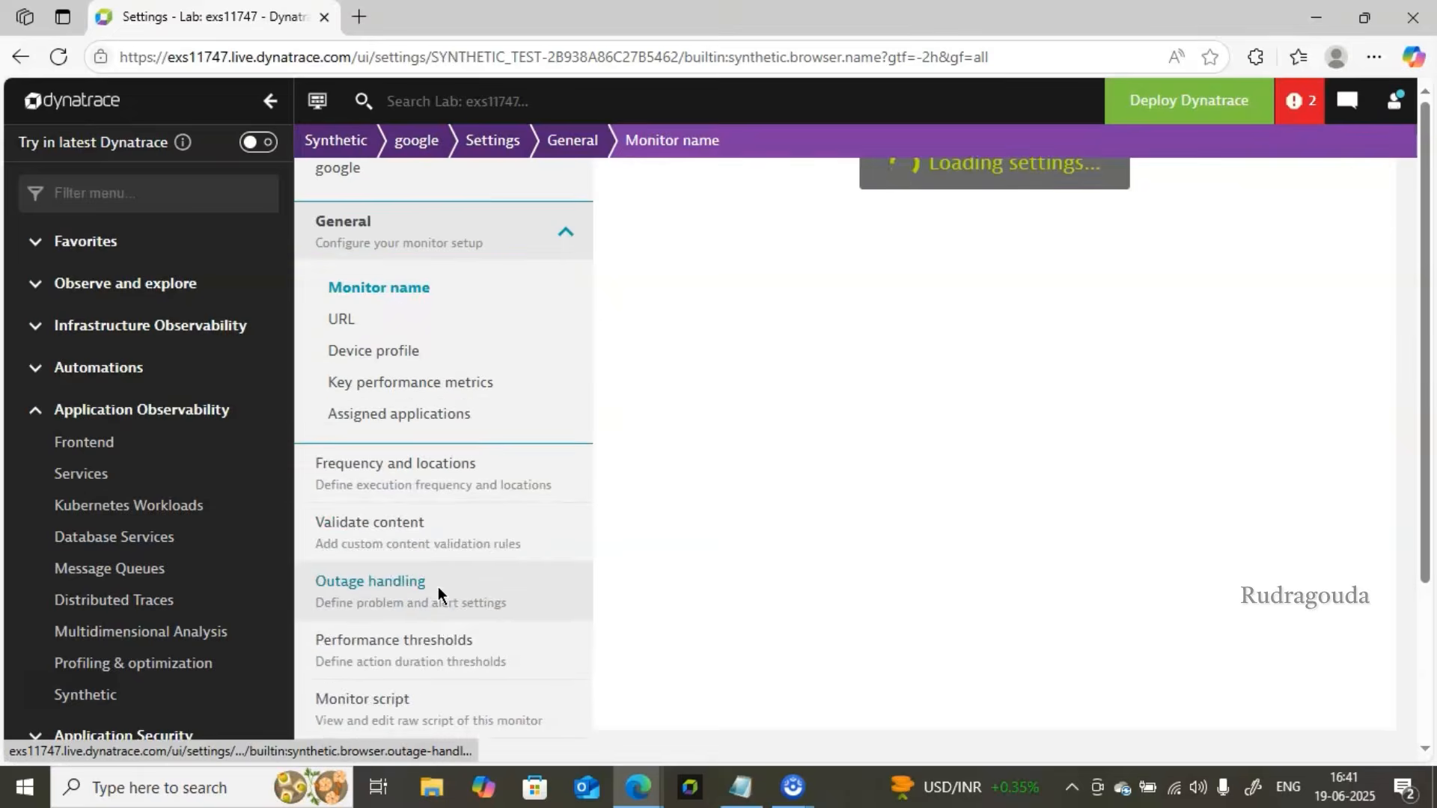
left_click(407, 626)
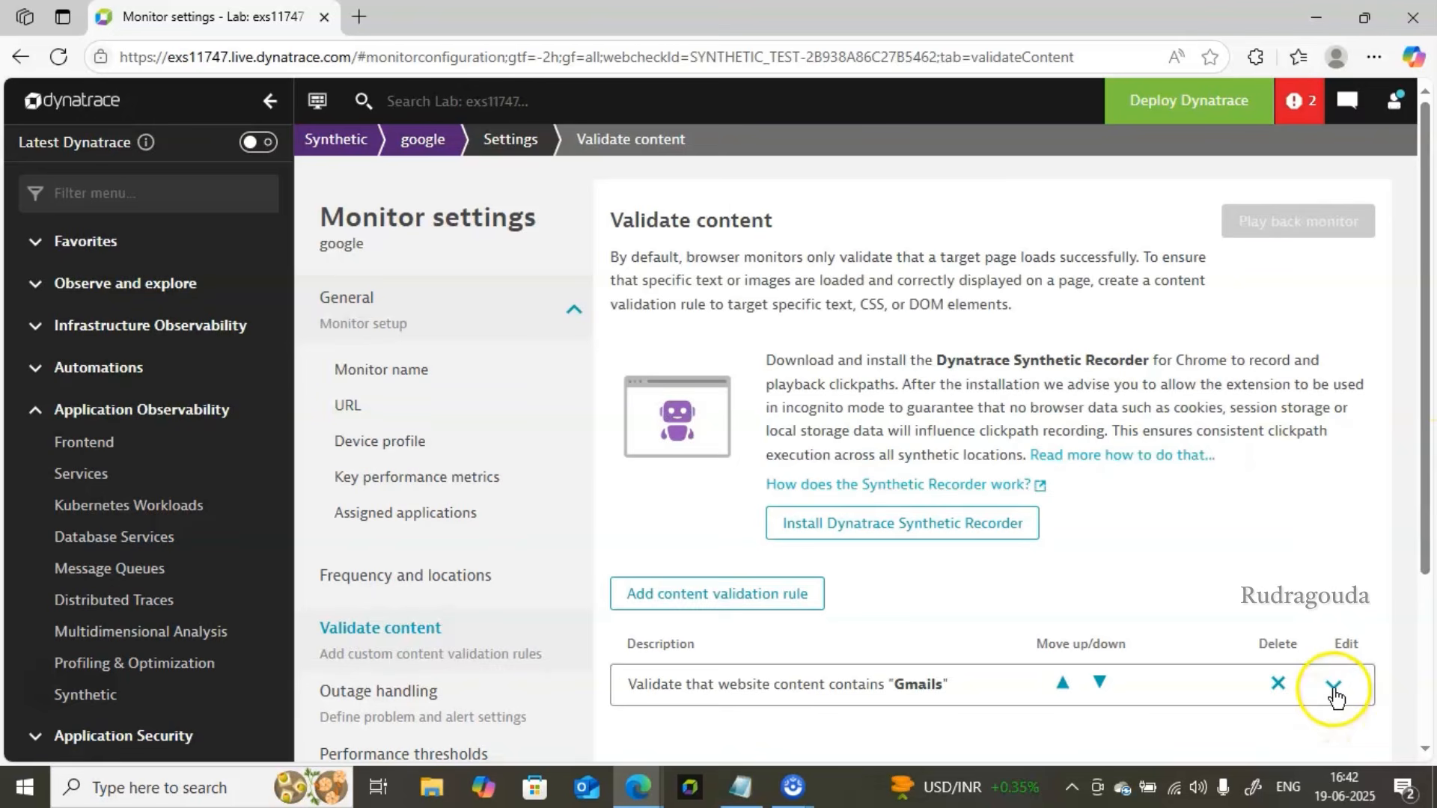
- Expand the google monitor's content validation rule and highlight its specified text for inspection
left_click(1332, 685)
scroll(1429, 569, "down", 1)
scroll(1430, 569, "down", 1)
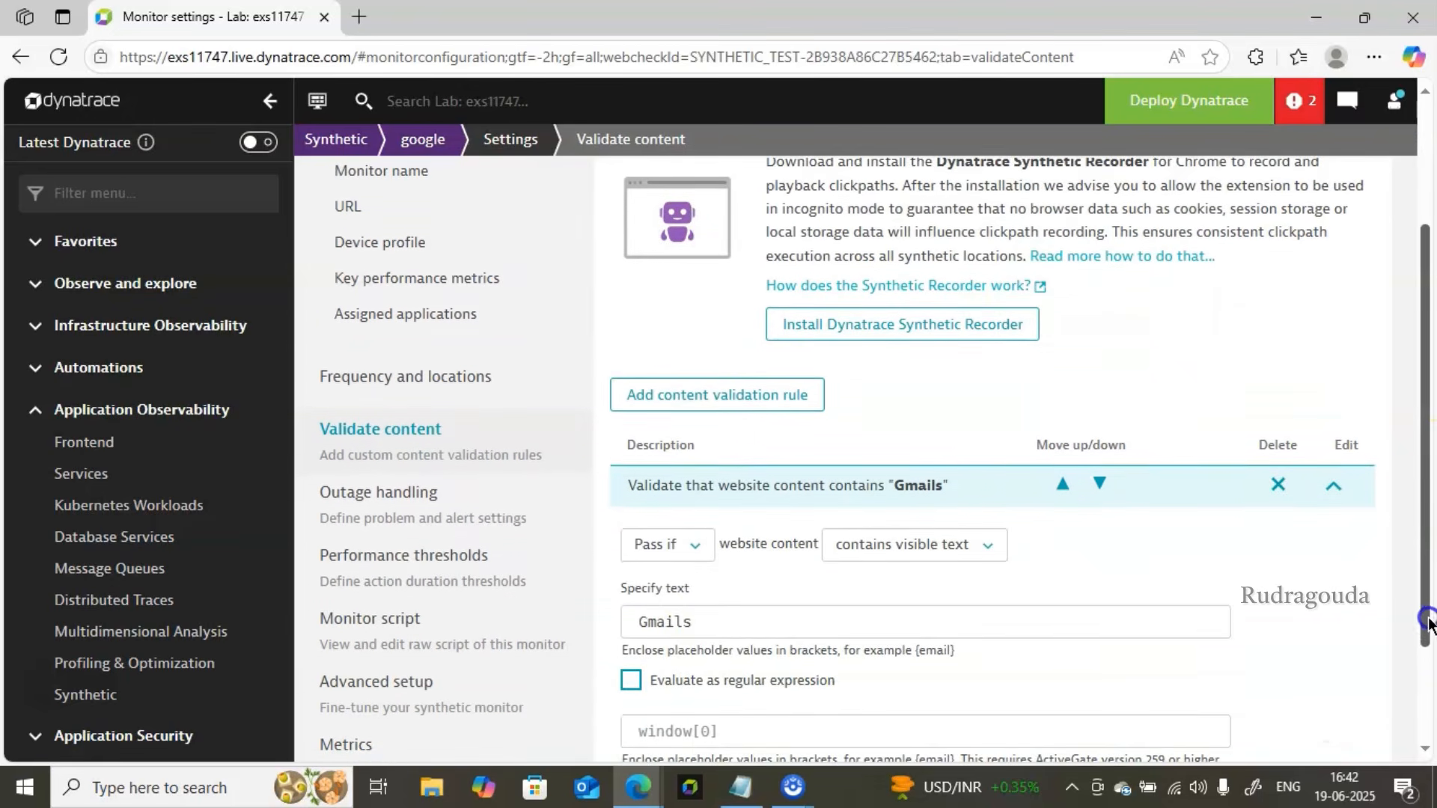
left_click(704, 623)
left_click_drag(703, 625, 627, 621)
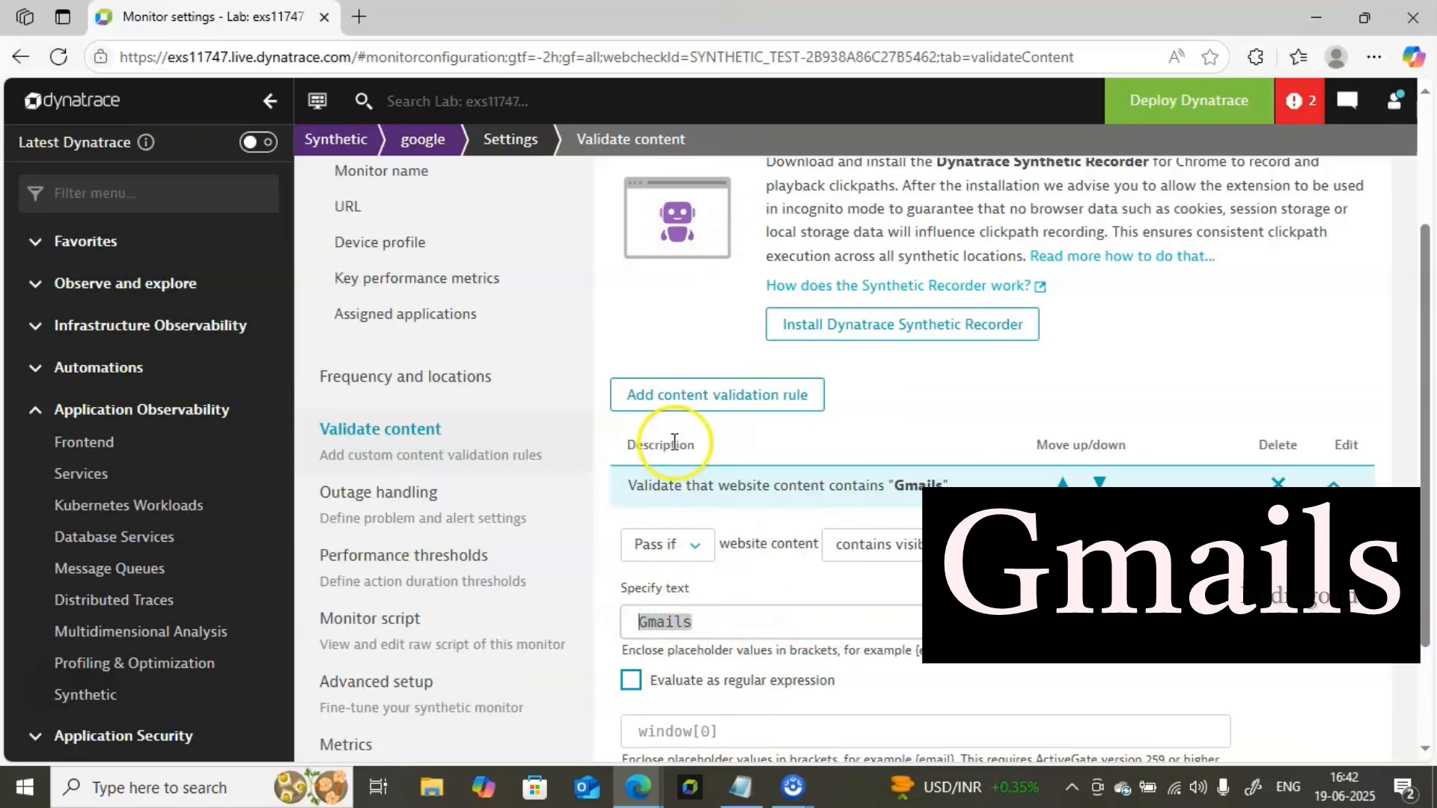
- Check the Google home page against the validation rule's text and return to the google monitor's problem details
mouse_move(637, 785)
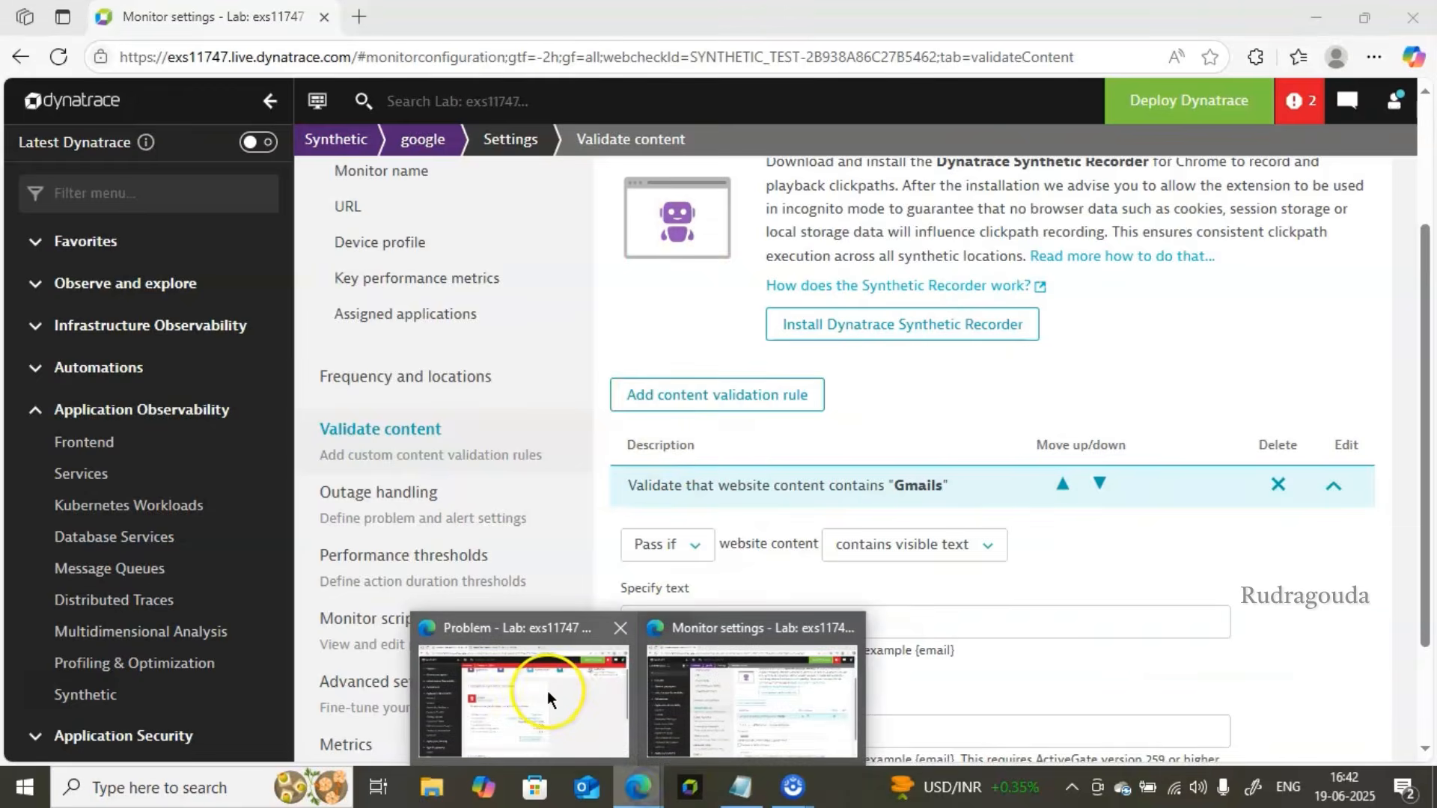
left_click(546, 690)
left_click(686, 13)
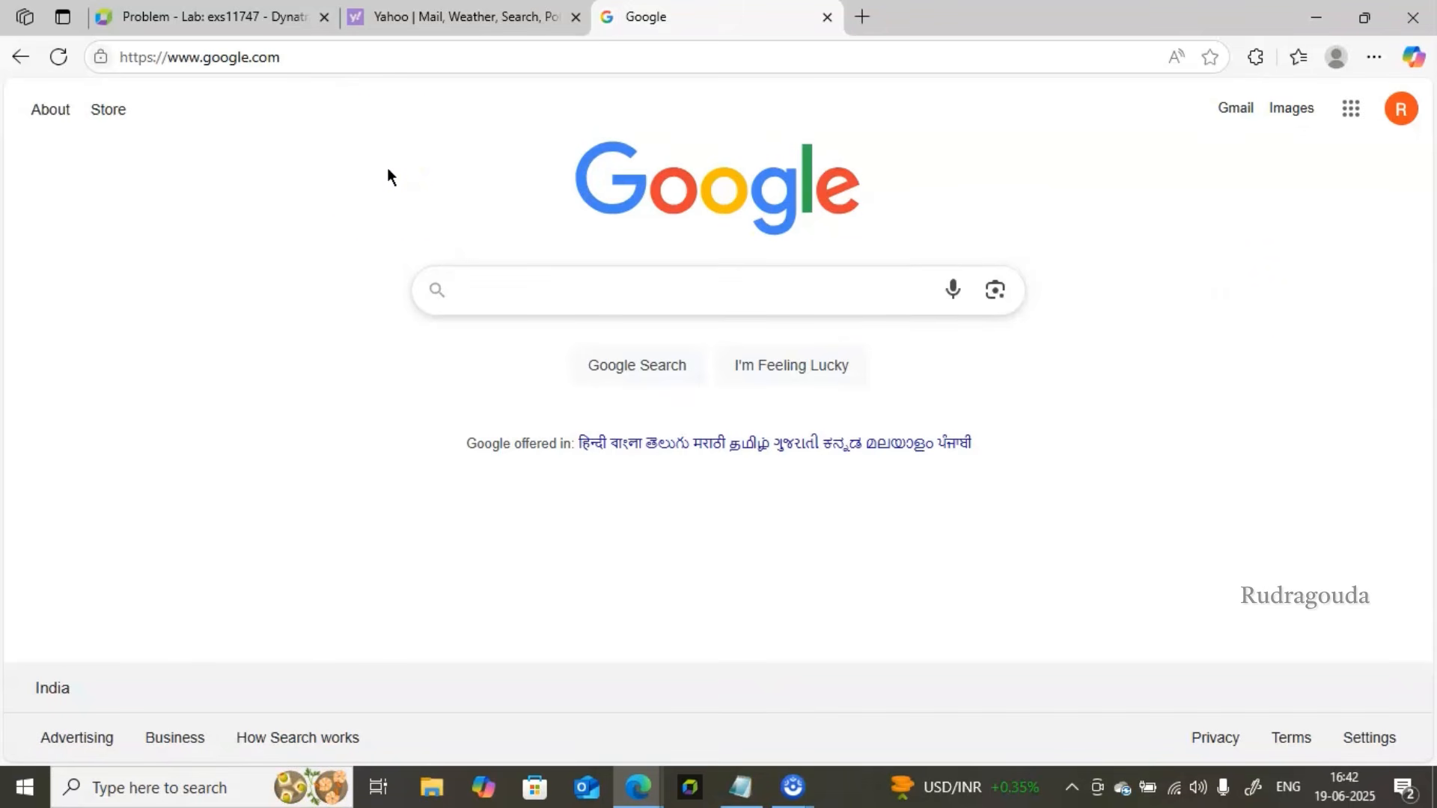
left_click(189, 16)
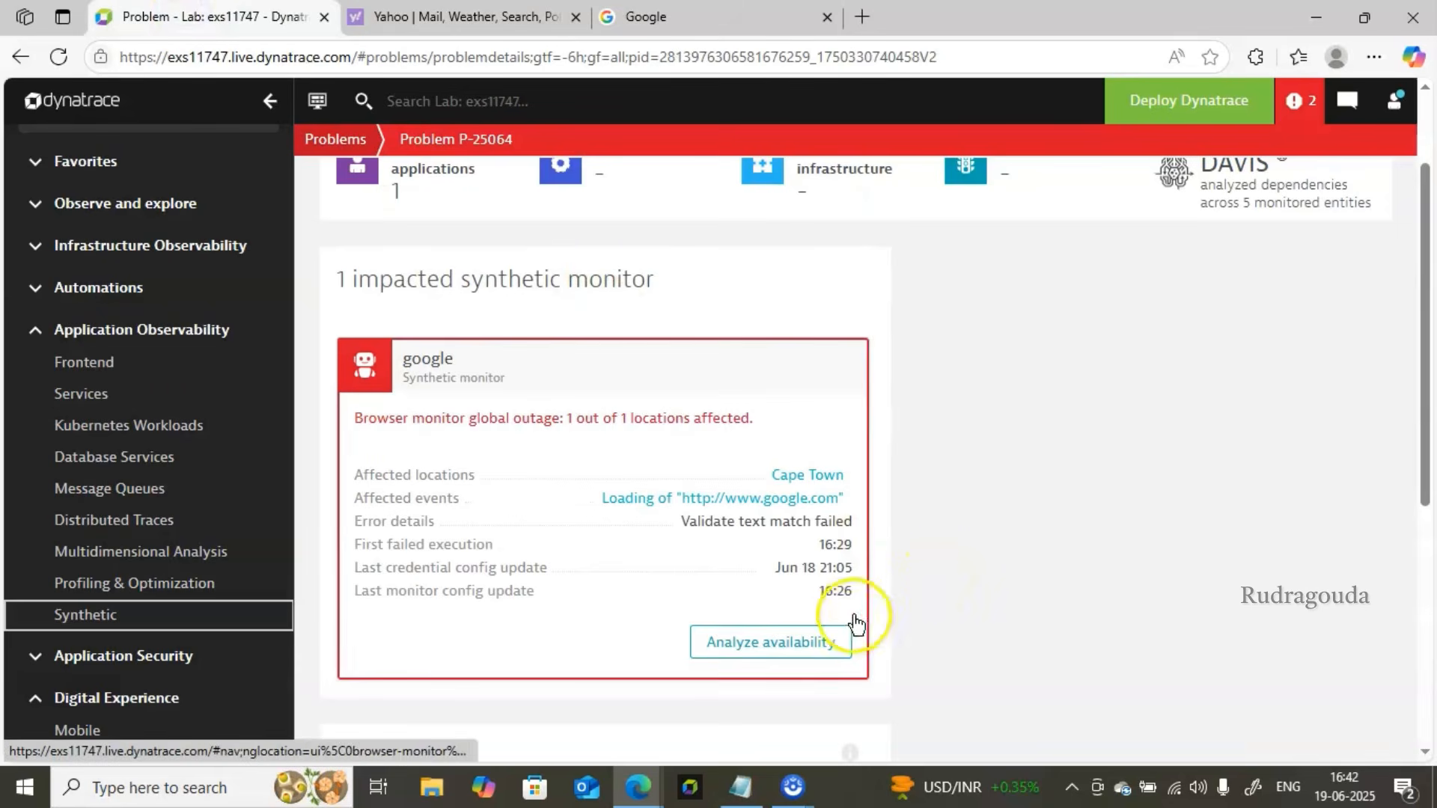
left_click(786, 642)
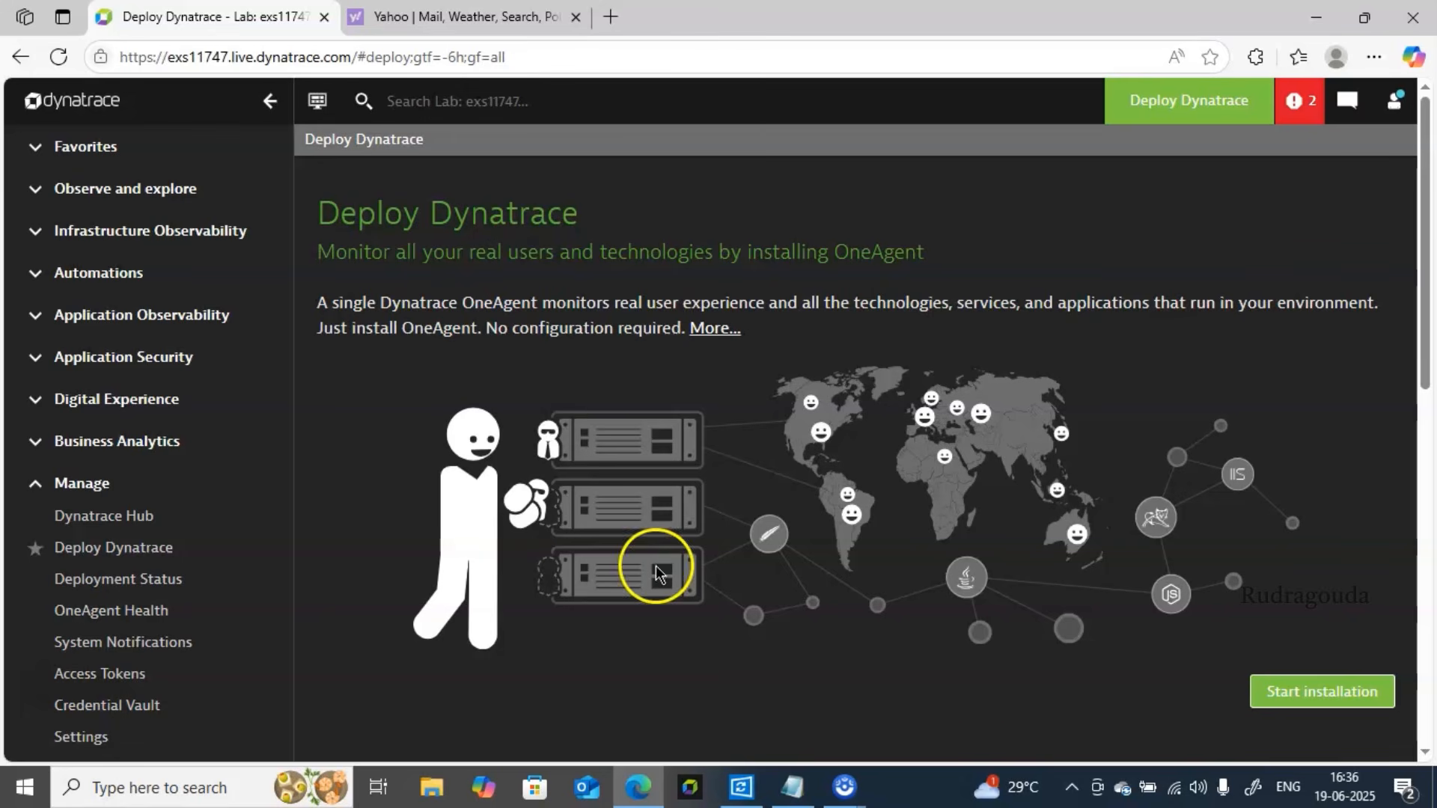
left_click(850, 792)
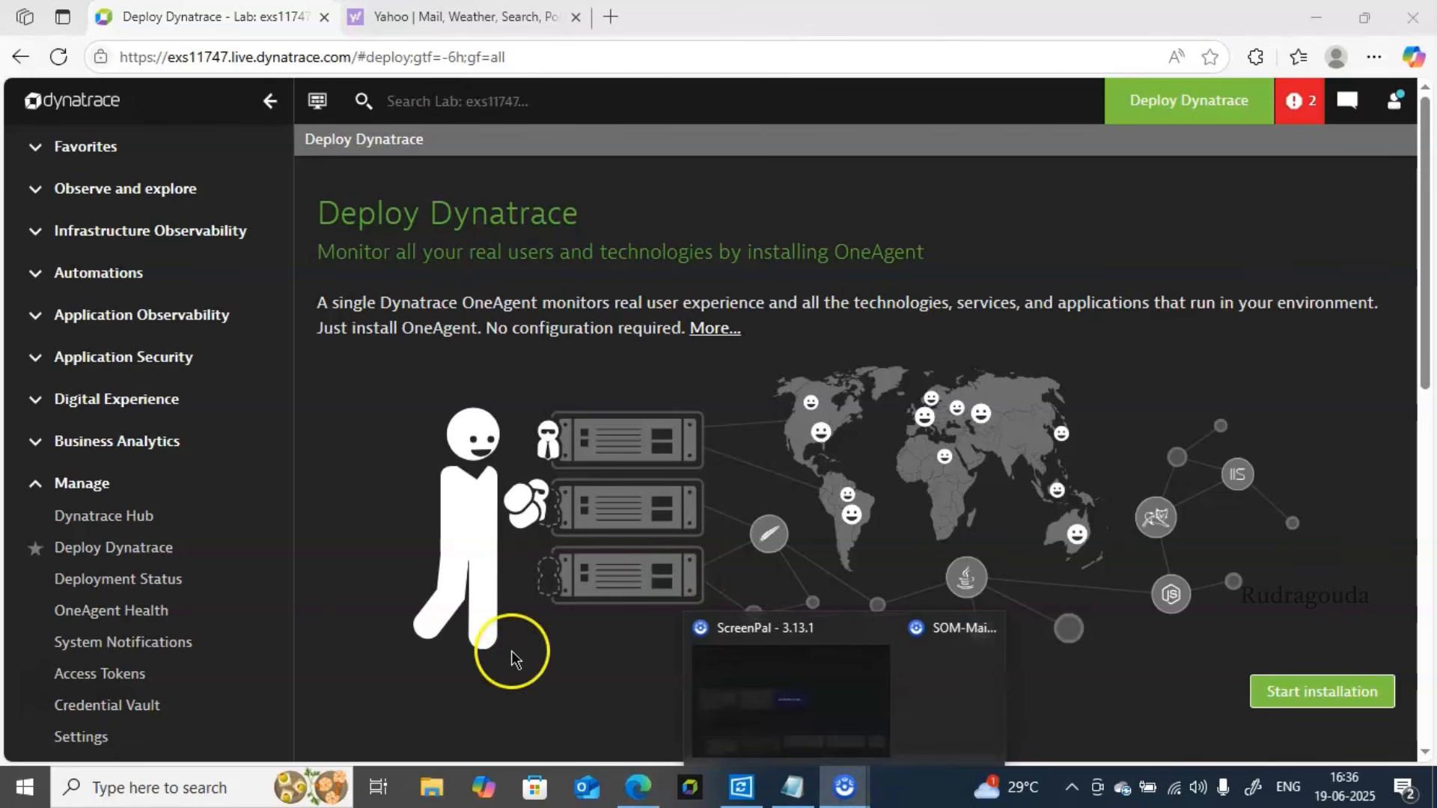